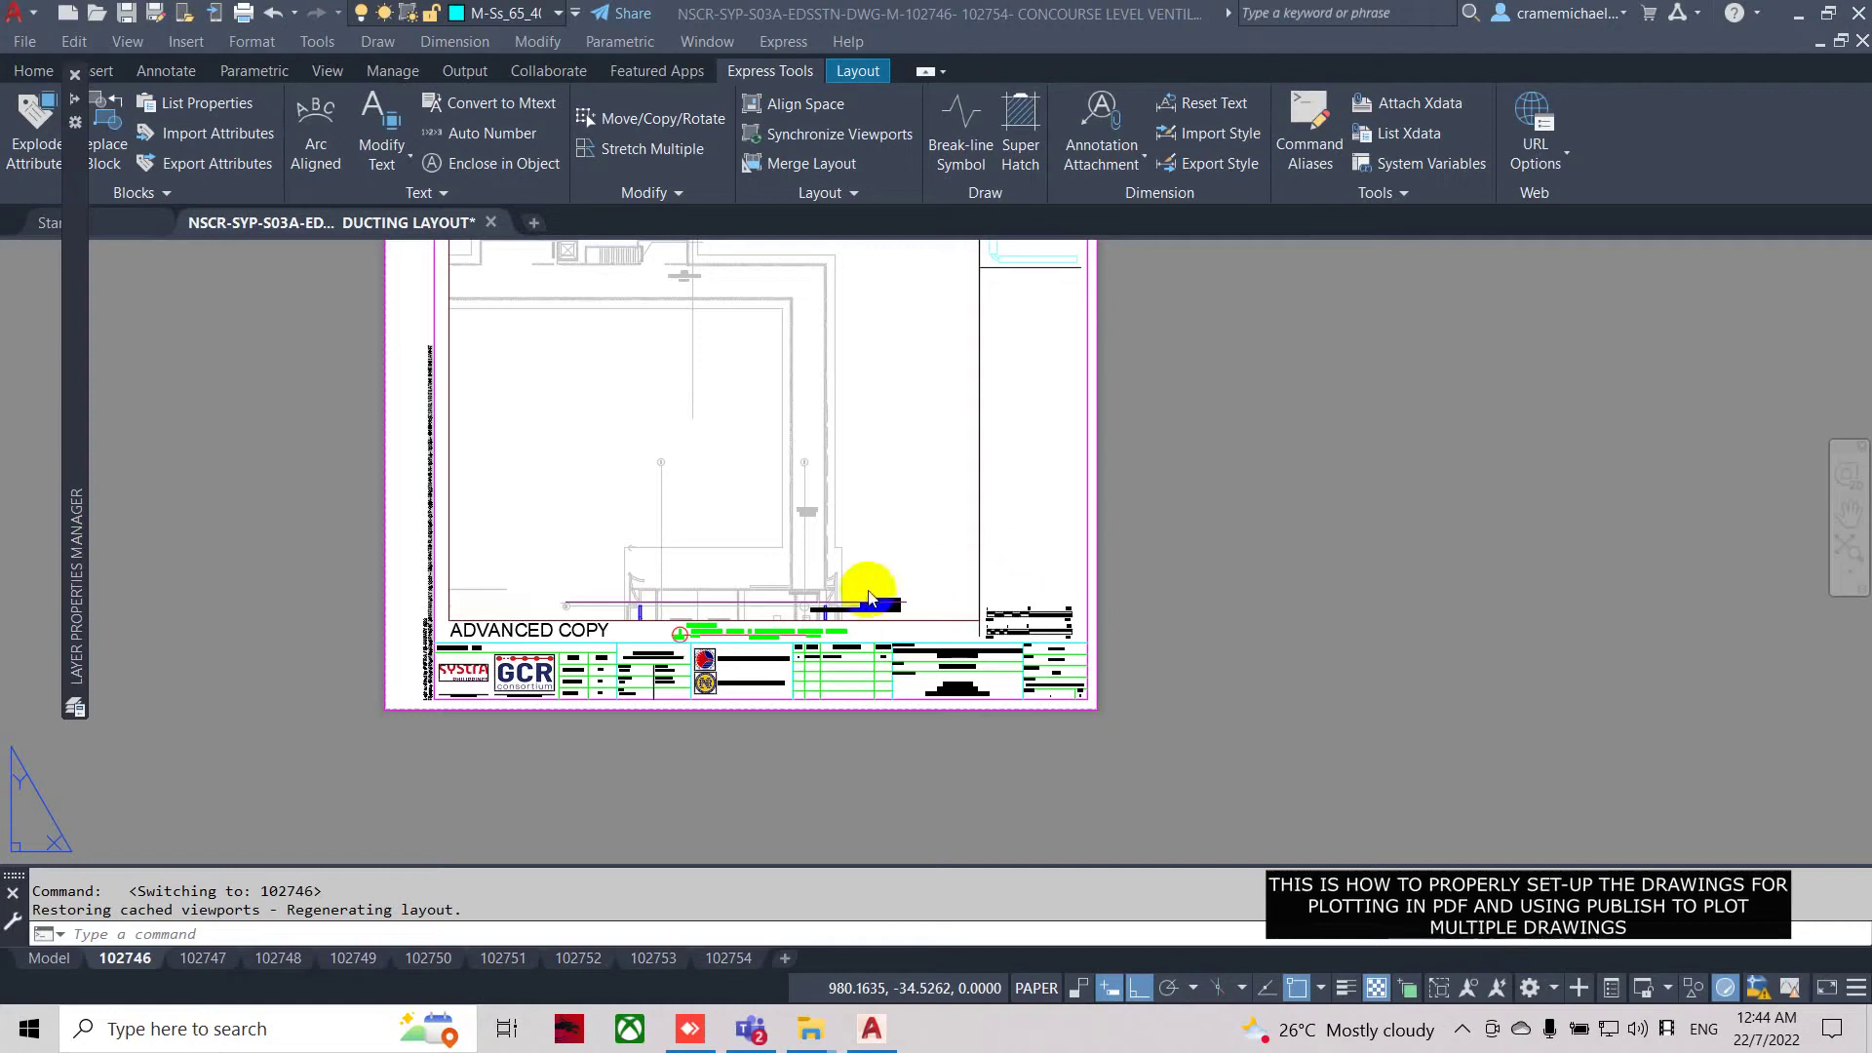
Pan to the enlarged sheet and check sheet 102746's plot settings without plotting.
{"action": "scroll", "coordinate": [857, 597], "scroll_direction": "up", "scroll_amount": 2}
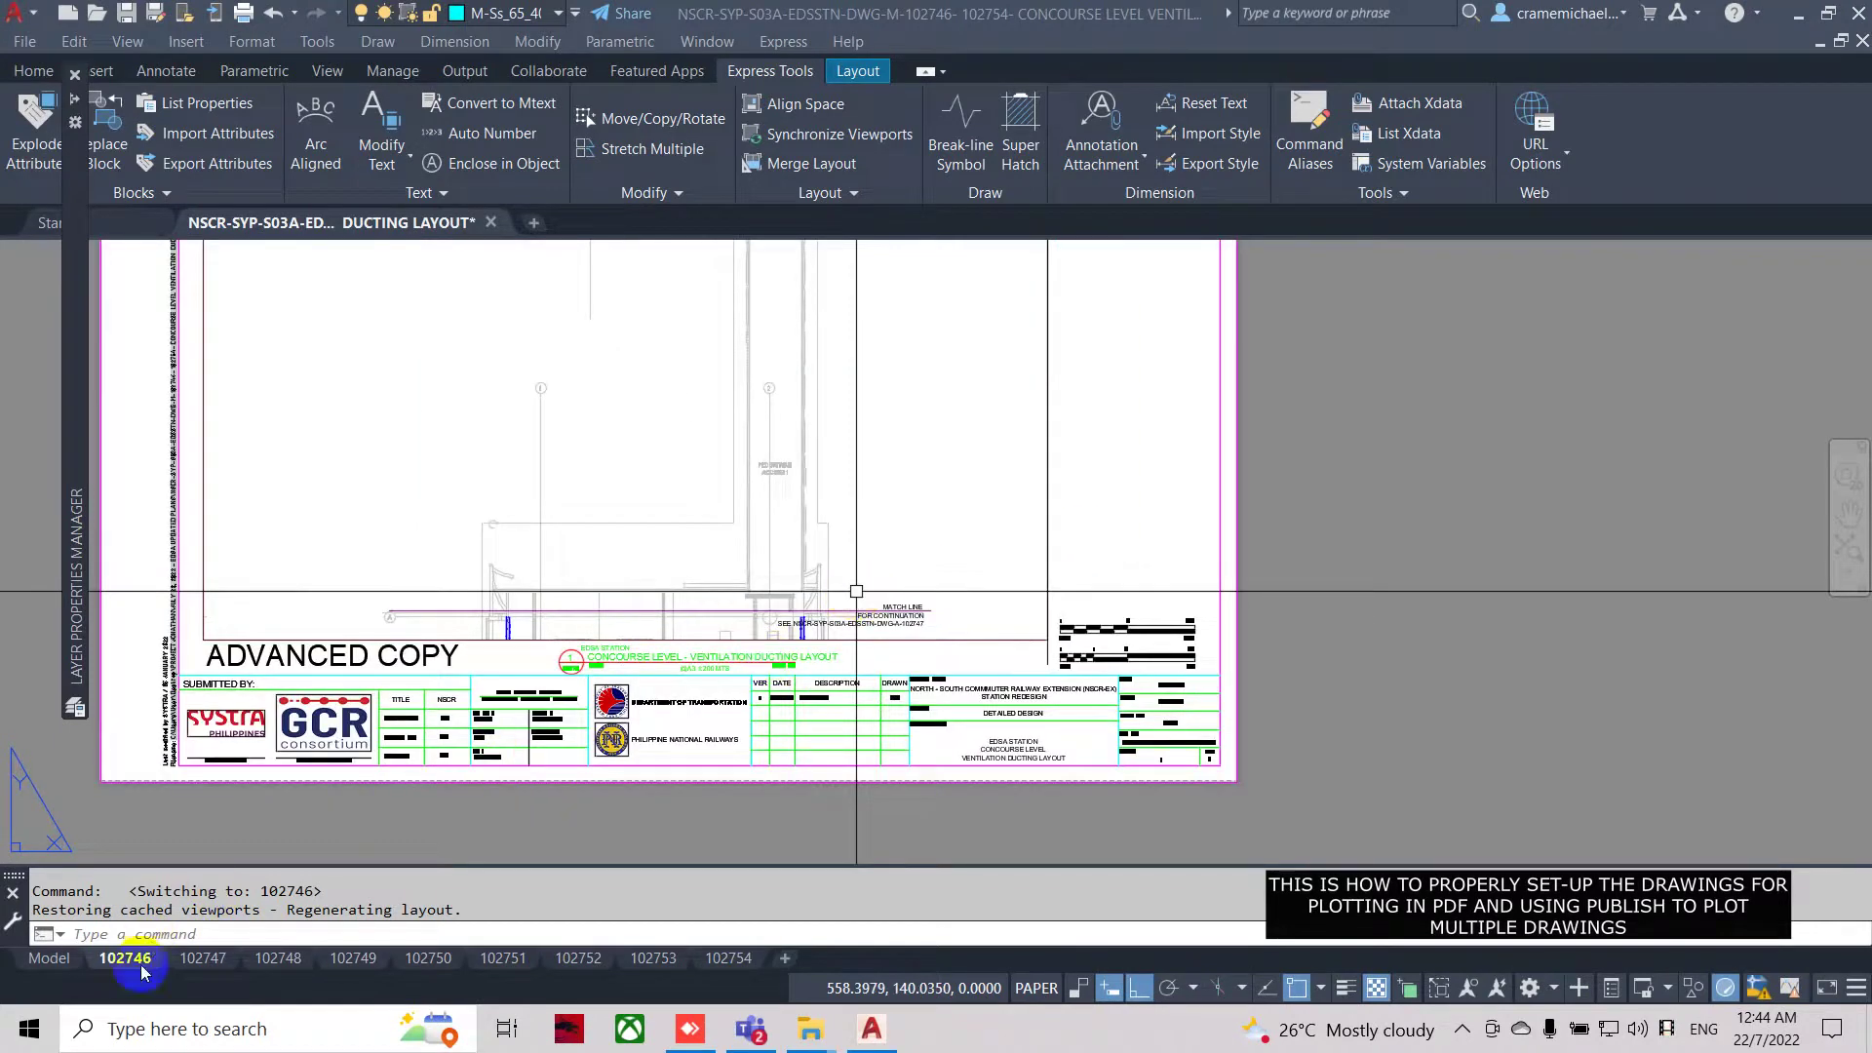
{"action": "scroll", "coordinate": [625, 745], "scroll_direction": "down", "scroll_amount": 4}
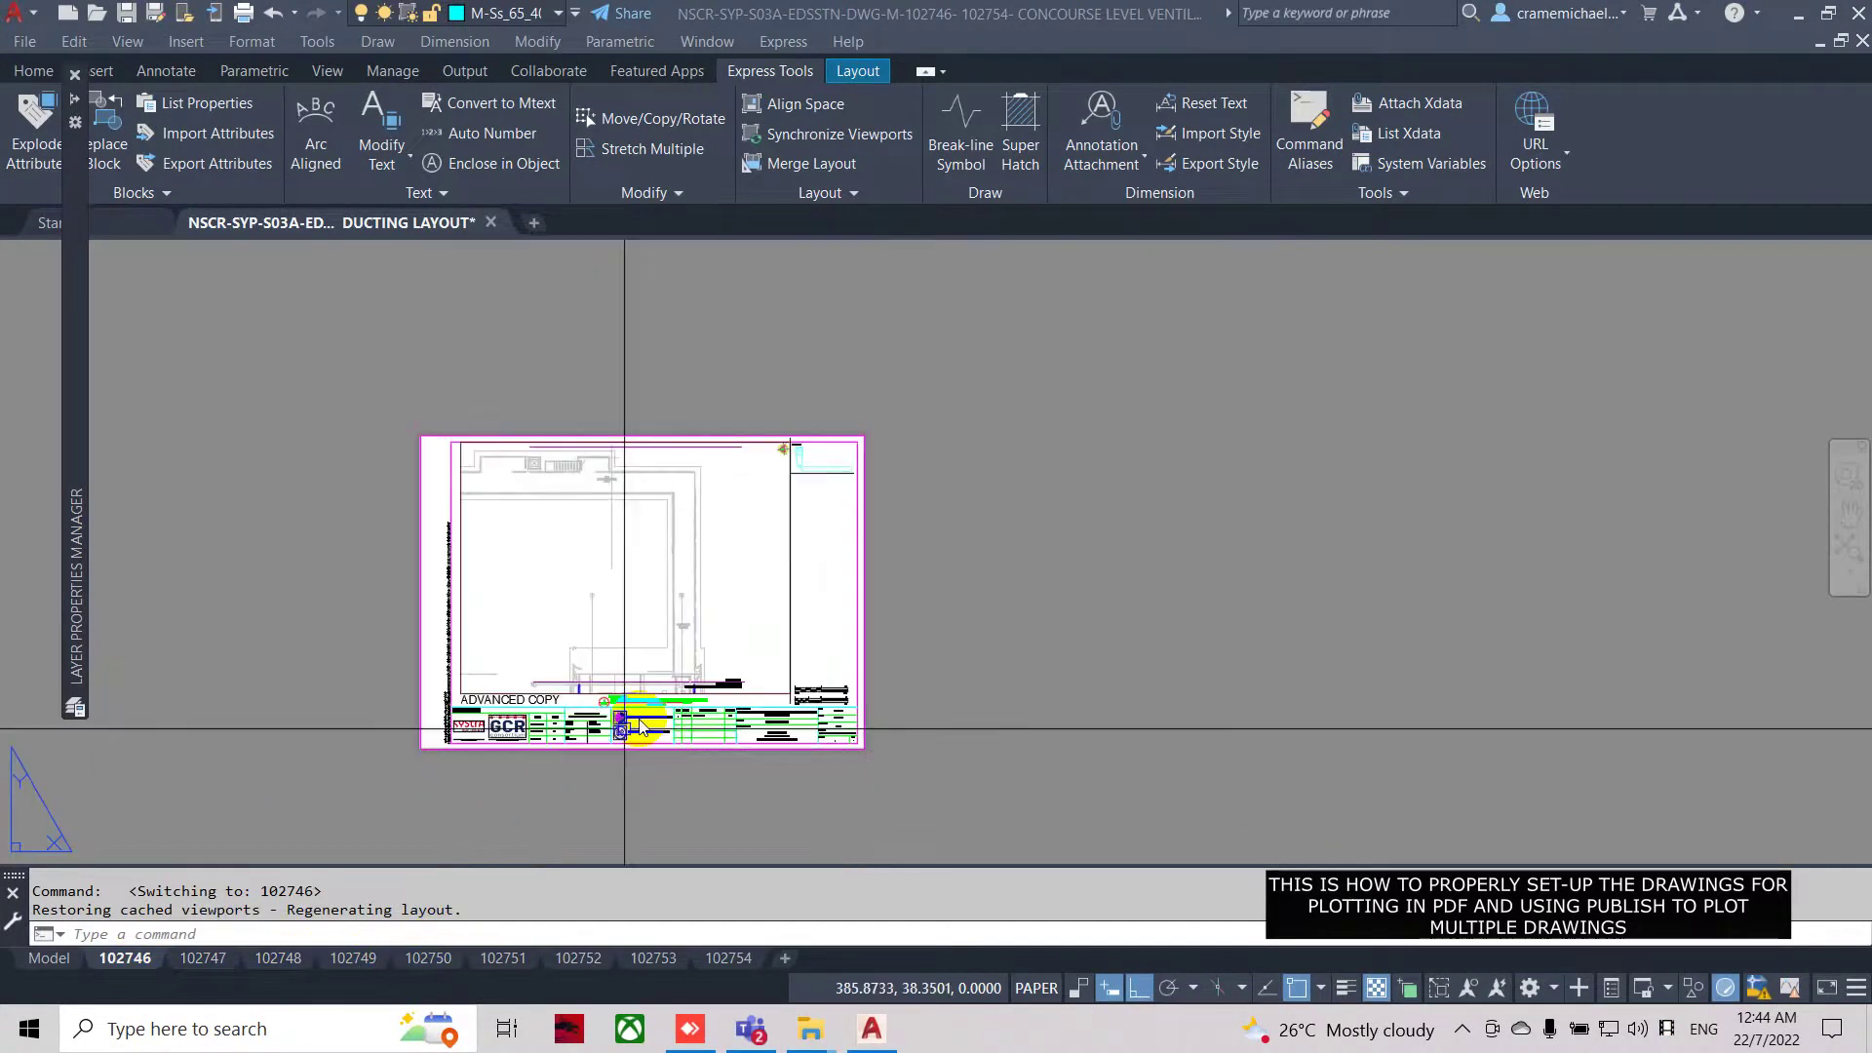
{"action": "scroll", "coordinate": [698, 635], "scroll_direction": "up", "scroll_amount": 3}
{"action": "mouse_move", "coordinate": [698, 634]}
{"action": "middle_mouse_down"}
{"action": "mouse_move", "coordinate": [828, 686]}
{"action": "mouse_move", "coordinate": [956, 698]}
{"action": "middle_mouse_up"}
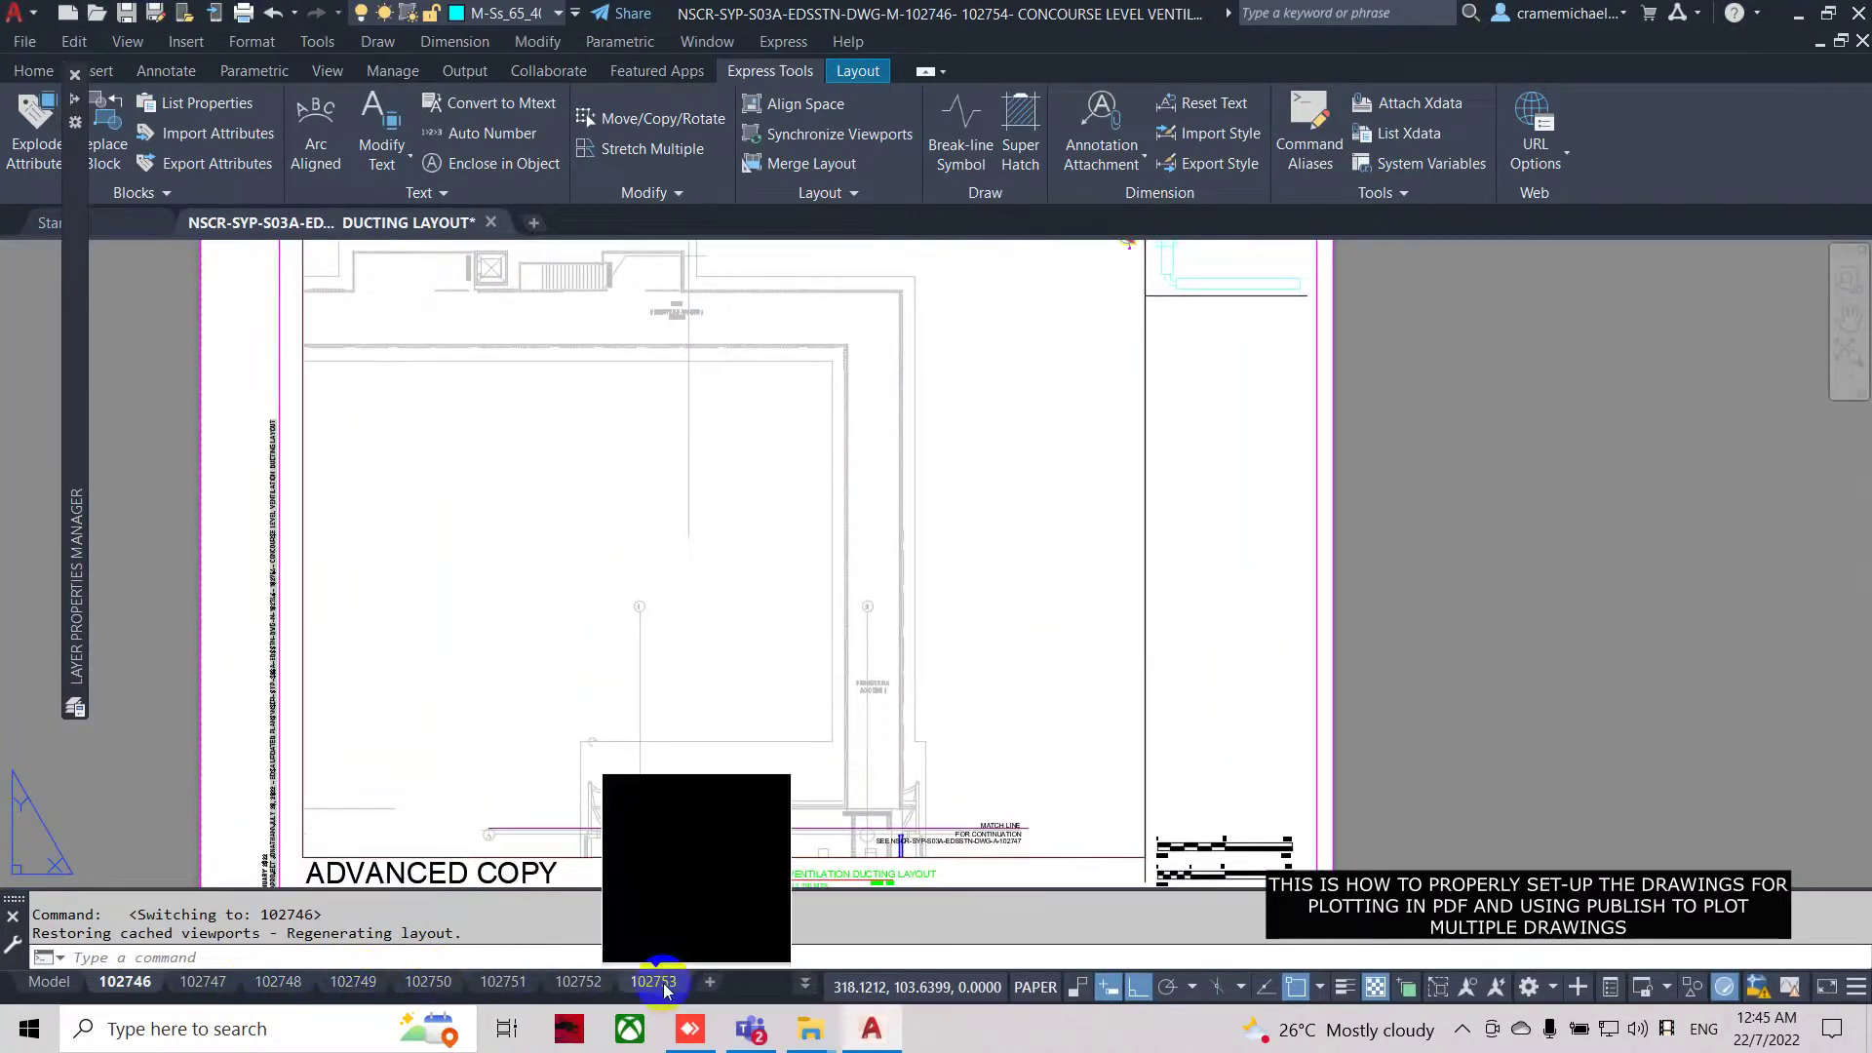
{"action": "left_click", "coordinate": [25, 41]}
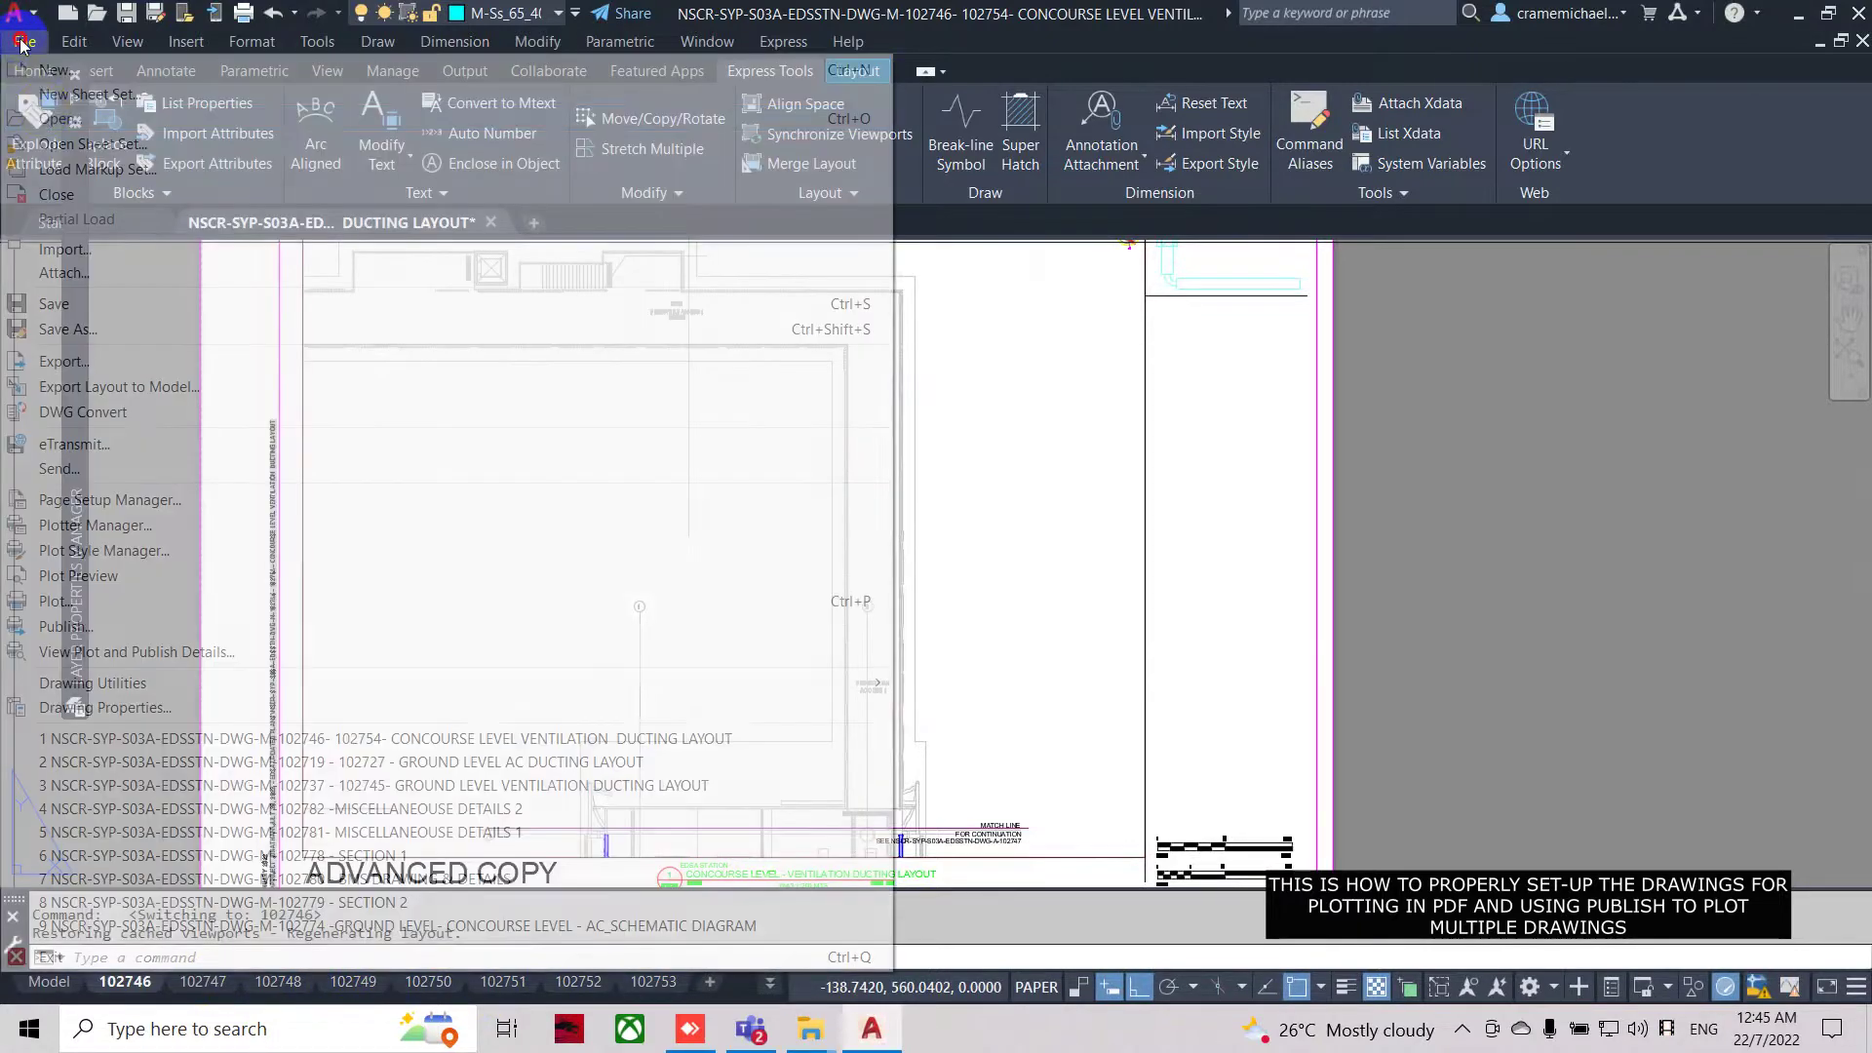
{"action": "left_click", "coordinate": [102, 603]}
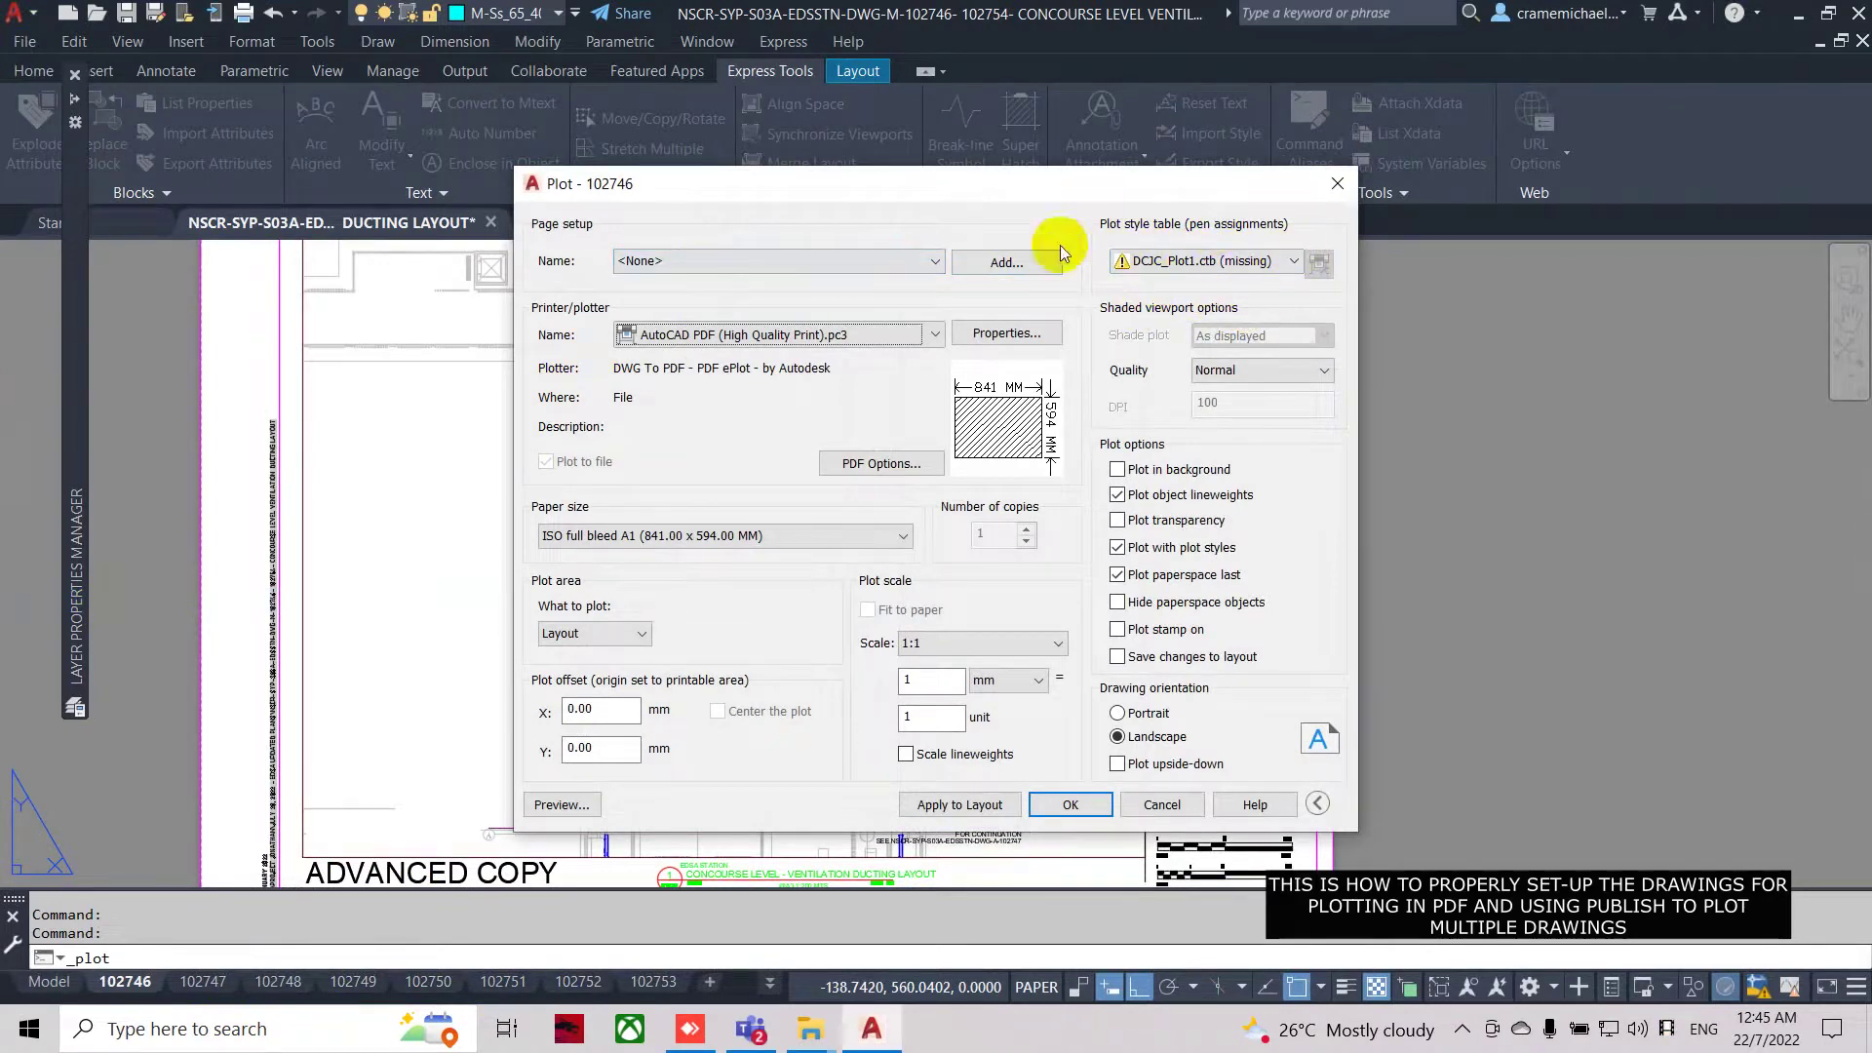
{"action": "left_click", "coordinate": [1162, 805]}
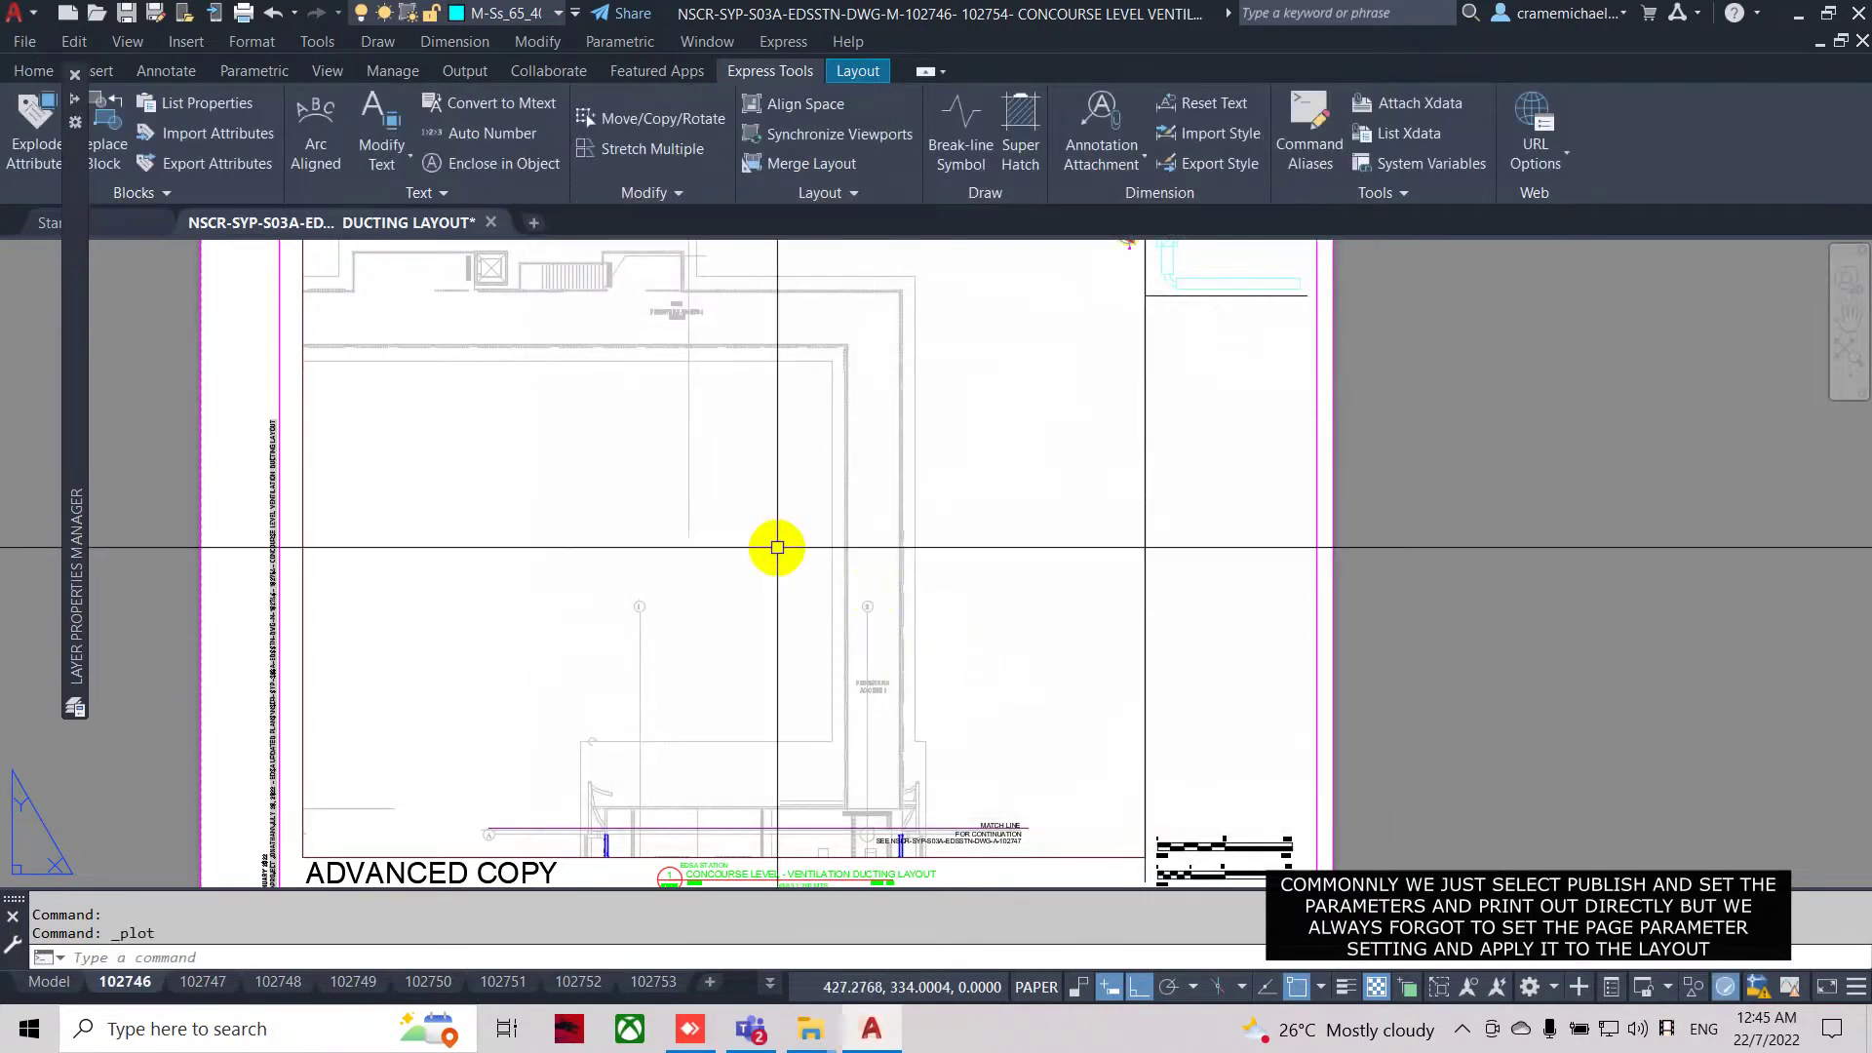
{"action": "scroll", "coordinate": [770, 546], "scroll_direction": "down", "scroll_amount": 2}
Start a Publish job and remove the Model sheet from the sheet list.
{"action": "left_click", "coordinate": [25, 41]}
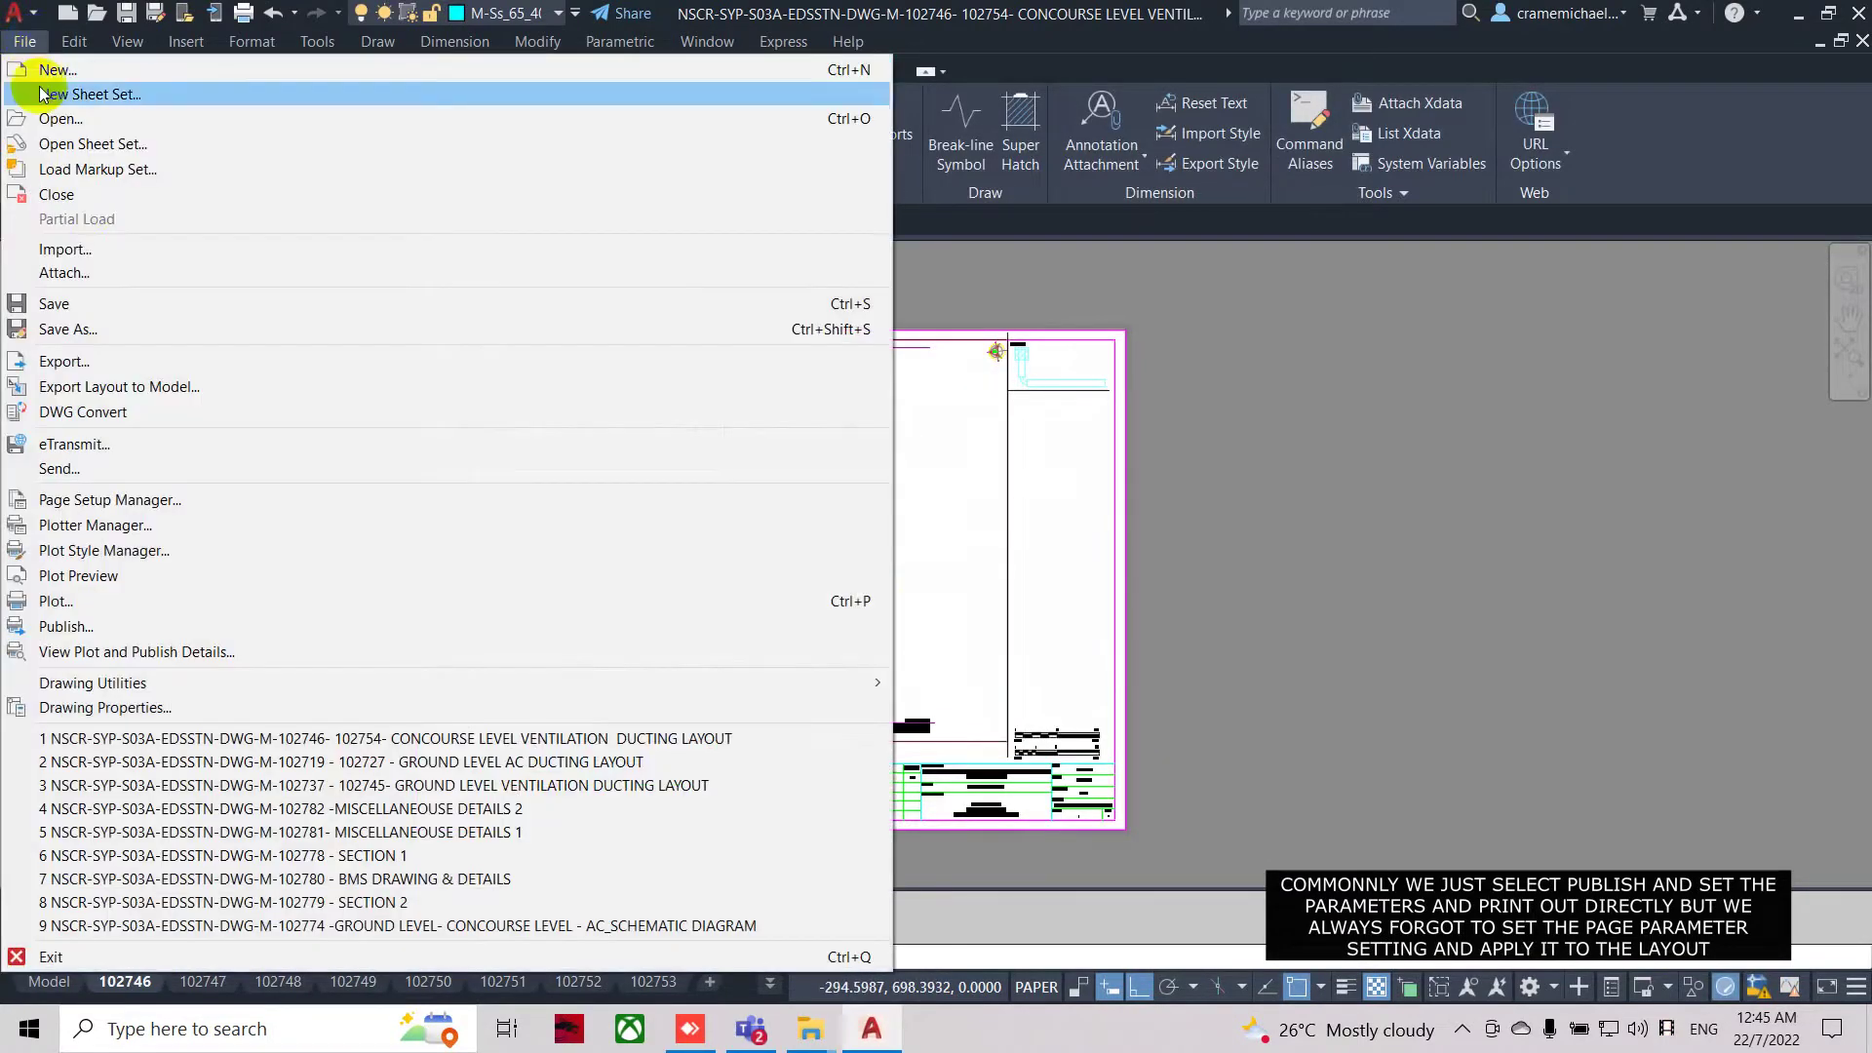
{"action": "left_click", "coordinate": [165, 626]}
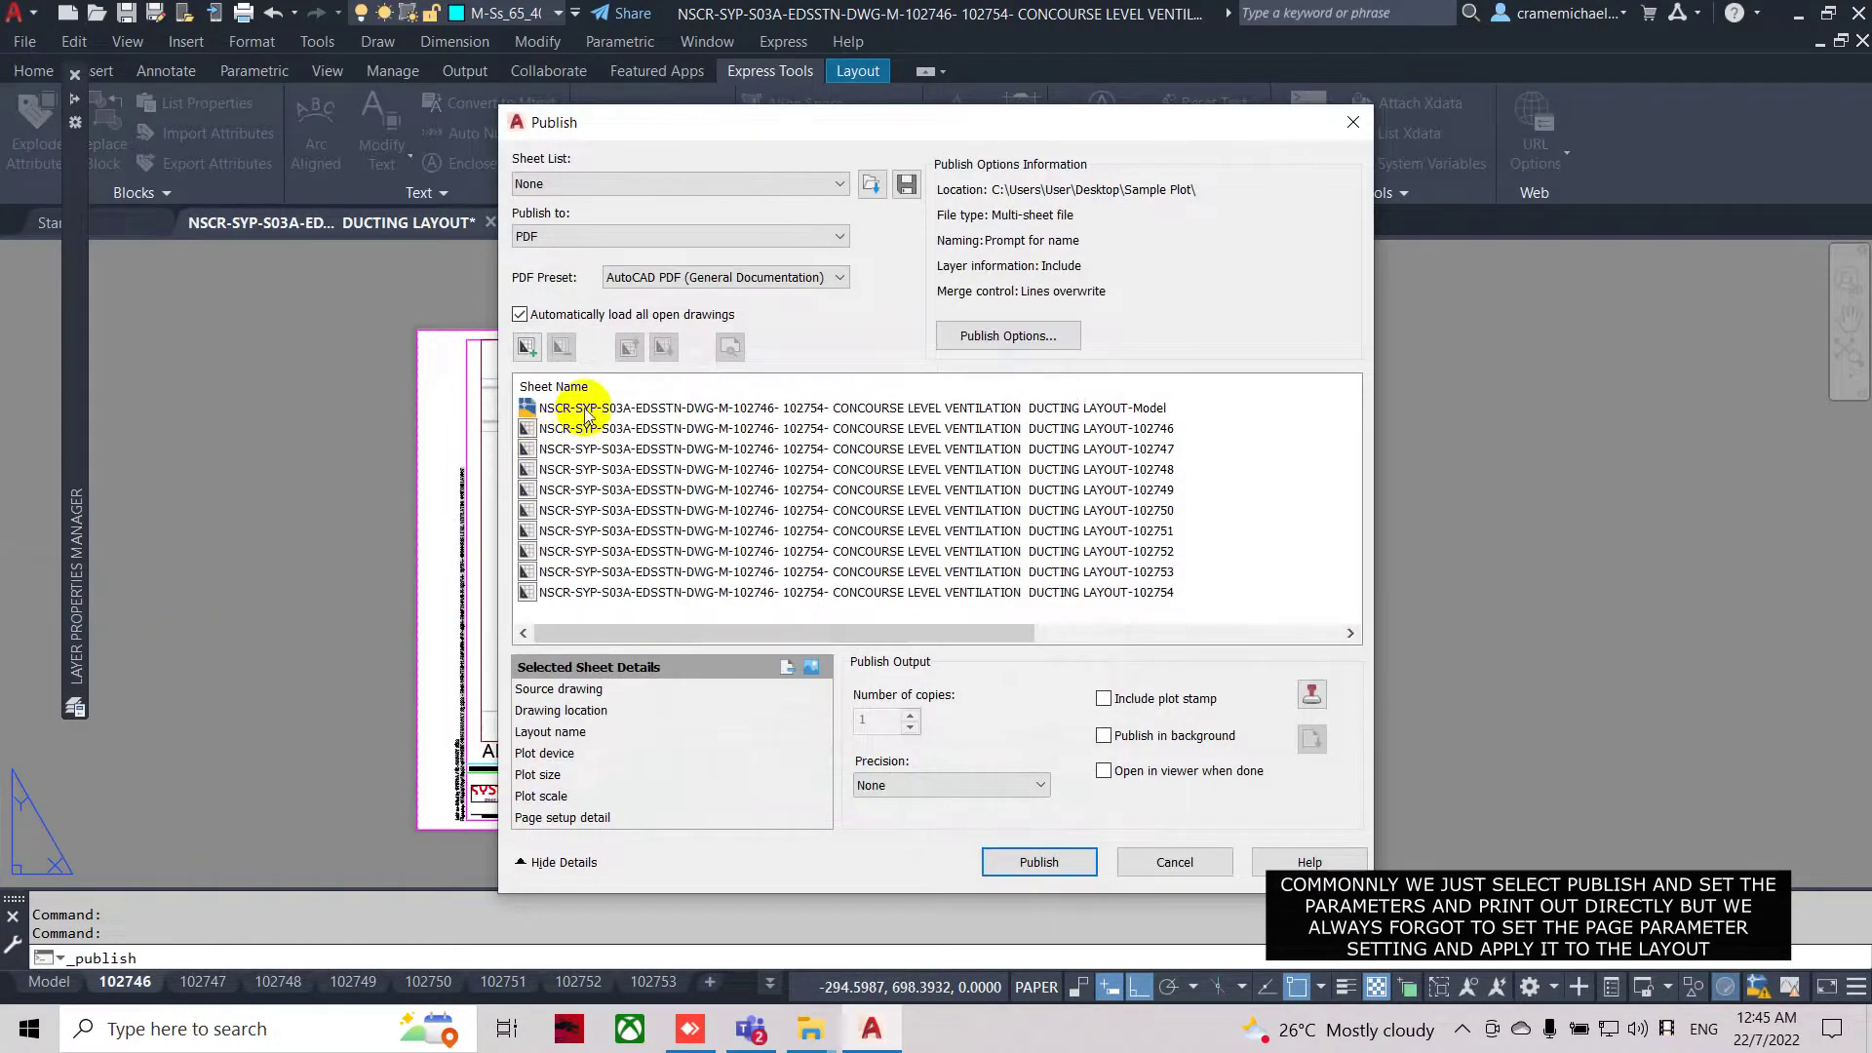
{"action": "left_click", "coordinate": [589, 409]}
{"action": "left_click", "coordinate": [562, 348]}
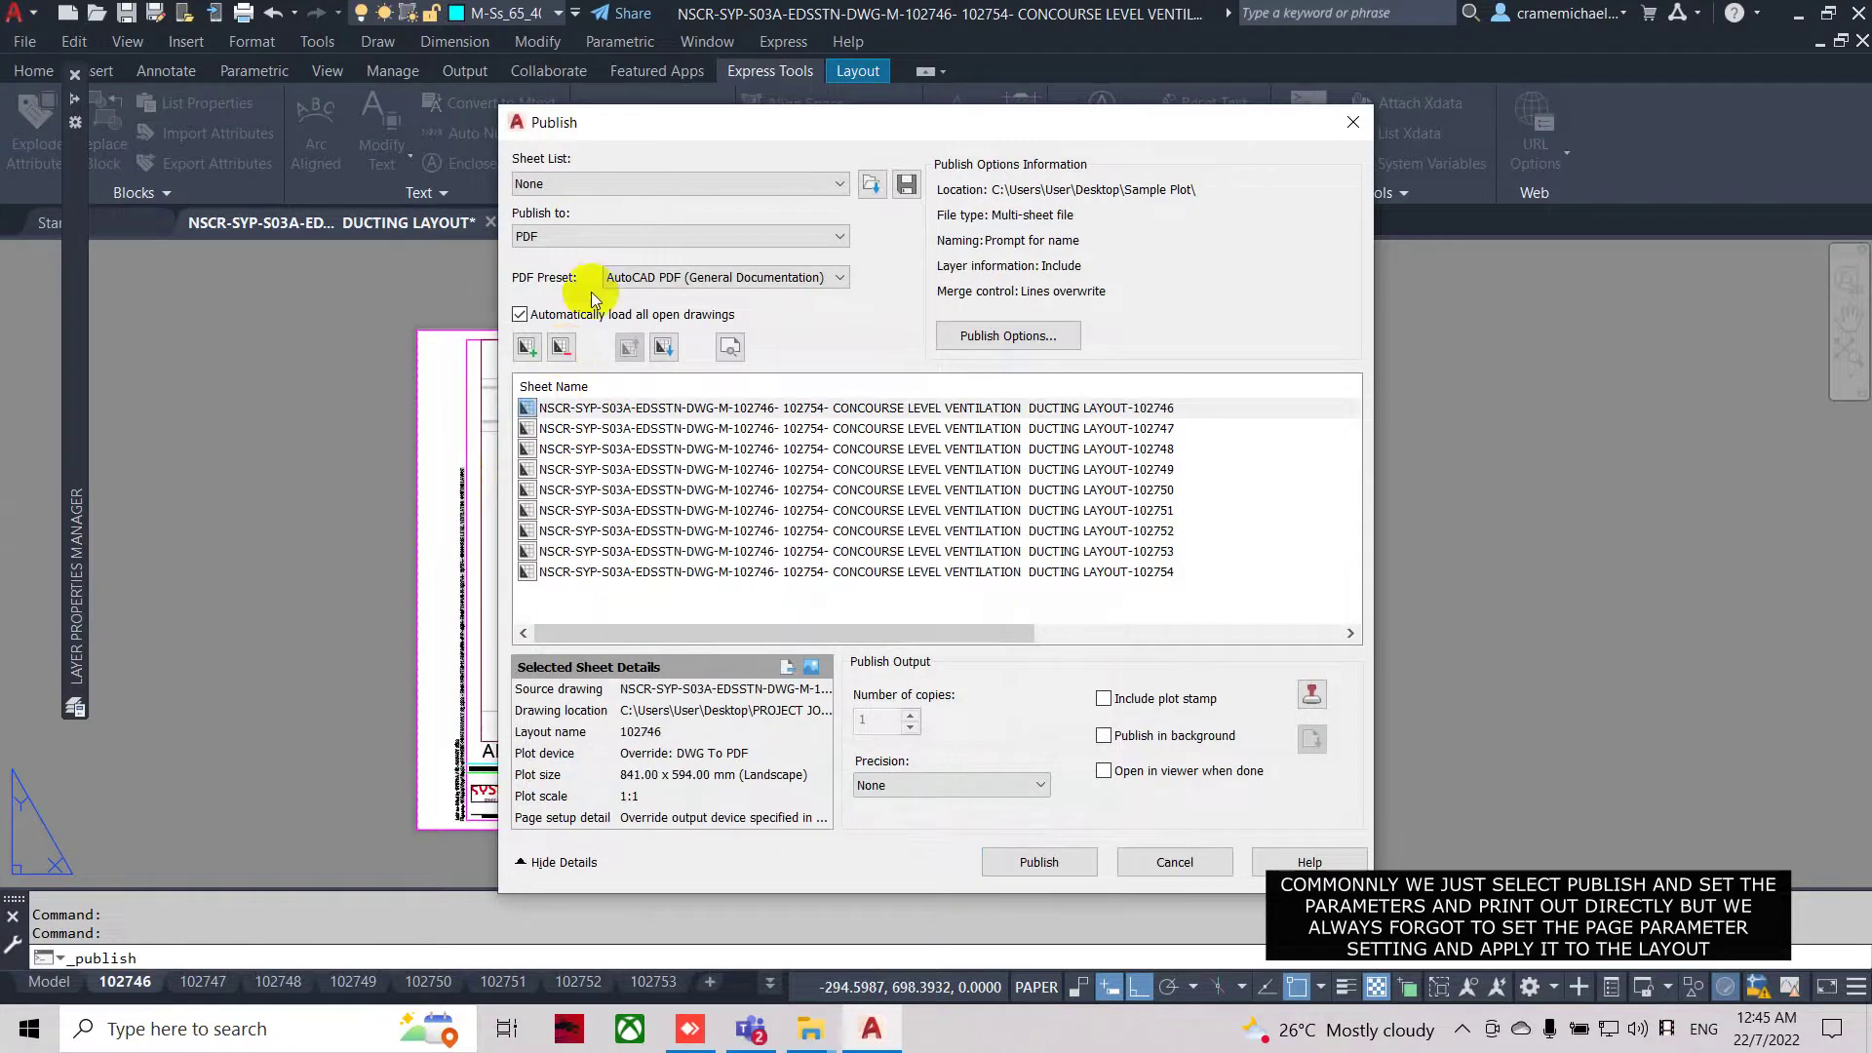
Set the publish output to PDF with the DWG To PDF preset.
{"action": "left_click", "coordinate": [647, 191]}
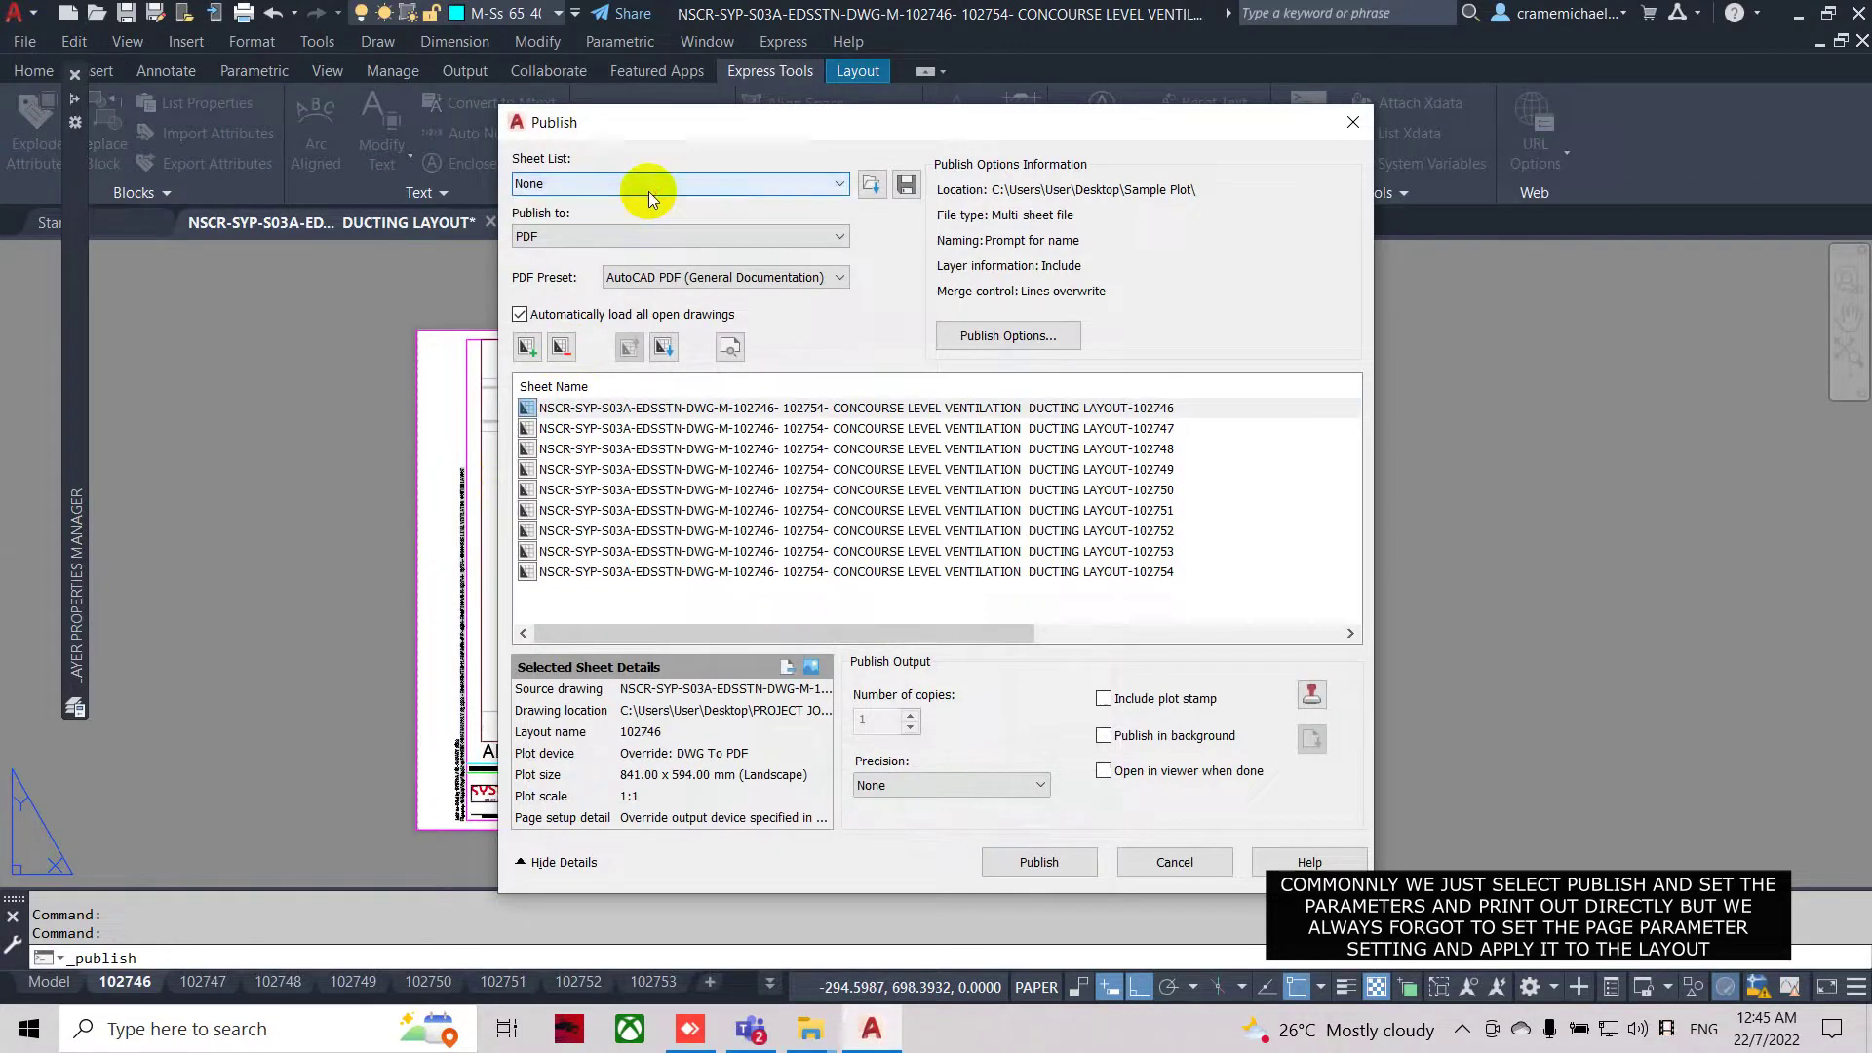
{"action": "left_click", "coordinate": [655, 230]}
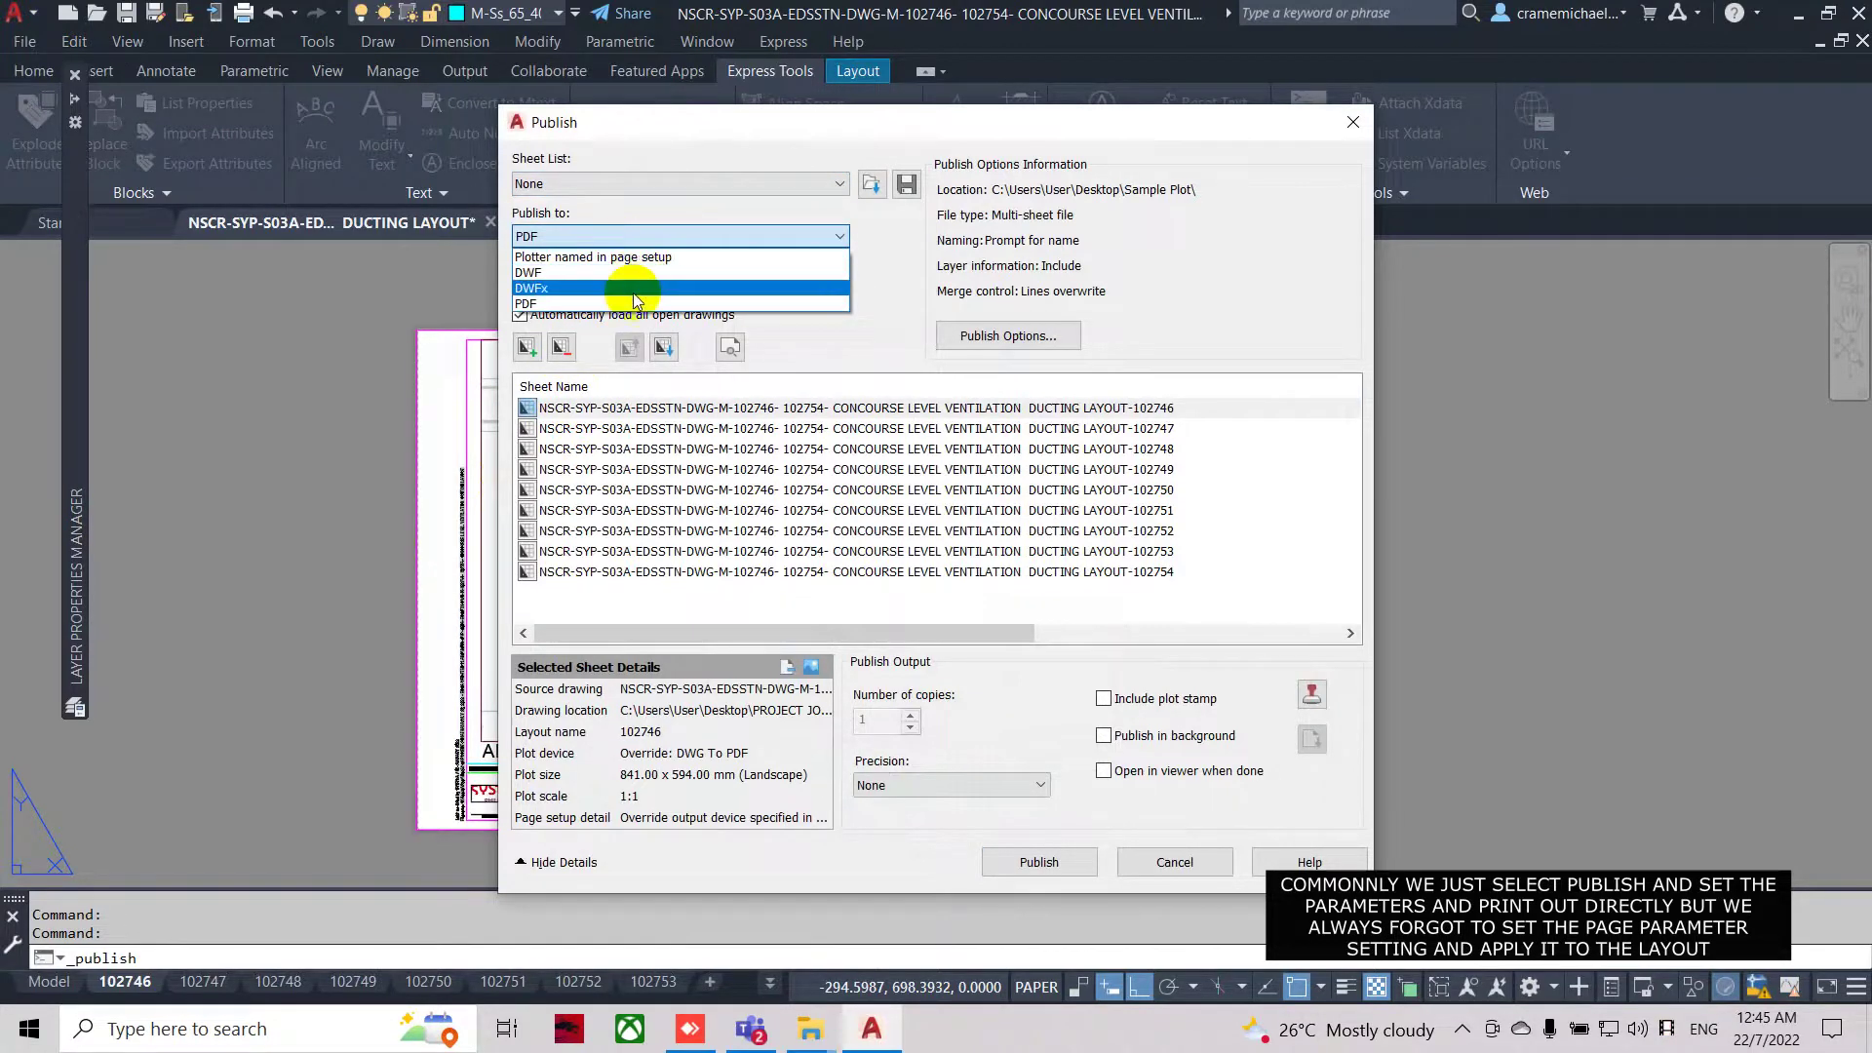
{"action": "left_click", "coordinate": [634, 304]}
{"action": "left_click", "coordinate": [722, 278]}
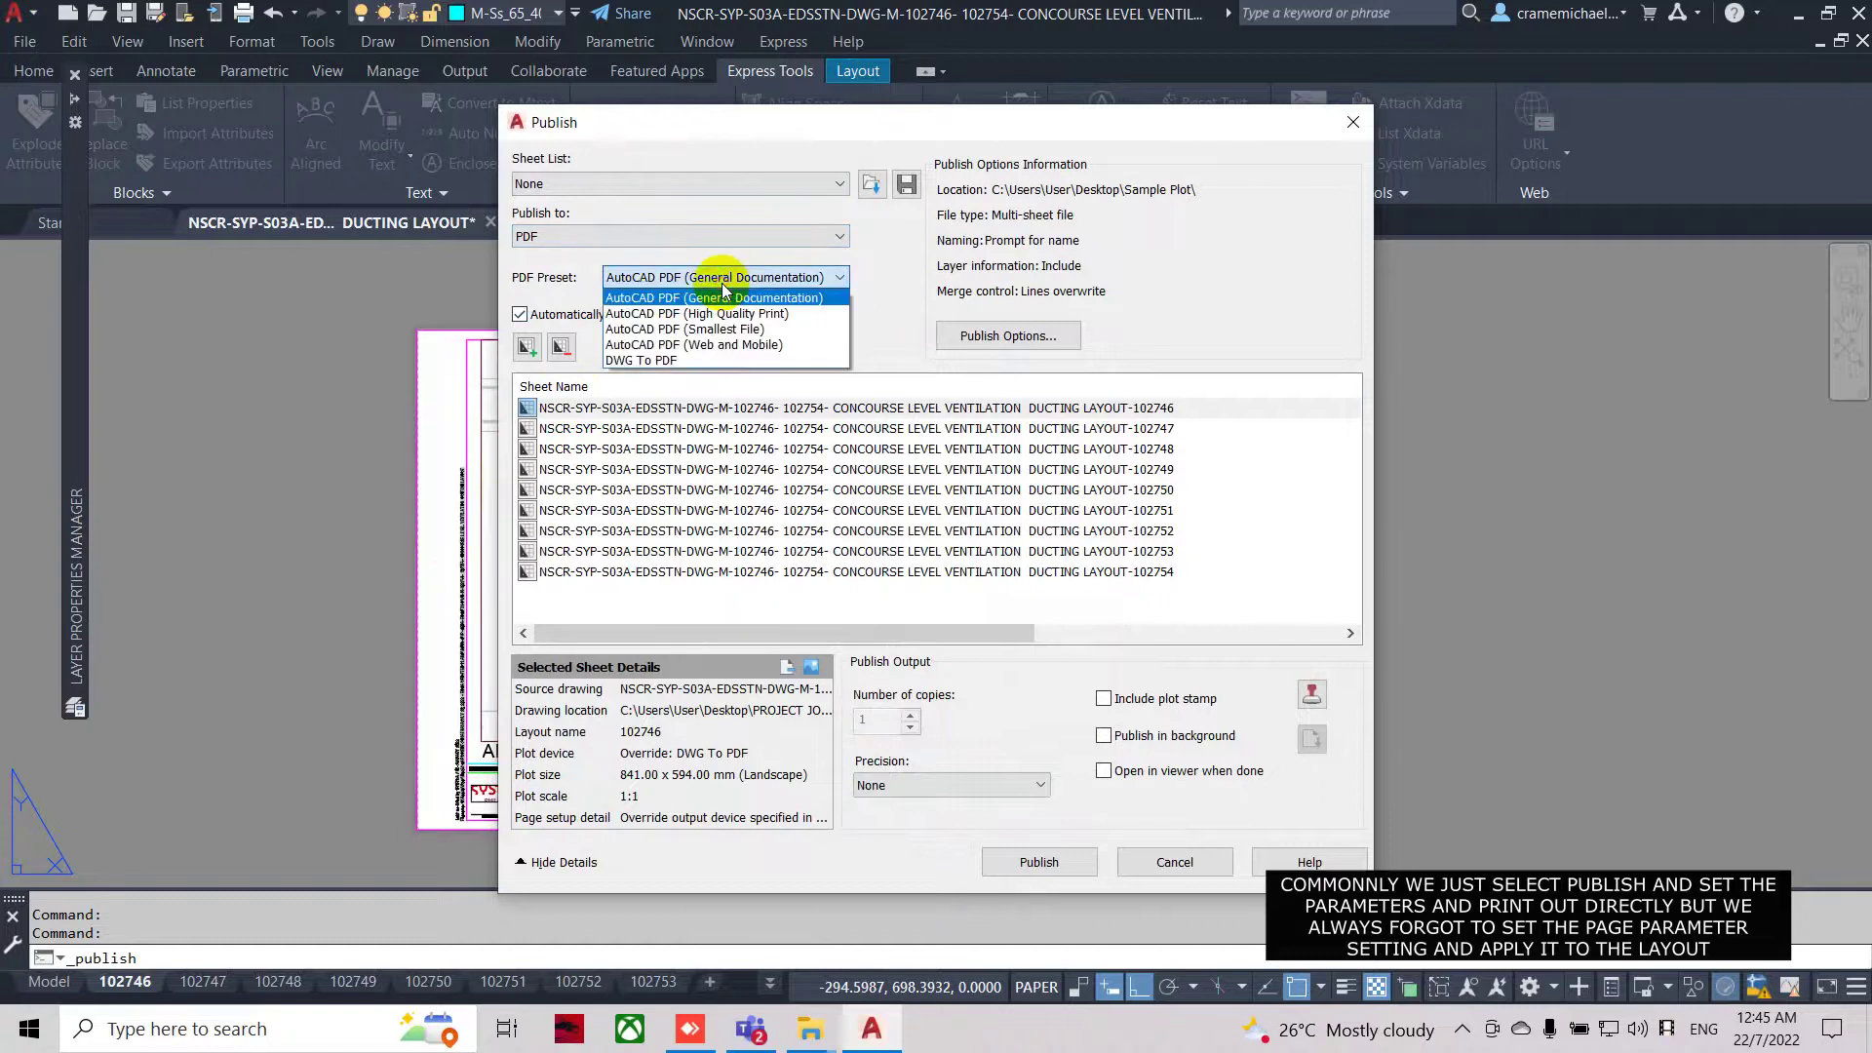
{"action": "left_click", "coordinate": [700, 363]}
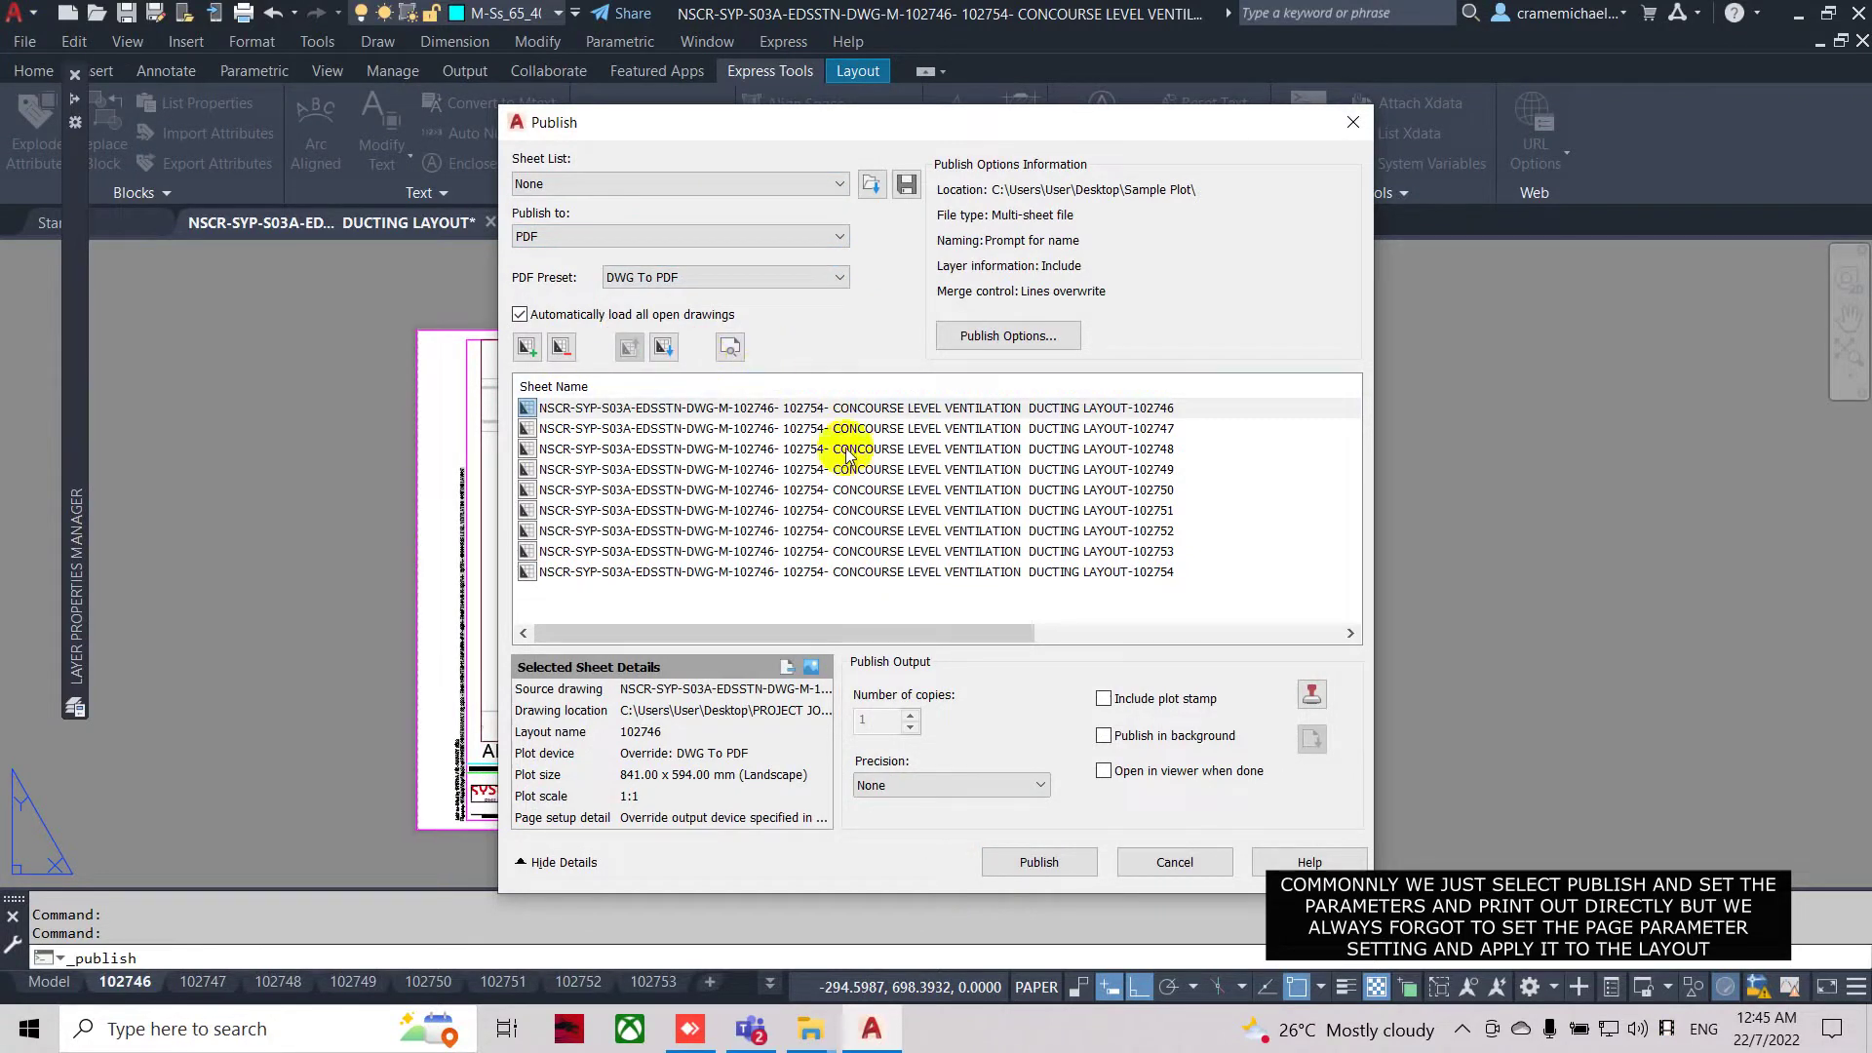
Turn off multi-sheet file output and browse to the Desktop for the output location.
{"action": "left_click", "coordinate": [1055, 337]}
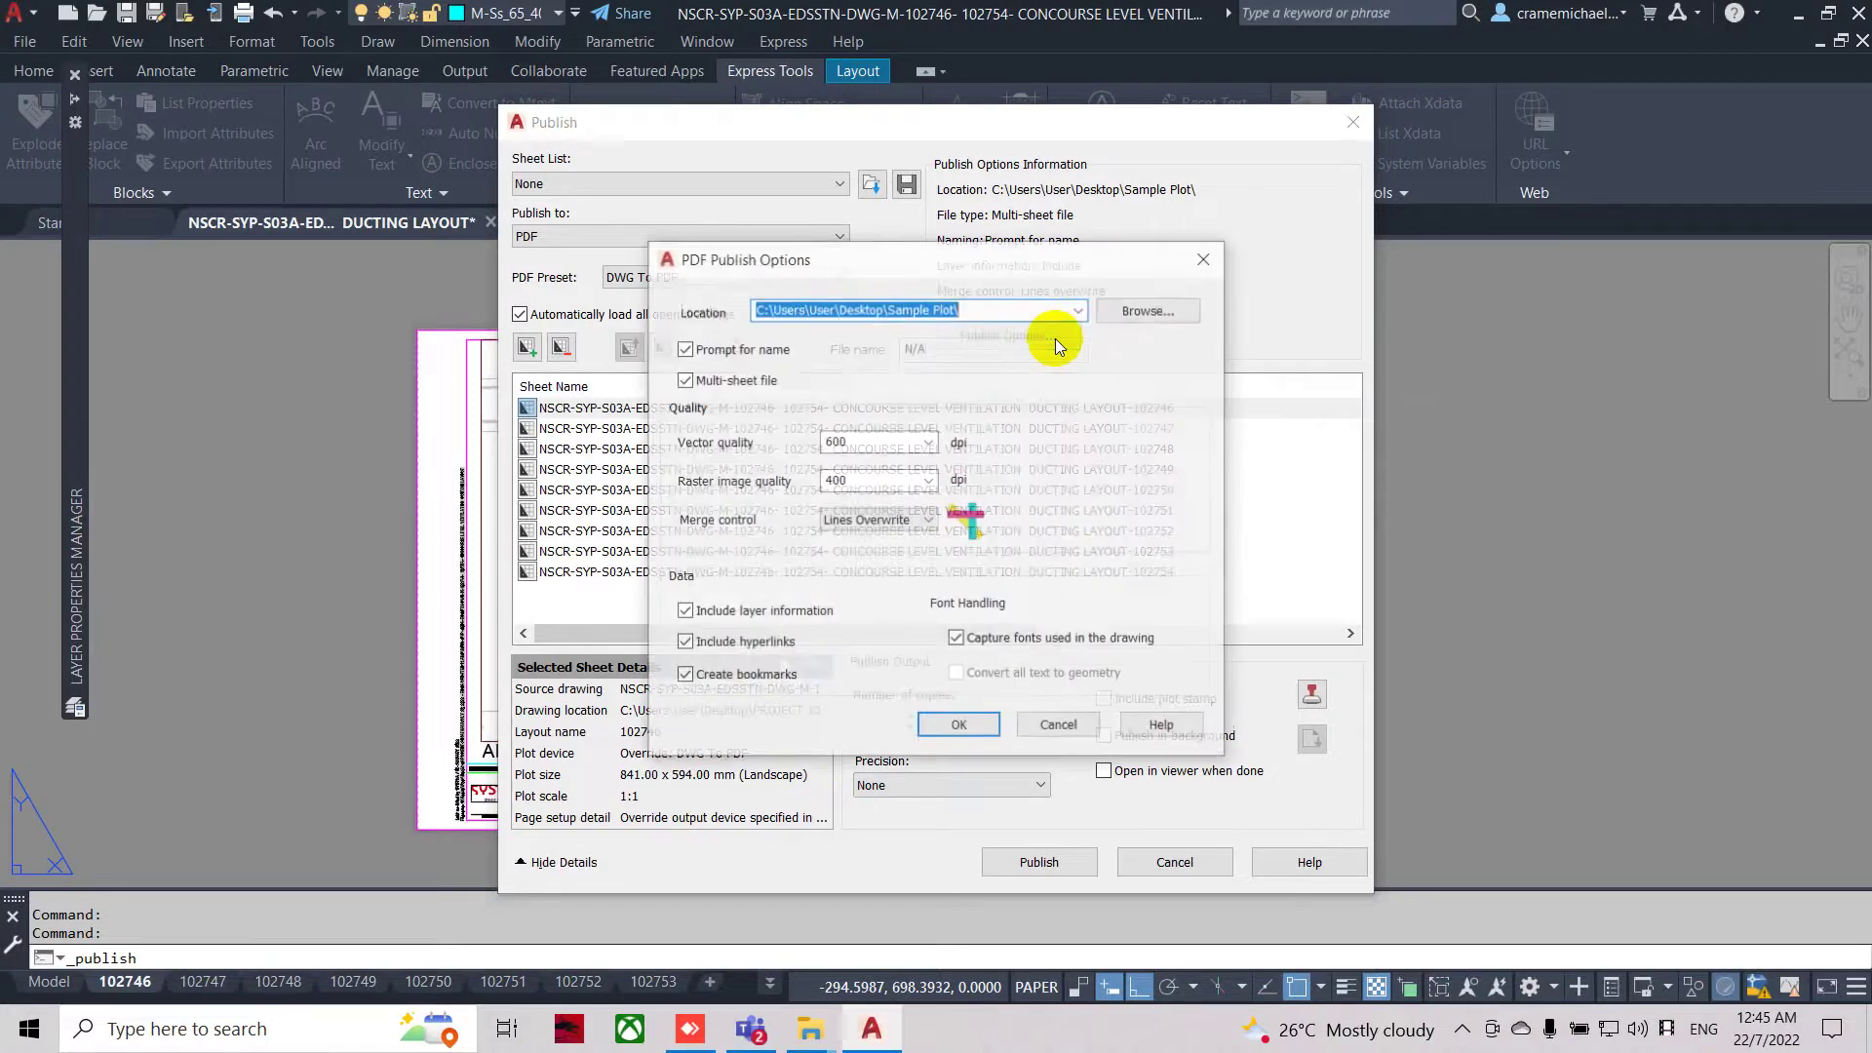
{"action": "left_click", "coordinate": [692, 385]}
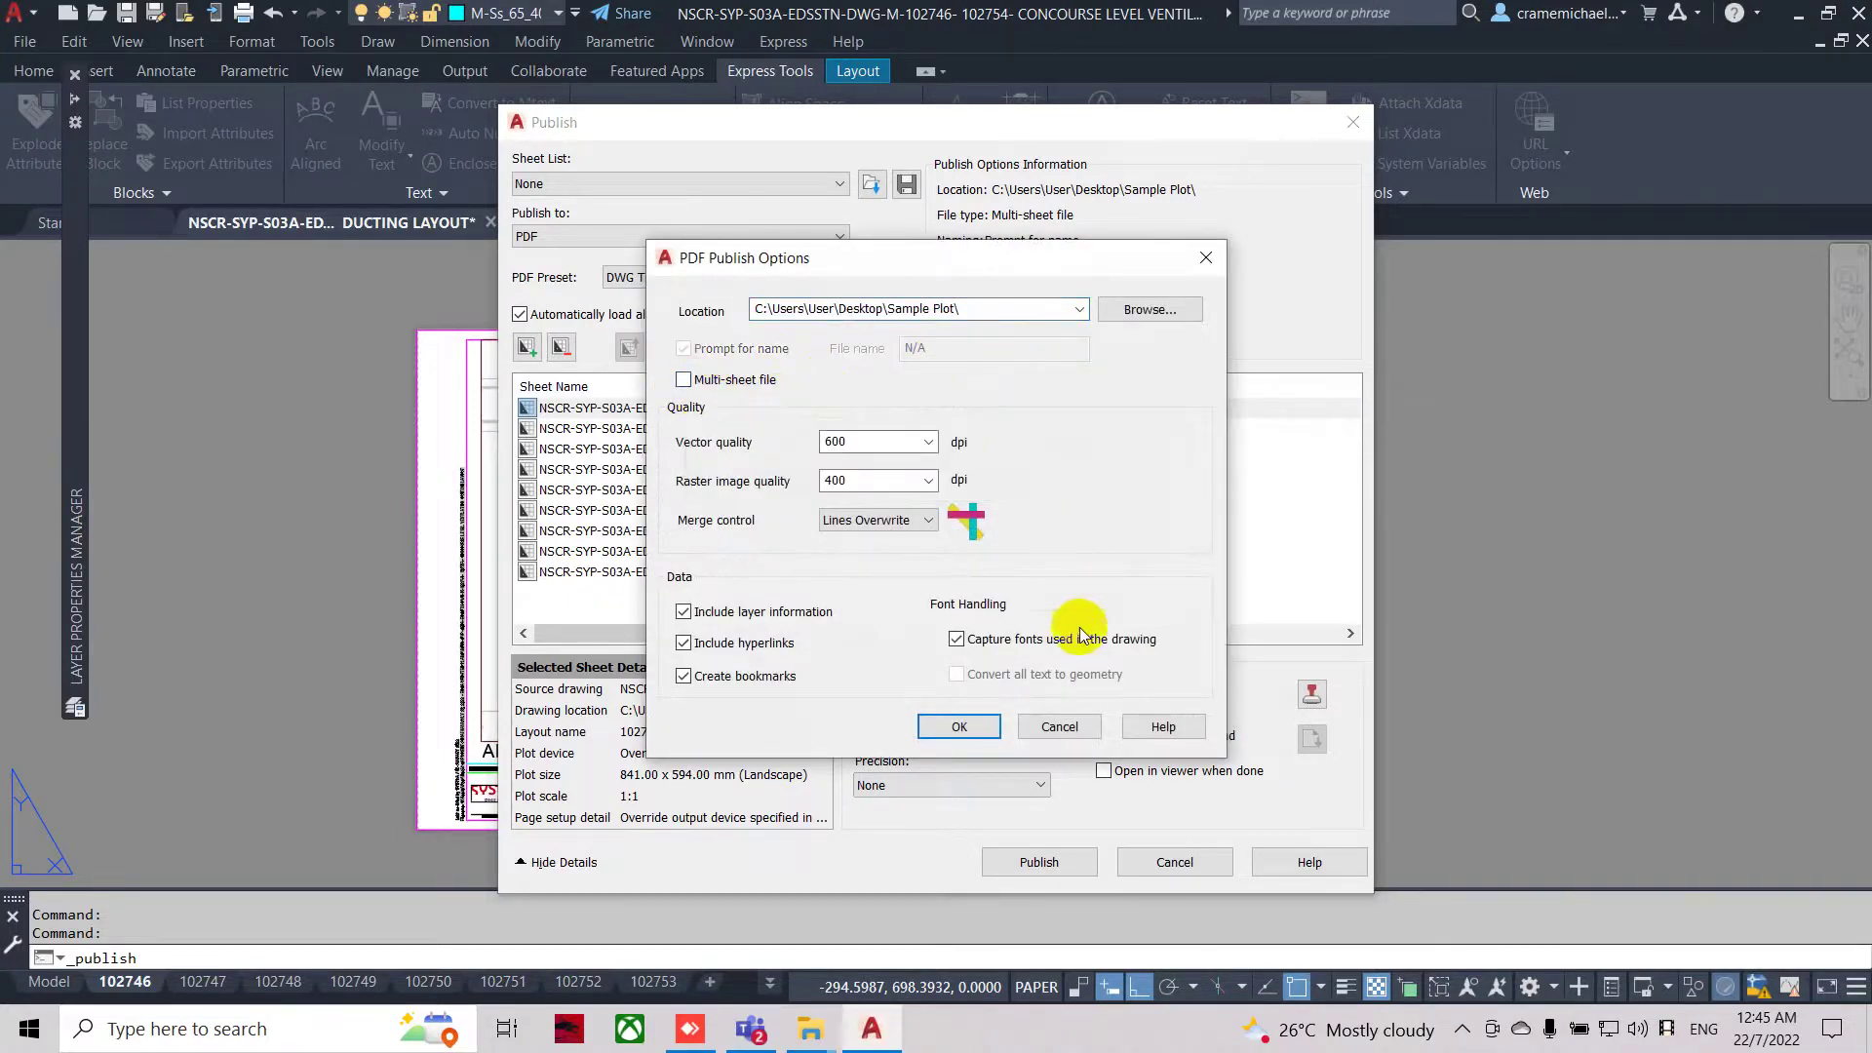
{"action": "left_click", "coordinate": [1151, 310]}
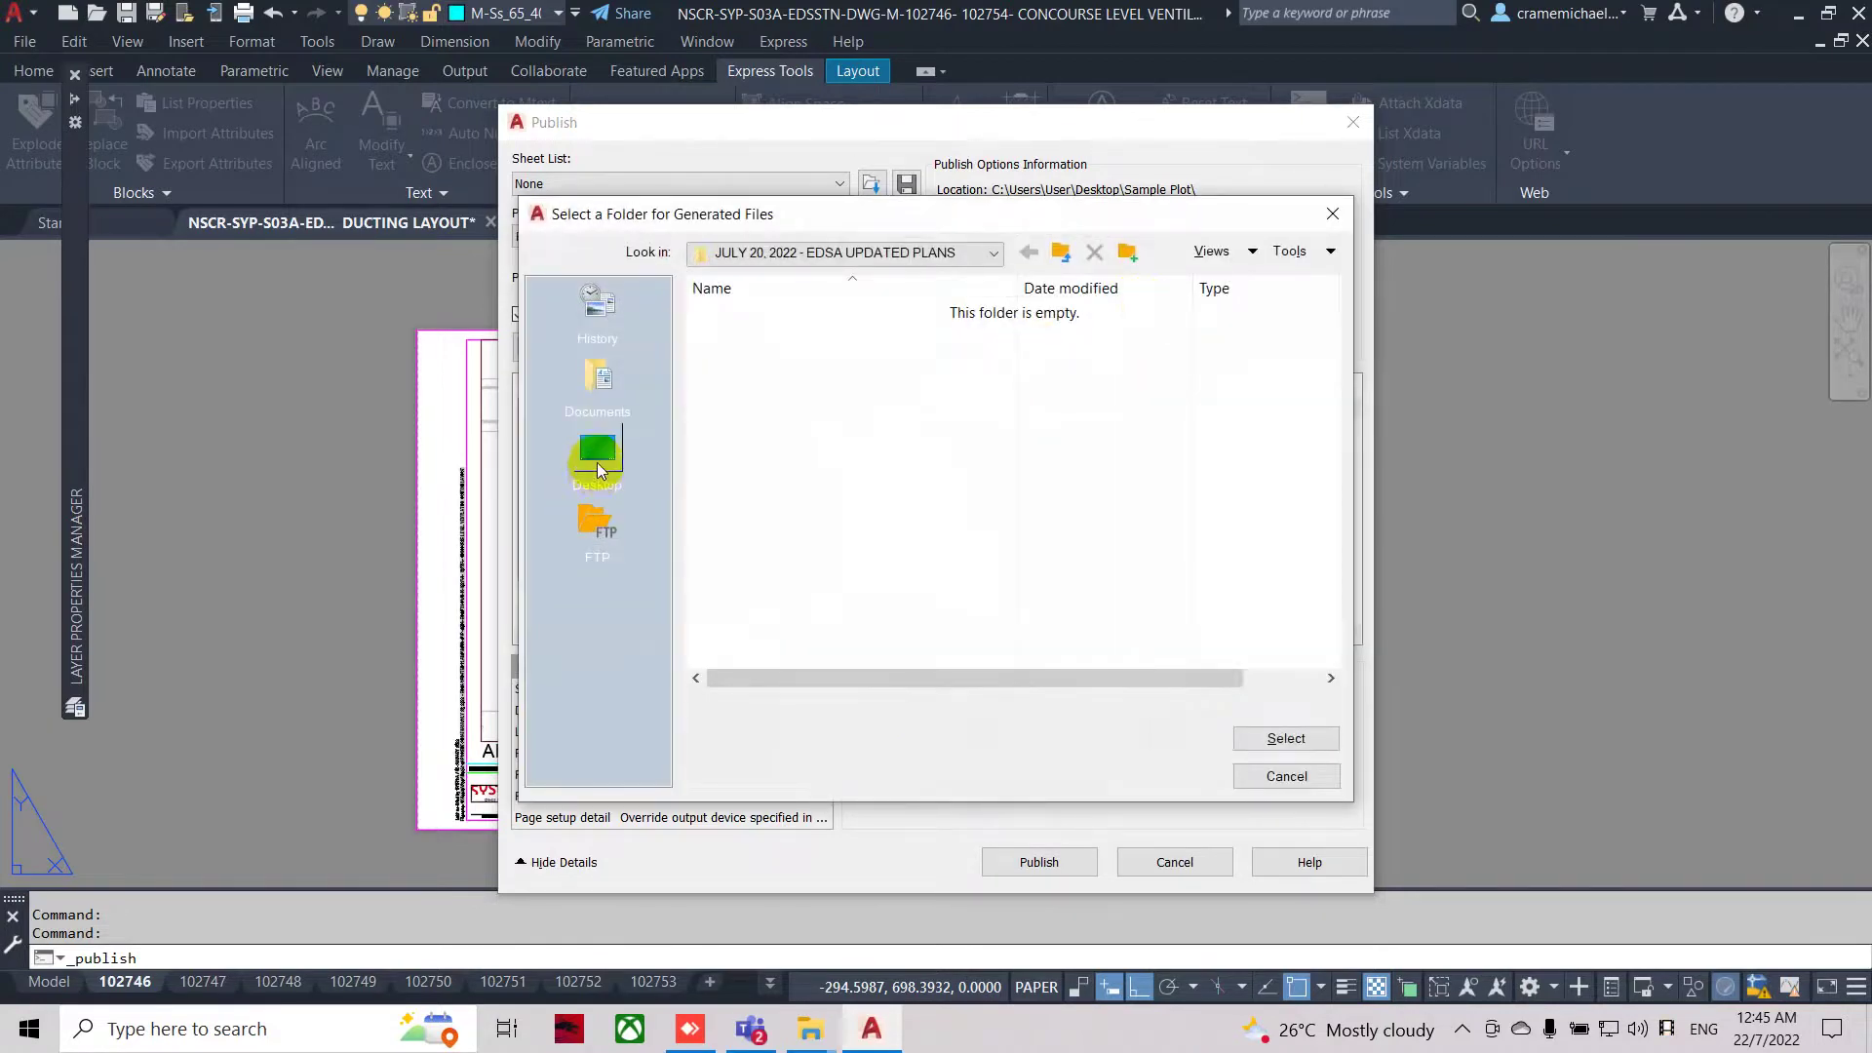
{"action": "left_click", "coordinate": [597, 462]}
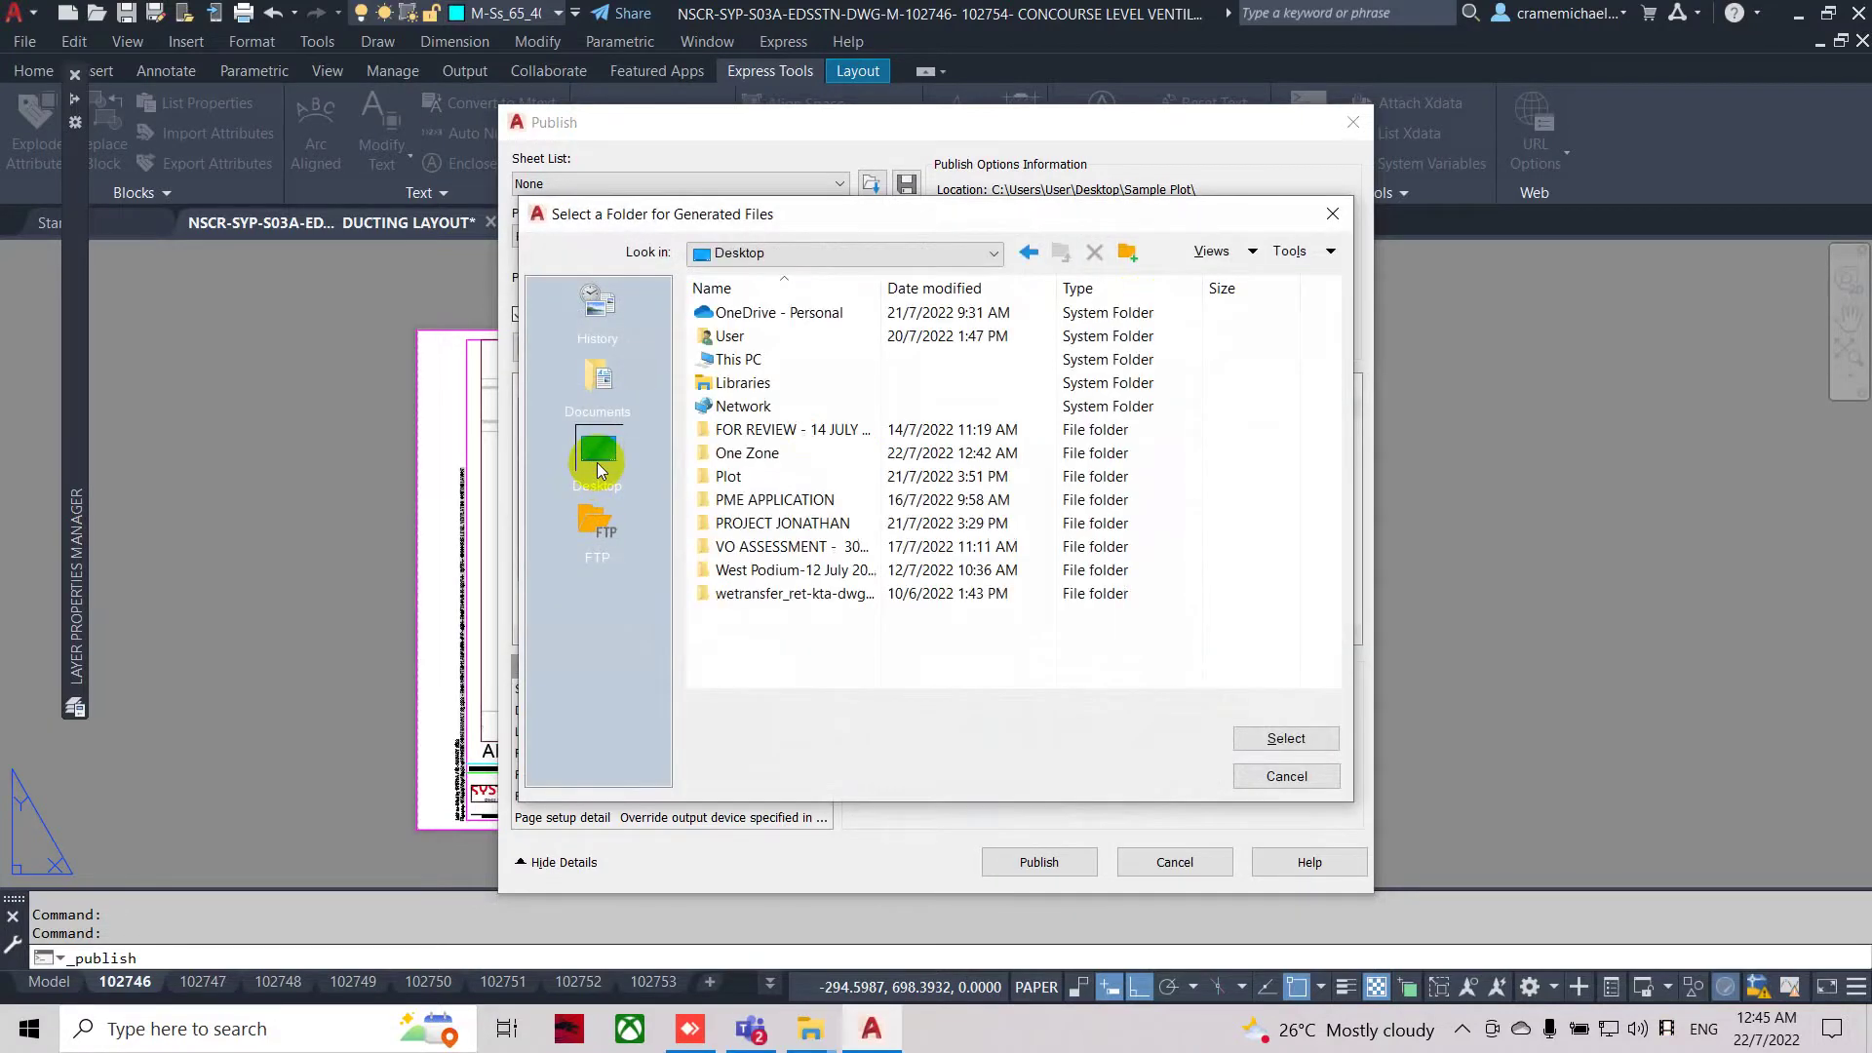
Create a Desktop folder named 'Sample', make it the publish location, and confirm the options.
{"action": "right_click", "coordinate": [927, 649]}
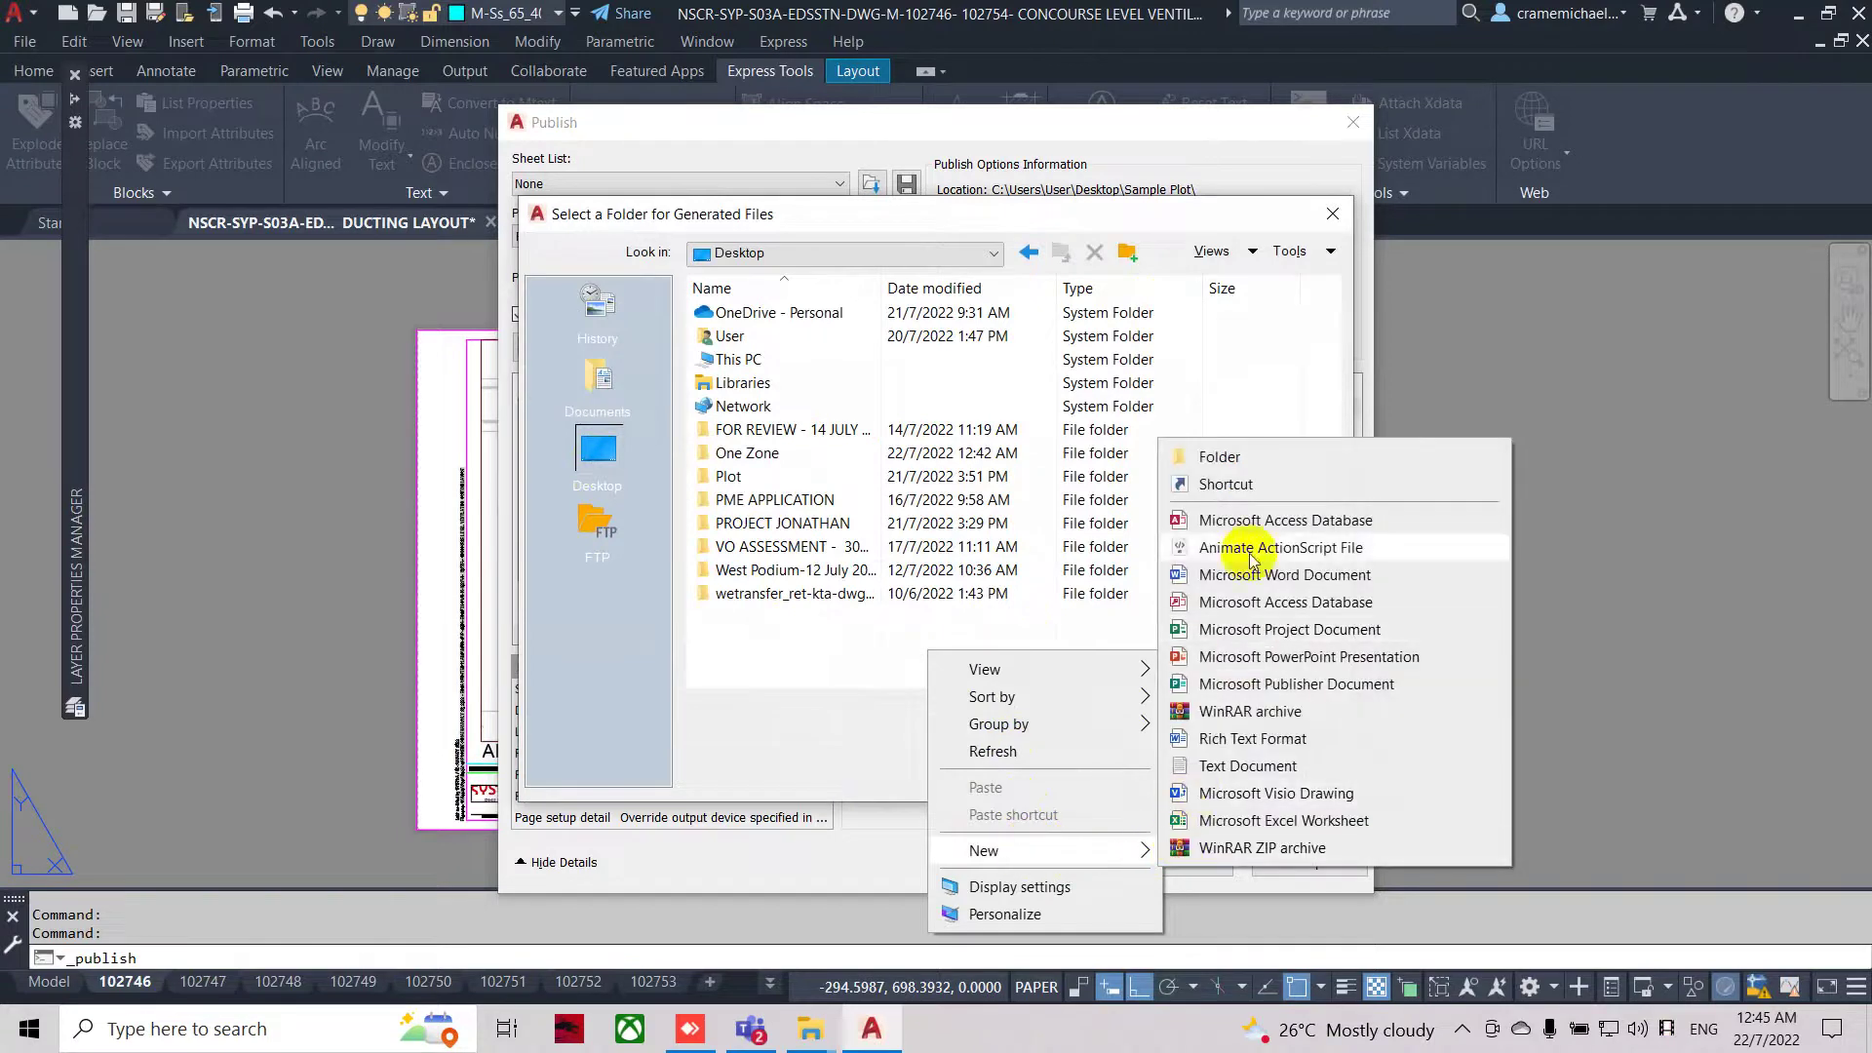
{"action": "left_click", "coordinate": [1253, 455]}
{"action": "type", "text": "Sample"}
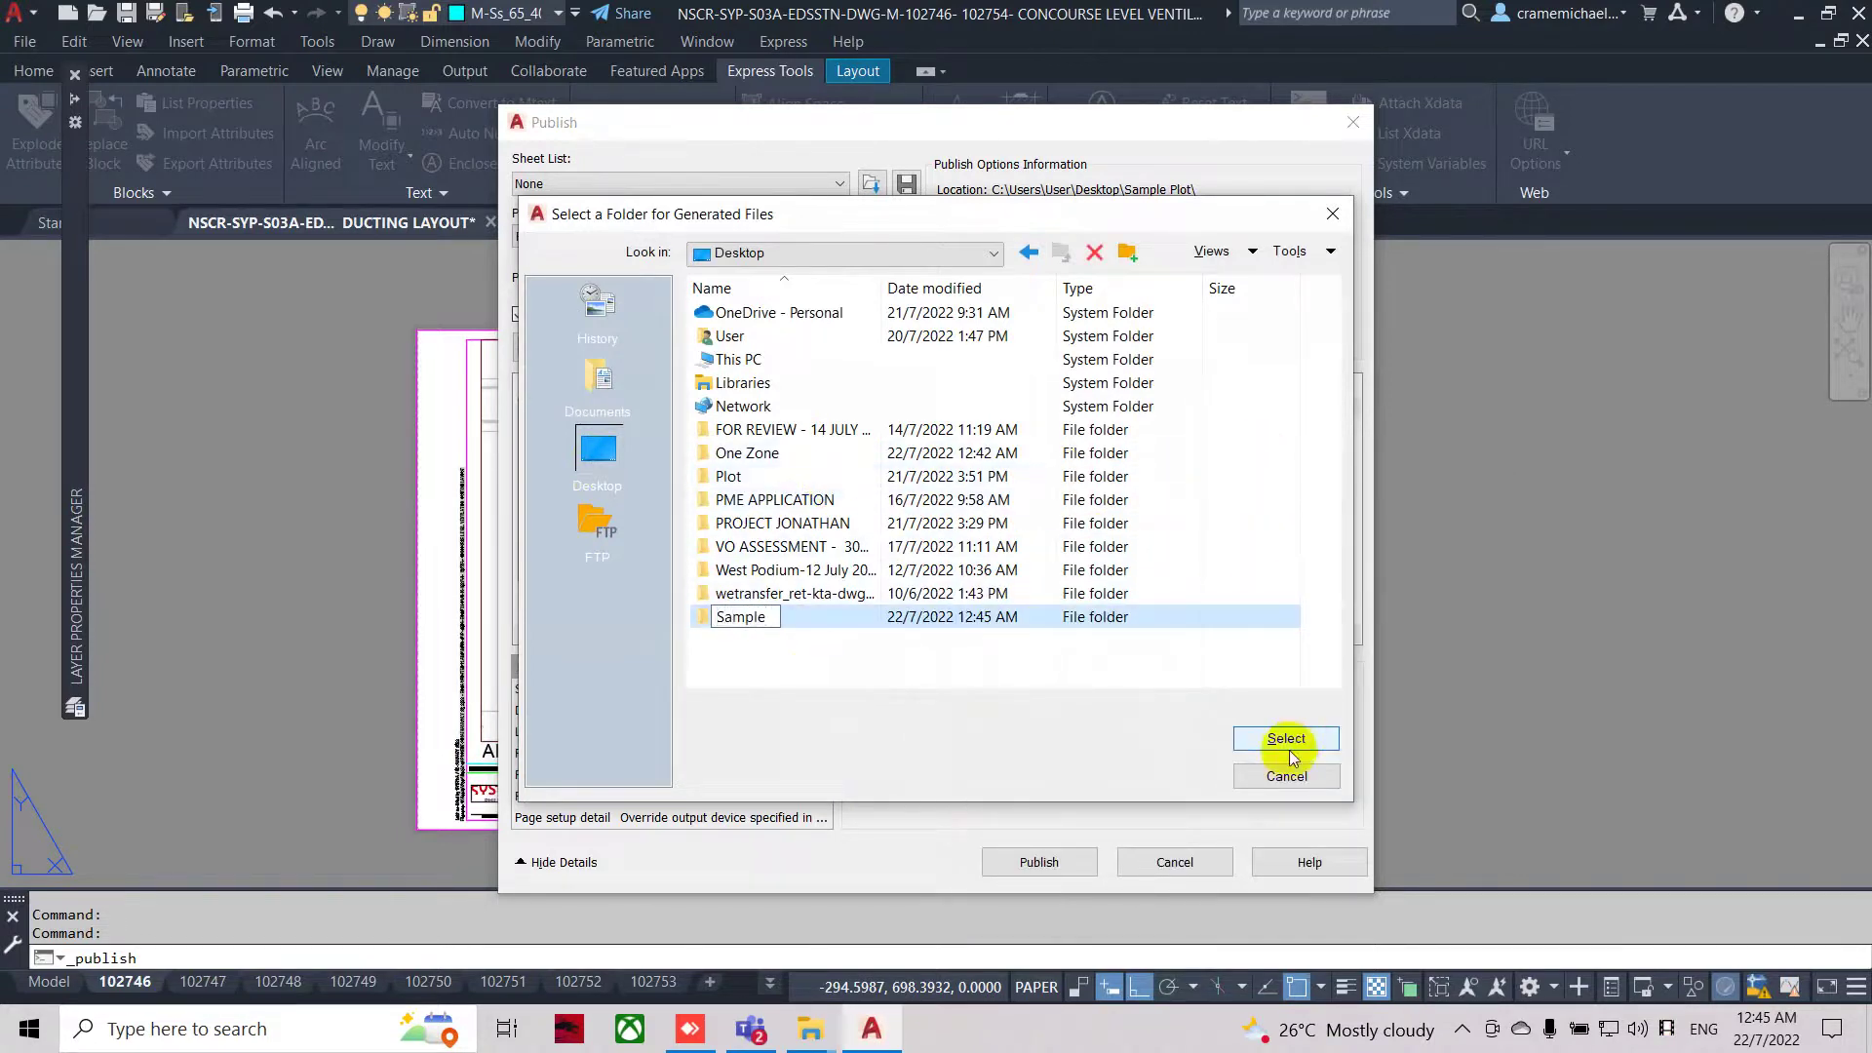
{"action": "double_click", "coordinate": [762, 618]}
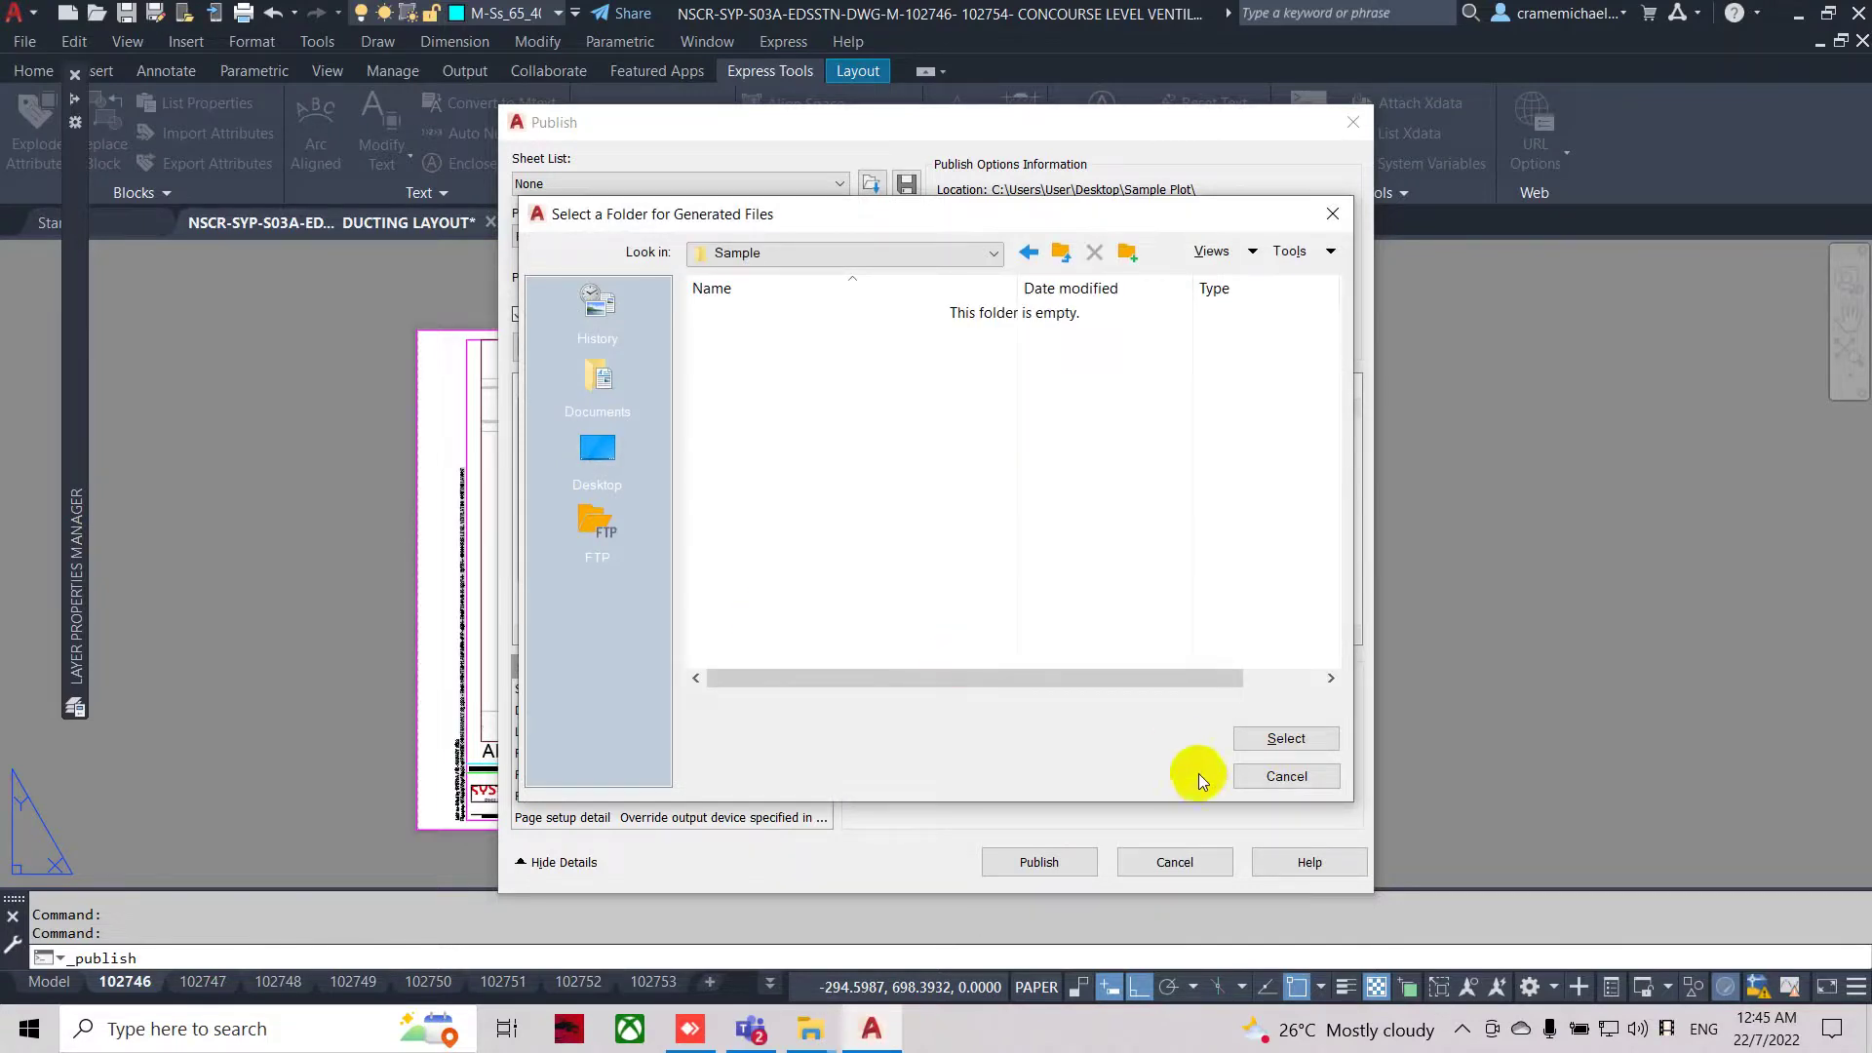
{"action": "left_click", "coordinate": [1287, 739]}
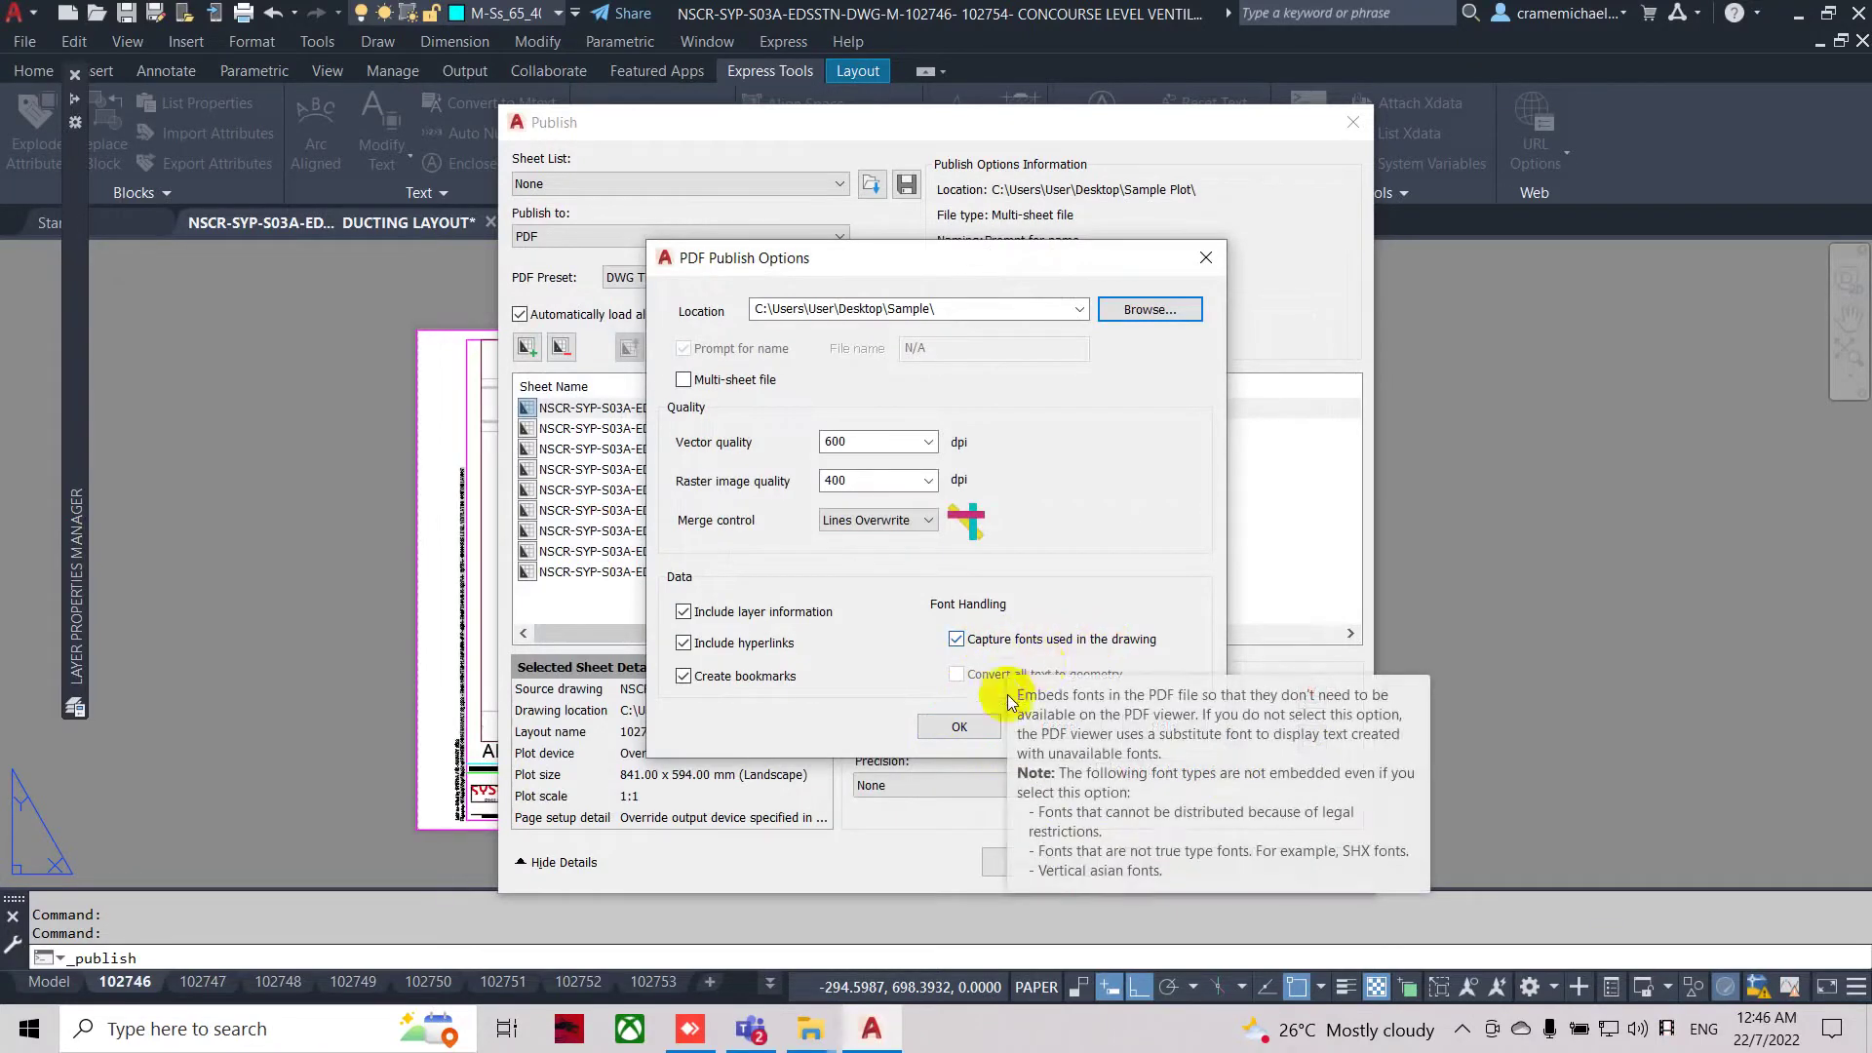
{"action": "left_click", "coordinate": [958, 736]}
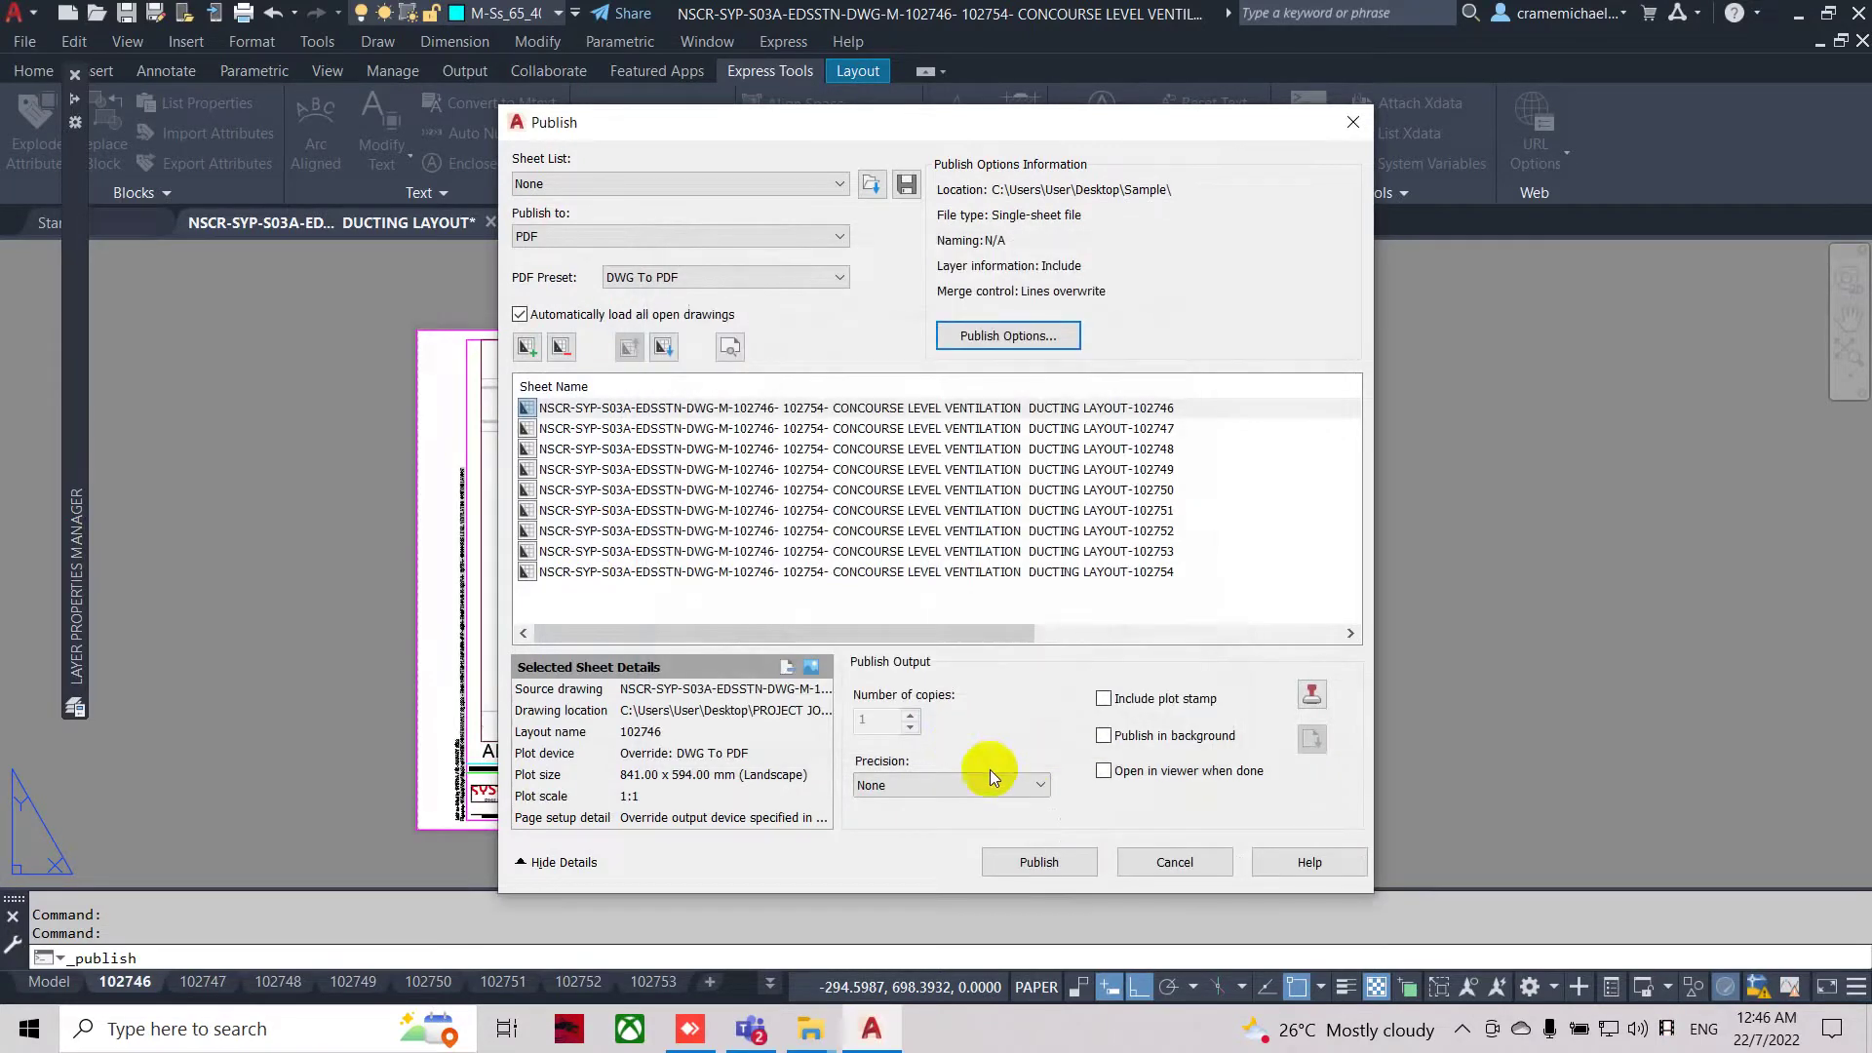
Publish all nine selected sheets, agree to save the sheet list, and dismiss the unsaved-changes notice.
{"action": "left_click", "coordinate": [1047, 861]}
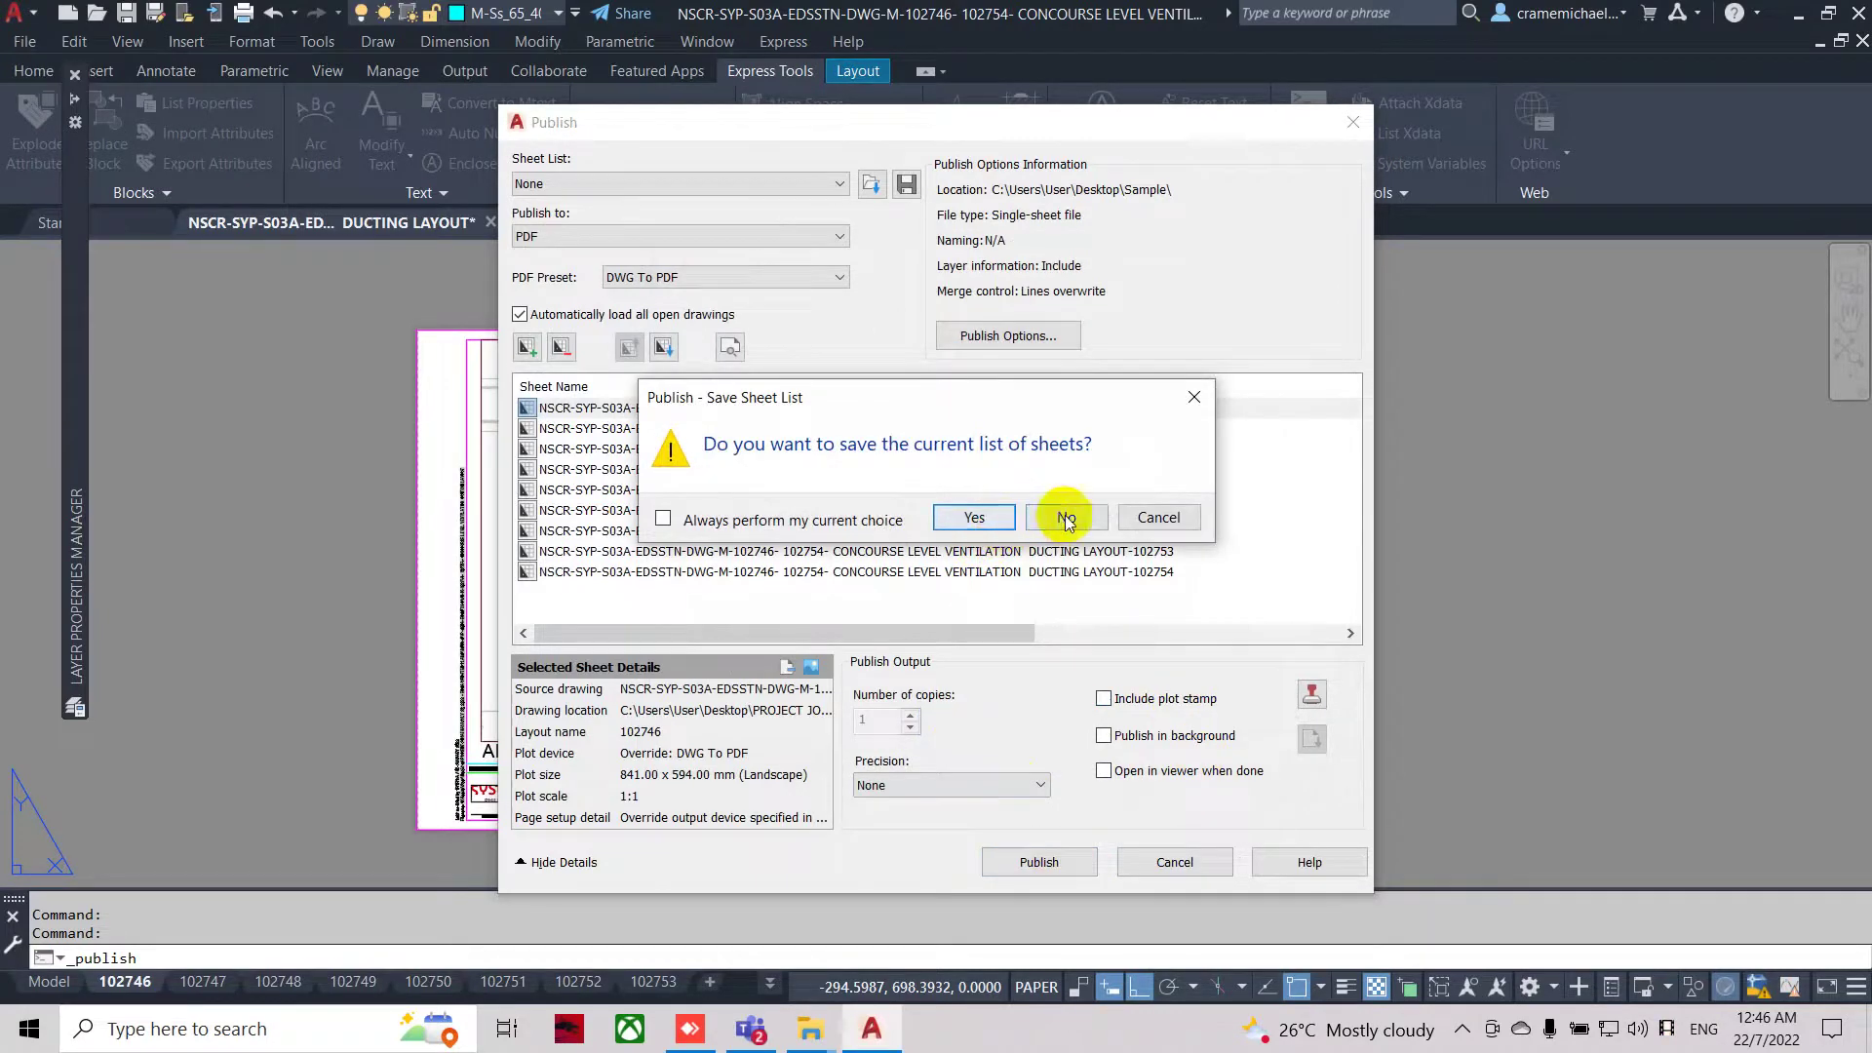
{"action": "left_click", "coordinate": [1177, 518]}
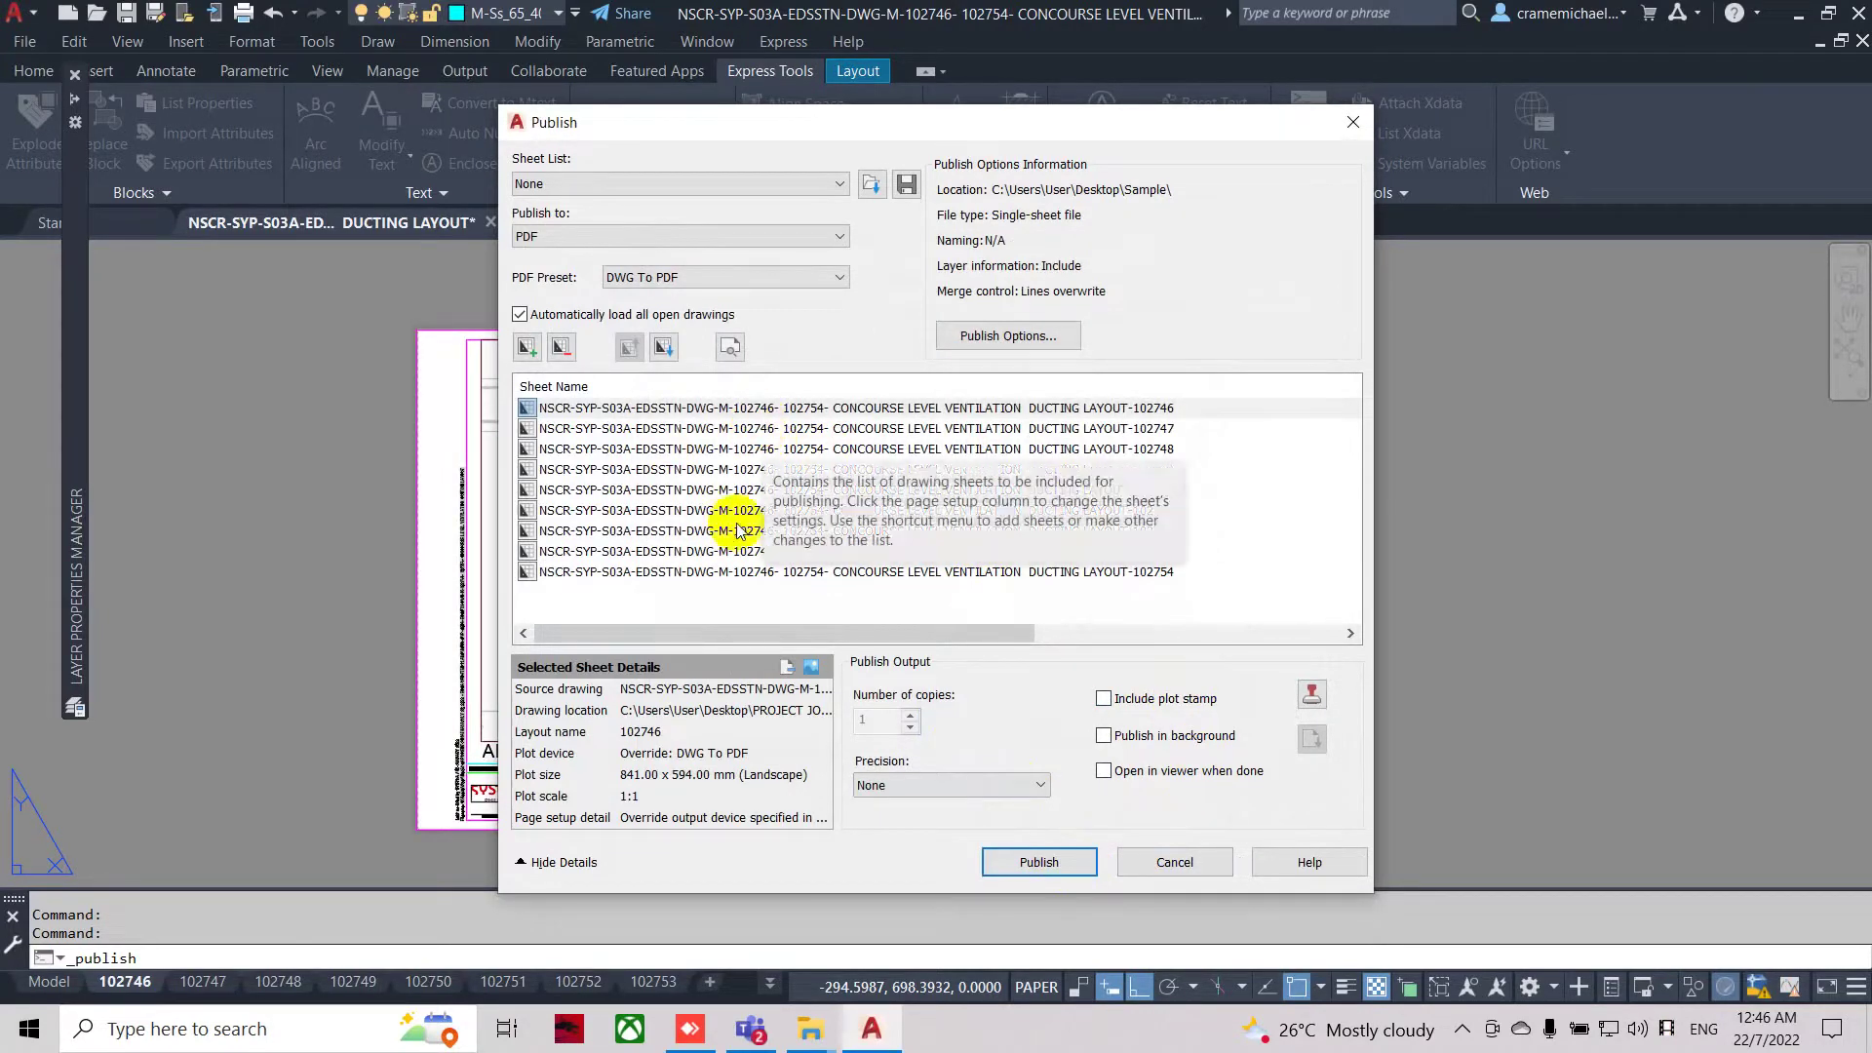
{"action": "left_click", "coordinate": [738, 572], "text": "shift"}
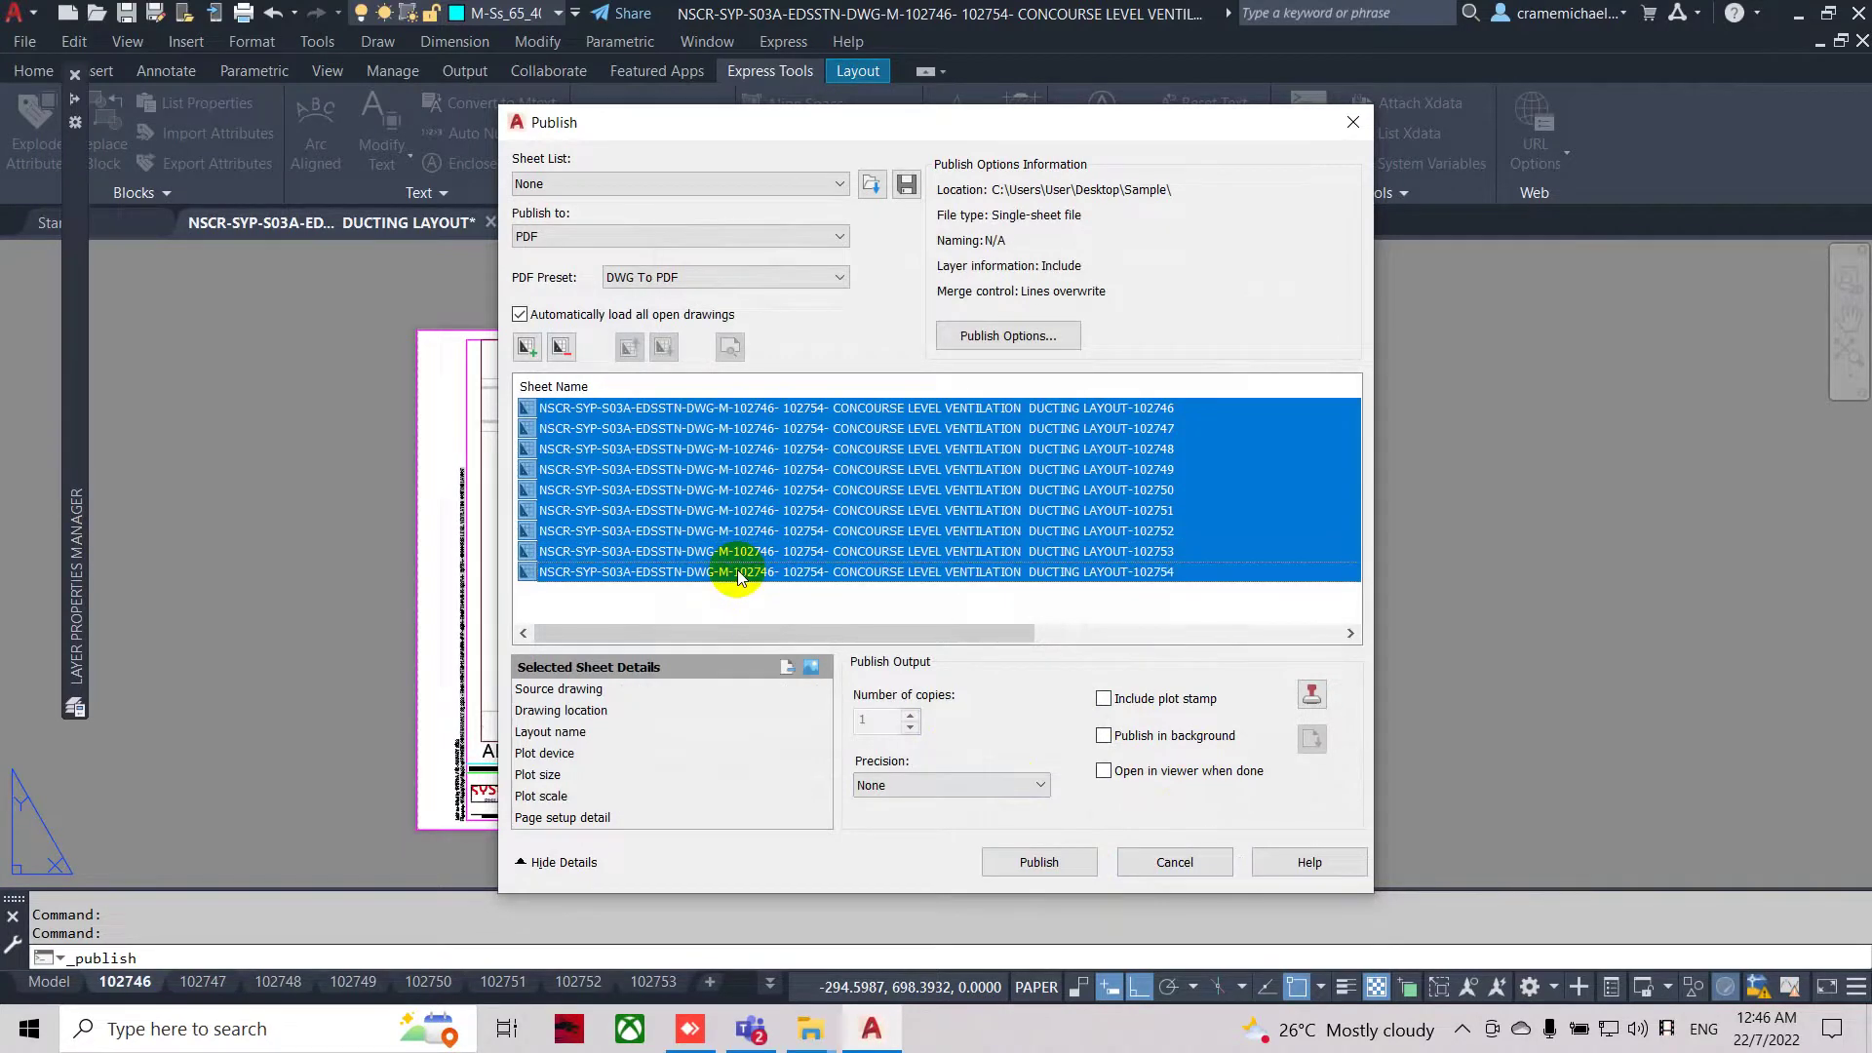
{"action": "left_click", "coordinate": [701, 426], "text": "shift"}
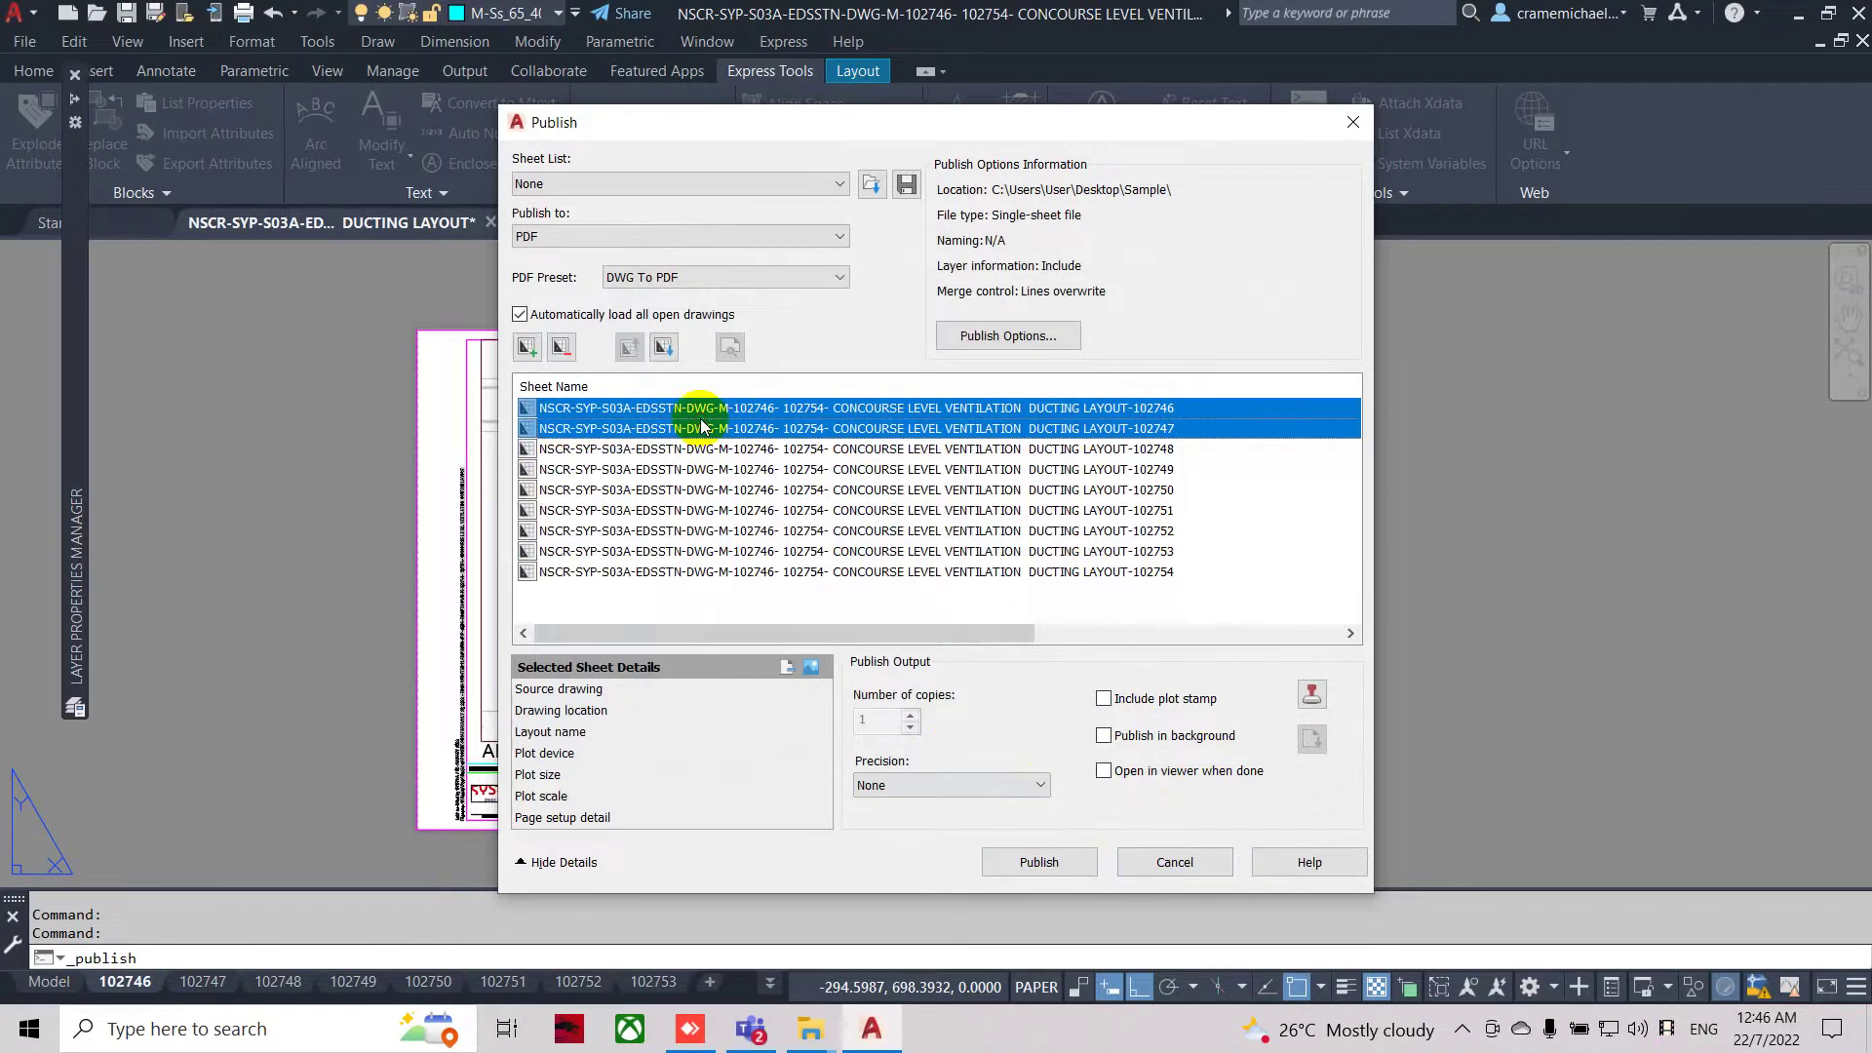
{"action": "left_click", "coordinate": [770, 570], "text": "shift"}
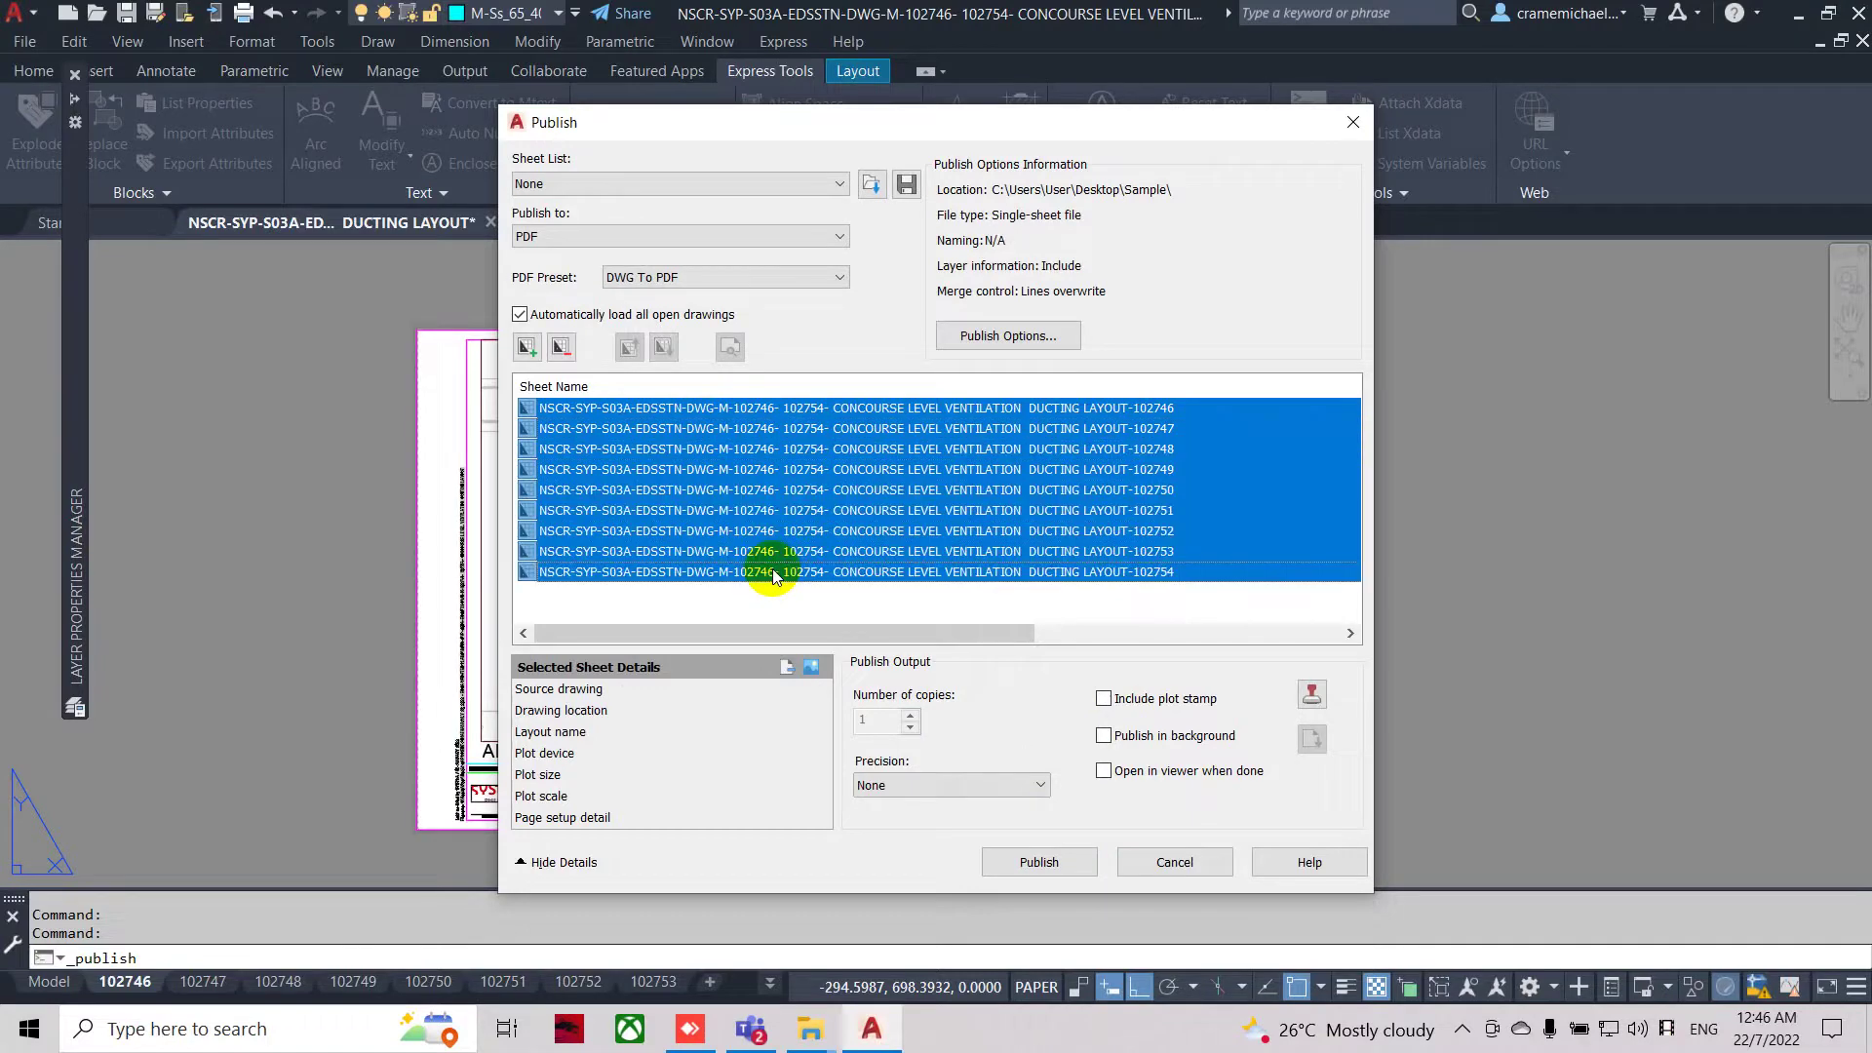
{"action": "left_click", "coordinate": [1062, 865]}
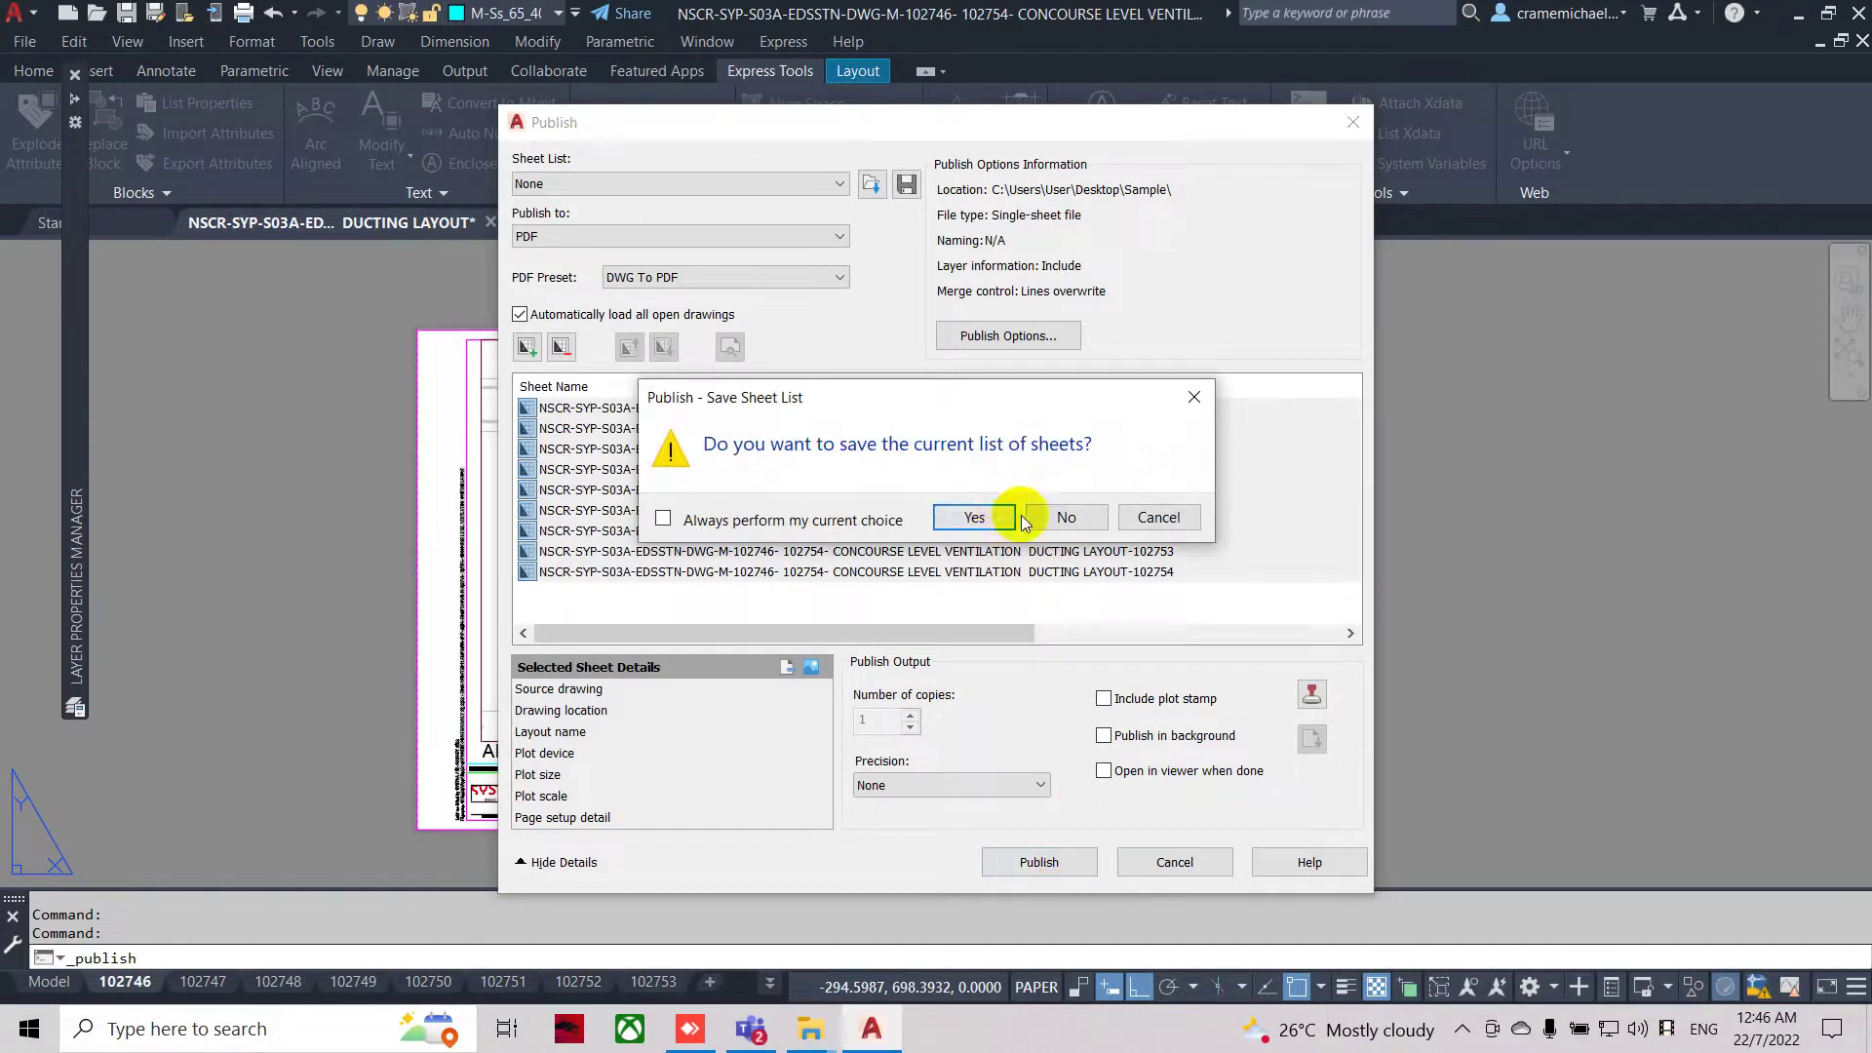
{"action": "left_click", "coordinate": [973, 517]}
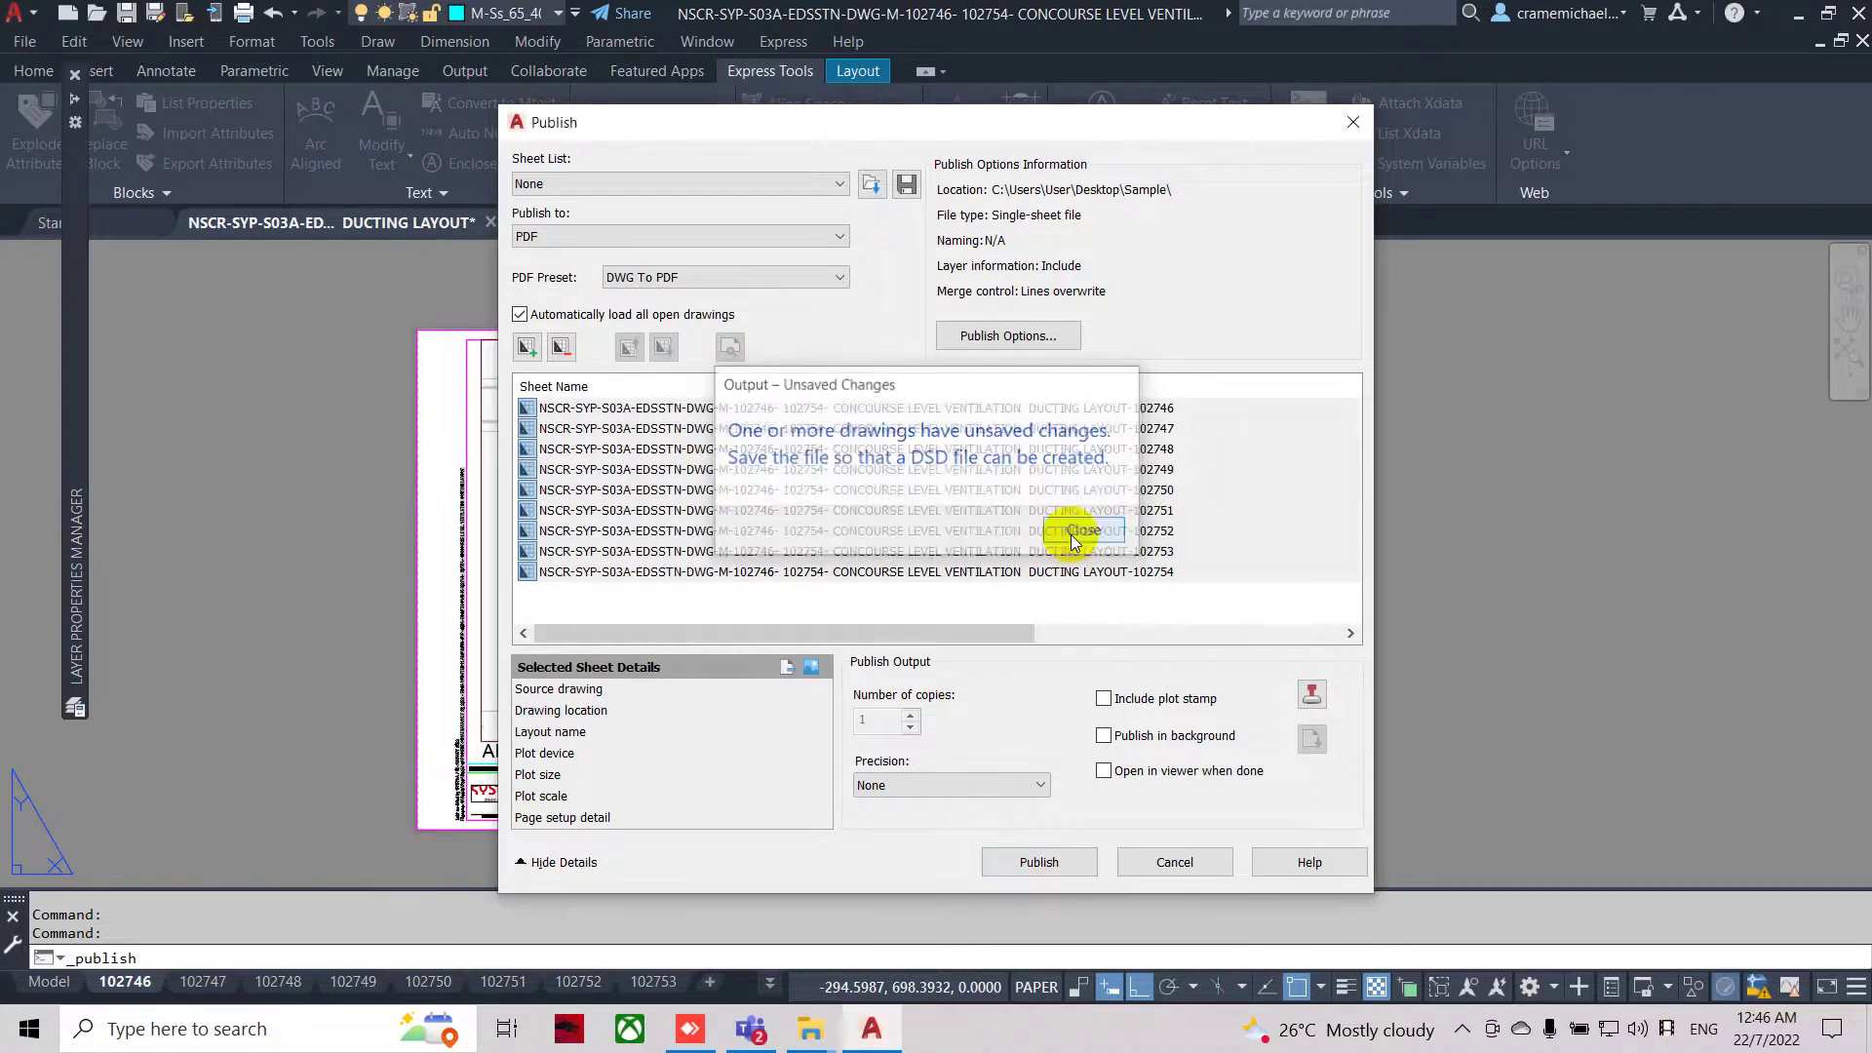
{"action": "left_click", "coordinate": [1071, 534]}
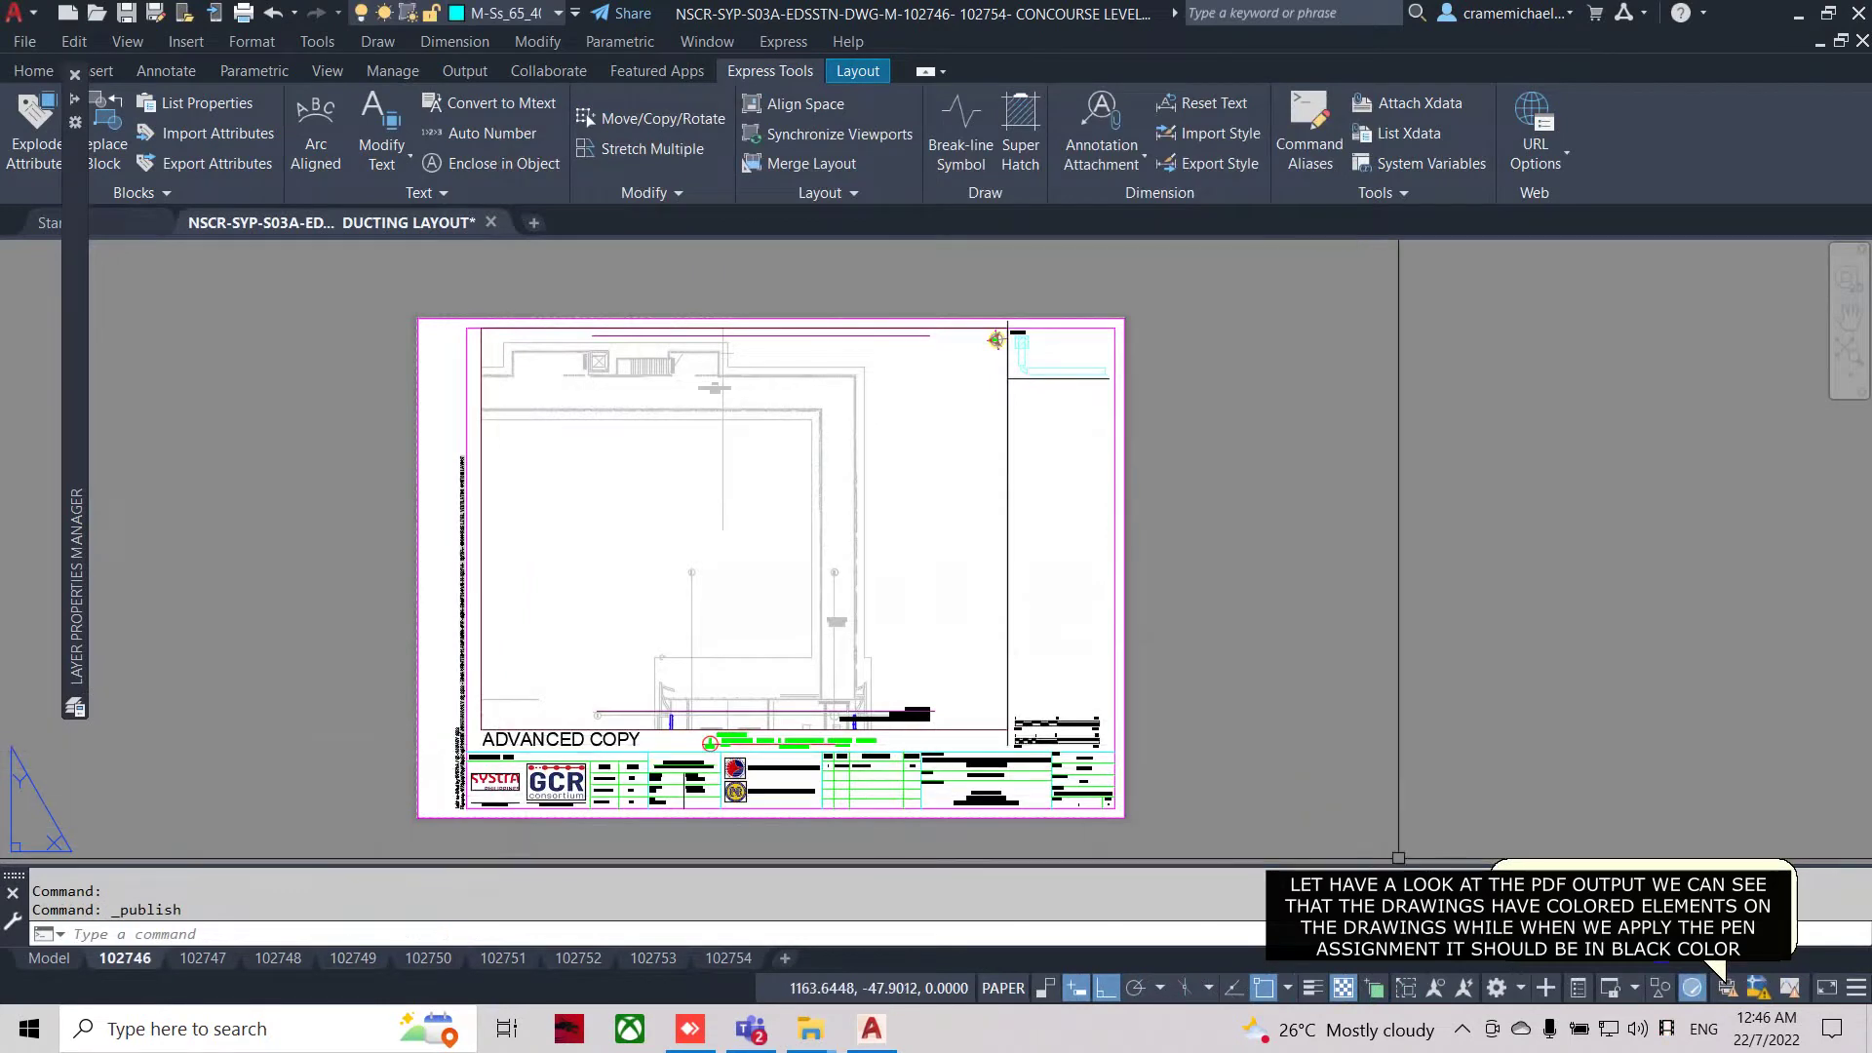
Open the 102746 PDF from the Desktop's Sample folder in Foxit Reader.
{"action": "left_click", "coordinate": [1798, 17]}
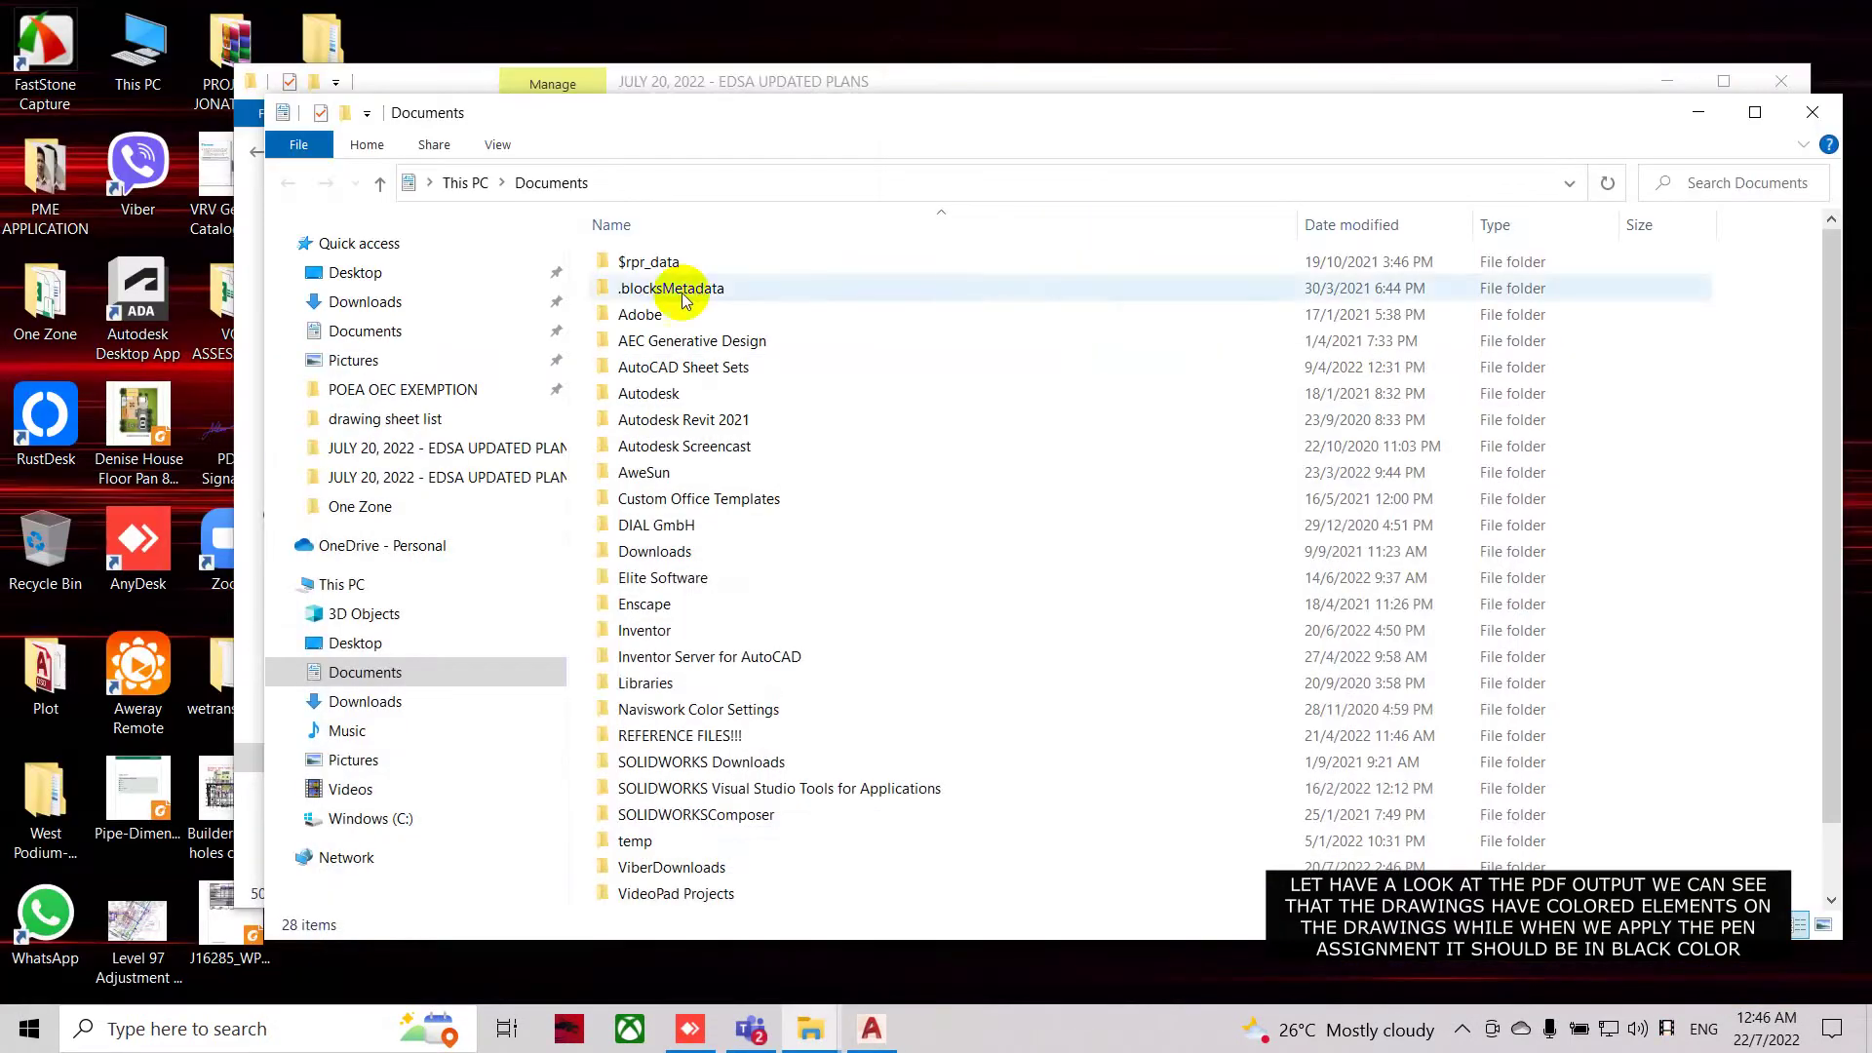
{"action": "left_click", "coordinate": [407, 646]}
{"action": "double_click", "coordinate": [655, 395]}
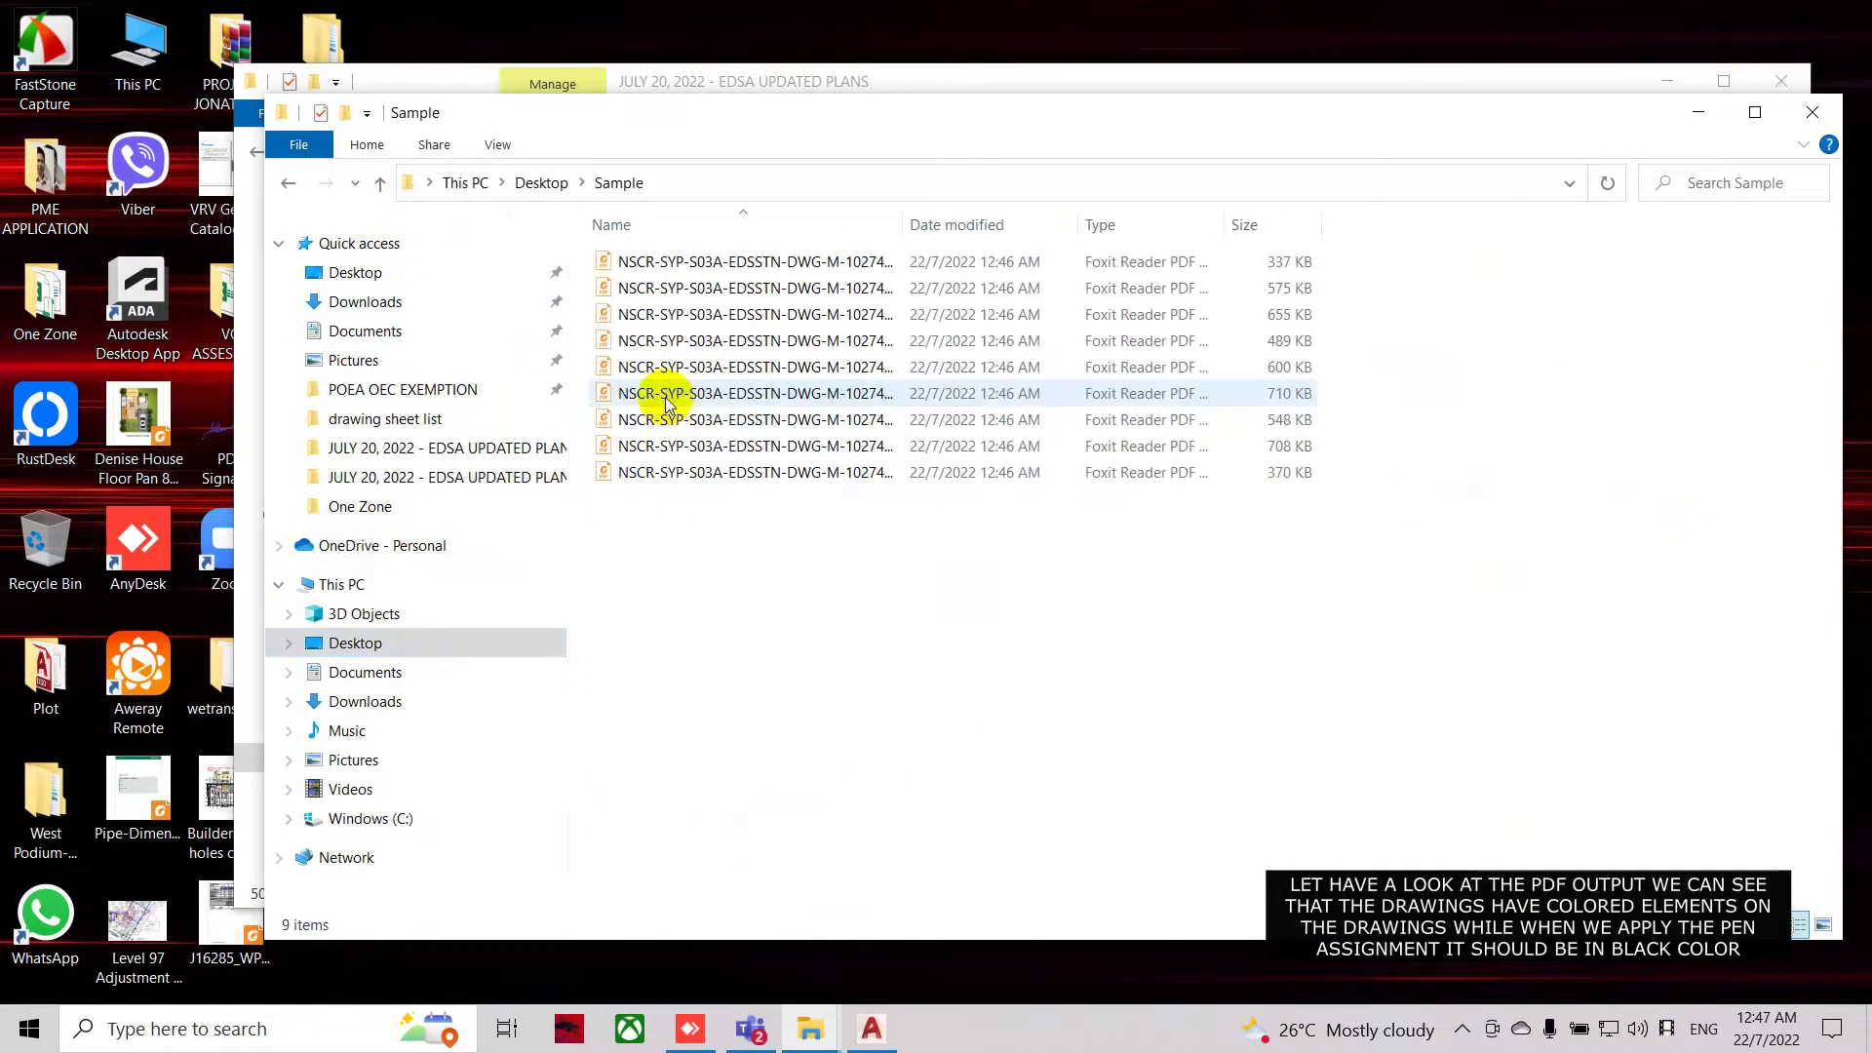
{"action": "left_click", "coordinate": [812, 265]}
{"action": "double_click", "coordinate": [812, 265]}
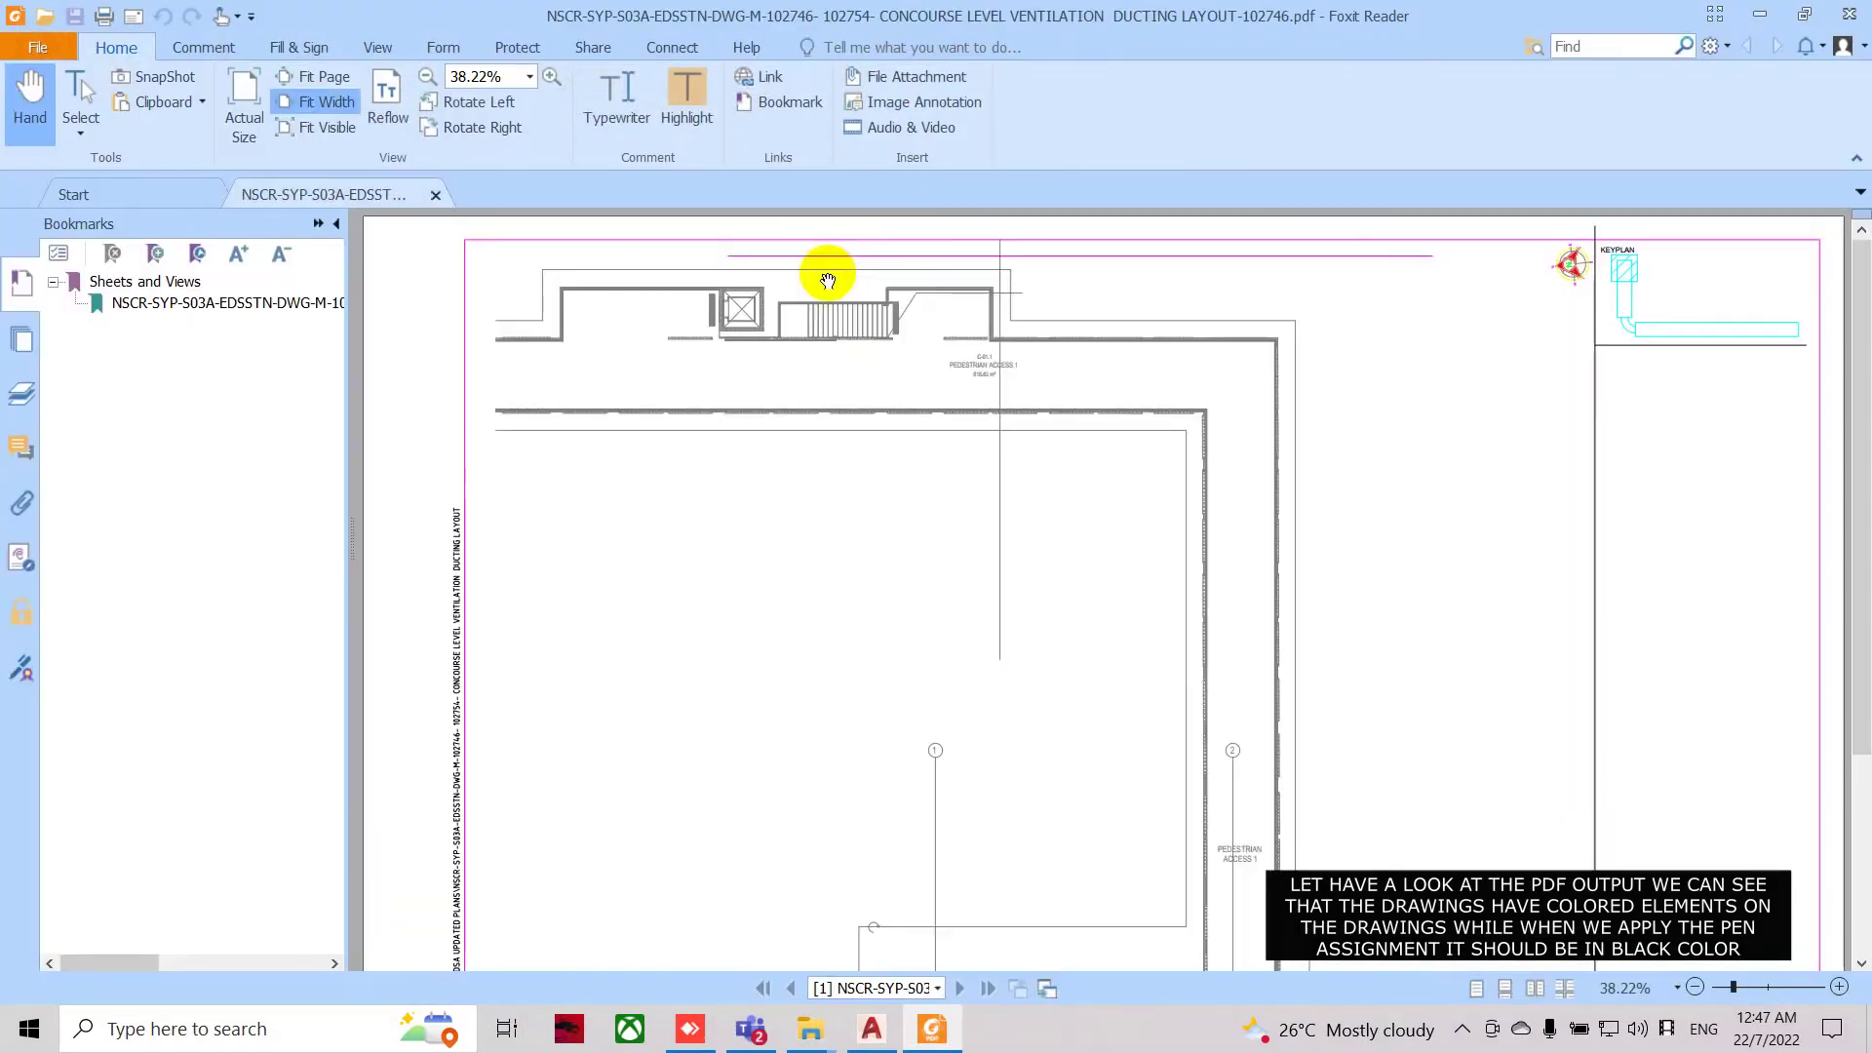
Scroll through the 102746 PDF, close it, and inspect the 102747 PDF.
{"action": "scroll", "coordinate": [921, 537], "scroll_direction": "down", "scroll_amount": 2}
{"action": "scroll", "coordinate": [924, 538], "scroll_direction": "down", "scroll_amount": 2, "text": "ctrl"}
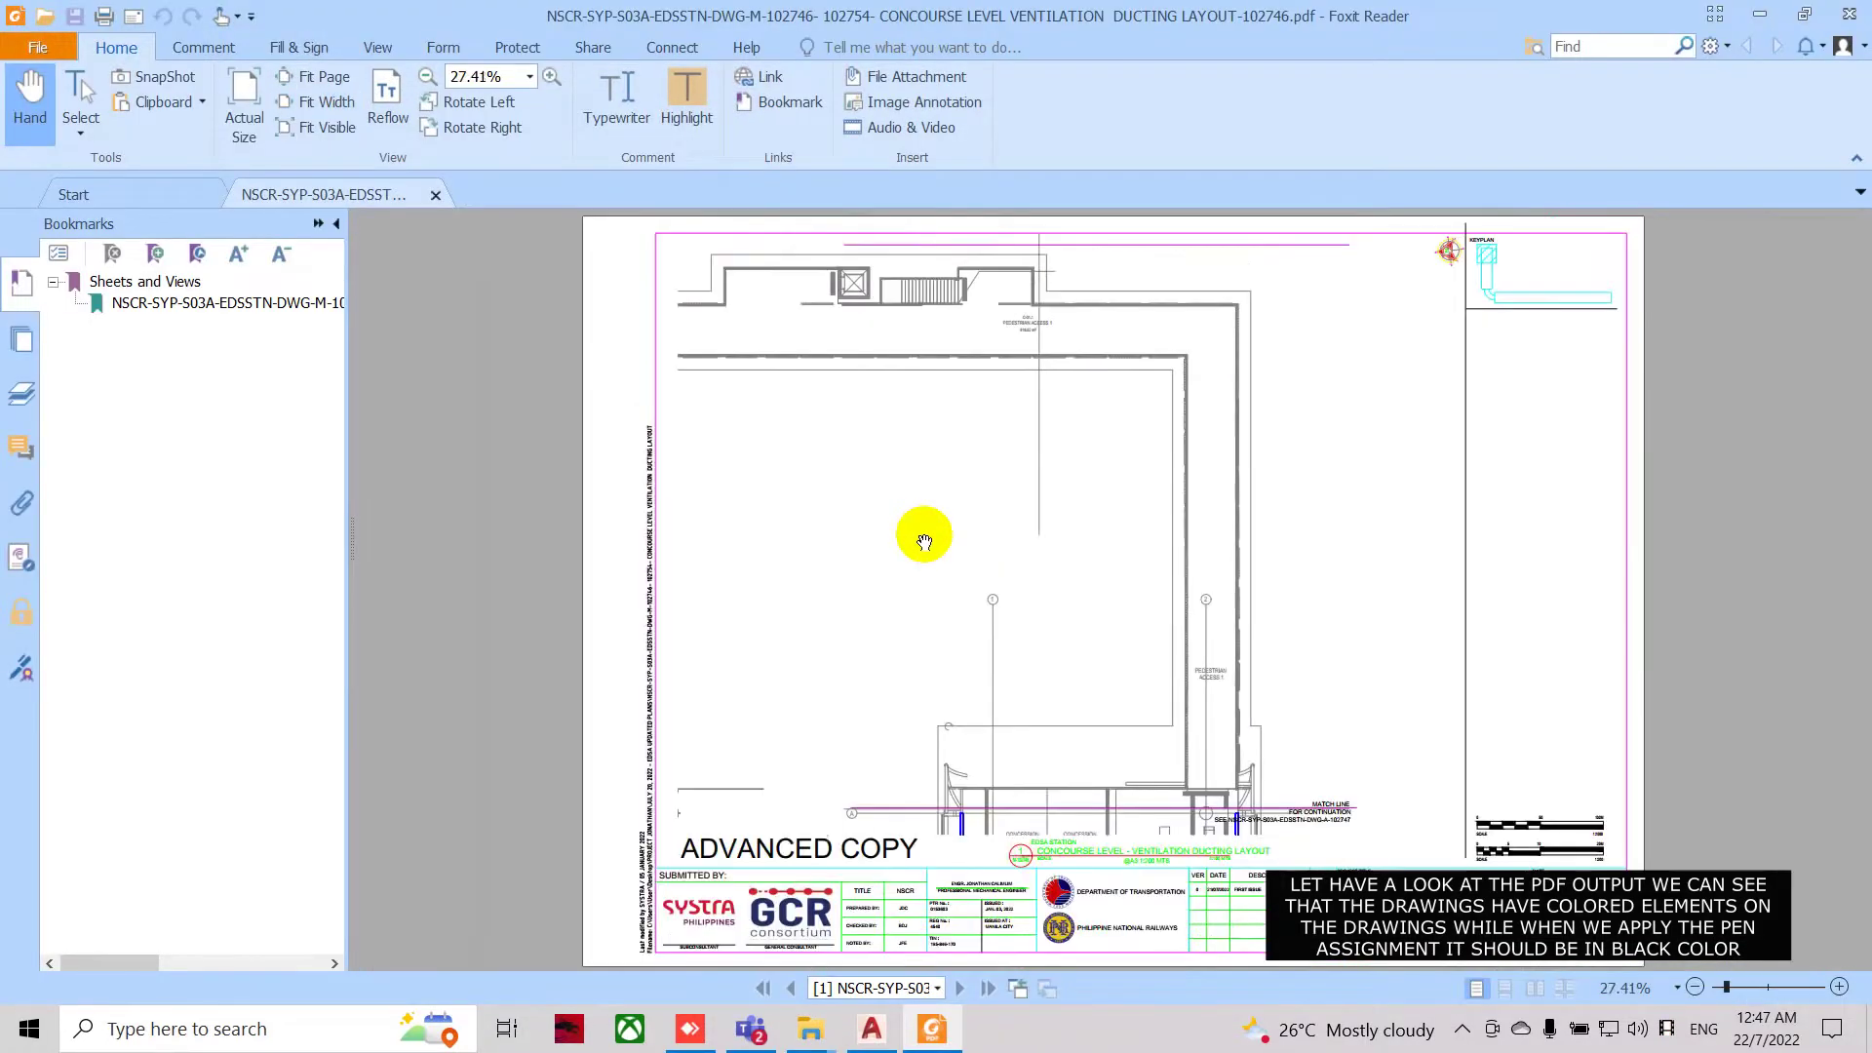
{"action": "left_click", "coordinate": [1849, 20]}
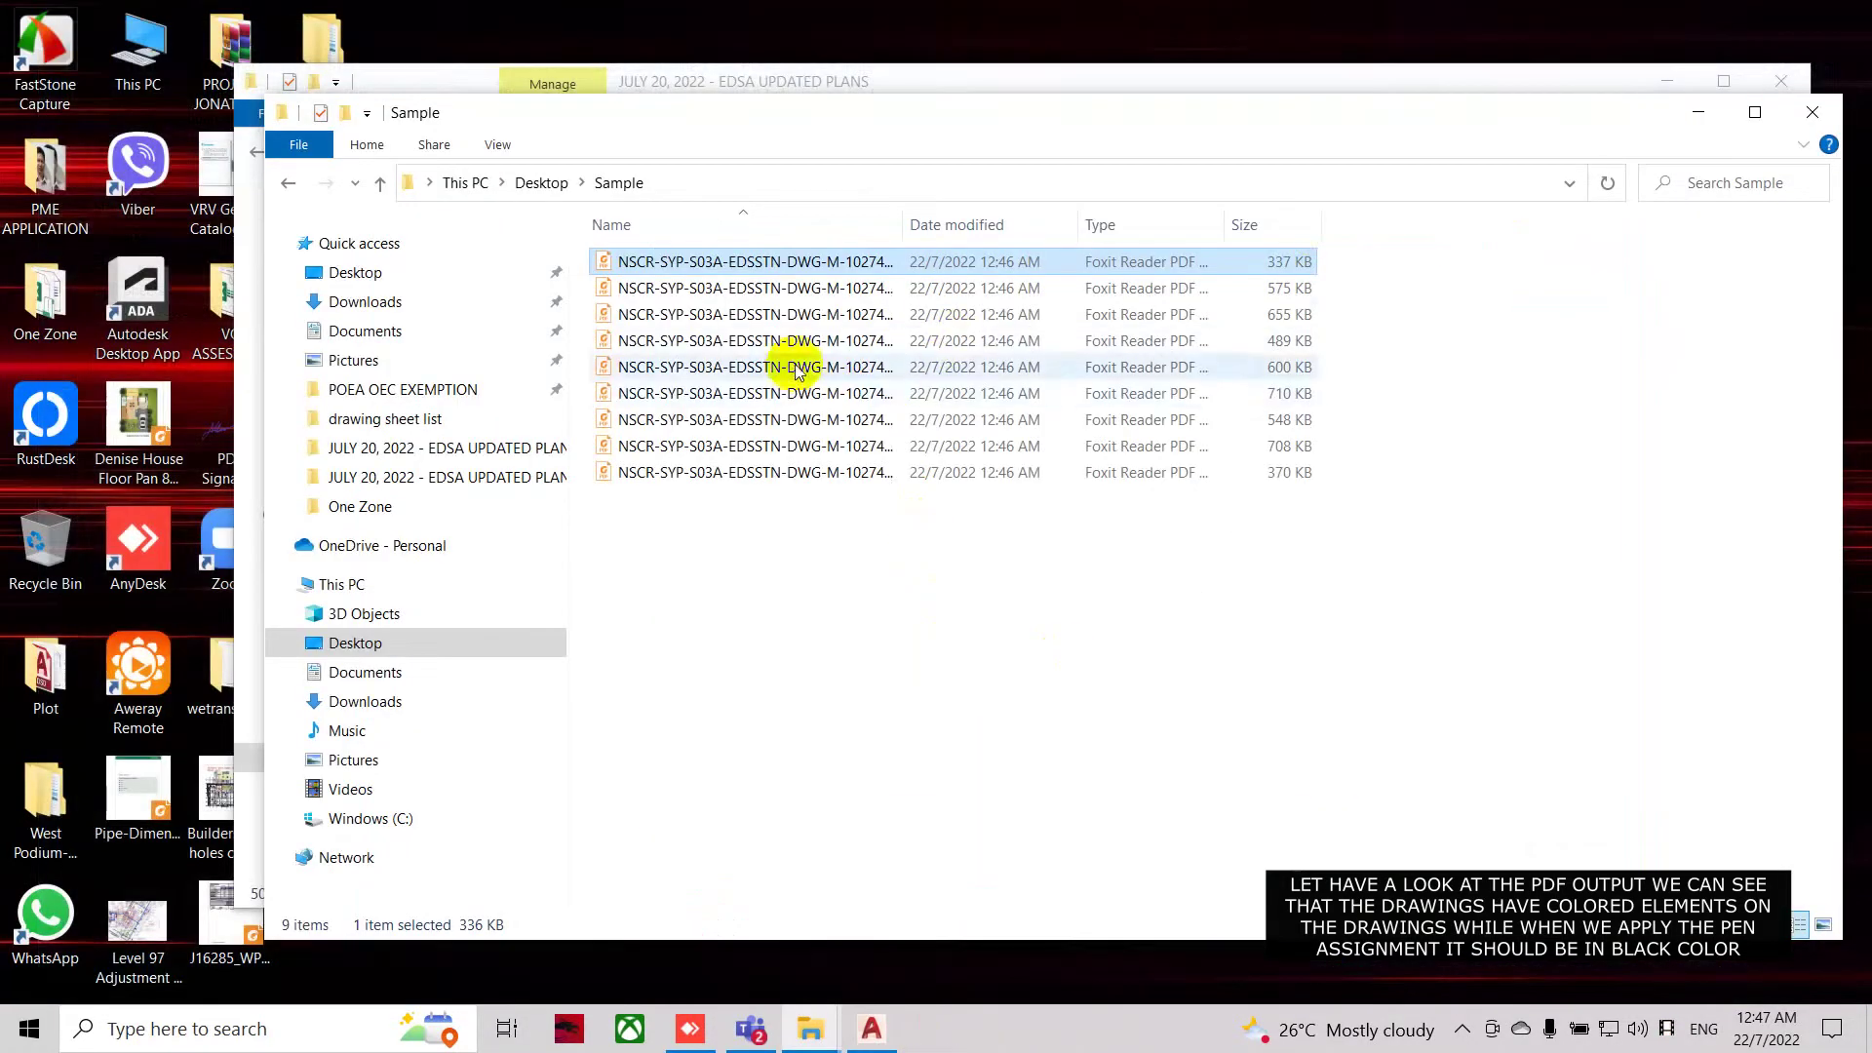
{"action": "double_click", "coordinate": [780, 296]}
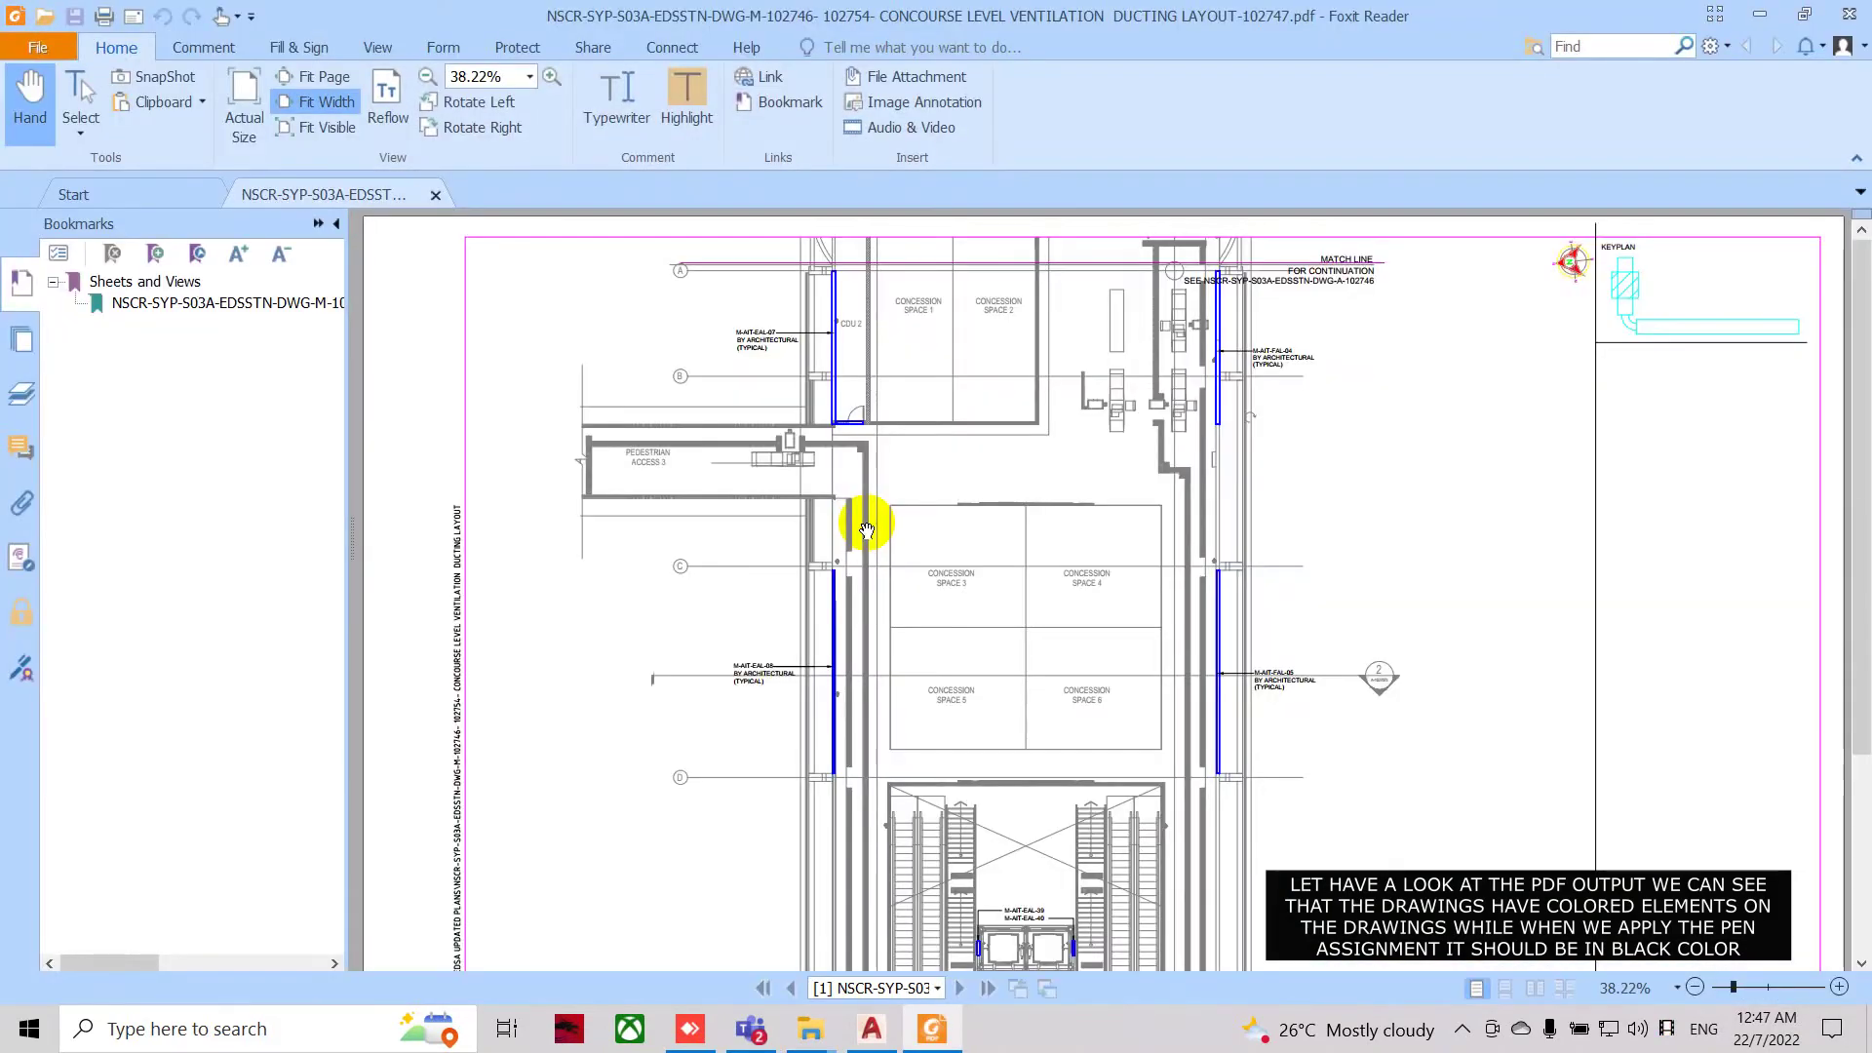
{"action": "scroll", "coordinate": [868, 522], "scroll_direction": "down", "scroll_amount": 3}
{"action": "left_click", "coordinate": [1855, 21]}
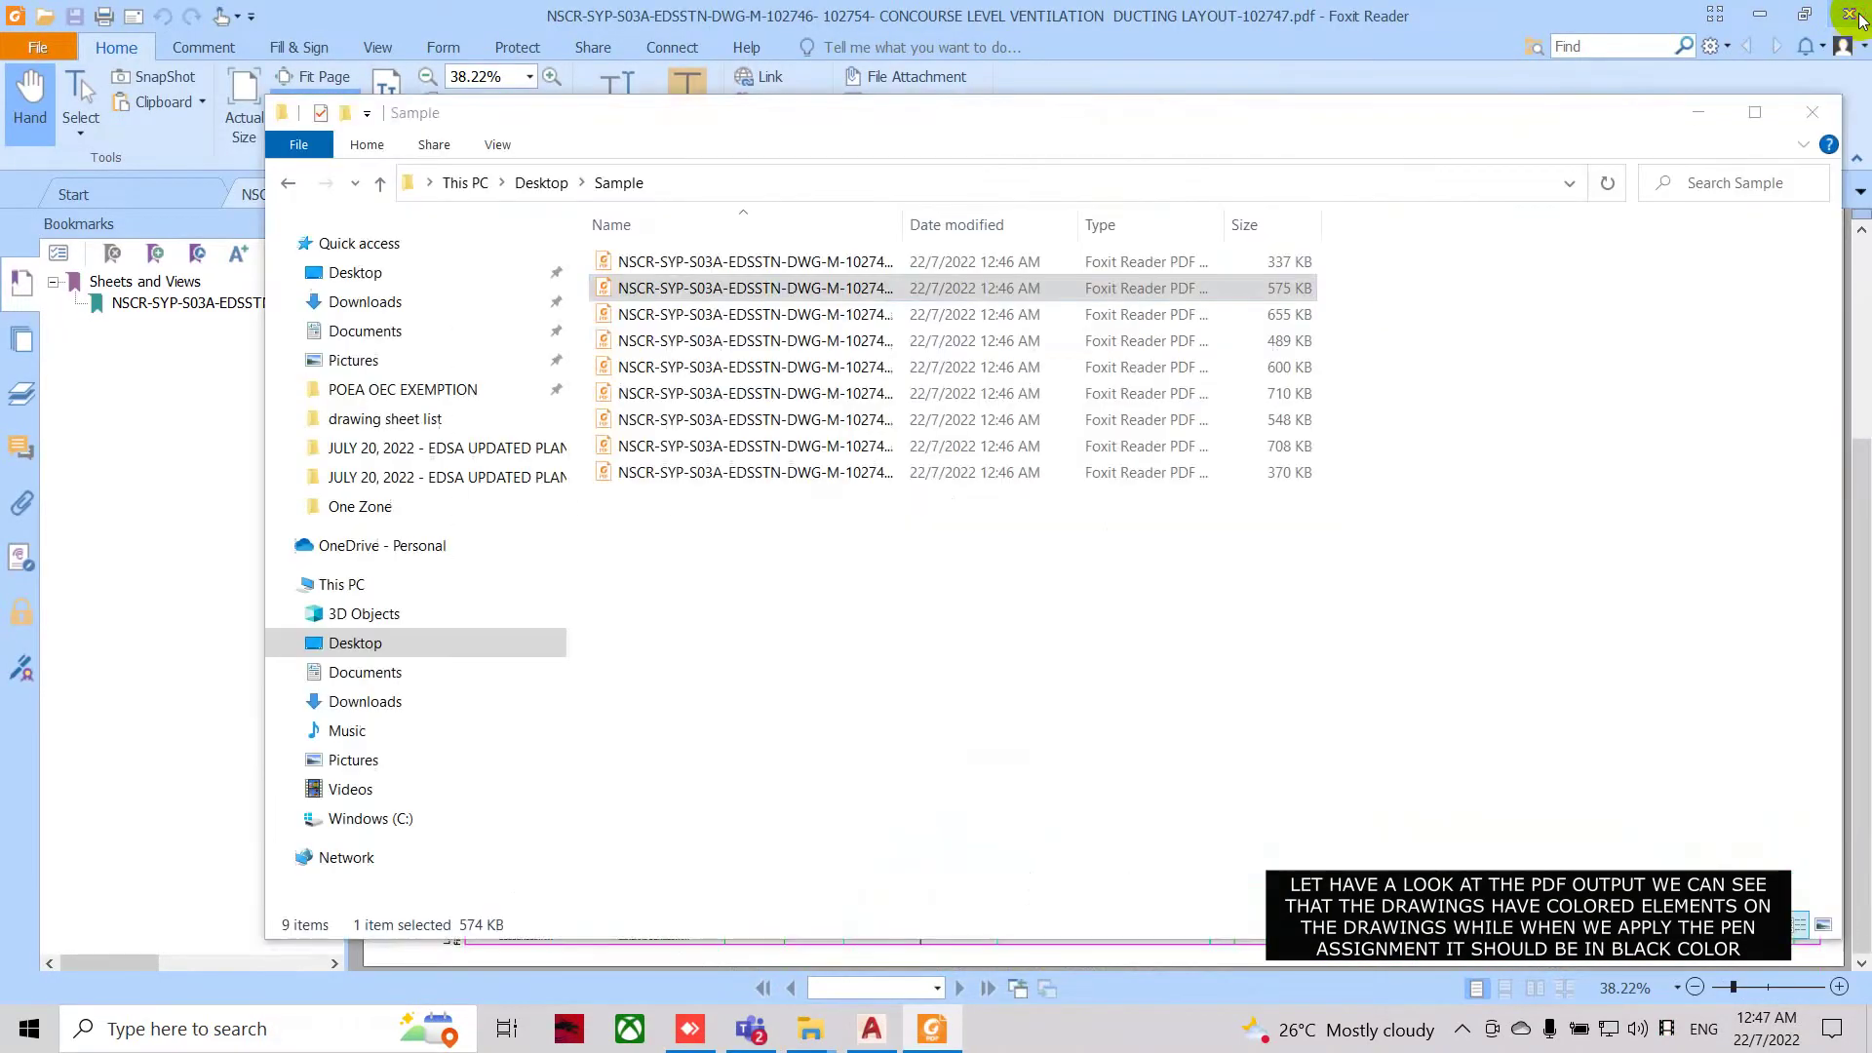
Inspect the 102749 and 102751 PDFs, closing Foxit Reader after each.
{"action": "double_click", "coordinate": [835, 346]}
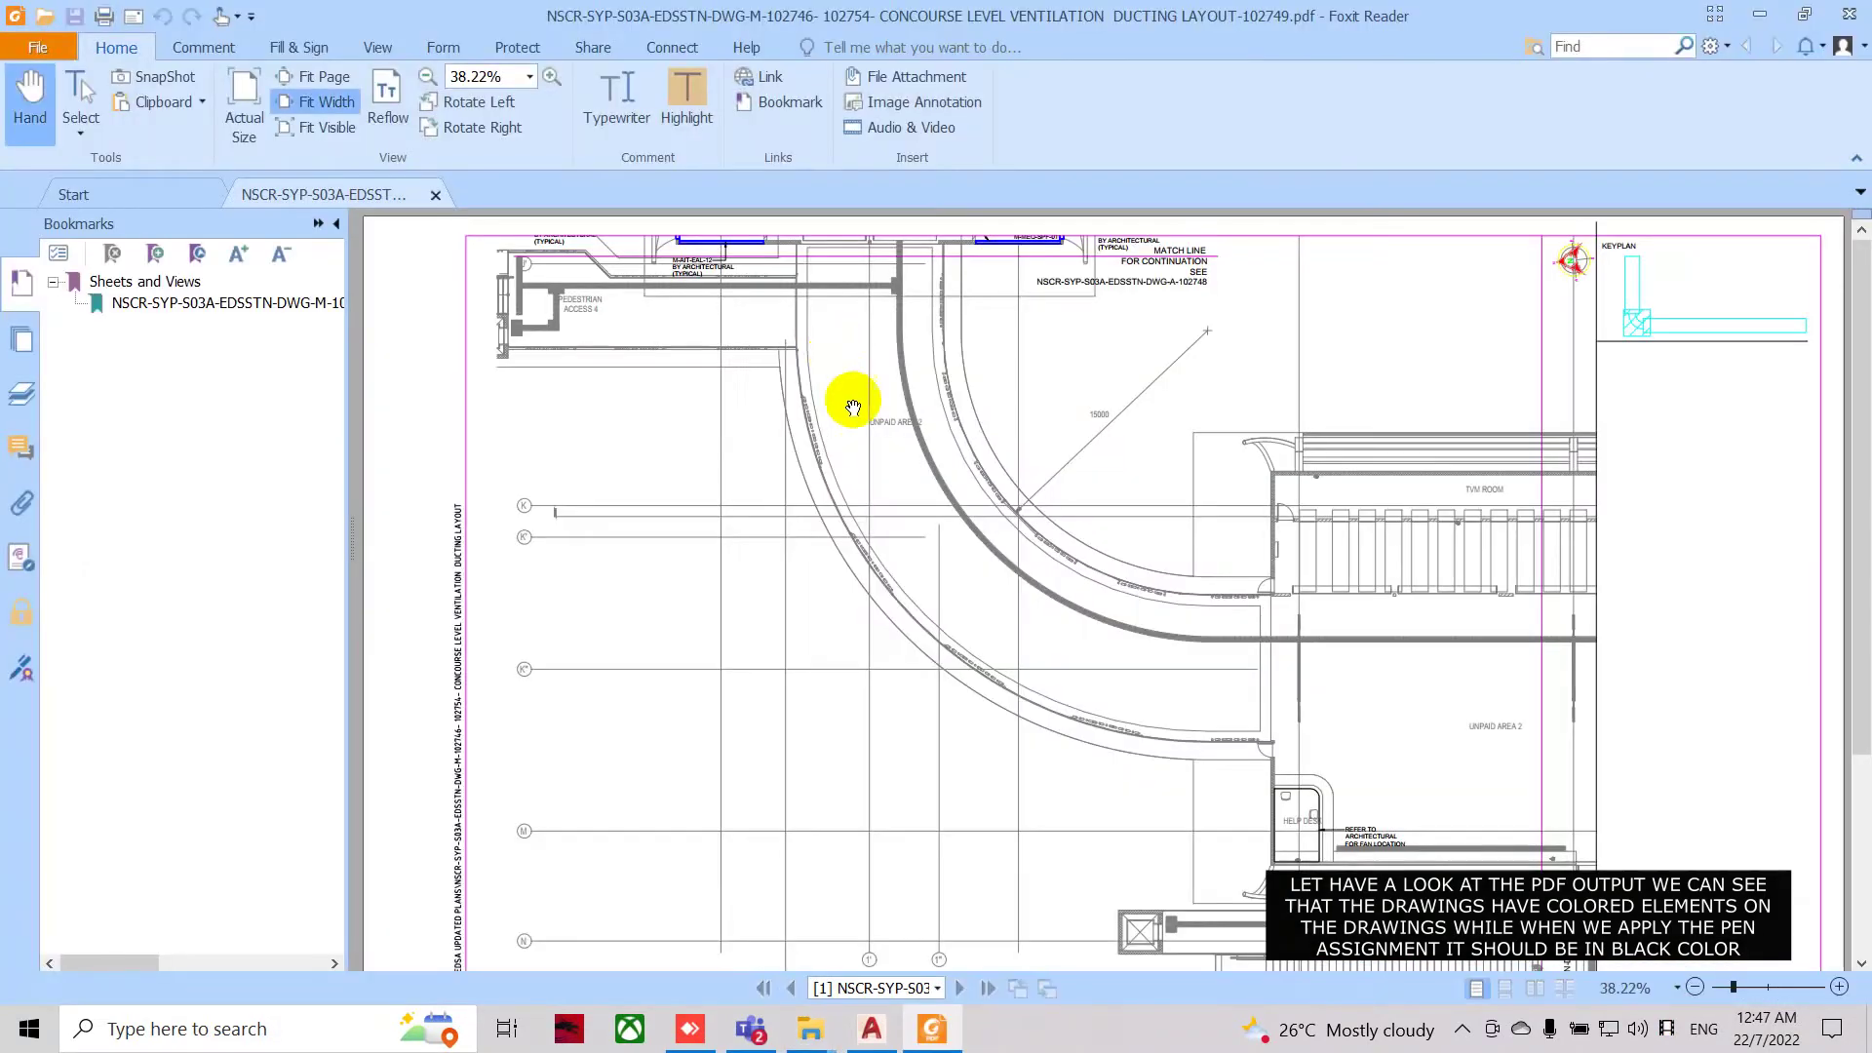
{"action": "left_click", "coordinate": [1849, 15]}
{"action": "double_click", "coordinate": [817, 393]}
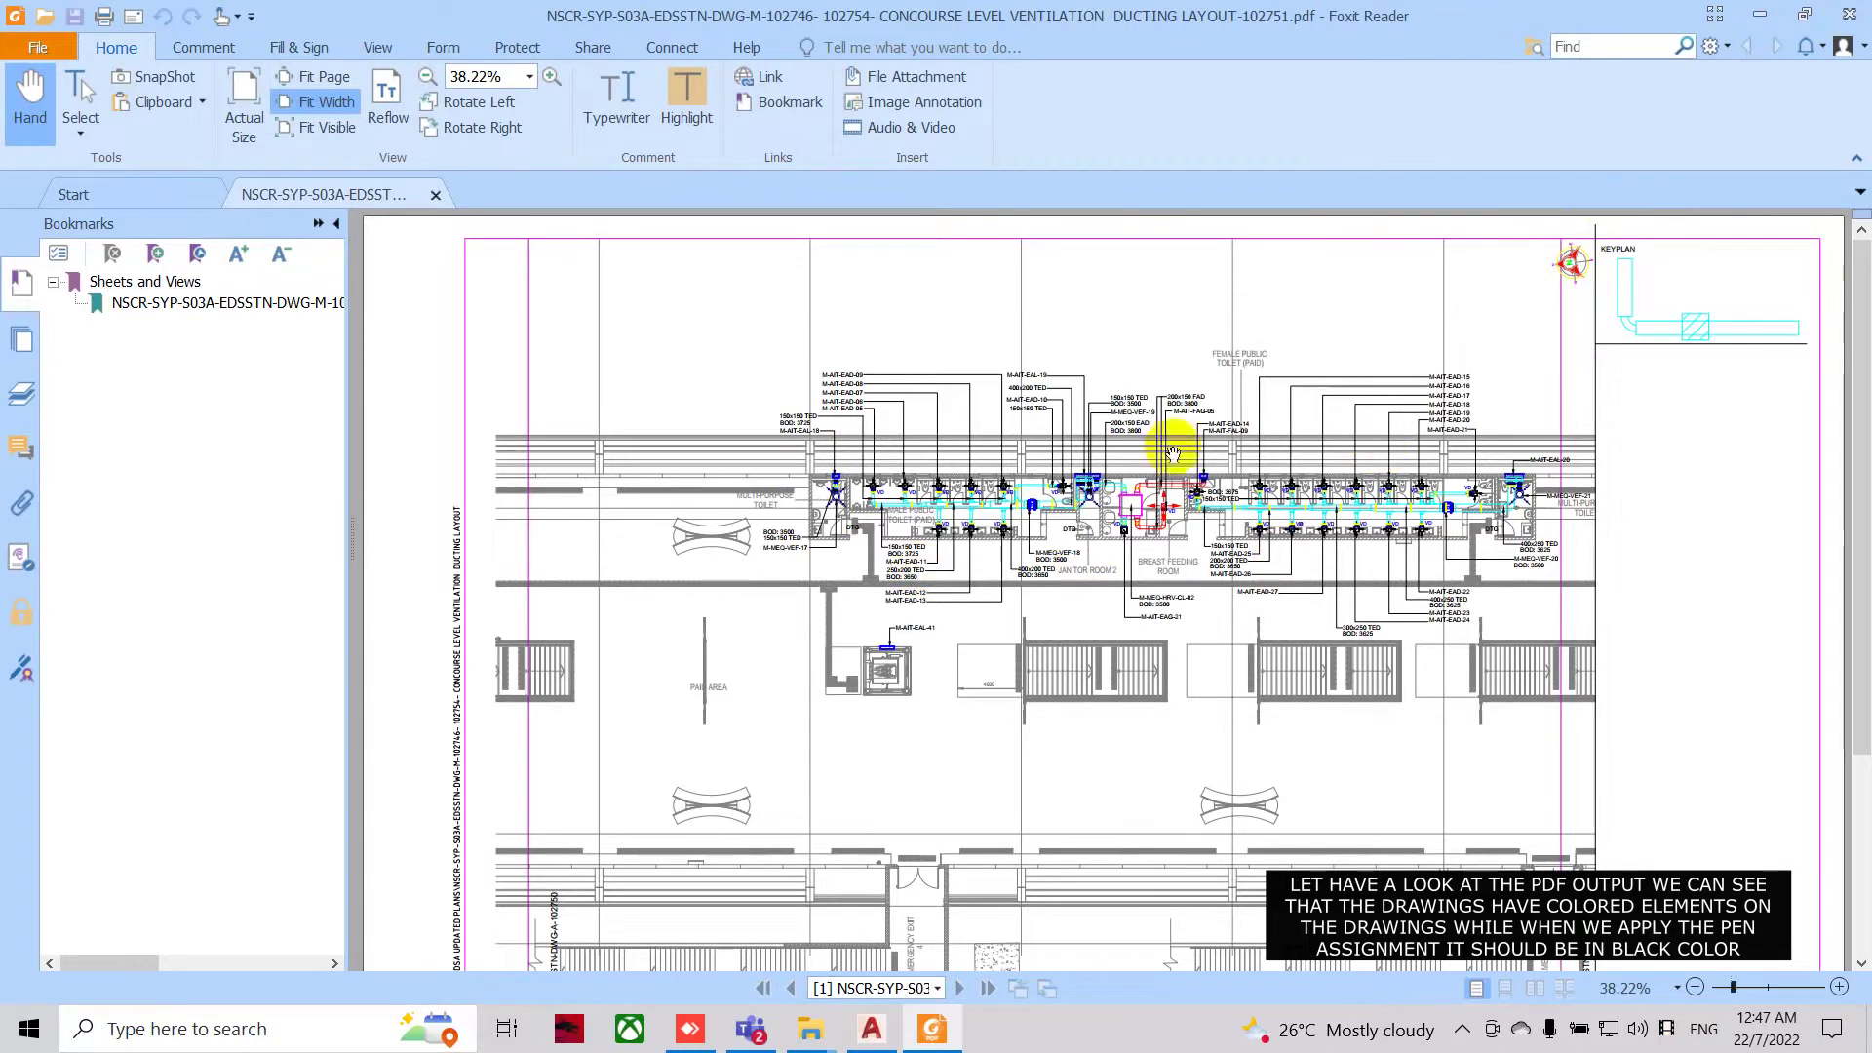
{"action": "left_click", "coordinate": [1861, 15]}
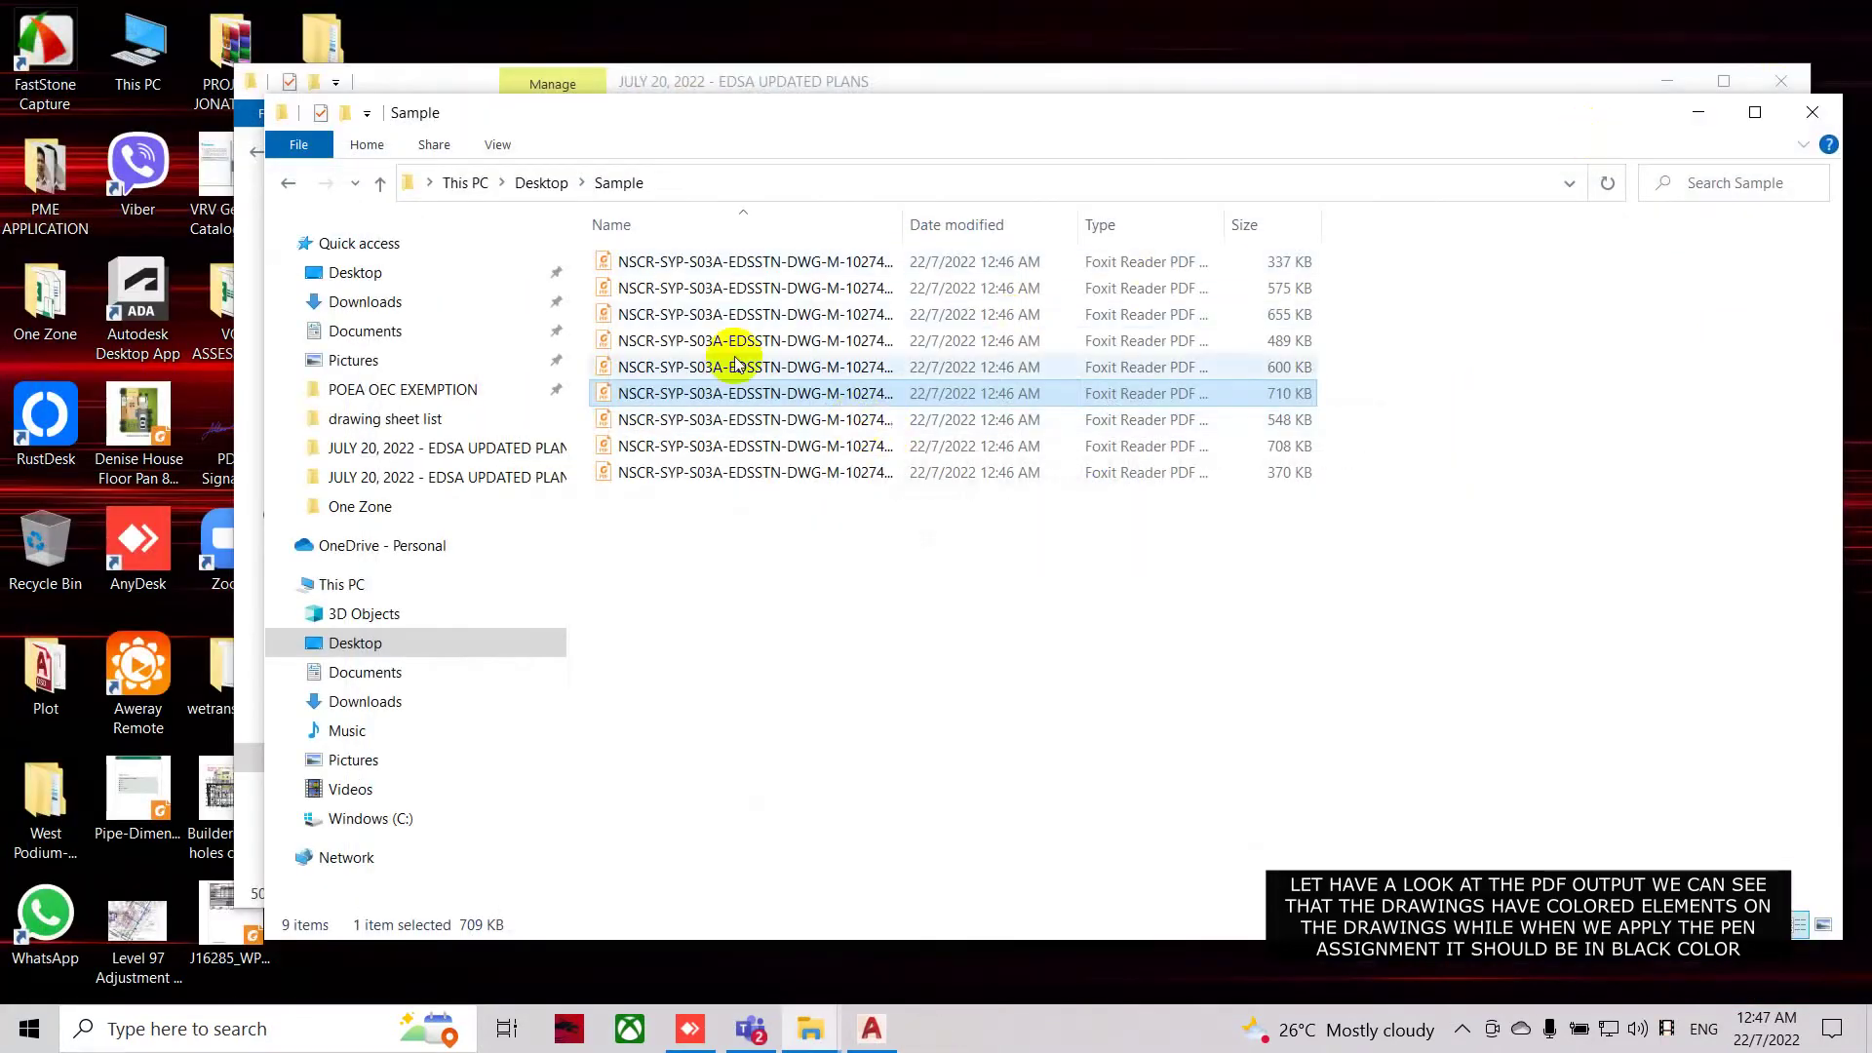
{"action": "left_click", "coordinate": [827, 1041]}
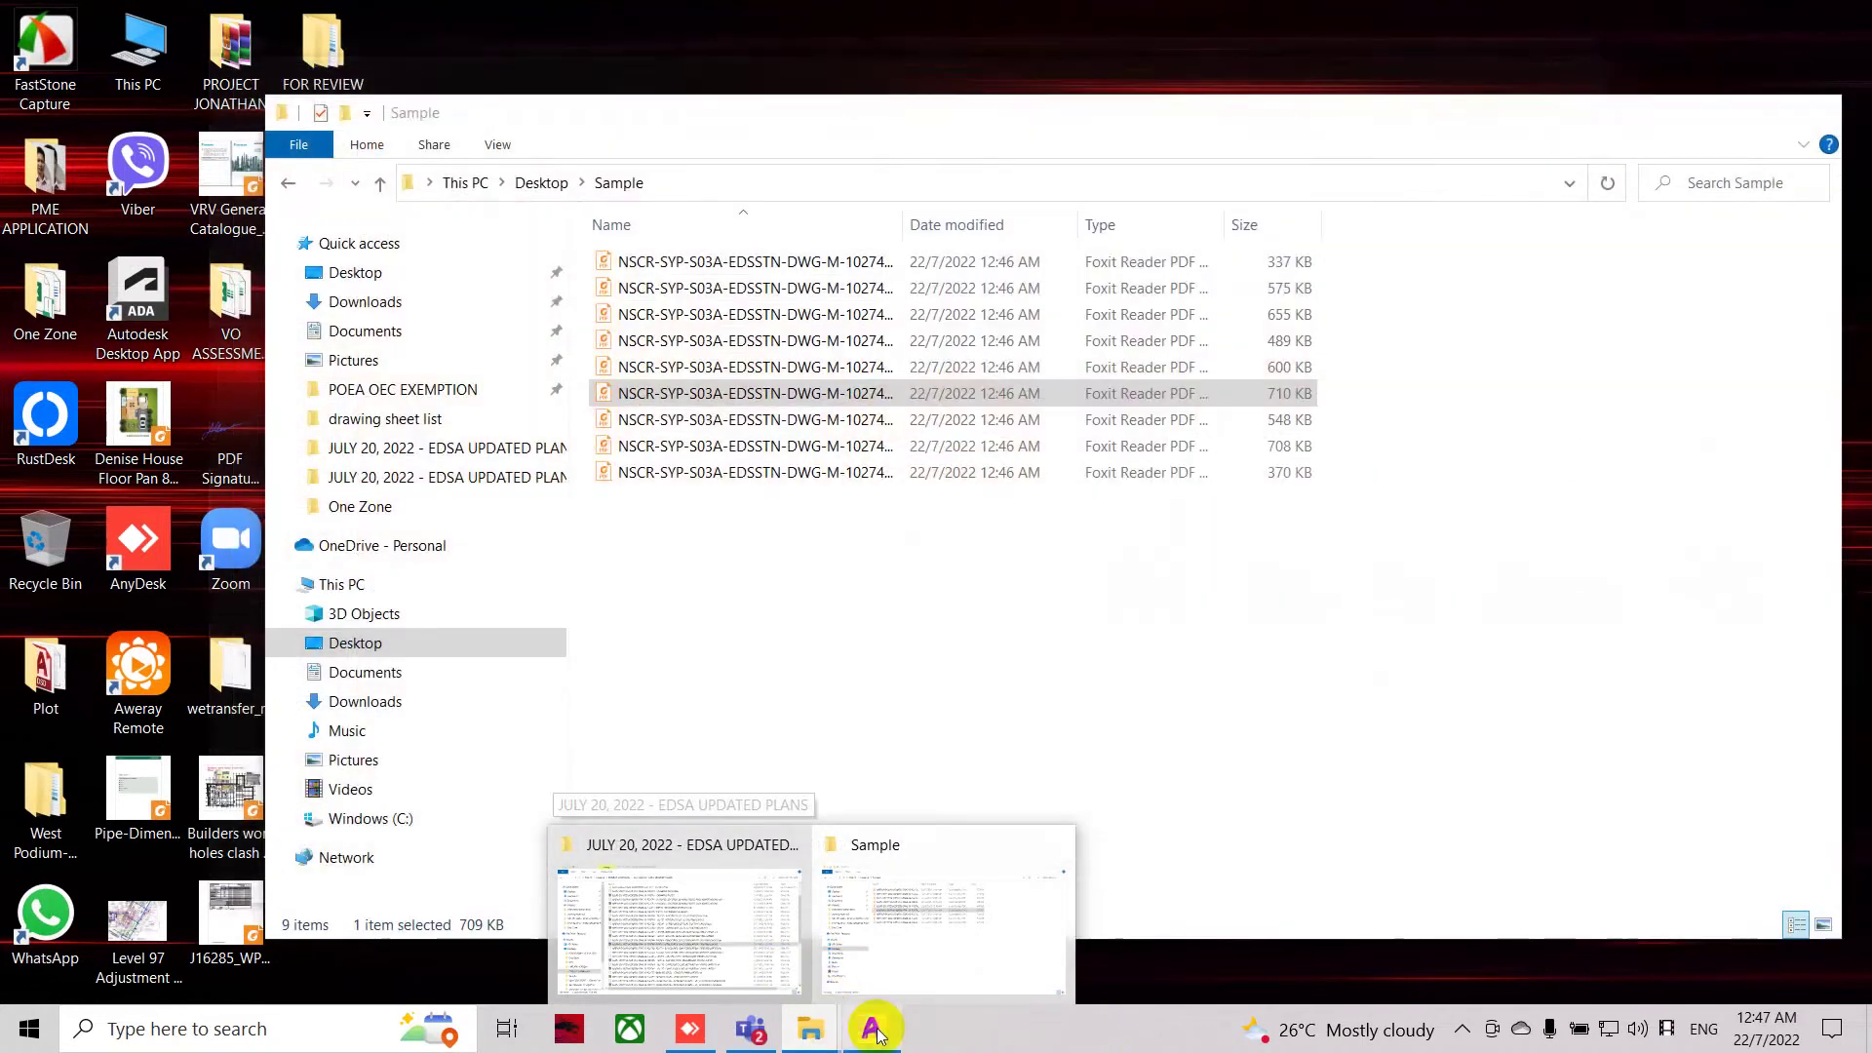
Return to AutoCAD, shift layout 102746 up and right, and open its Plot dialog.
{"action": "left_click", "coordinate": [872, 1023]}
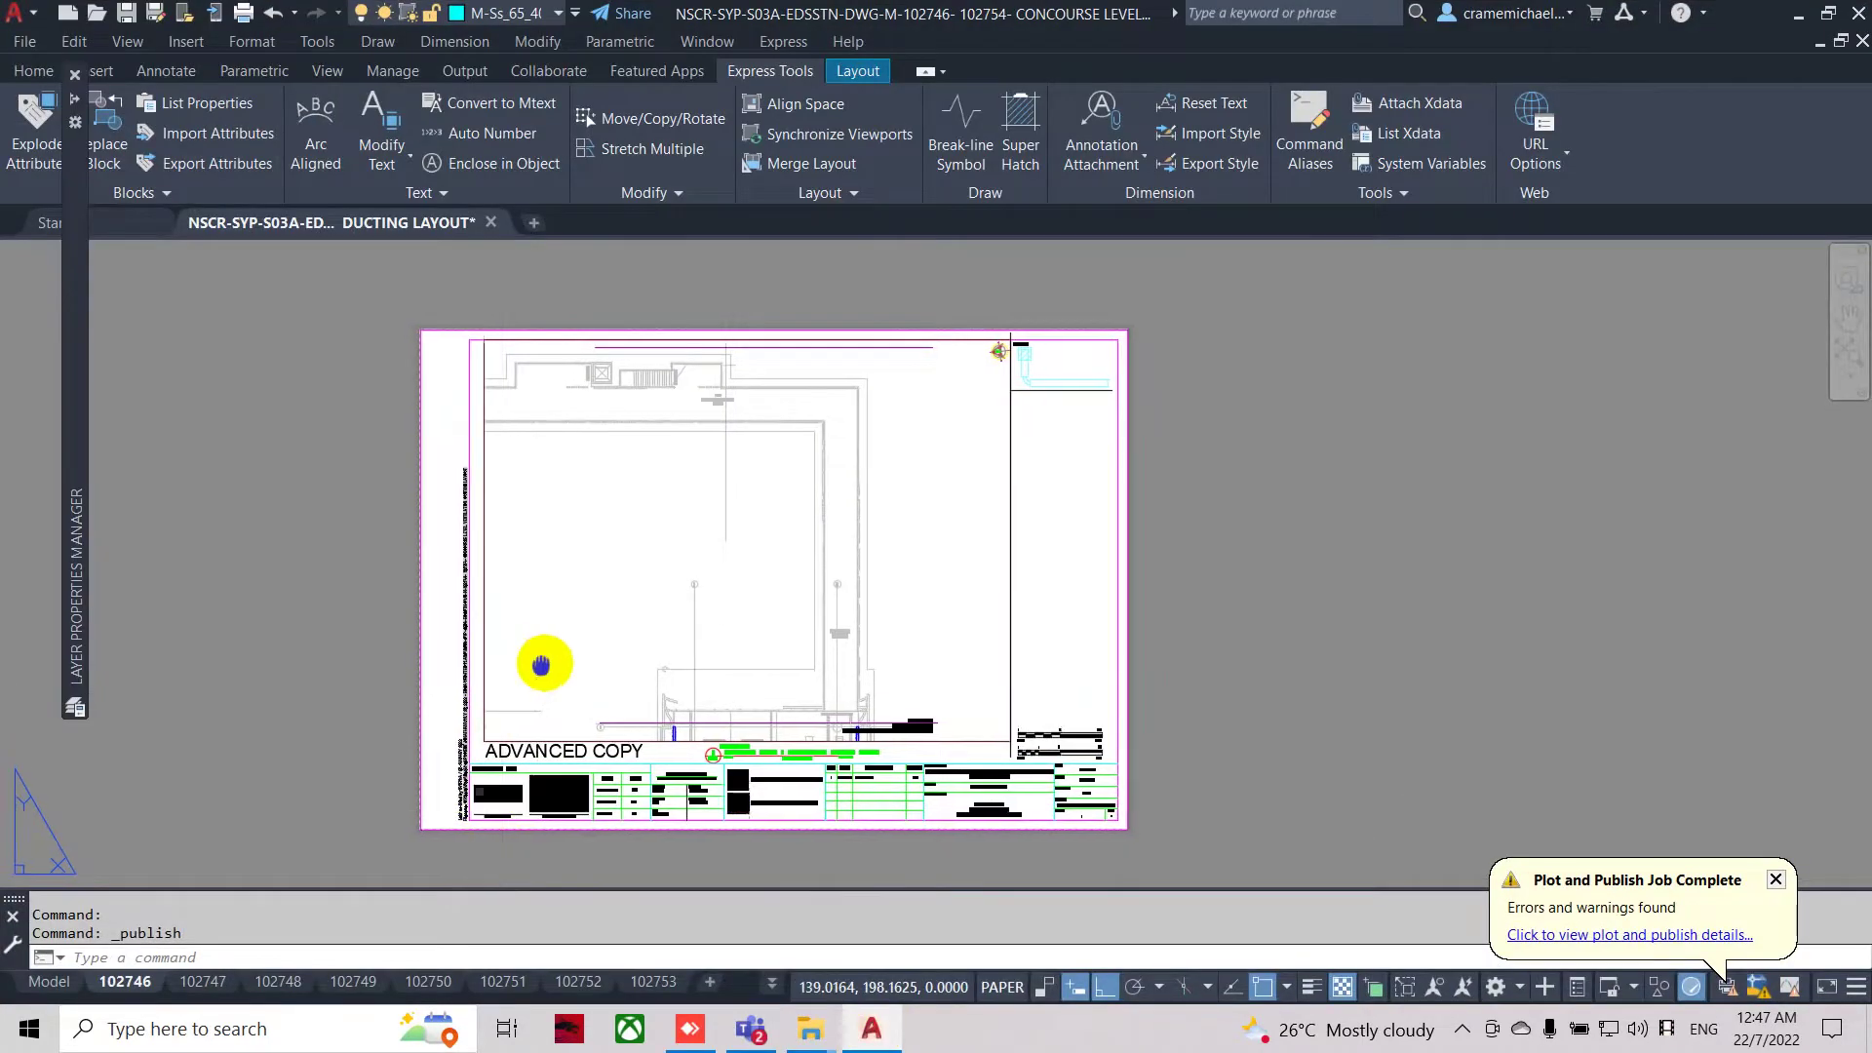
{"action": "middle_click_drag", "start_coordinate": [535, 660], "coordinate": [595, 620]}
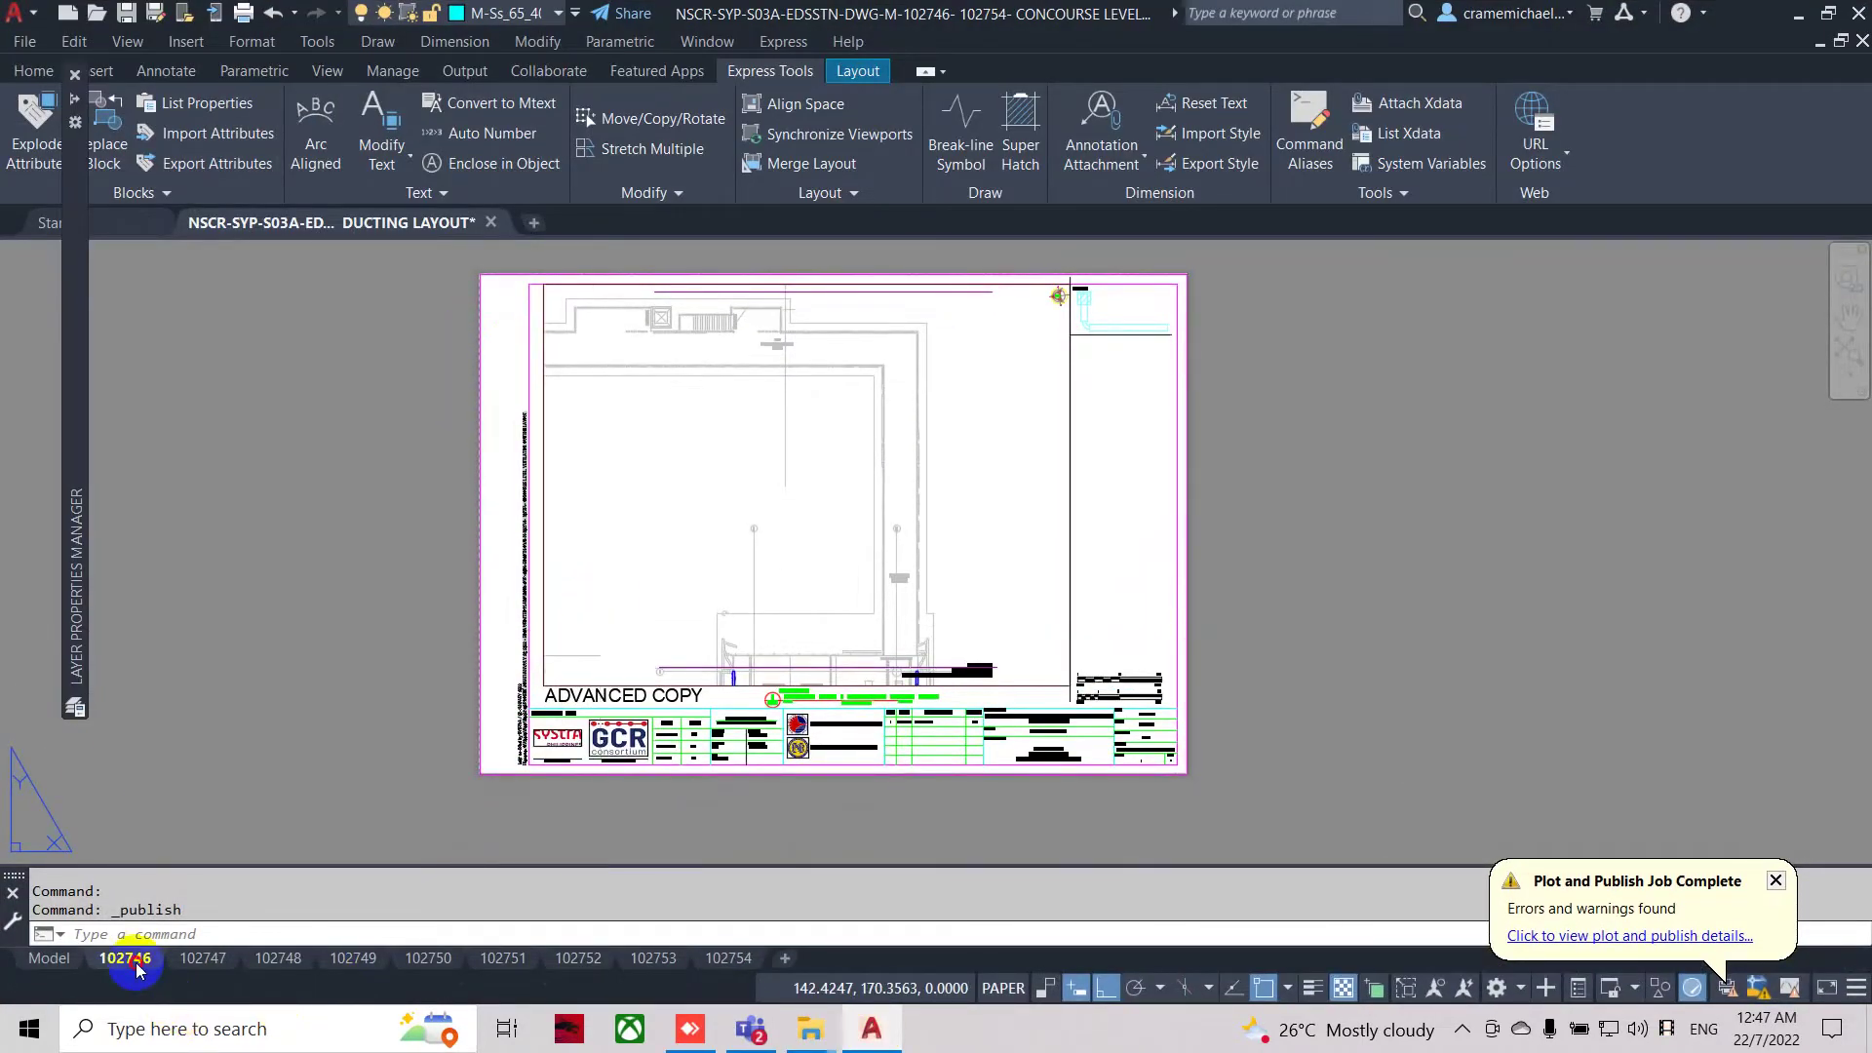
{"action": "left_click", "coordinate": [39, 48]}
{"action": "left_click", "coordinate": [39, 599]}
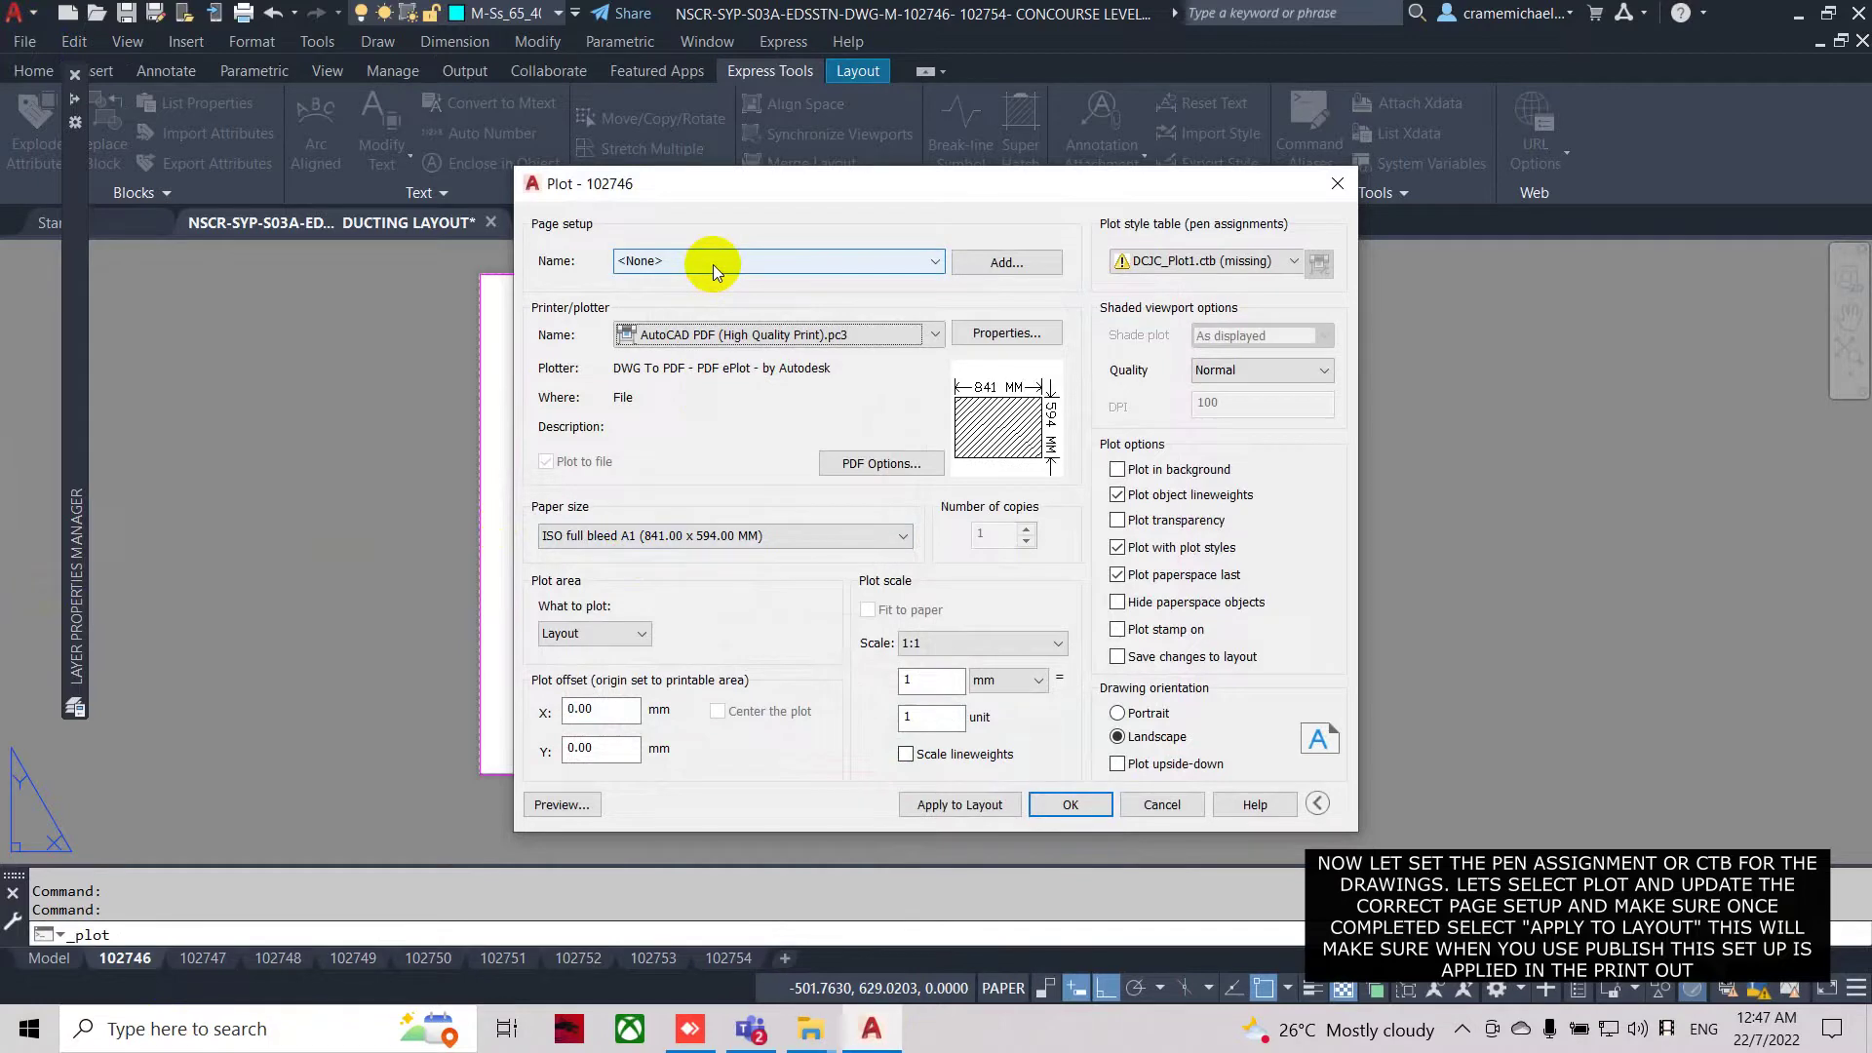
Plot layout 102746 through DWG To PDF.pc3 with Systra.ctb and start a preview.
{"action": "left_click", "coordinate": [711, 335]}
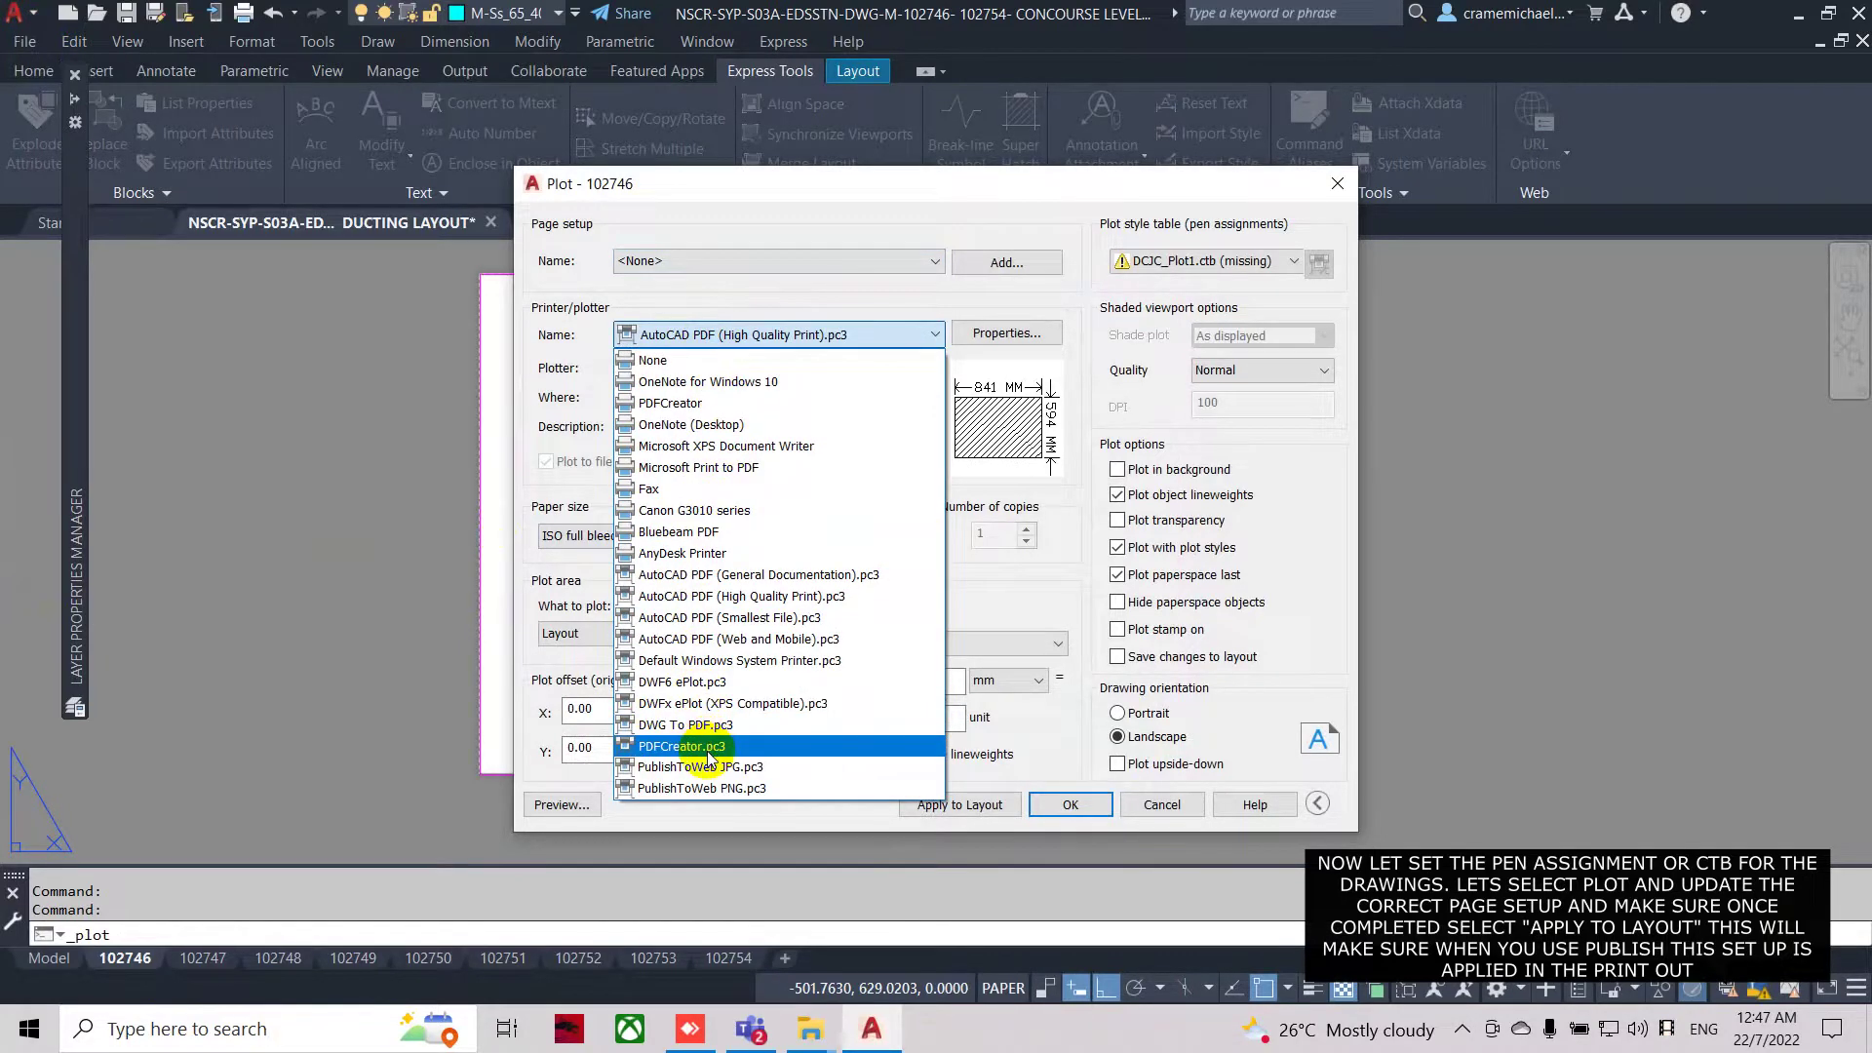
{"action": "left_click", "coordinate": [687, 724]}
{"action": "left_click", "coordinate": [1263, 267]}
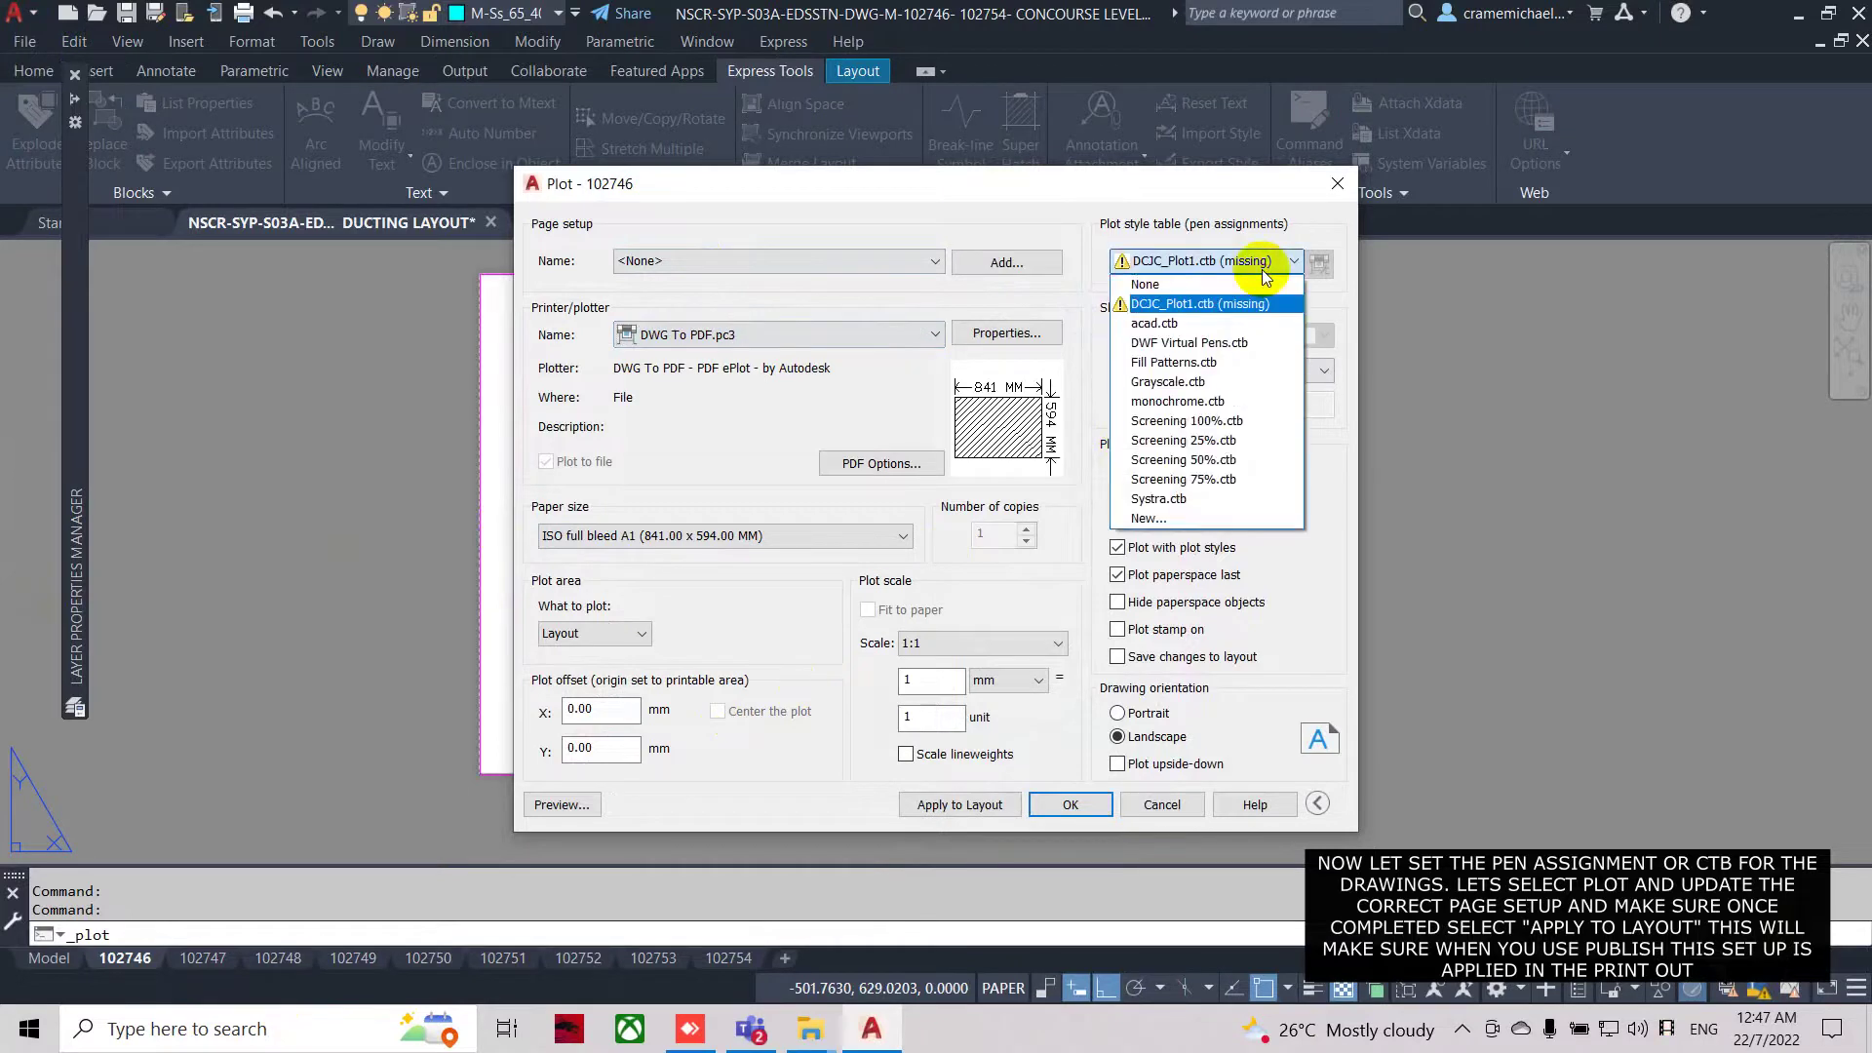
{"action": "left_click", "coordinate": [1182, 501]}
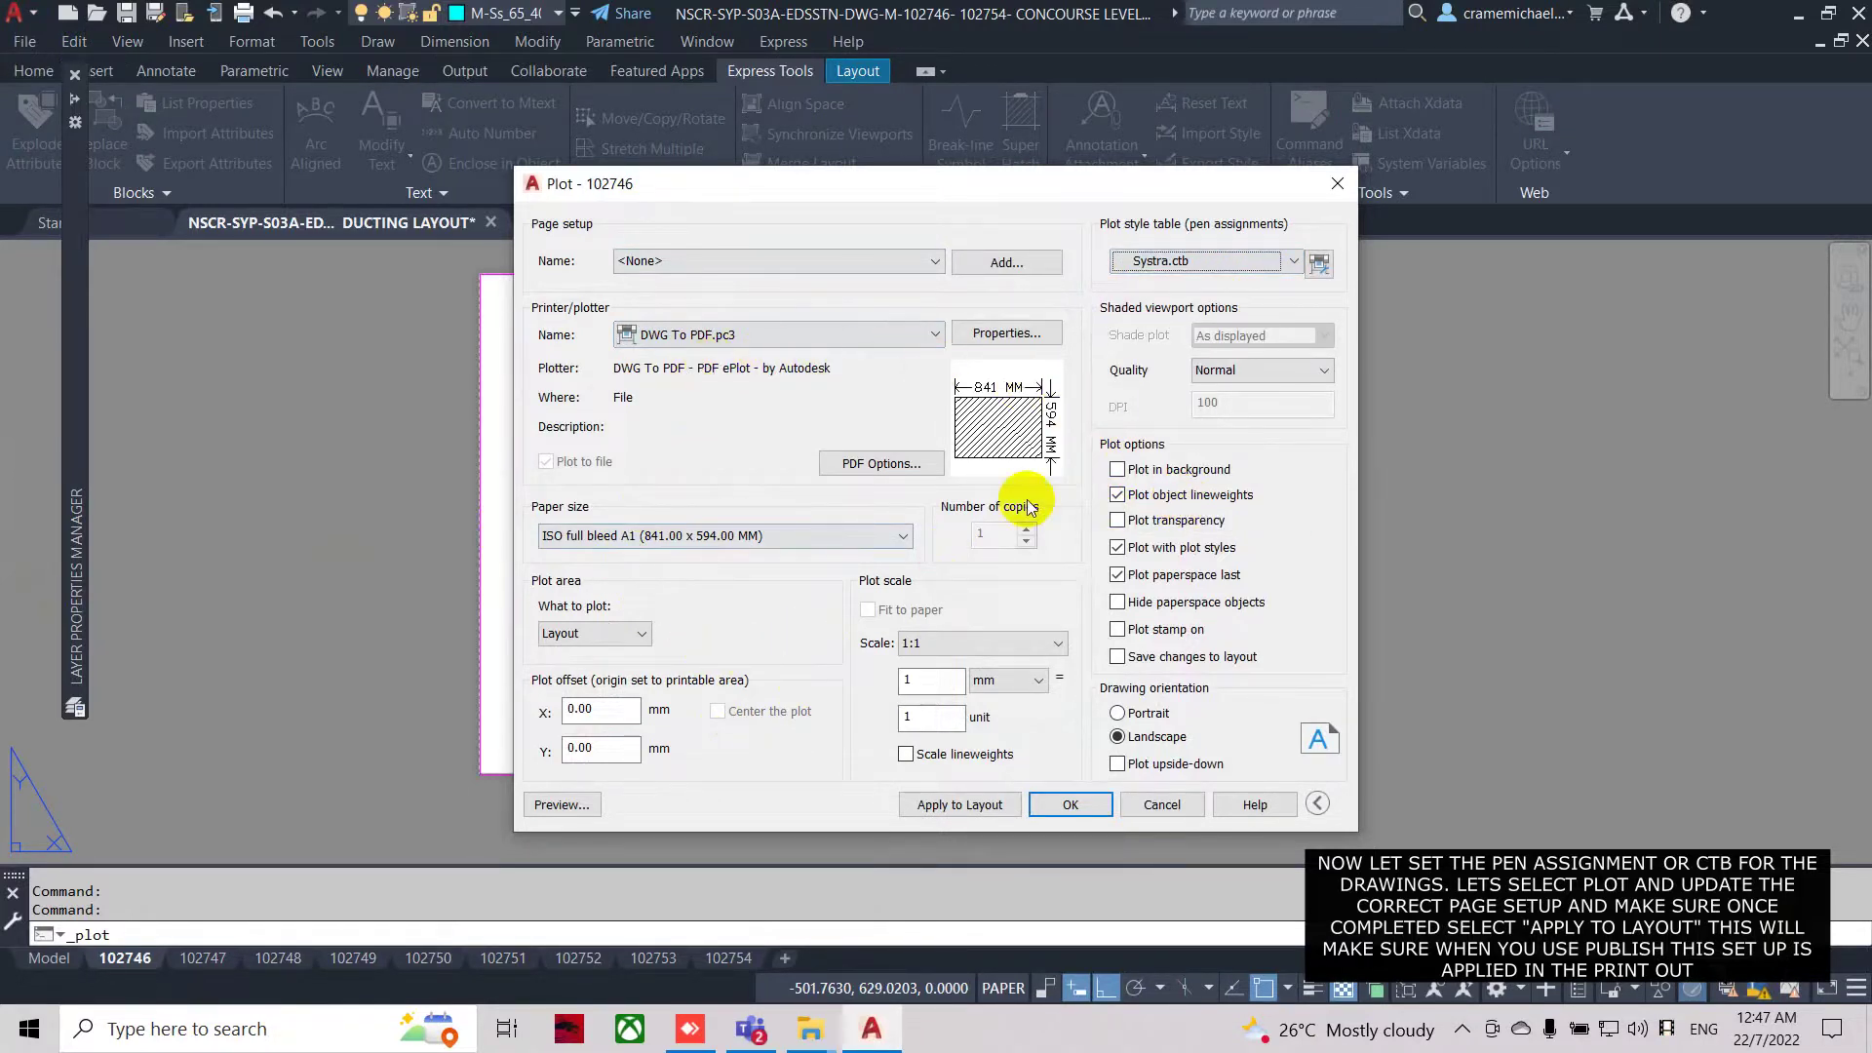
{"action": "left_click", "coordinate": [996, 805]}
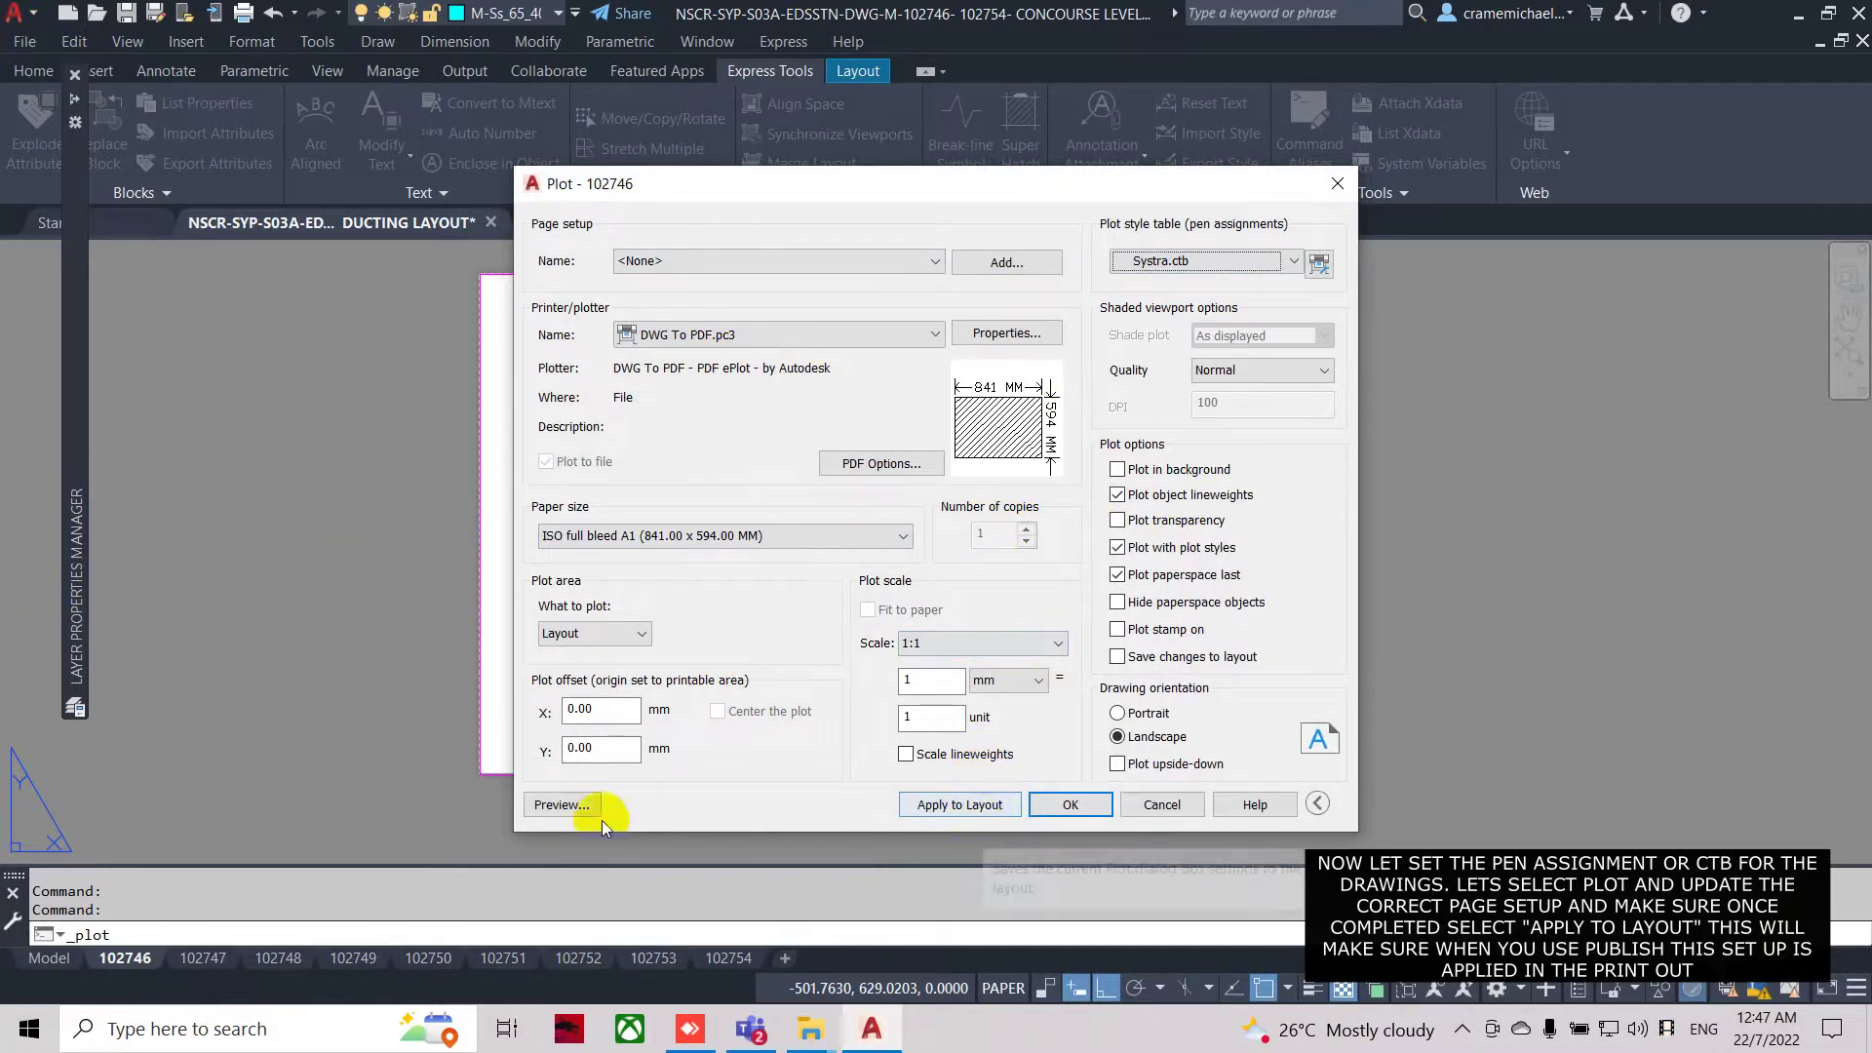
{"action": "left_click", "coordinate": [576, 805]}
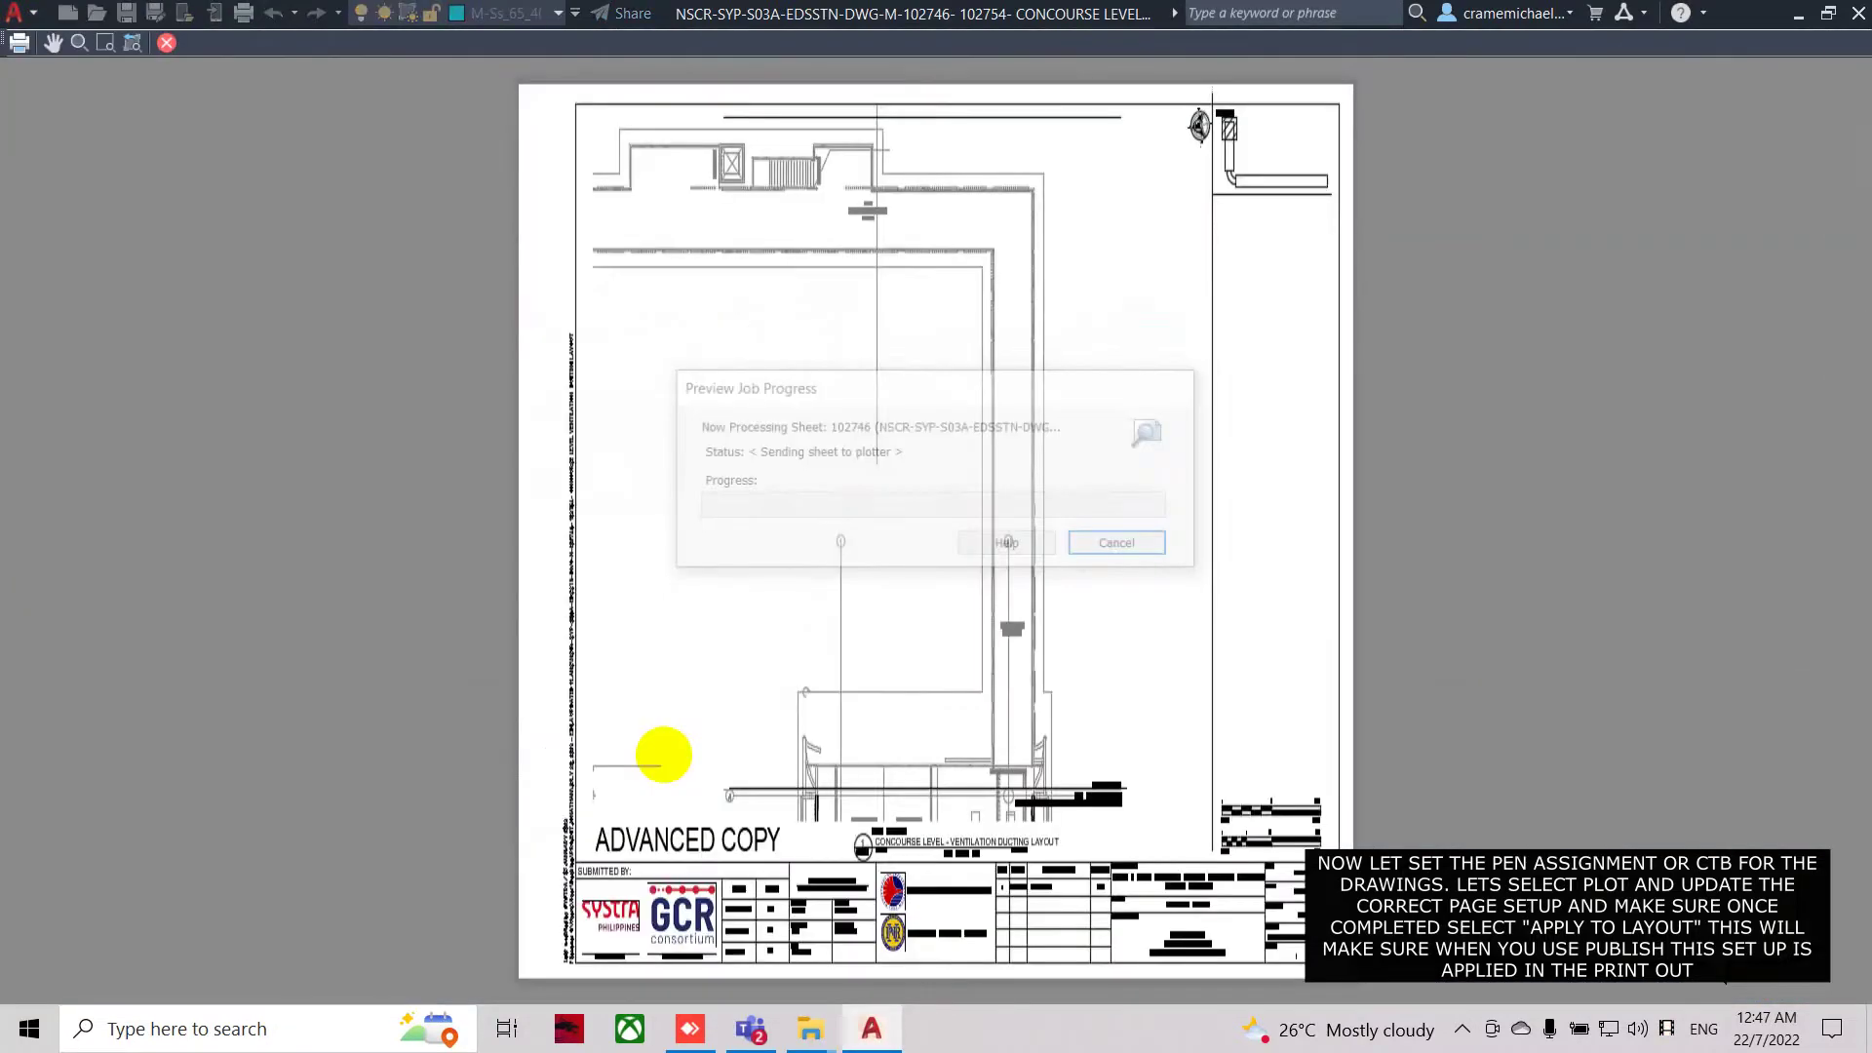
Exit the black-and-white preview of sheet 102746 and close the Plot dialog.
{"action": "right_click", "coordinate": [757, 603]}
{"action": "key", "text": "Escape"}
{"action": "right_click", "coordinate": [871, 601]}
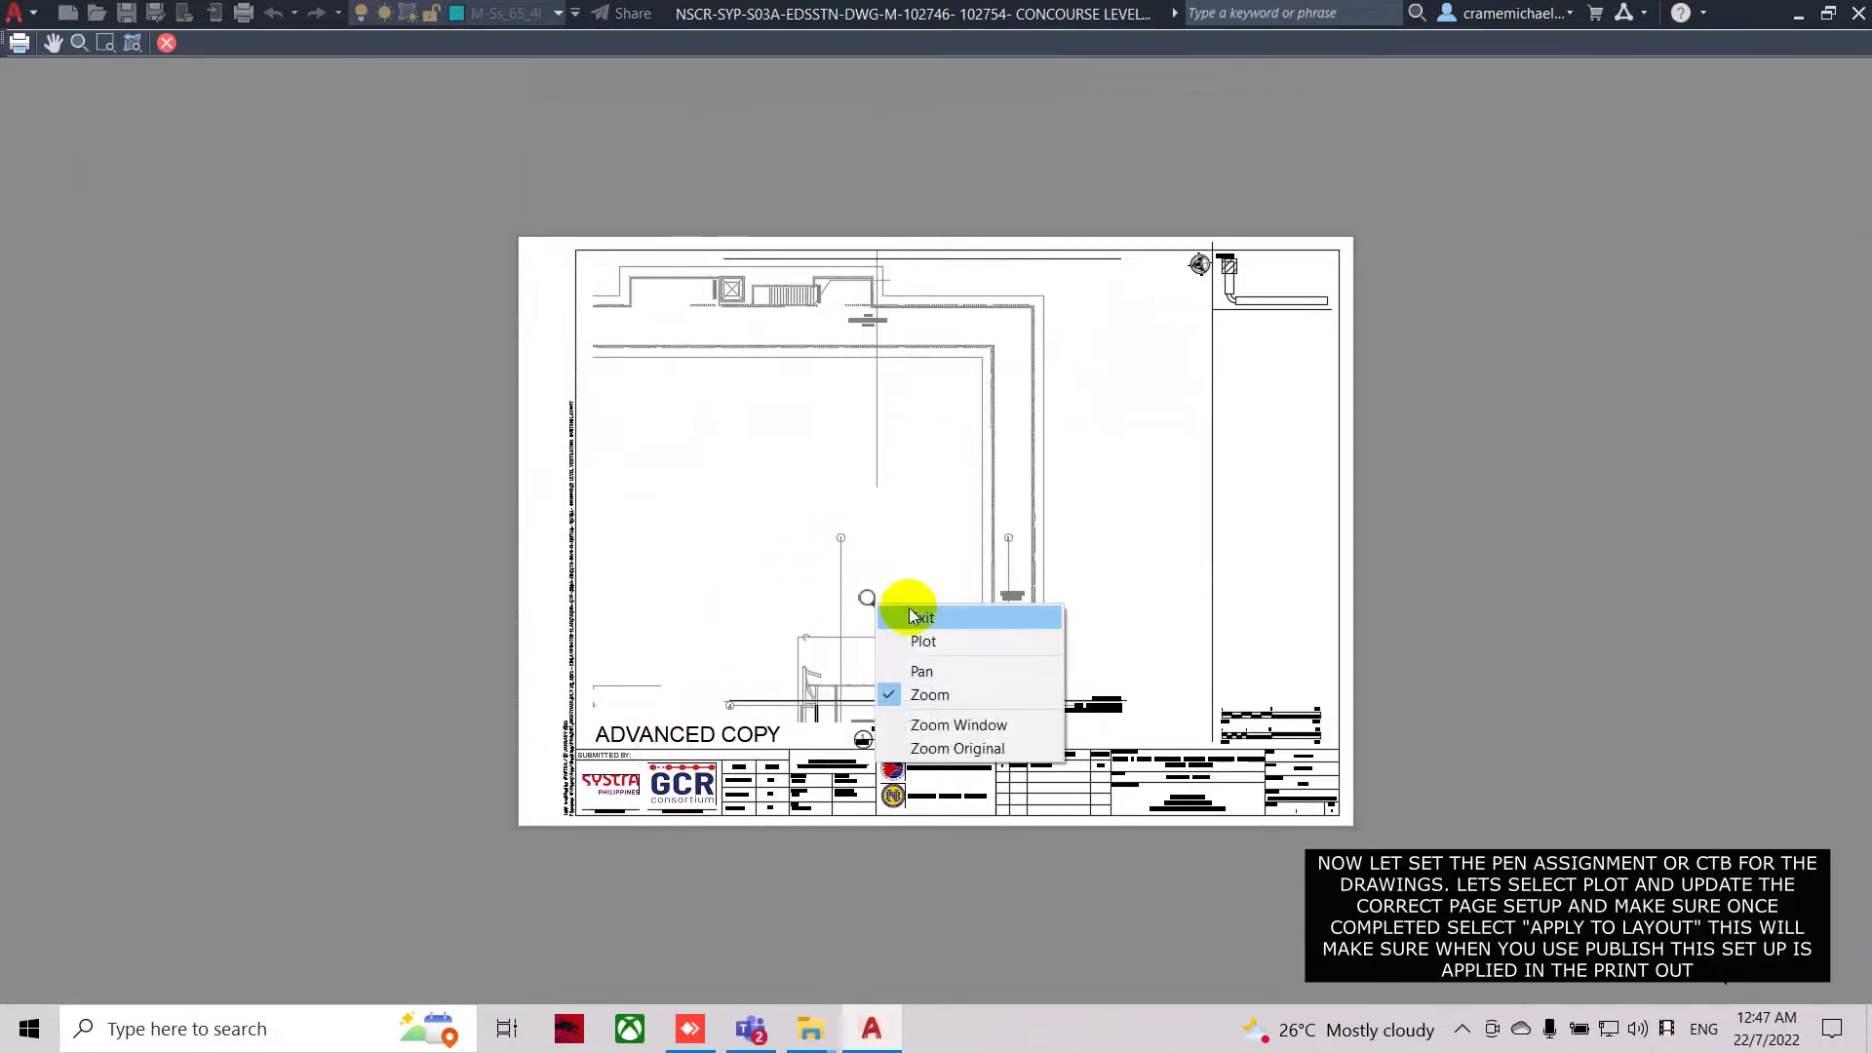
{"action": "left_click", "coordinate": [910, 616]}
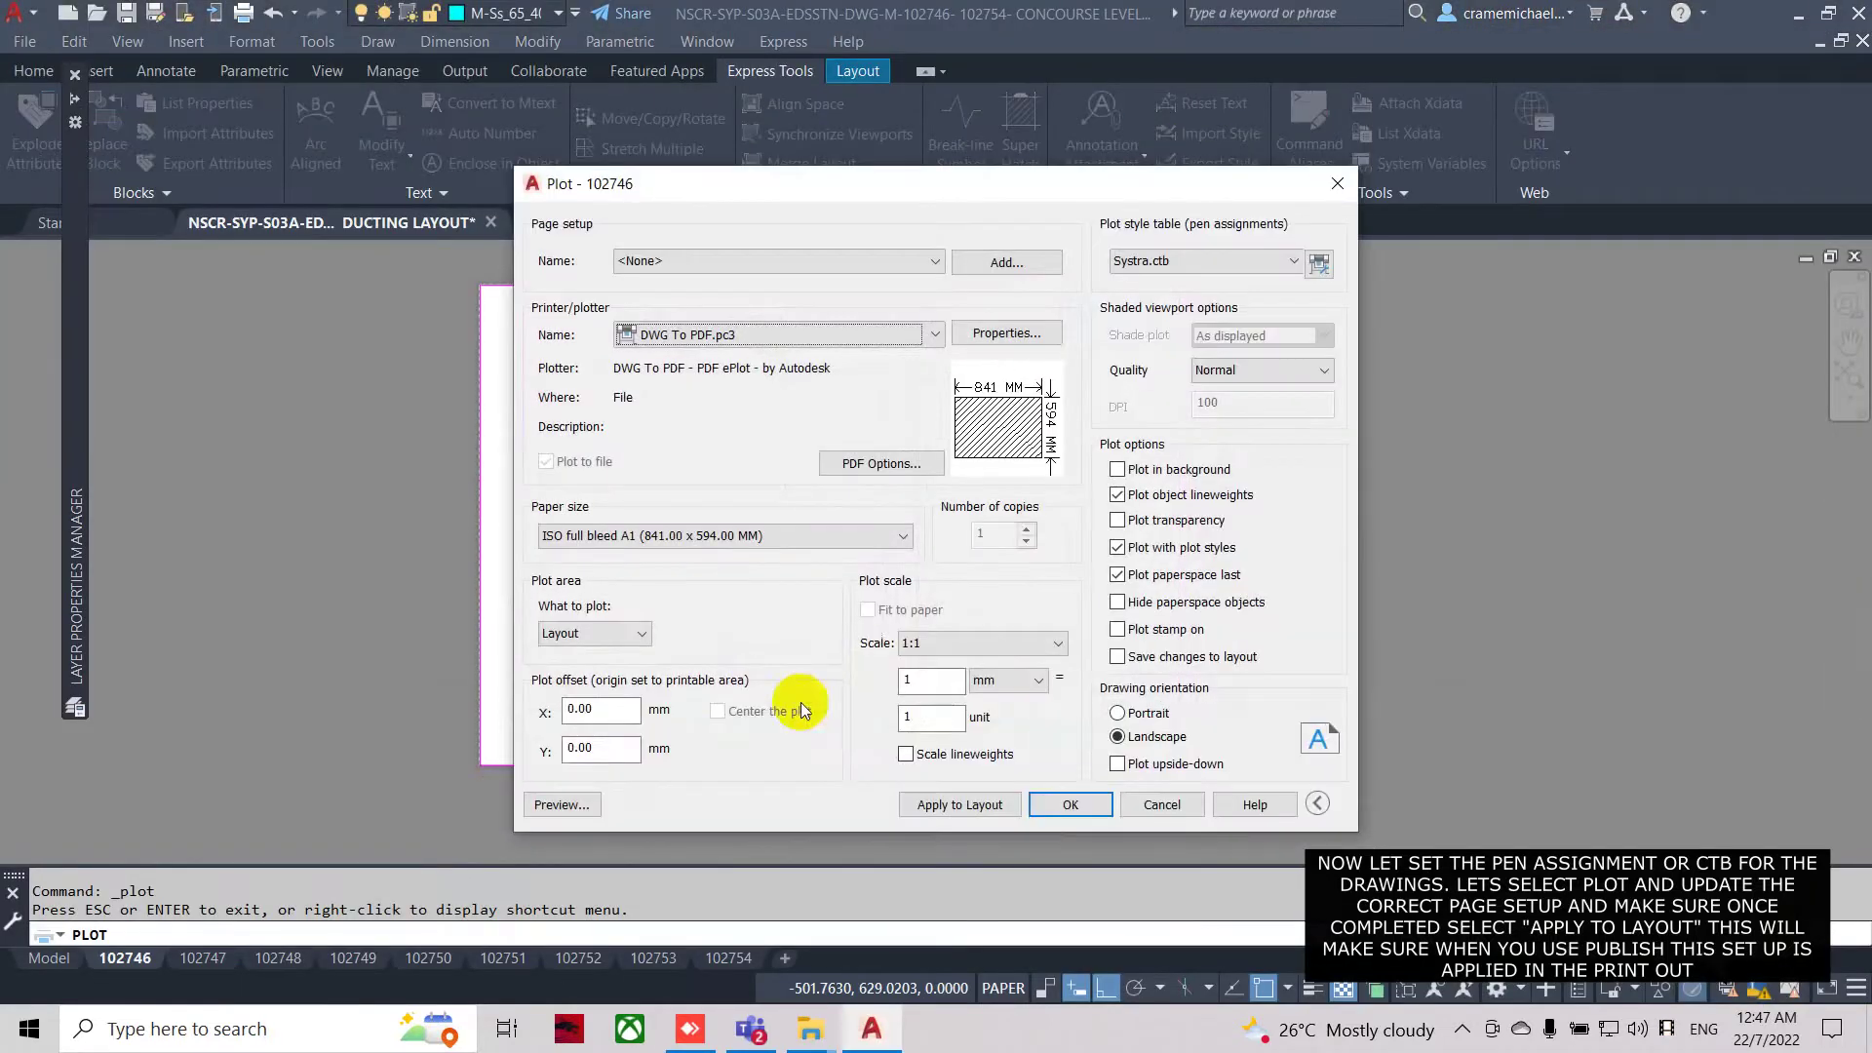
{"action": "left_click", "coordinate": [1179, 804]}
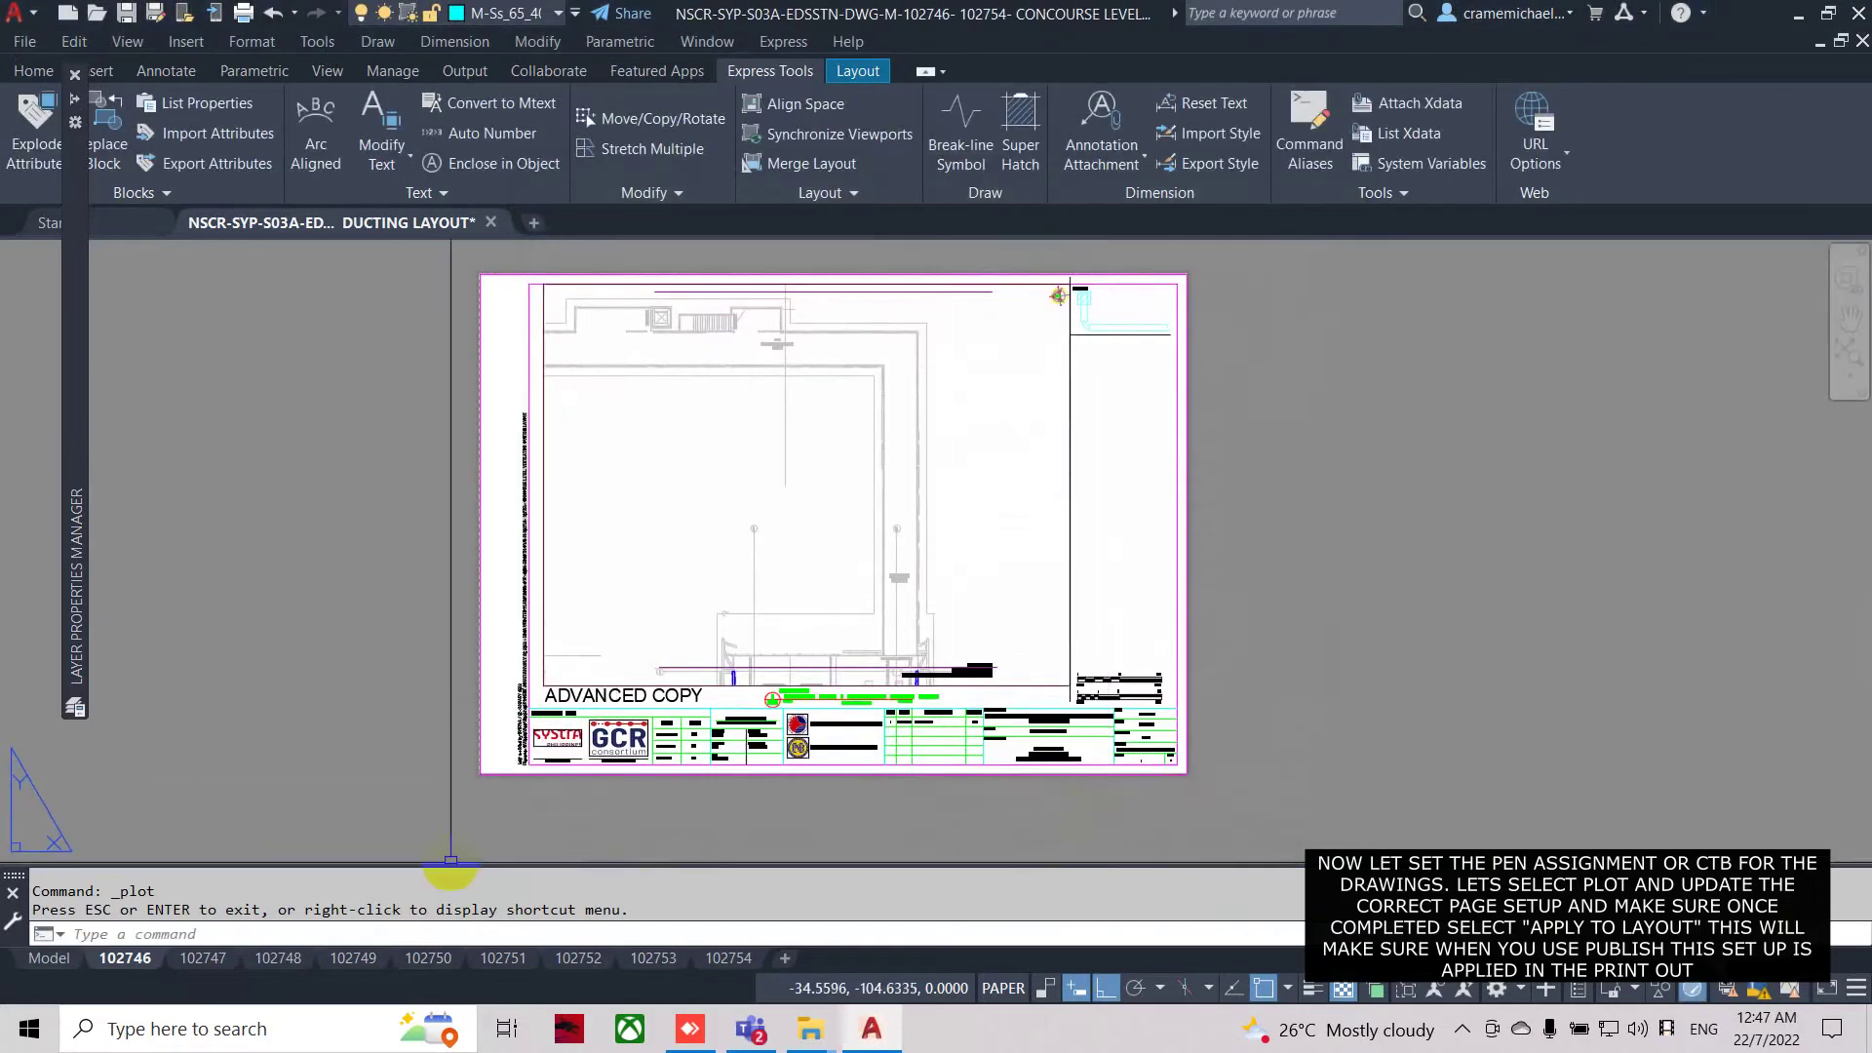
Switch via layout 102752 to layout 102753 and zoom in on the sheet.
{"action": "left_click", "coordinate": [577, 958]}
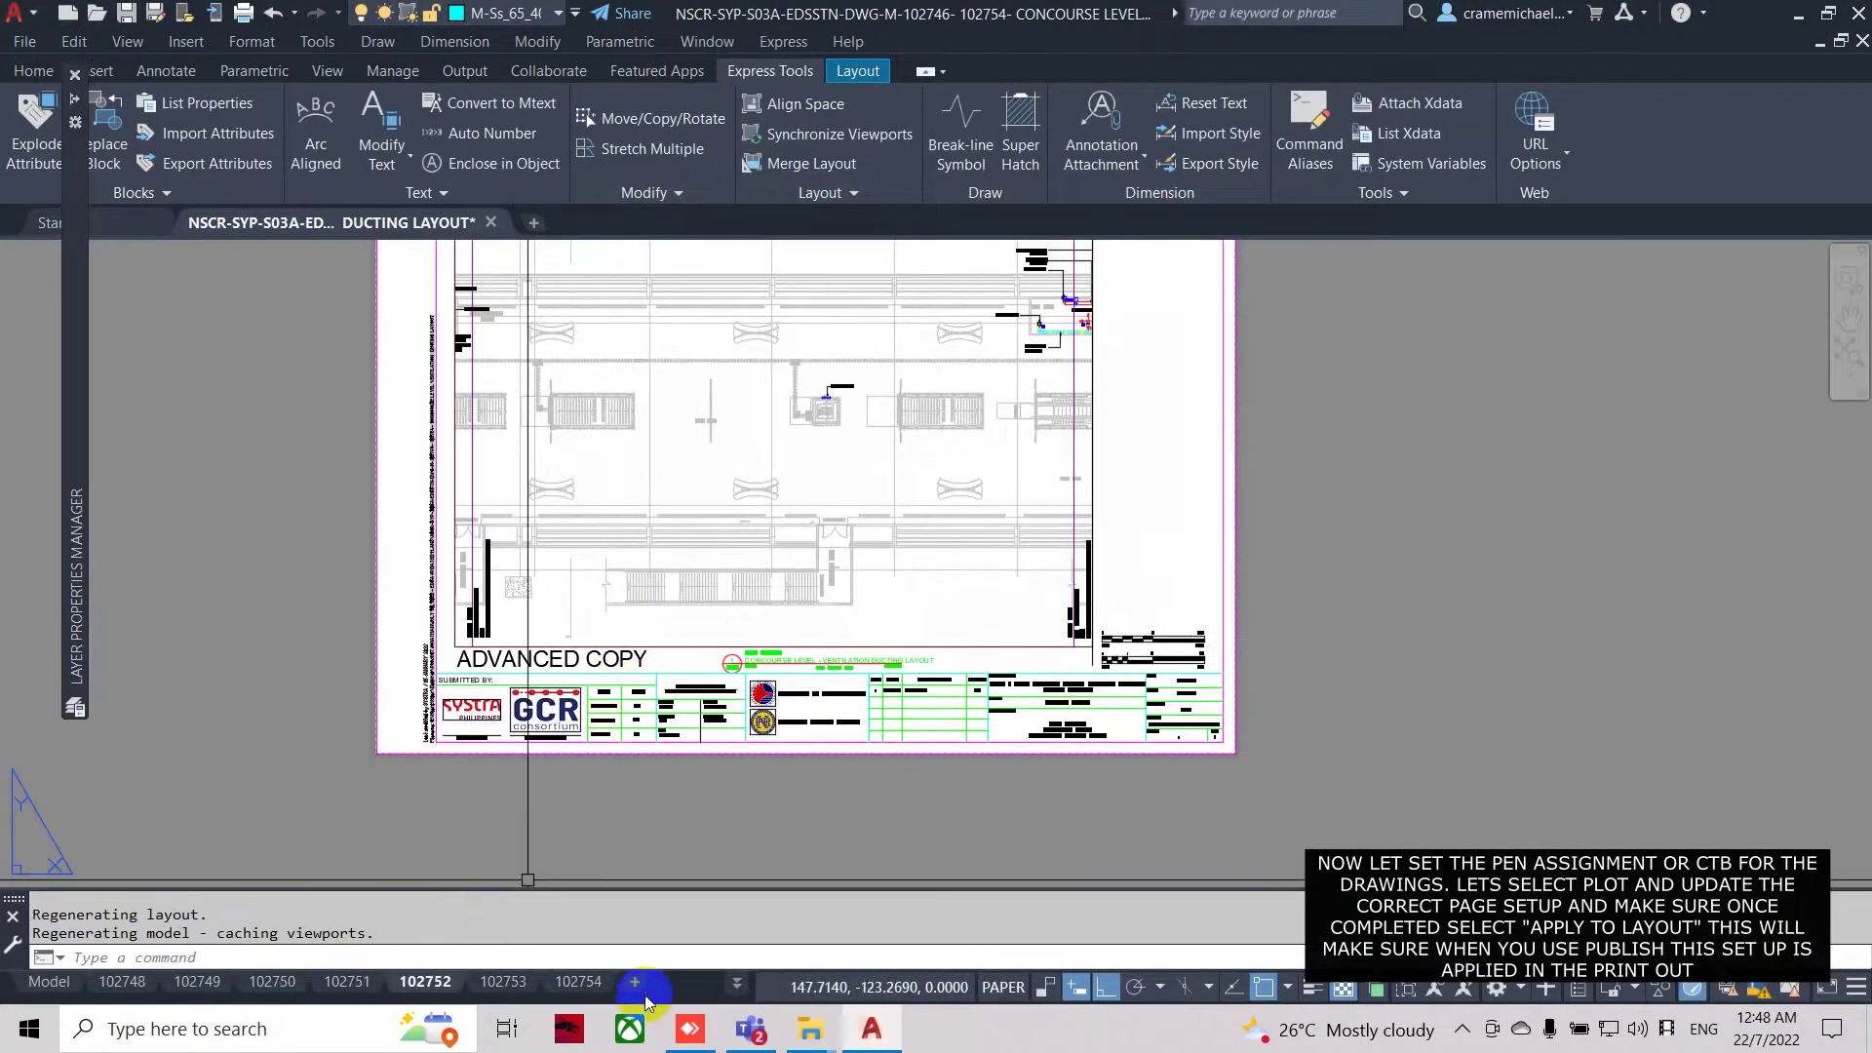
{"action": "left_click", "coordinate": [521, 992]}
{"action": "scroll", "coordinate": [770, 639], "scroll_direction": "down", "scroll_amount": 4}
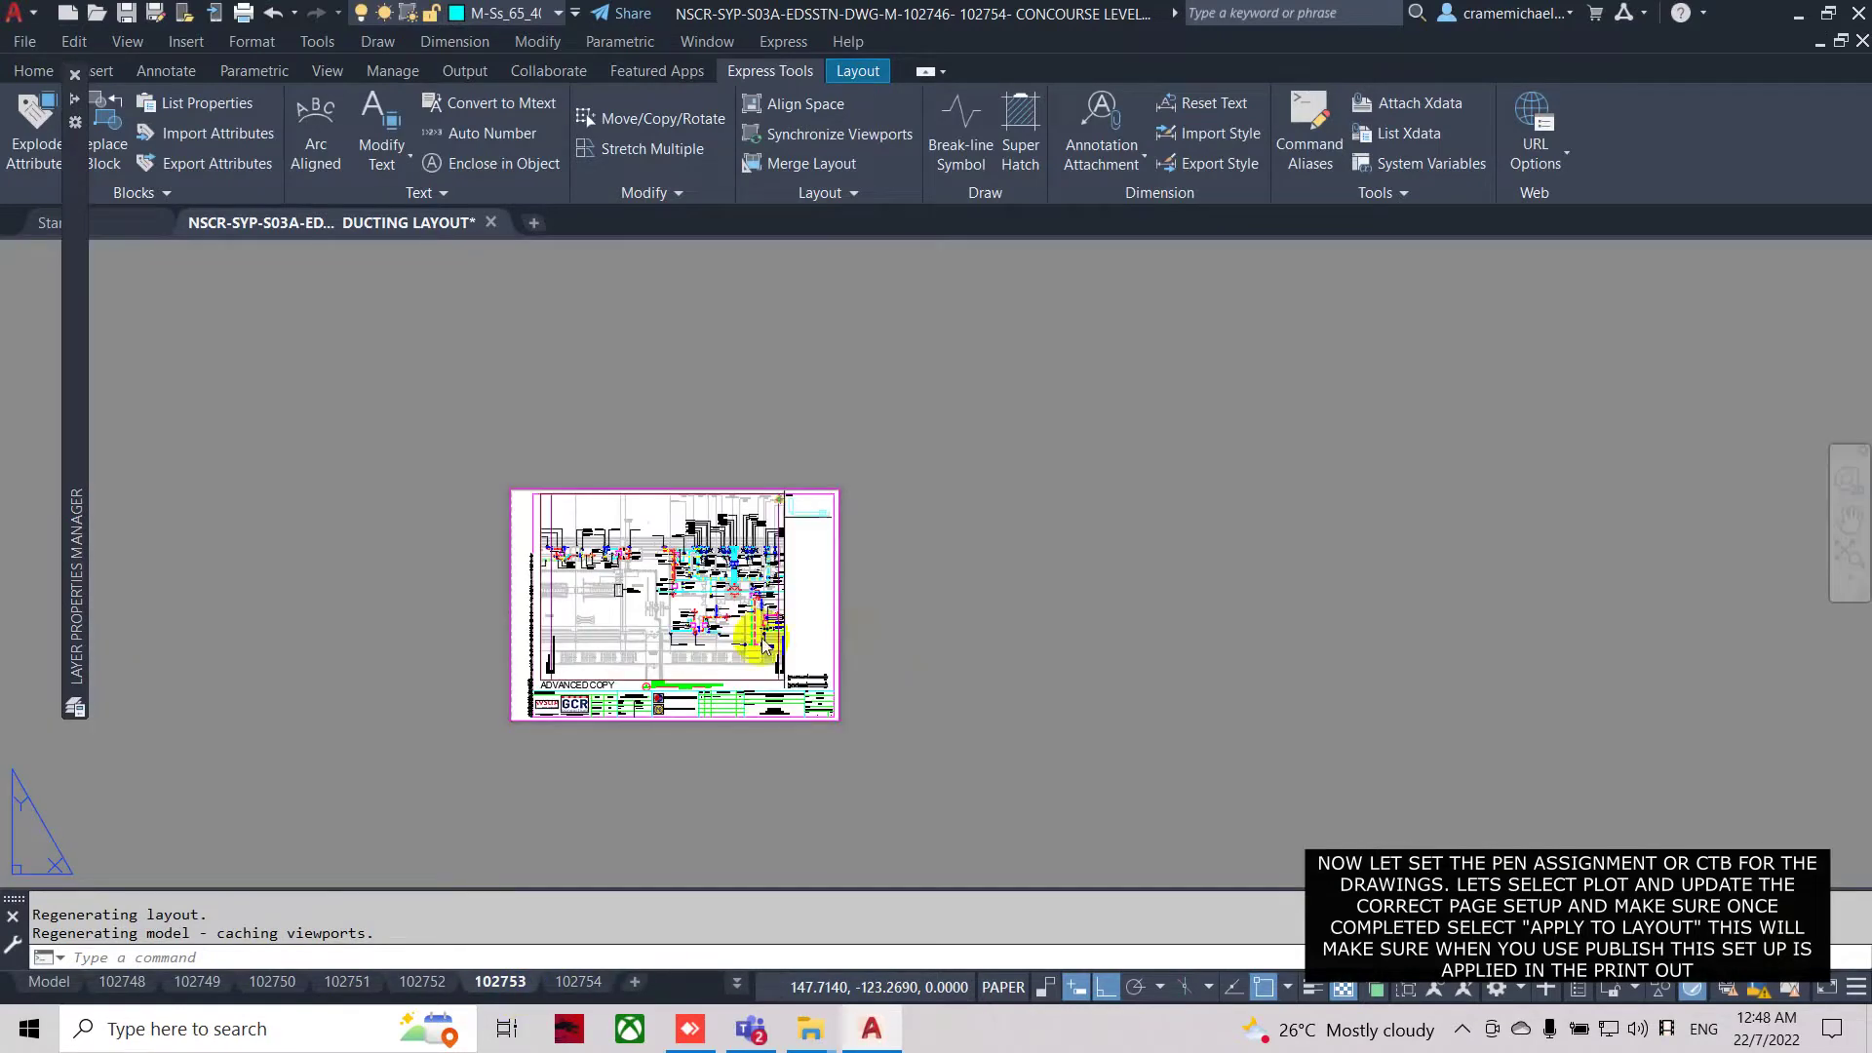
{"action": "scroll", "coordinate": [555, 580], "scroll_direction": "up", "scroll_amount": 4}
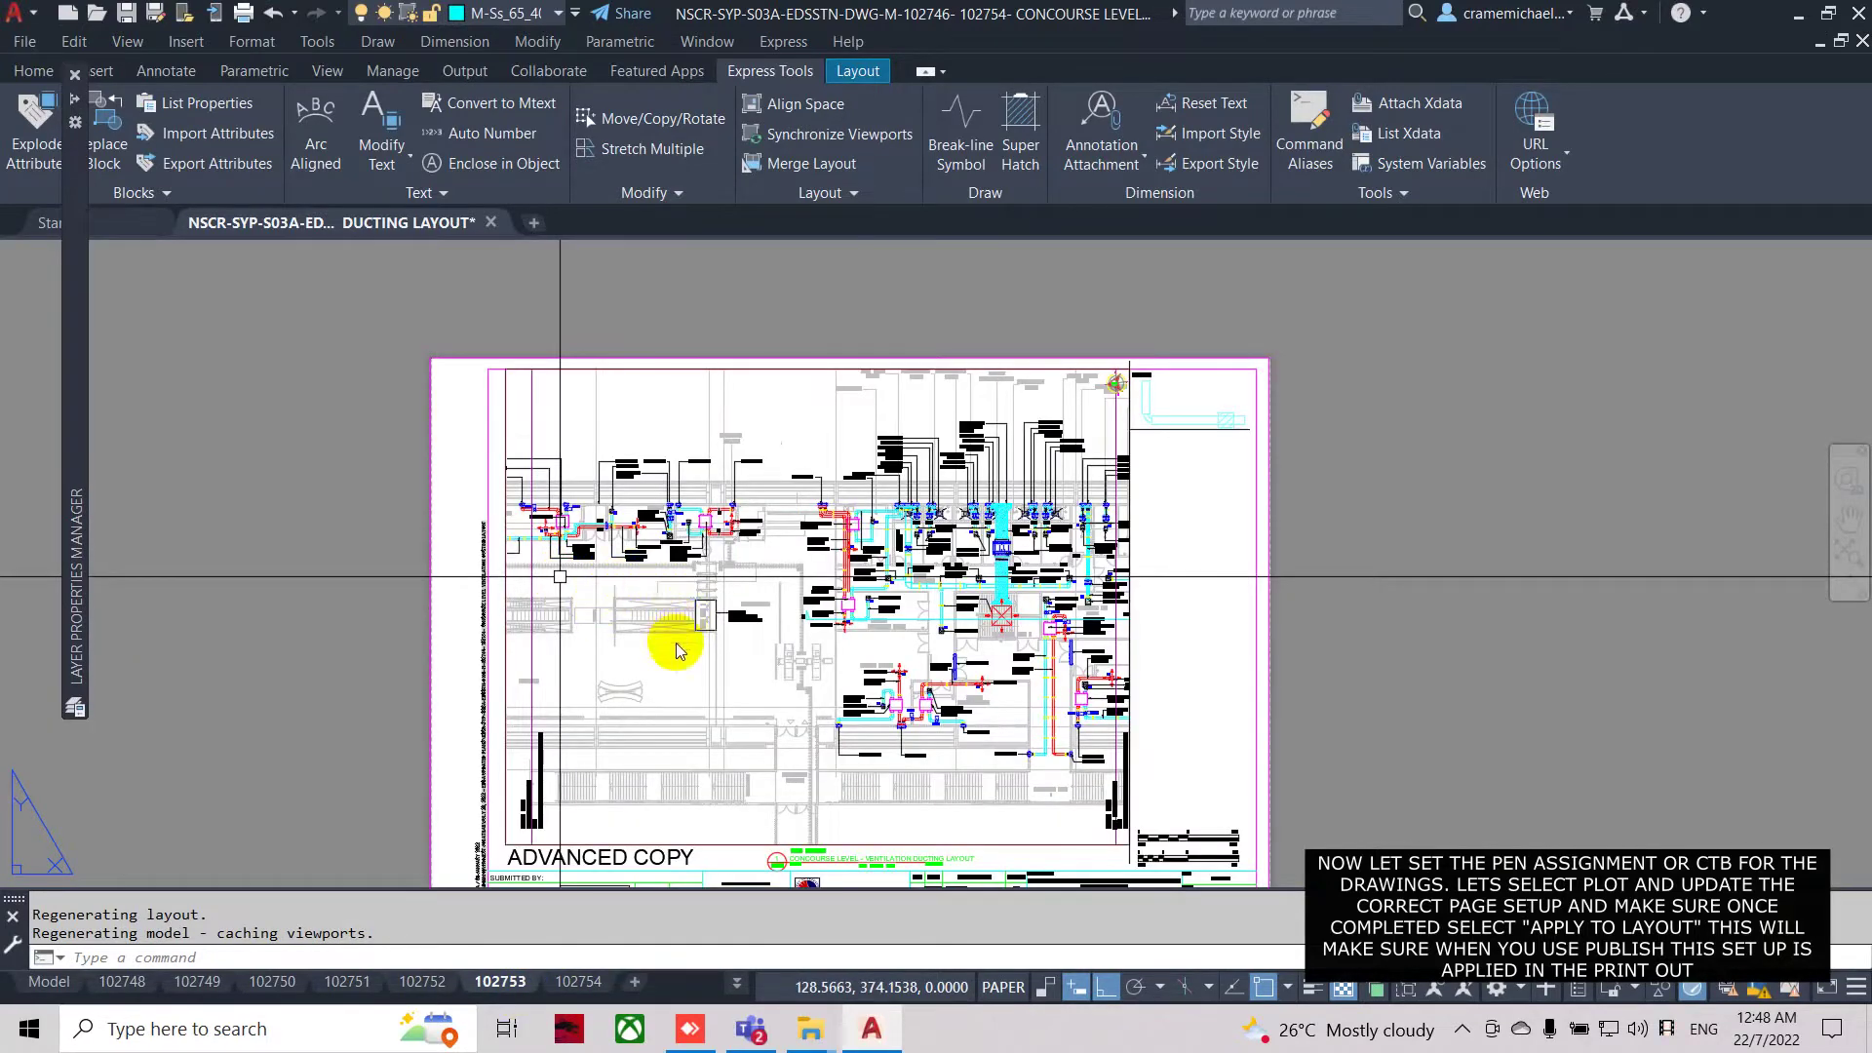
{"action": "left_click", "coordinate": [359, 475]}
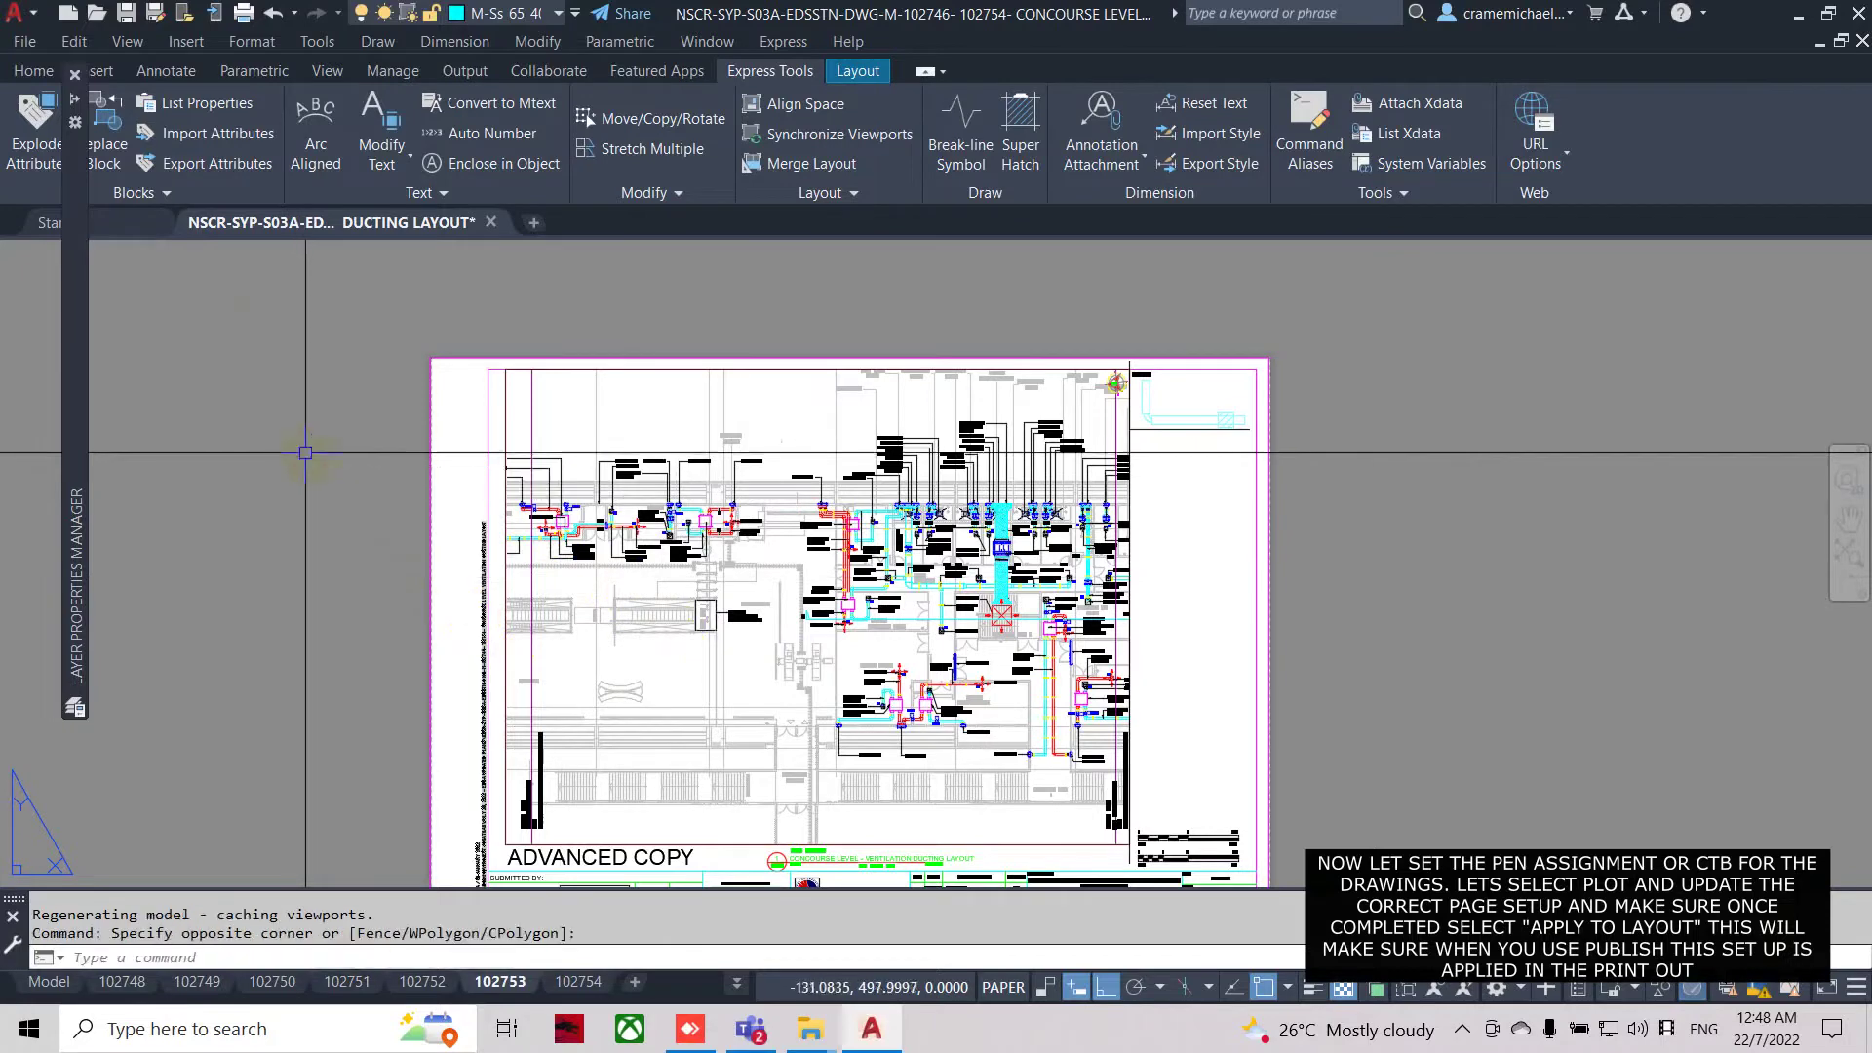
{"action": "left_click", "coordinate": [43, 43]}
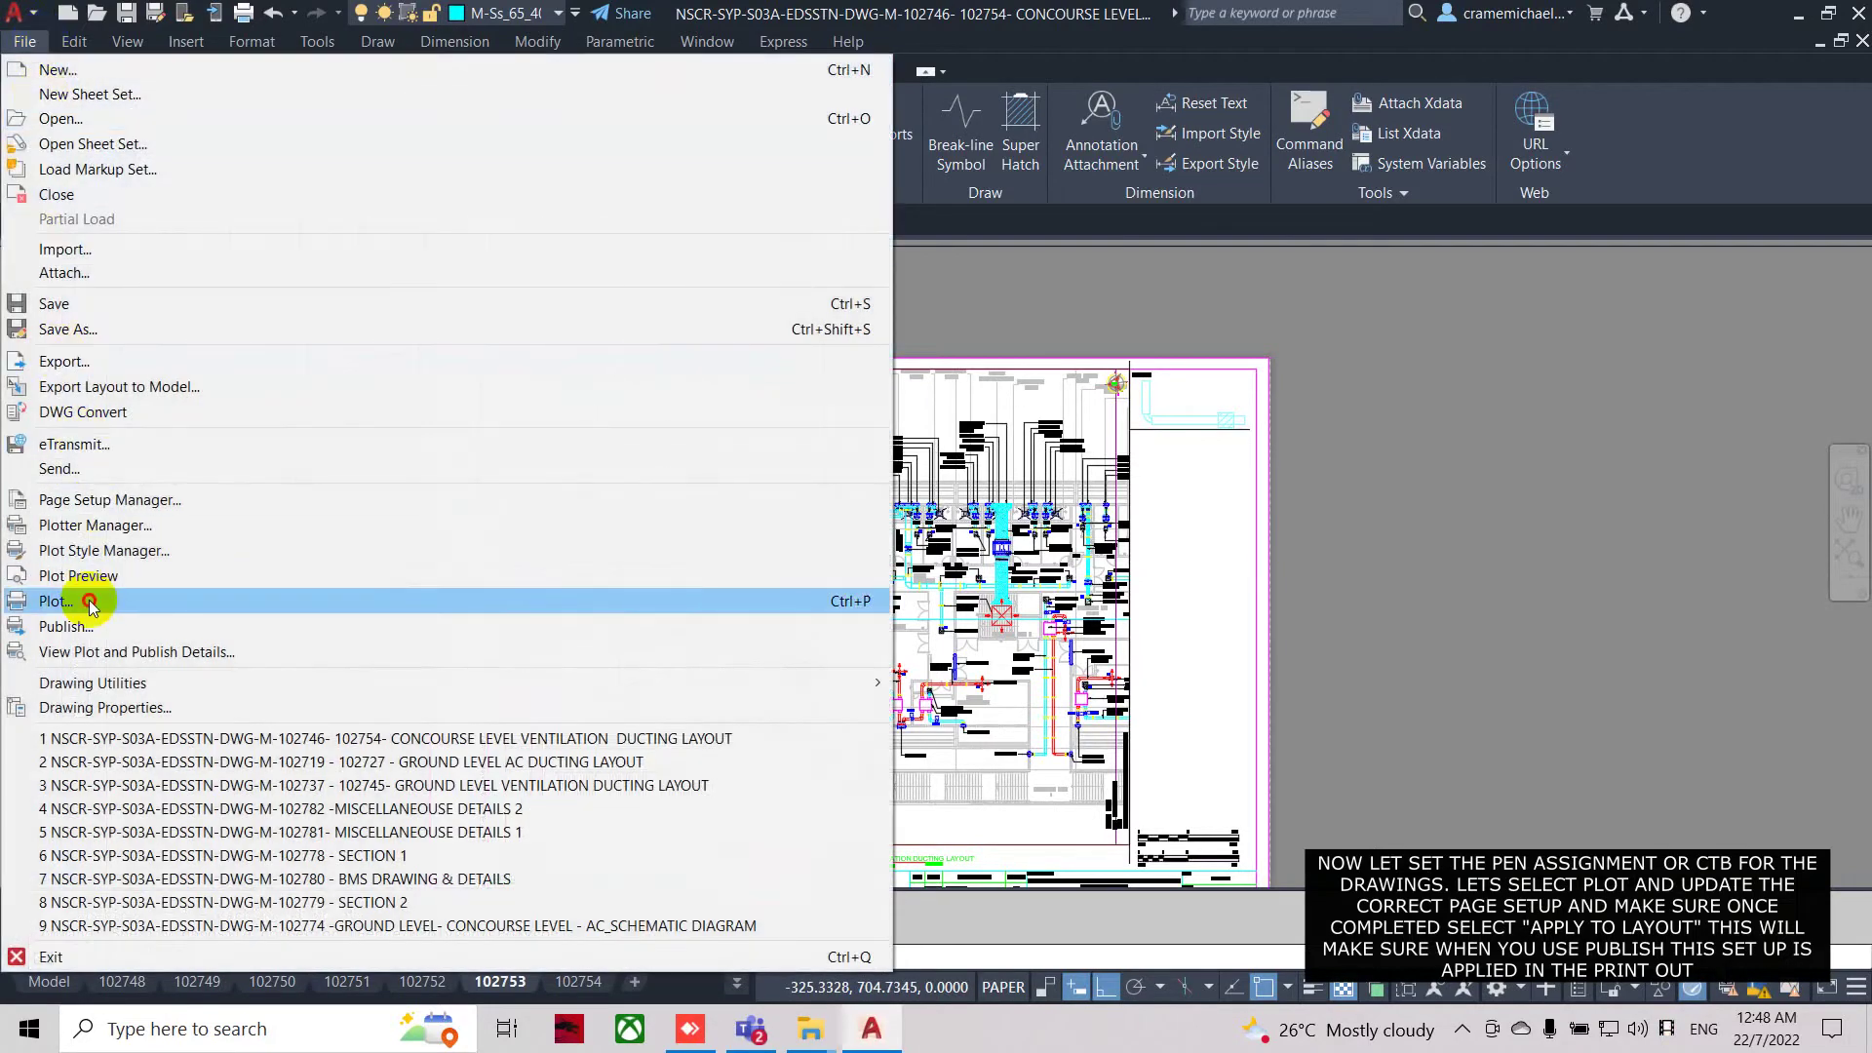
Load the <Previous plot> page setup for layout 102753, preview it panned to the right-hand rooms, then exit.
{"action": "left_click", "coordinate": [84, 598]}
{"action": "left_click", "coordinate": [766, 263]}
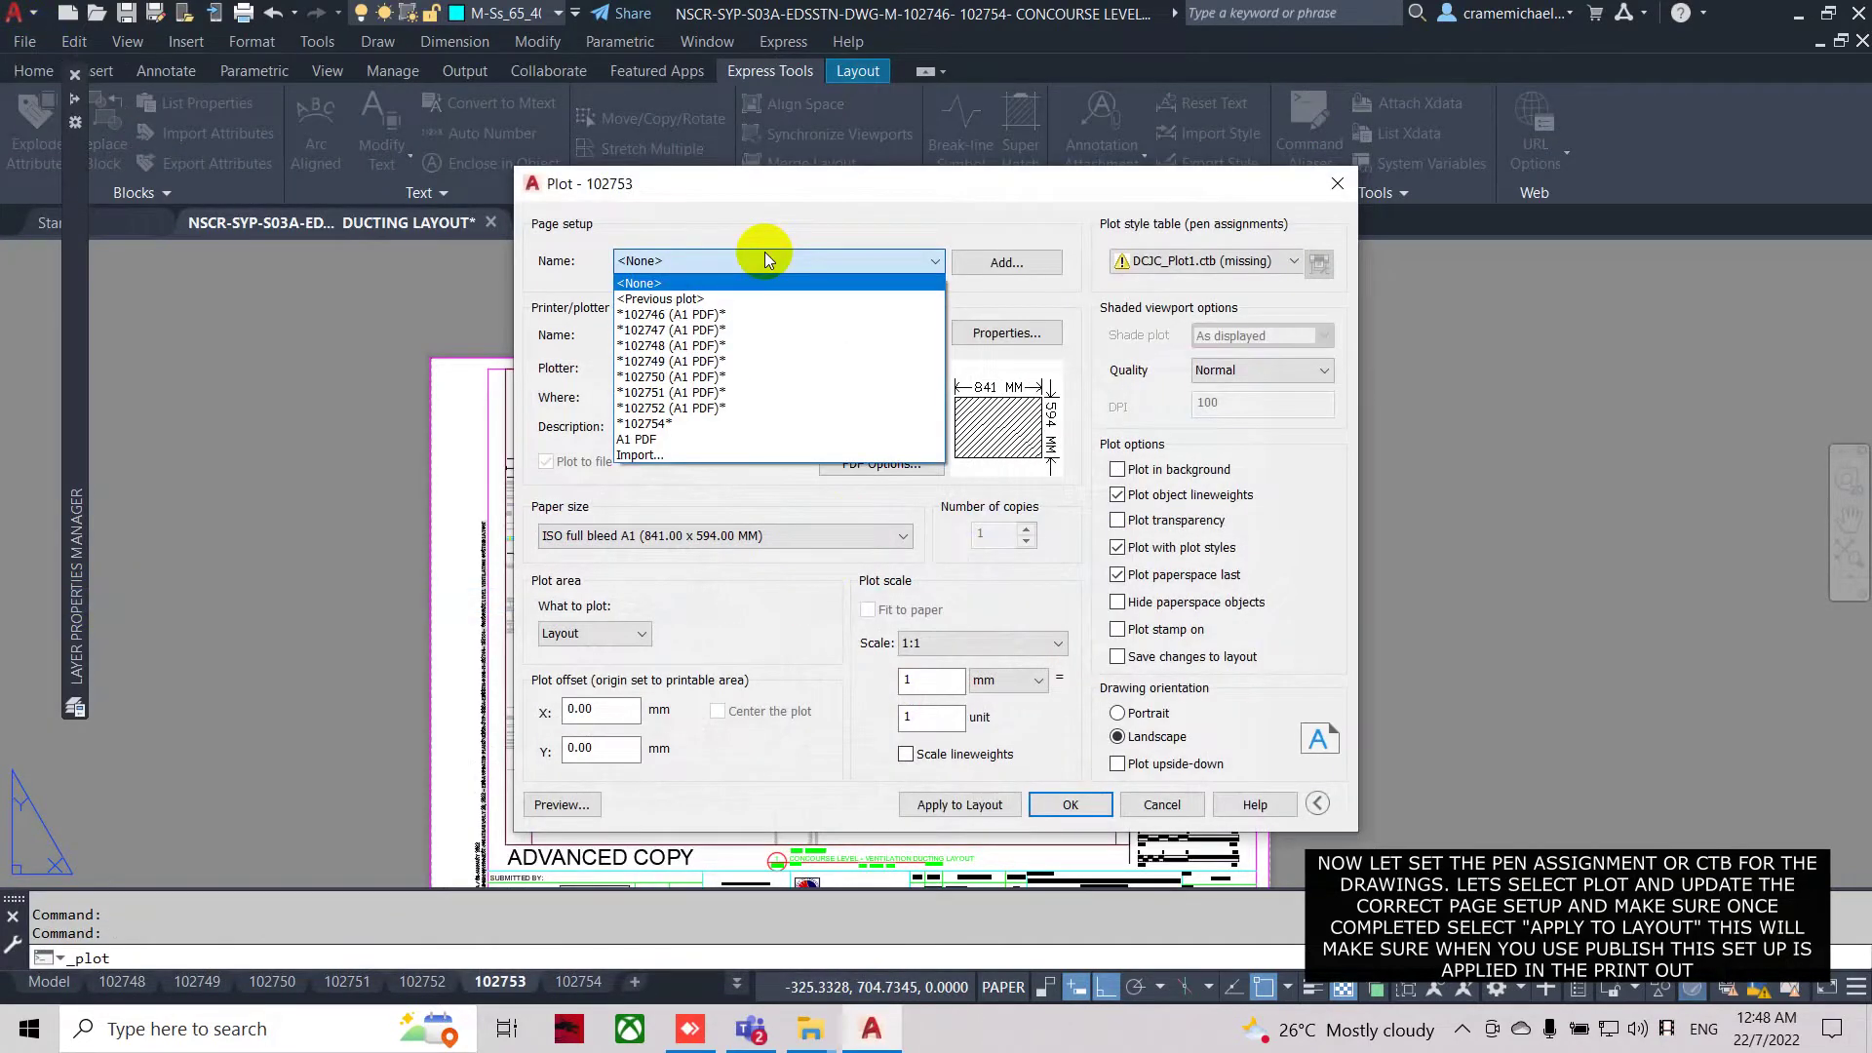
{"action": "left_click", "coordinate": [767, 280]}
{"action": "left_click", "coordinate": [565, 807]}
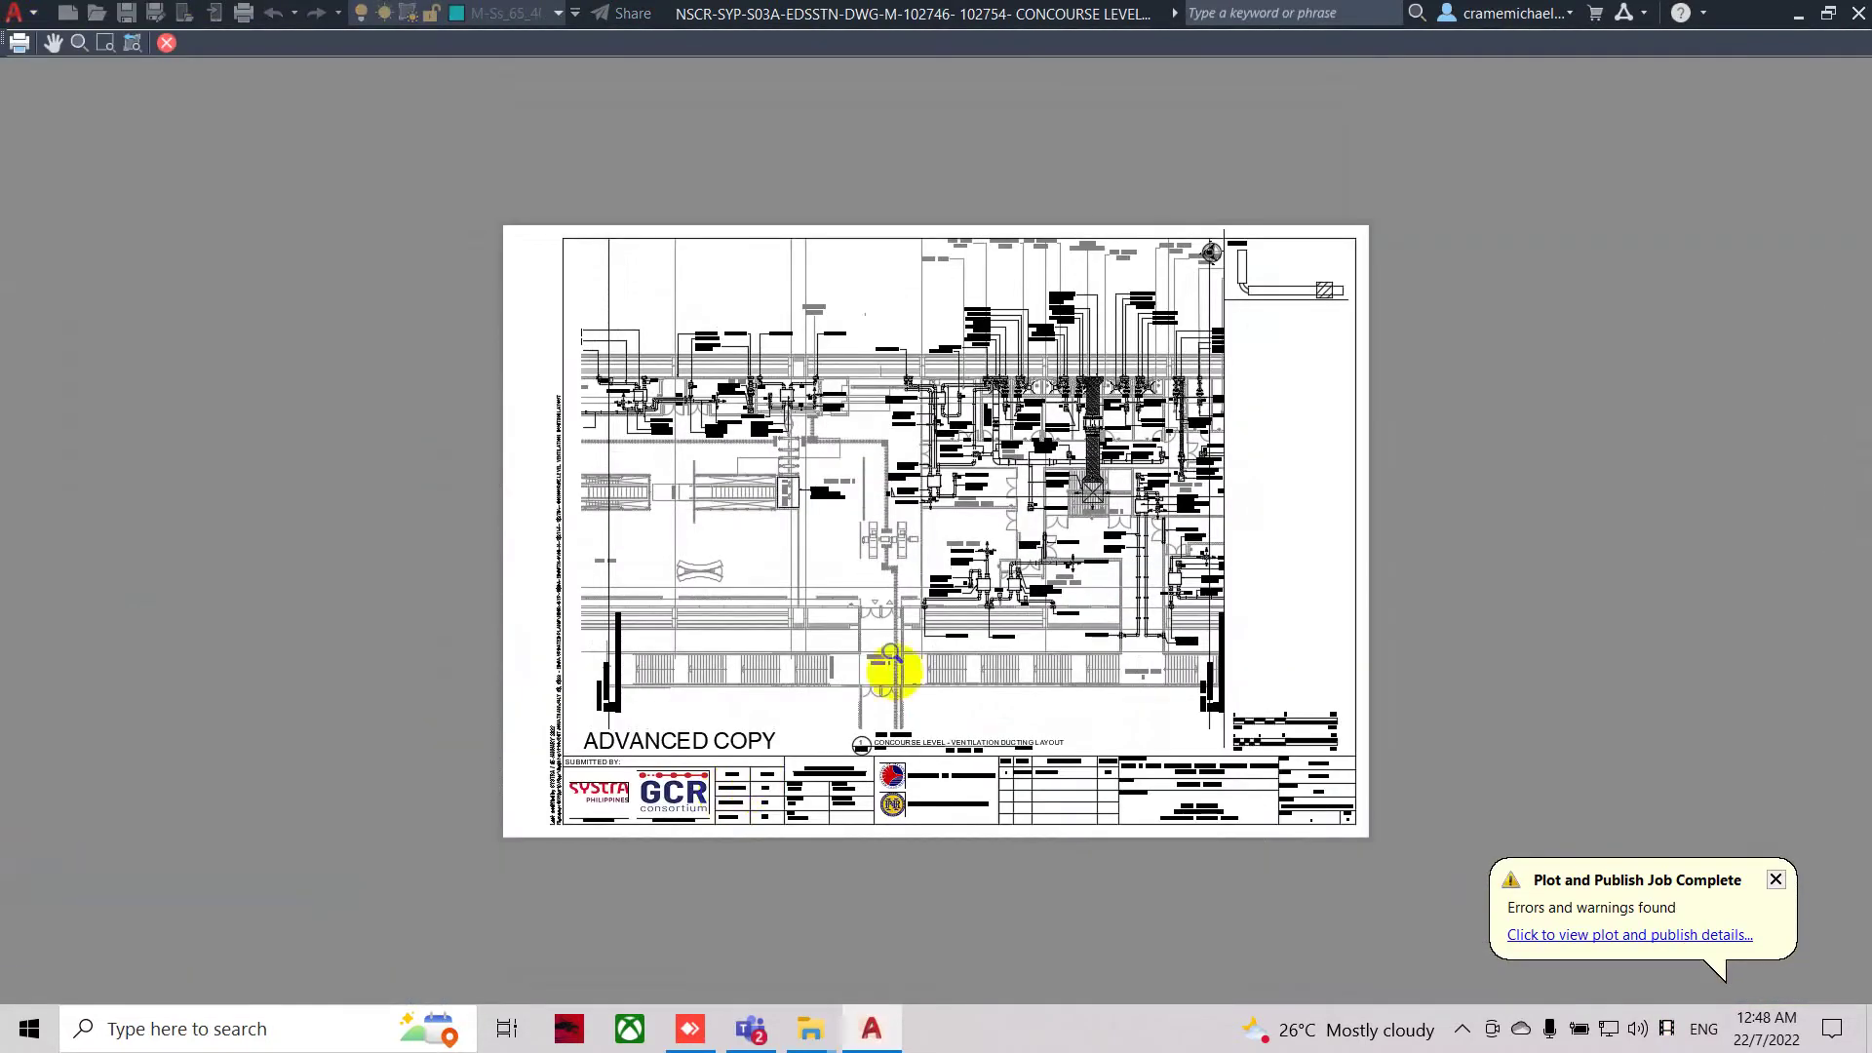
{"action": "scroll", "coordinate": [651, 420], "scroll_direction": "up", "scroll_amount": 5}
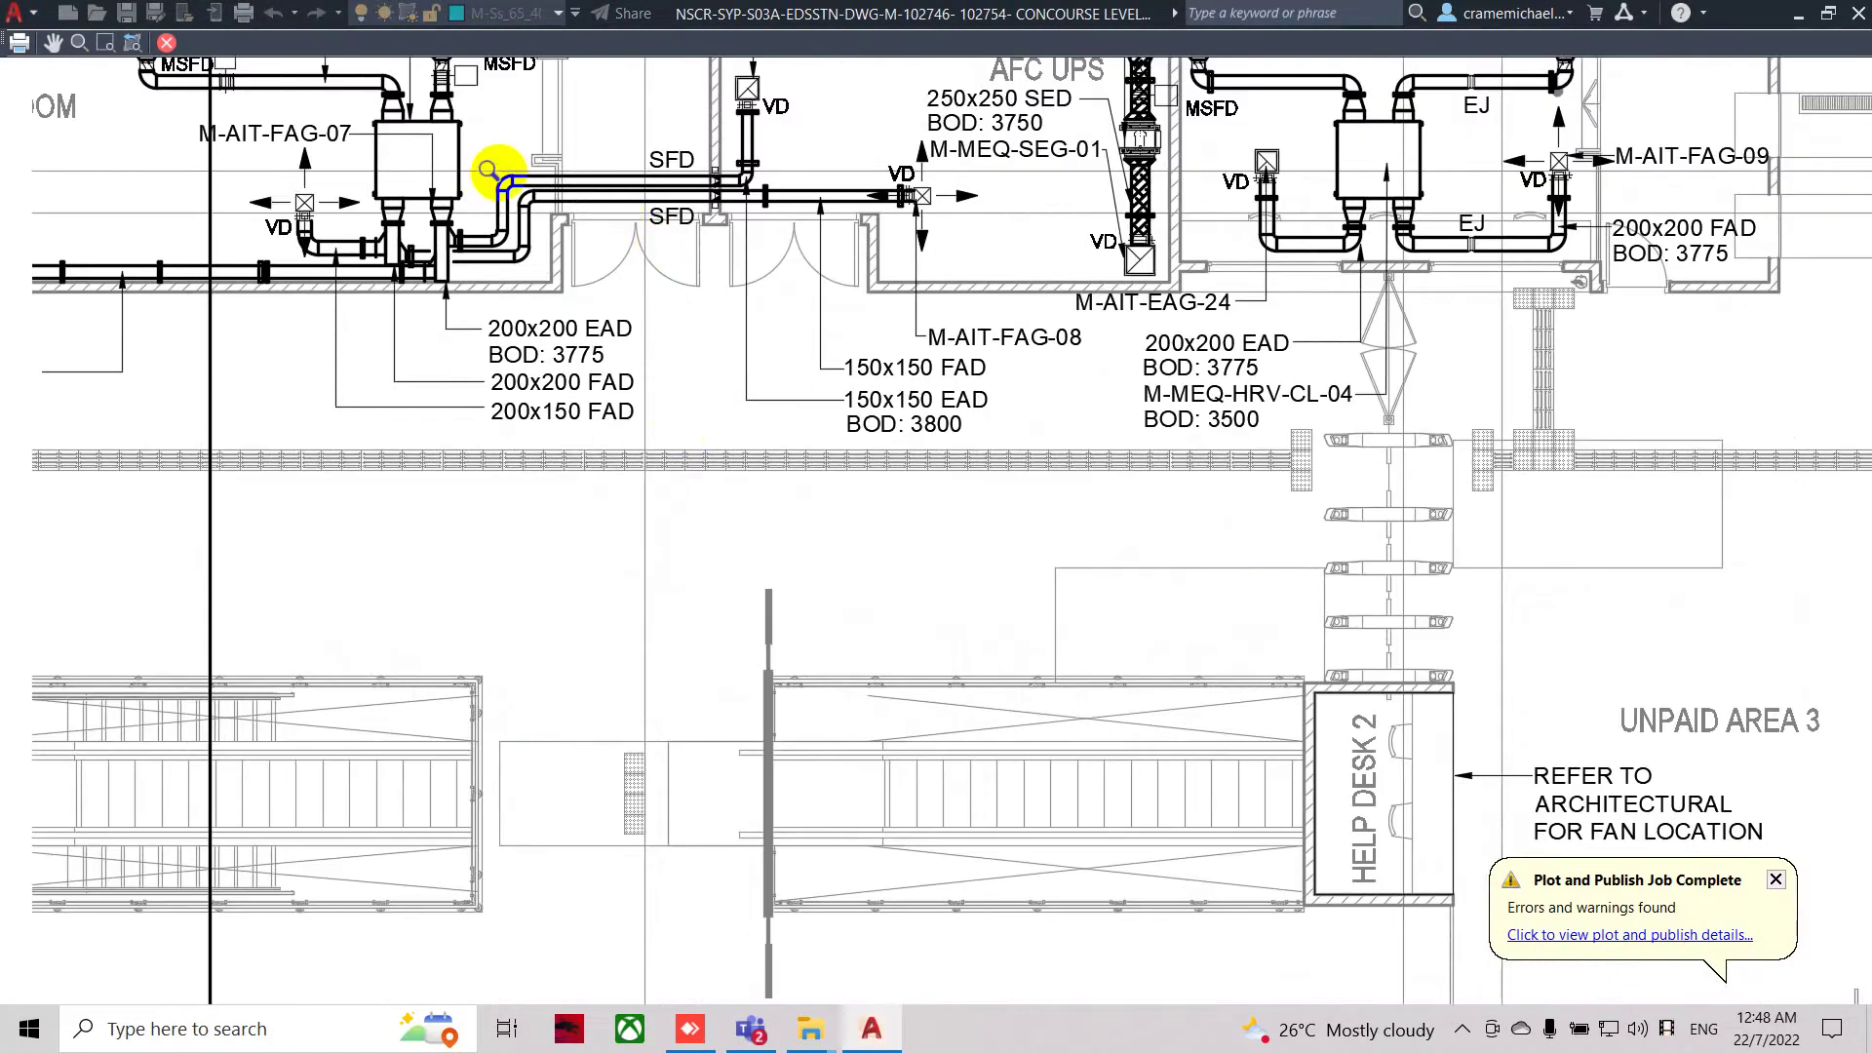
{"action": "scroll", "coordinate": [726, 531], "scroll_direction": "down", "scroll_amount": 5}
{"action": "middle_click_drag", "start_coordinate": [1042, 542], "coordinate": [380, 507]}
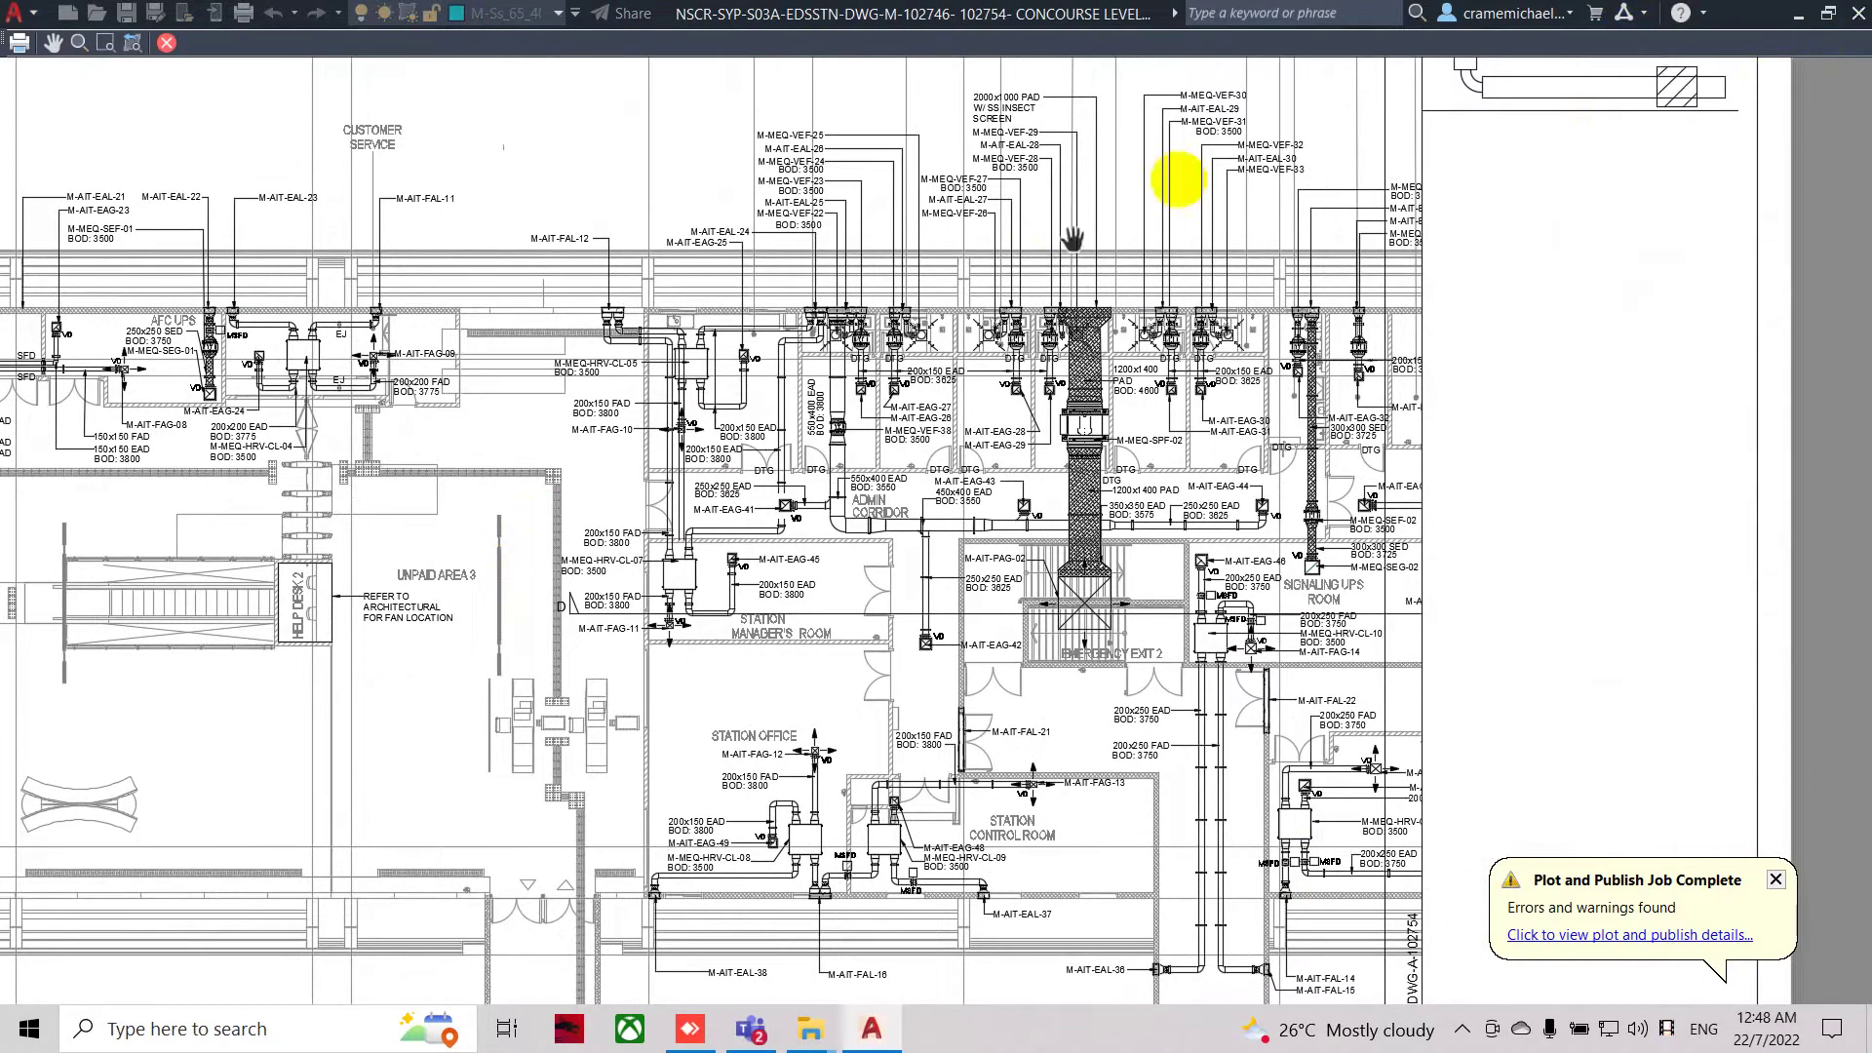
{"action": "right_click", "coordinate": [1072, 363]}
{"action": "left_click", "coordinate": [1096, 372]}
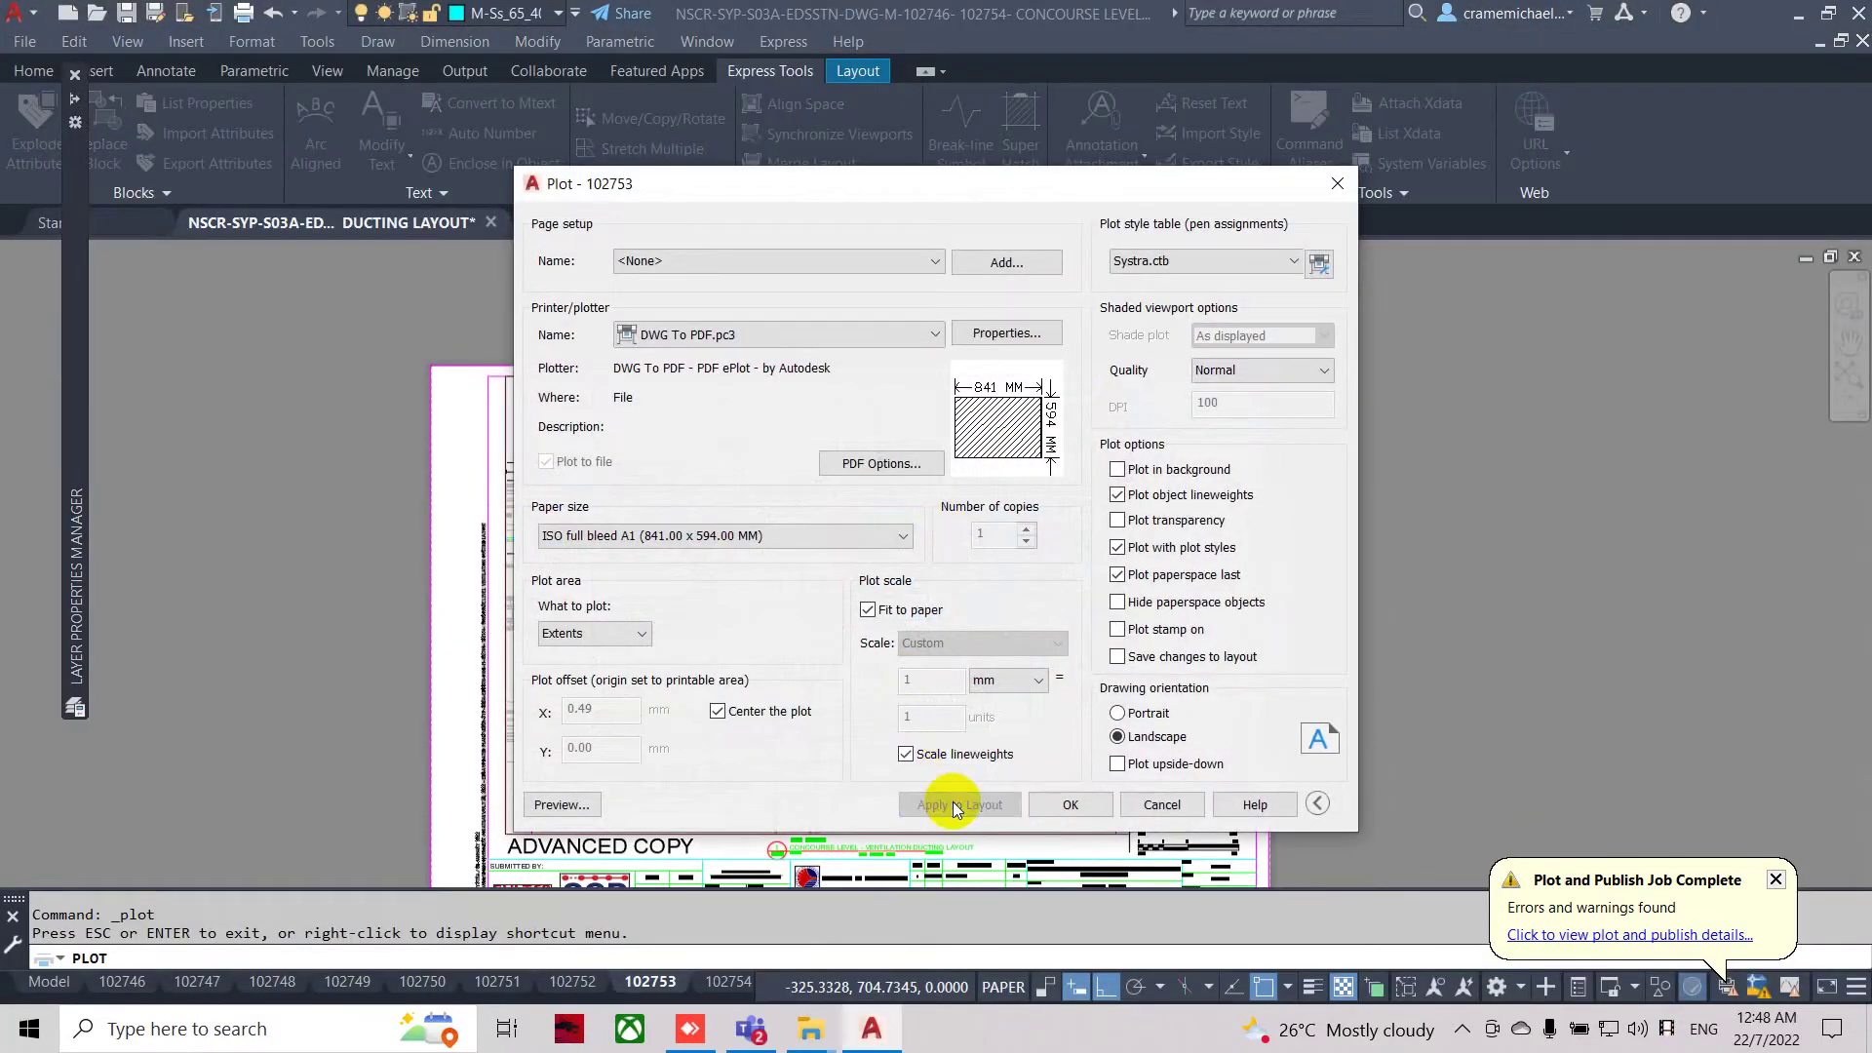
Close the 102753 plot settings without plotting, then switch to layout 102746.
{"action": "left_click", "coordinate": [1162, 804]}
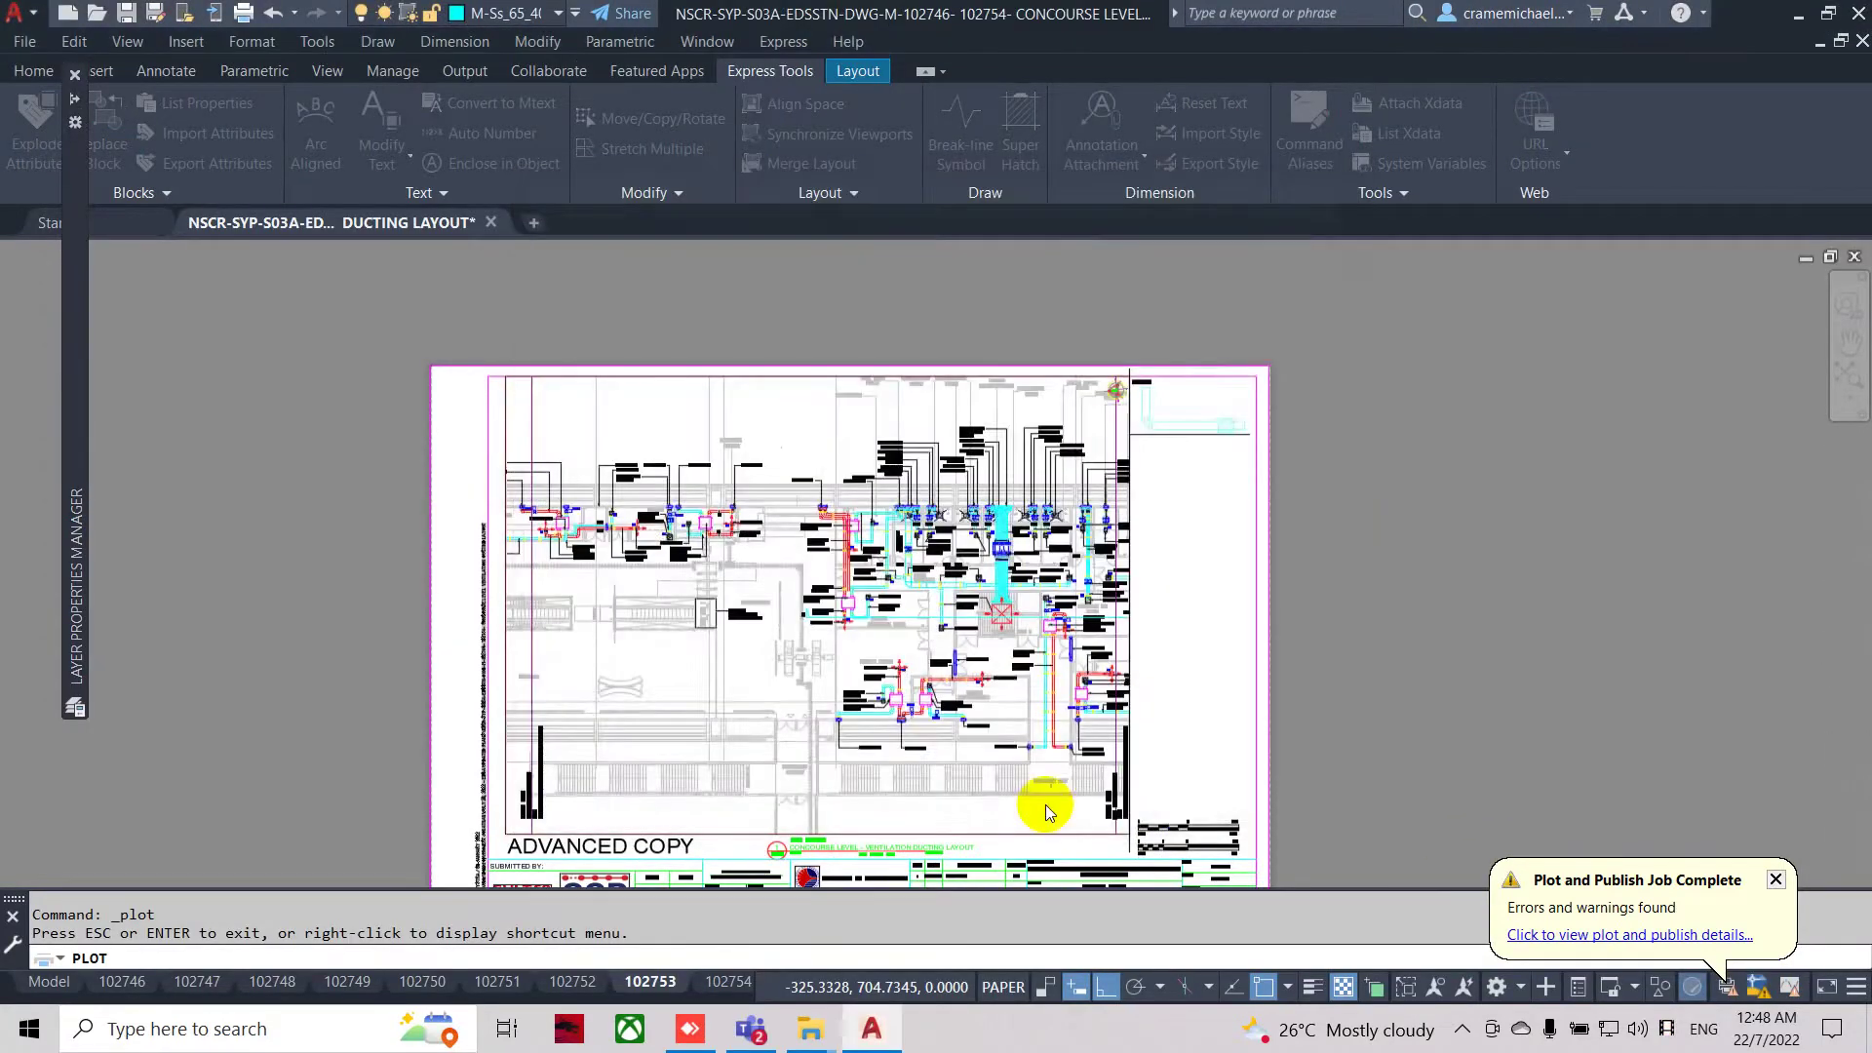
{"action": "middle_click_drag", "start_coordinate": [585, 618], "coordinate": [862, 540]}
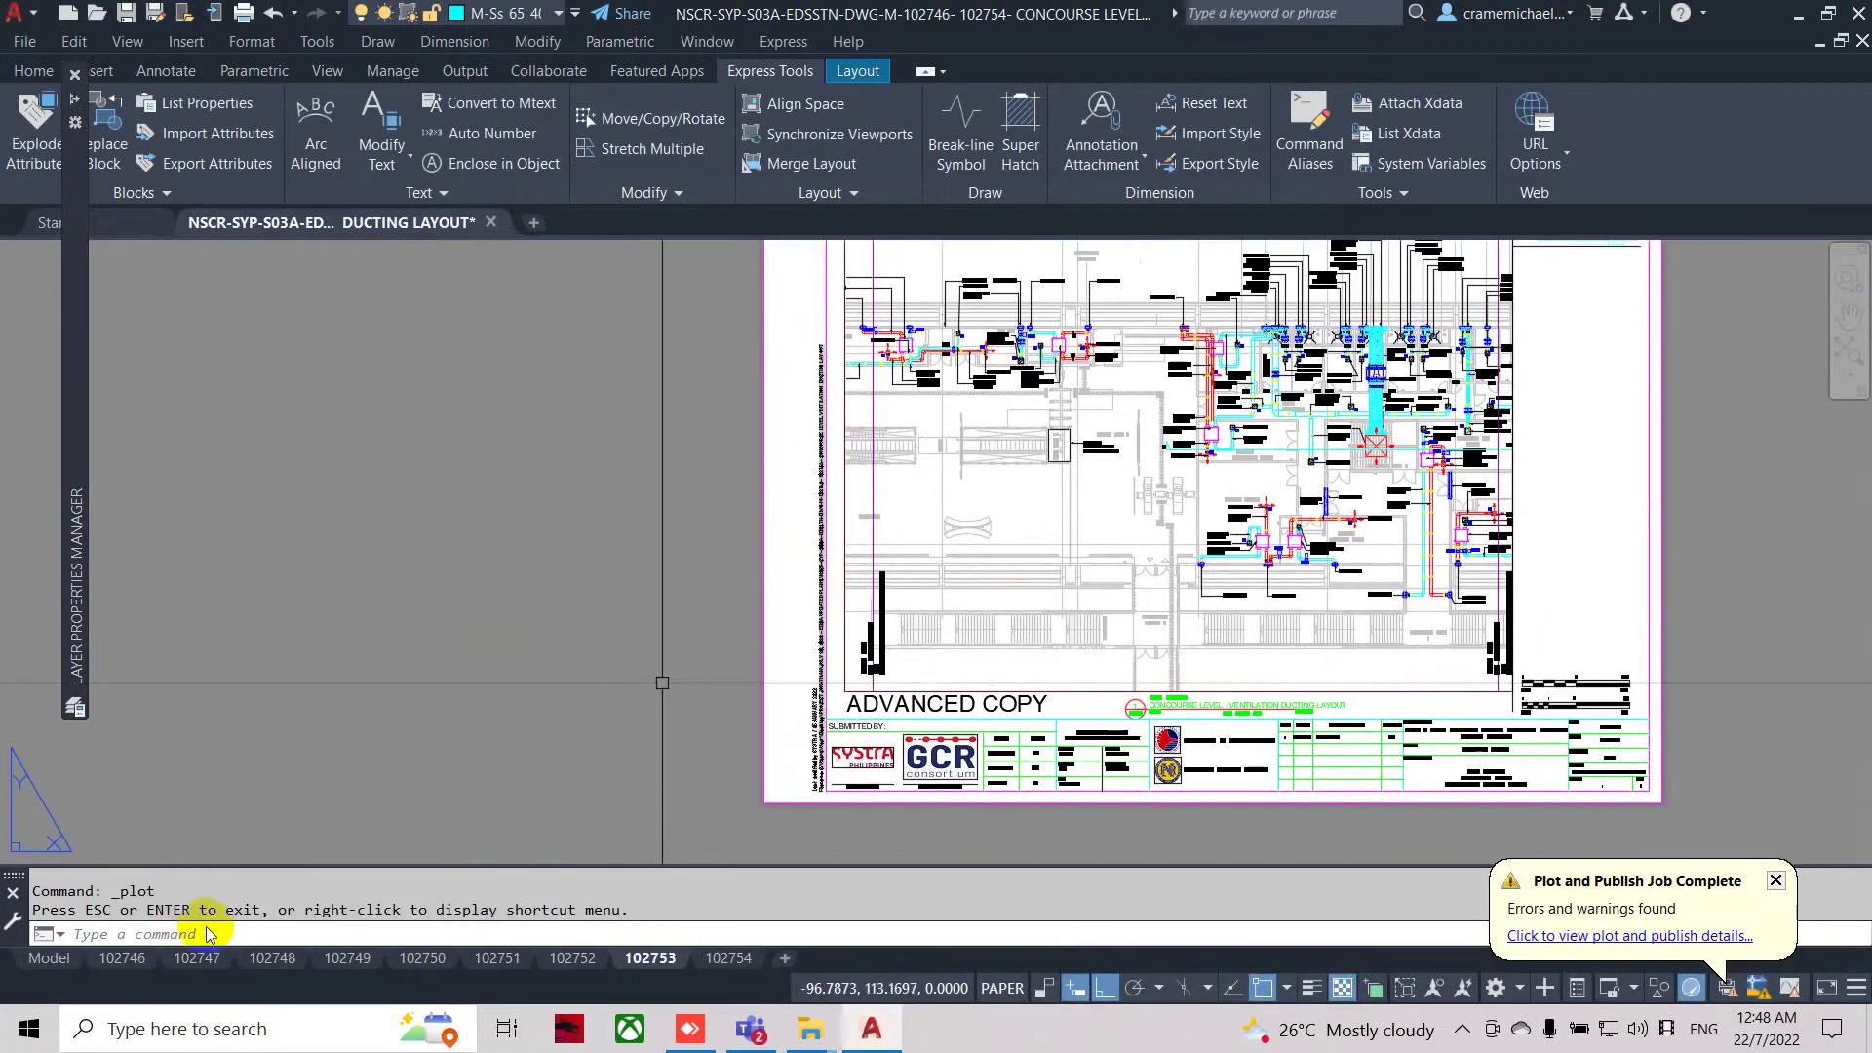
{"action": "left_click", "coordinate": [123, 959]}
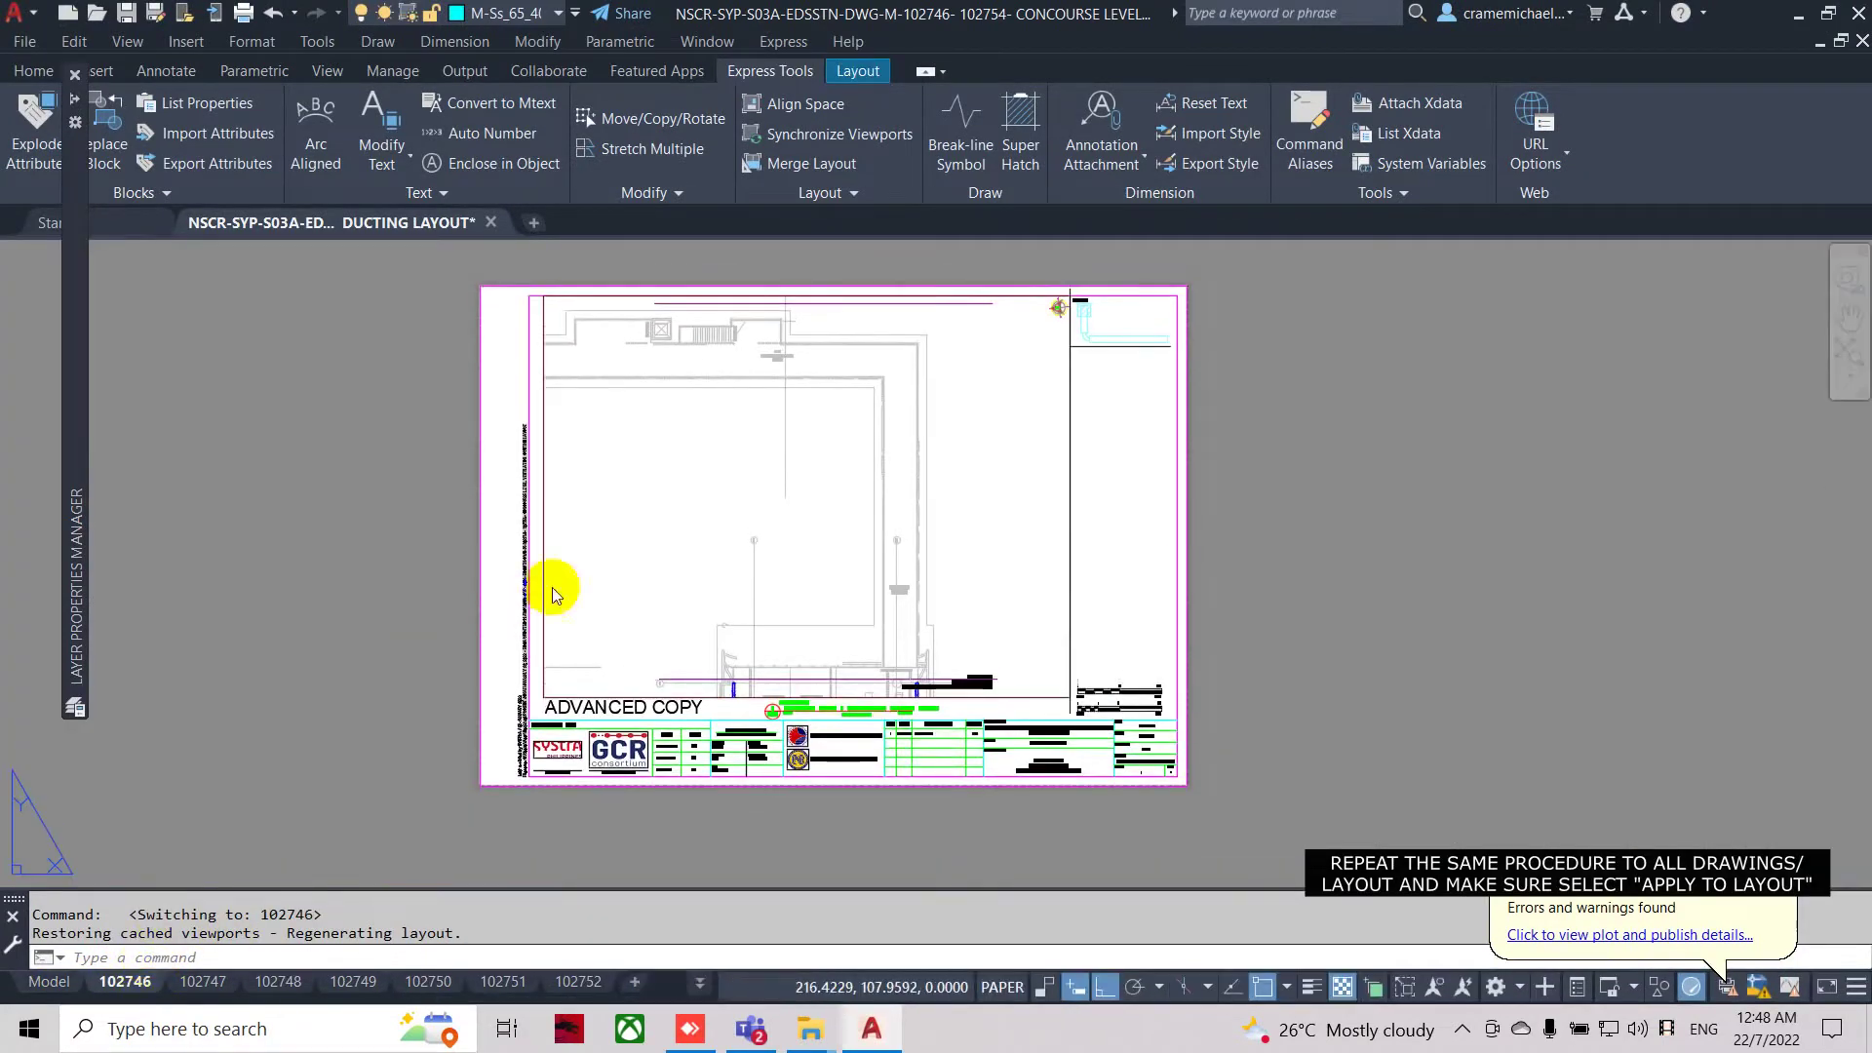
Apply the <Previous plot> DWG To PDF, Systra.ctb page setup to layout 102746.
{"action": "left_click", "coordinate": [24, 41]}
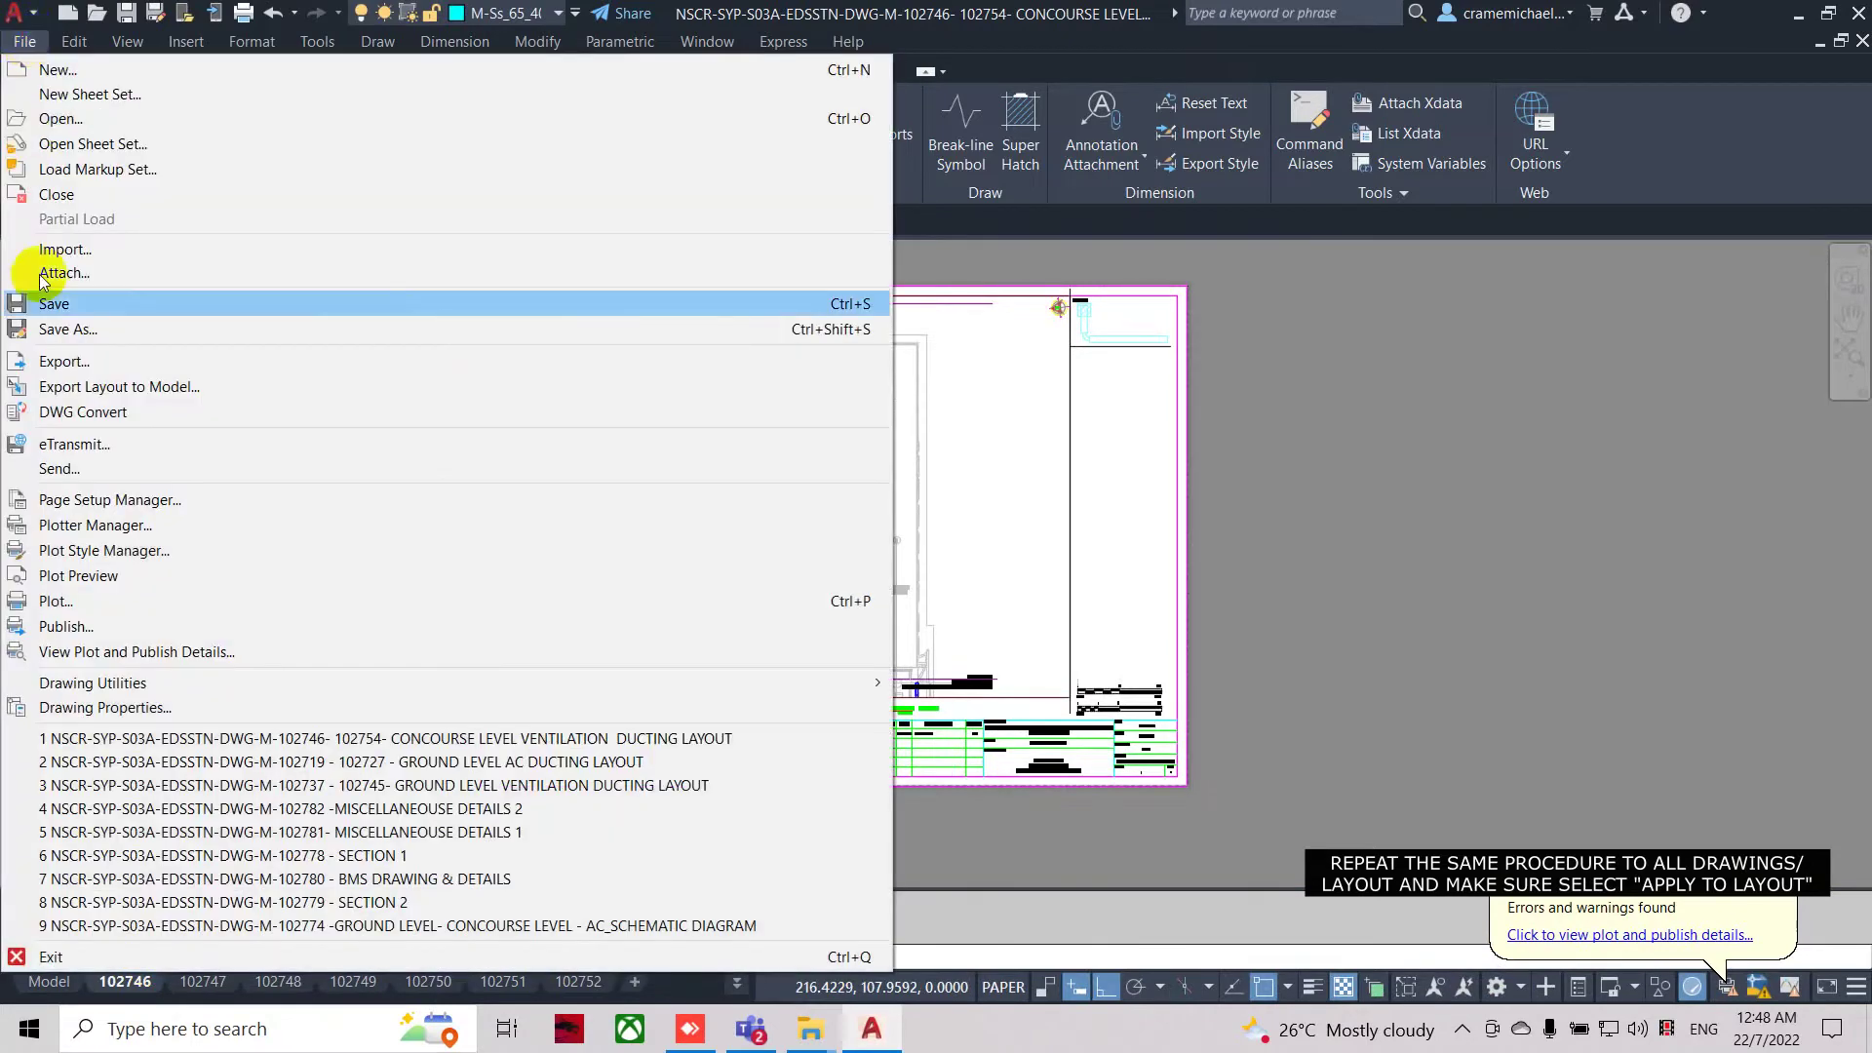
{"action": "left_click", "coordinate": [73, 610]}
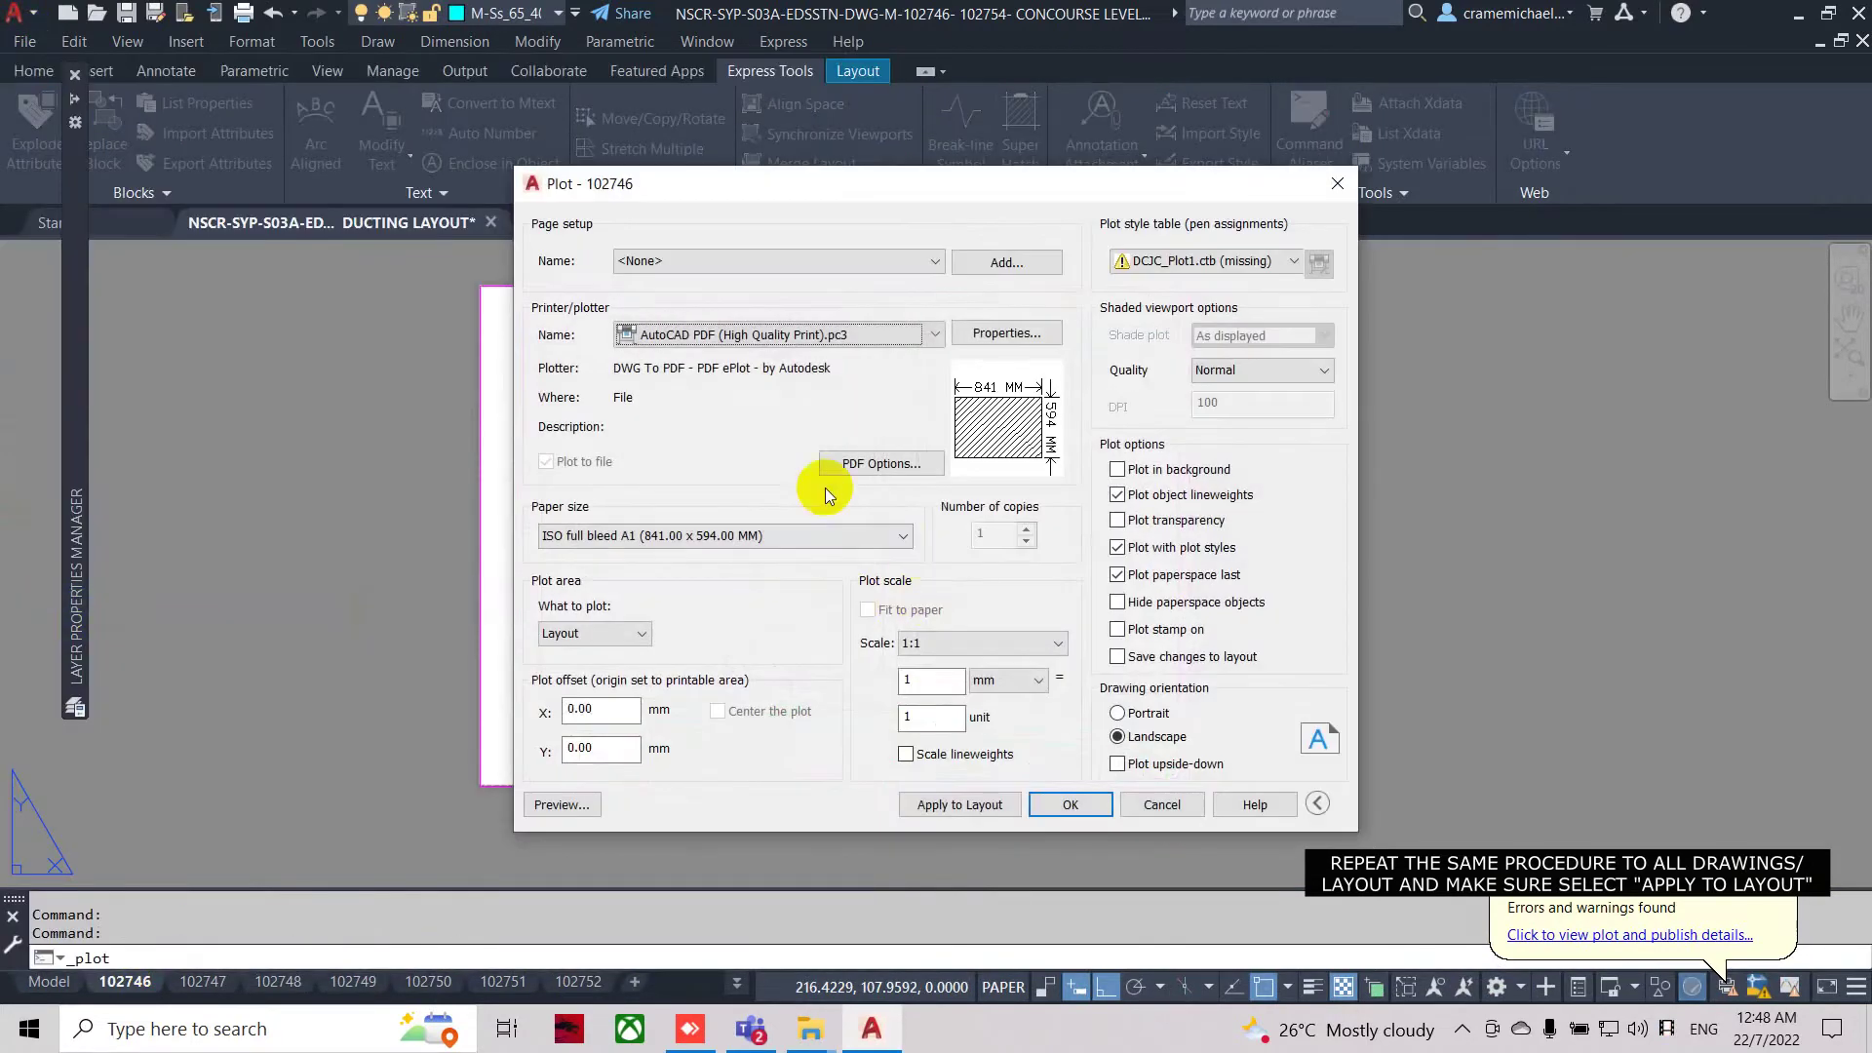
{"action": "left_click", "coordinate": [792, 271]}
{"action": "left_click", "coordinate": [784, 304]}
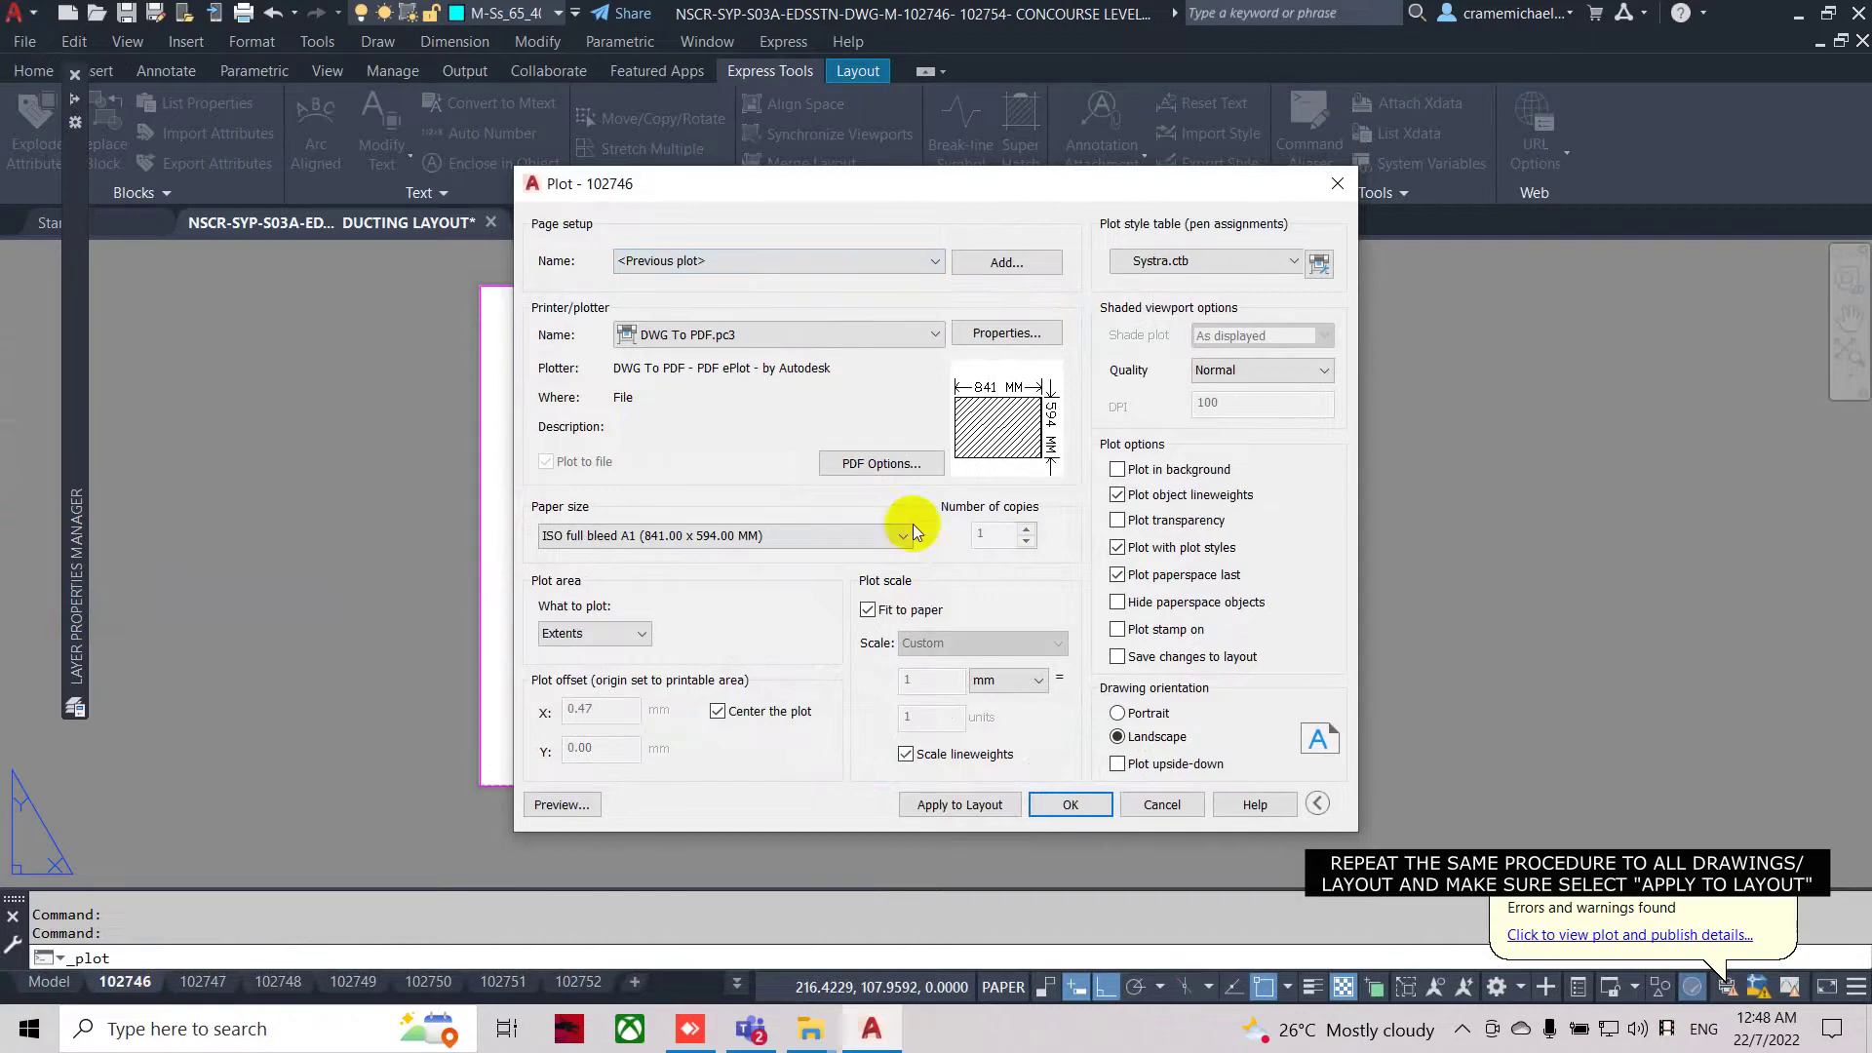
{"action": "left_click", "coordinate": [985, 808]}
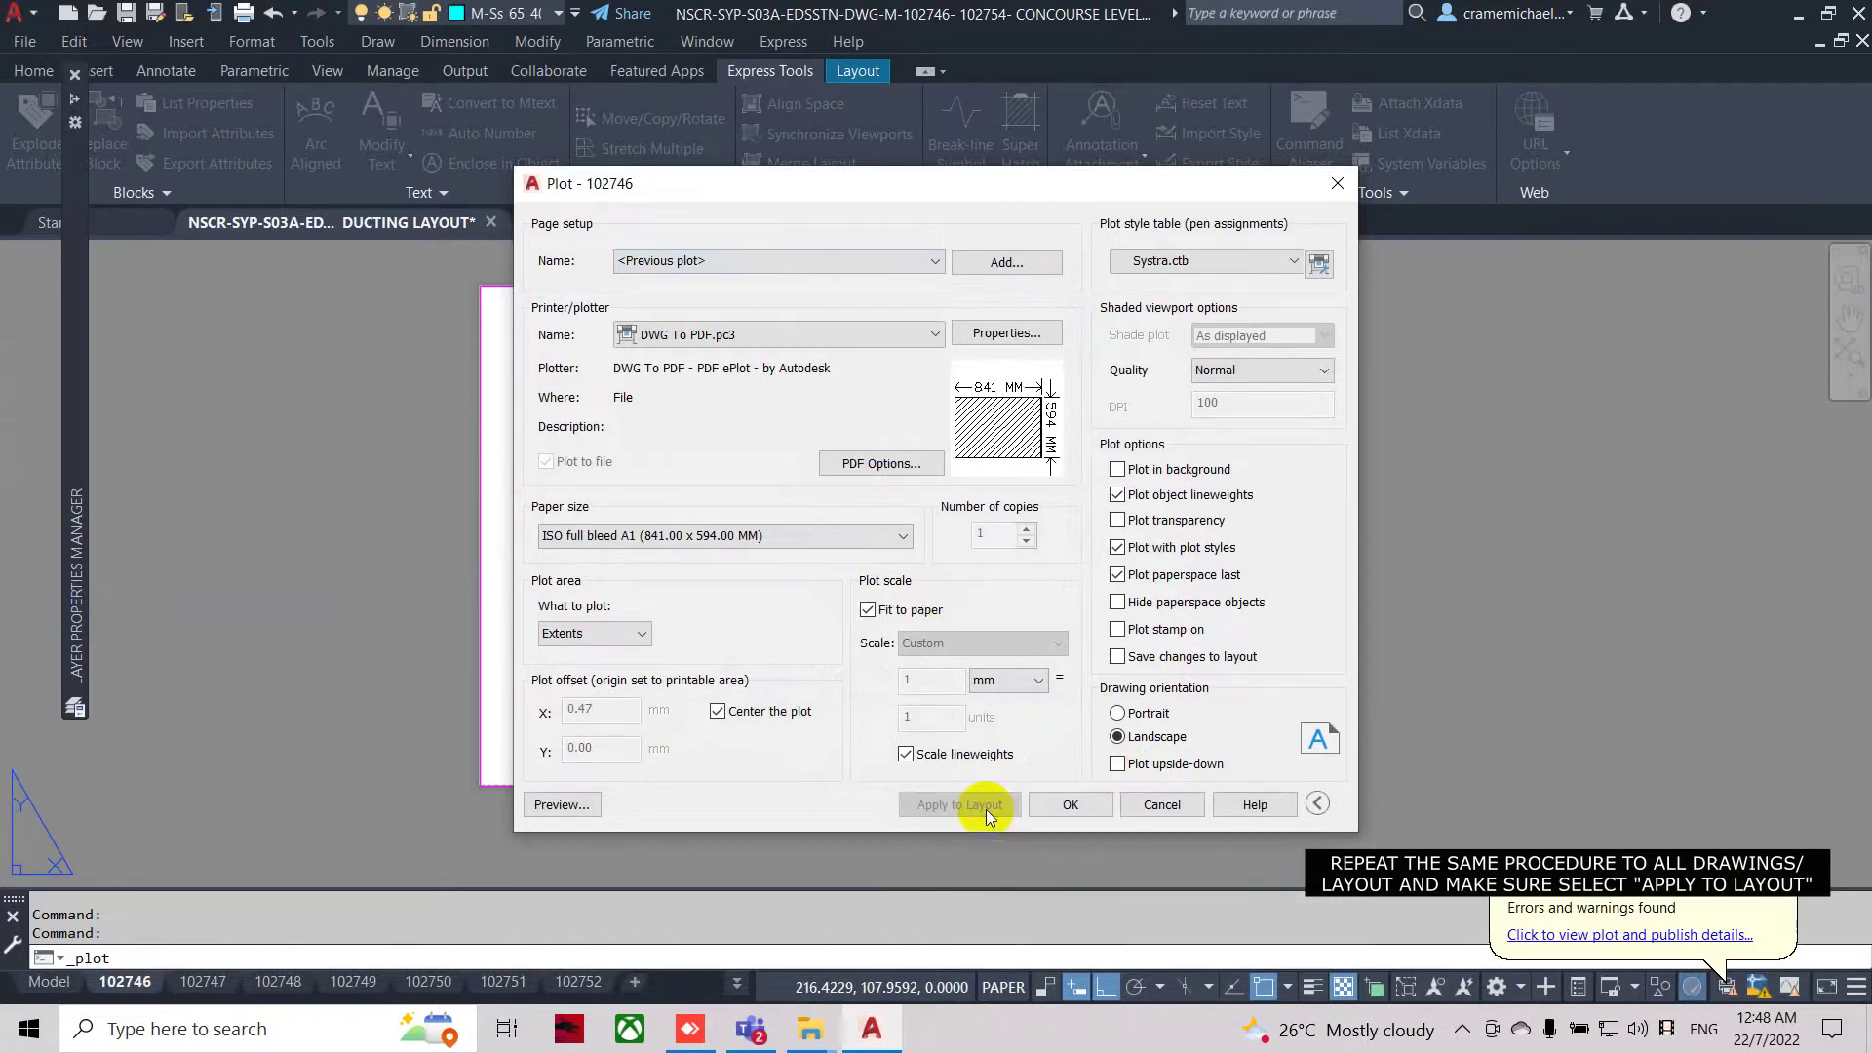
{"action": "left_click", "coordinate": [1145, 819]}
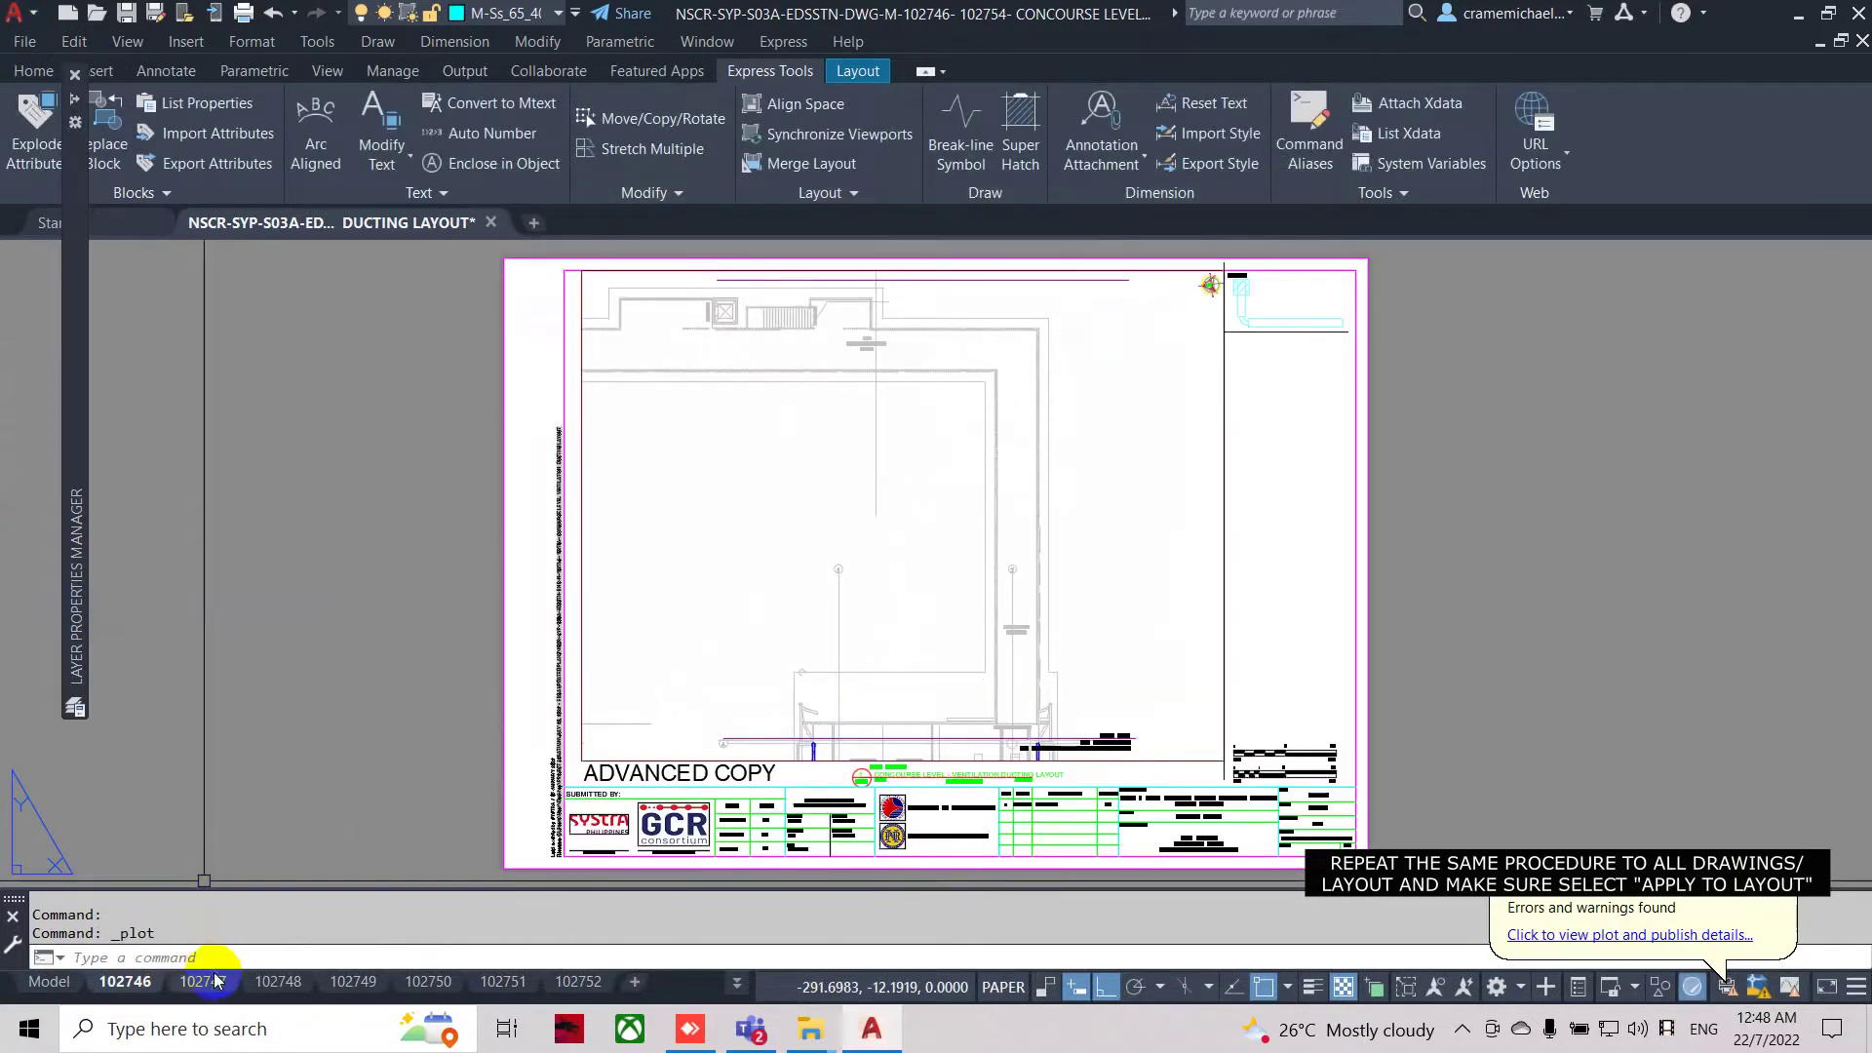
Give layout 102747 the same <Previous plot> setup, then move to layout 102748.
{"action": "left_click", "coordinate": [216, 979]}
{"action": "left_click", "coordinate": [25, 41]}
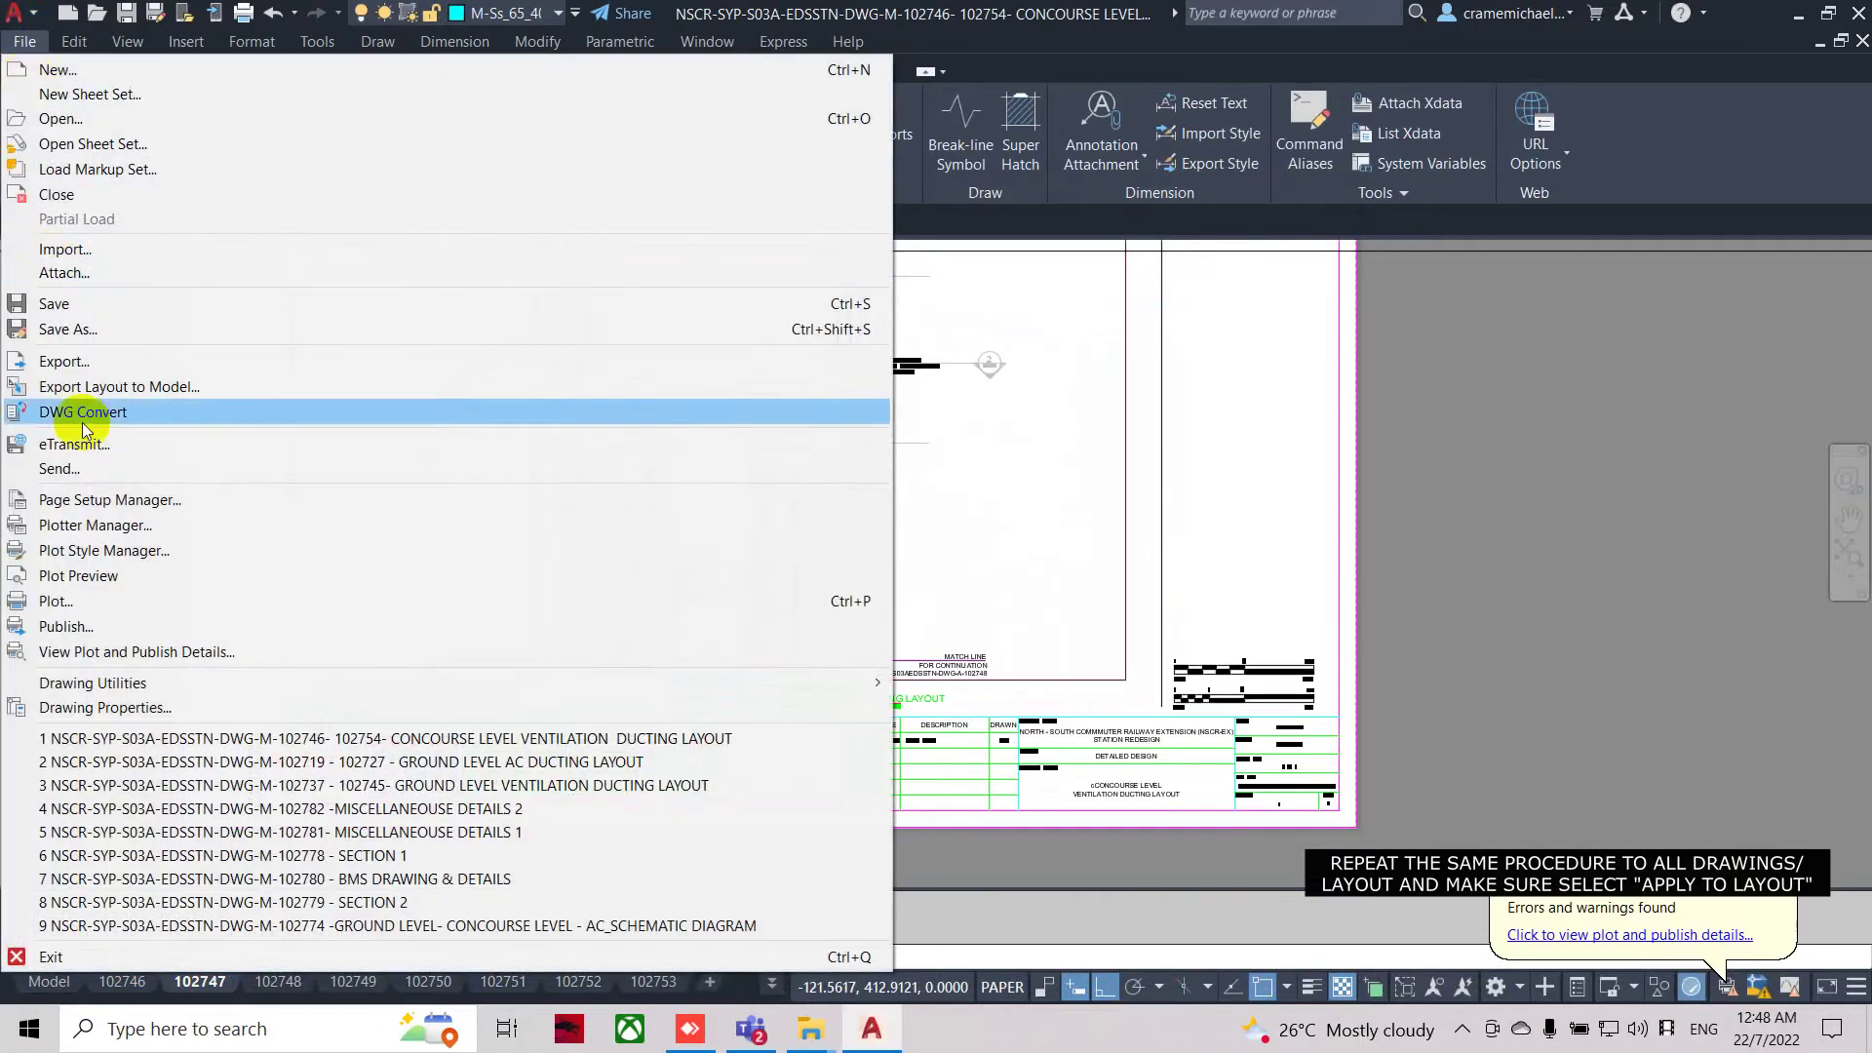
{"action": "left_click", "coordinate": [119, 604]}
{"action": "left_click", "coordinate": [765, 259]}
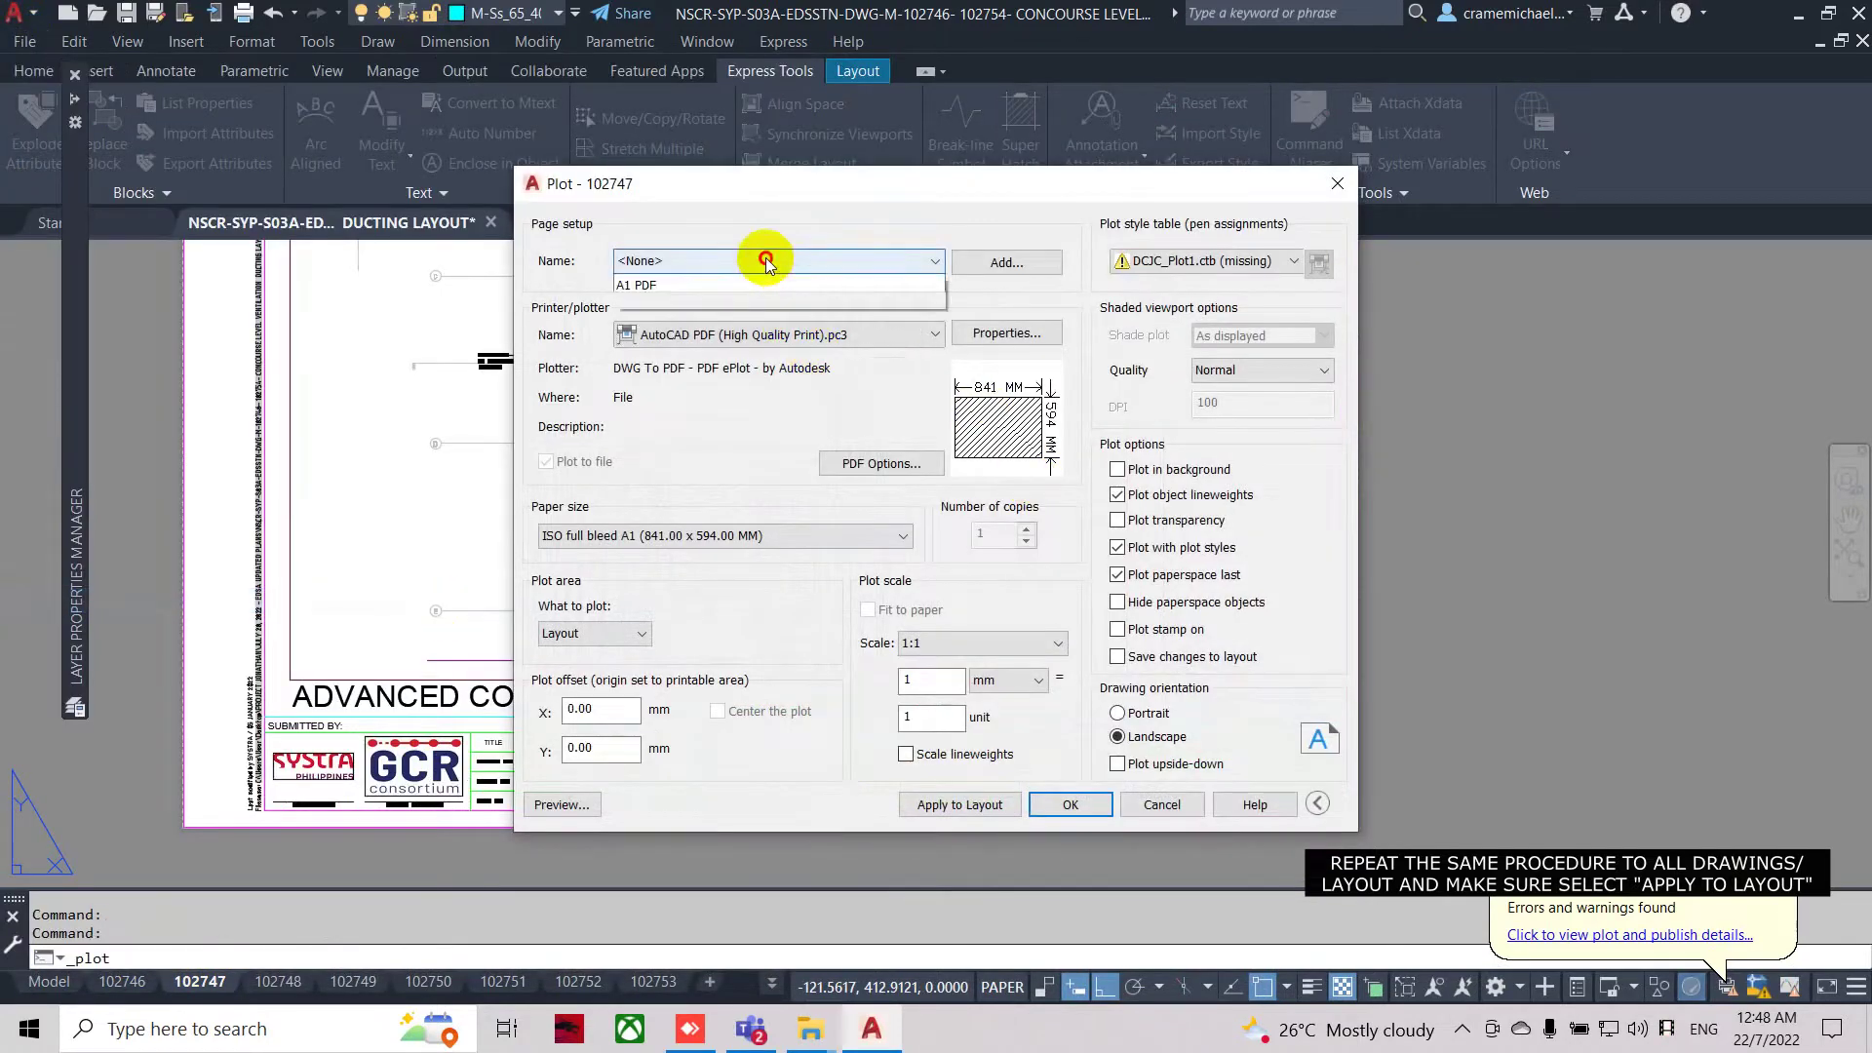
{"action": "left_click", "coordinate": [747, 300]}
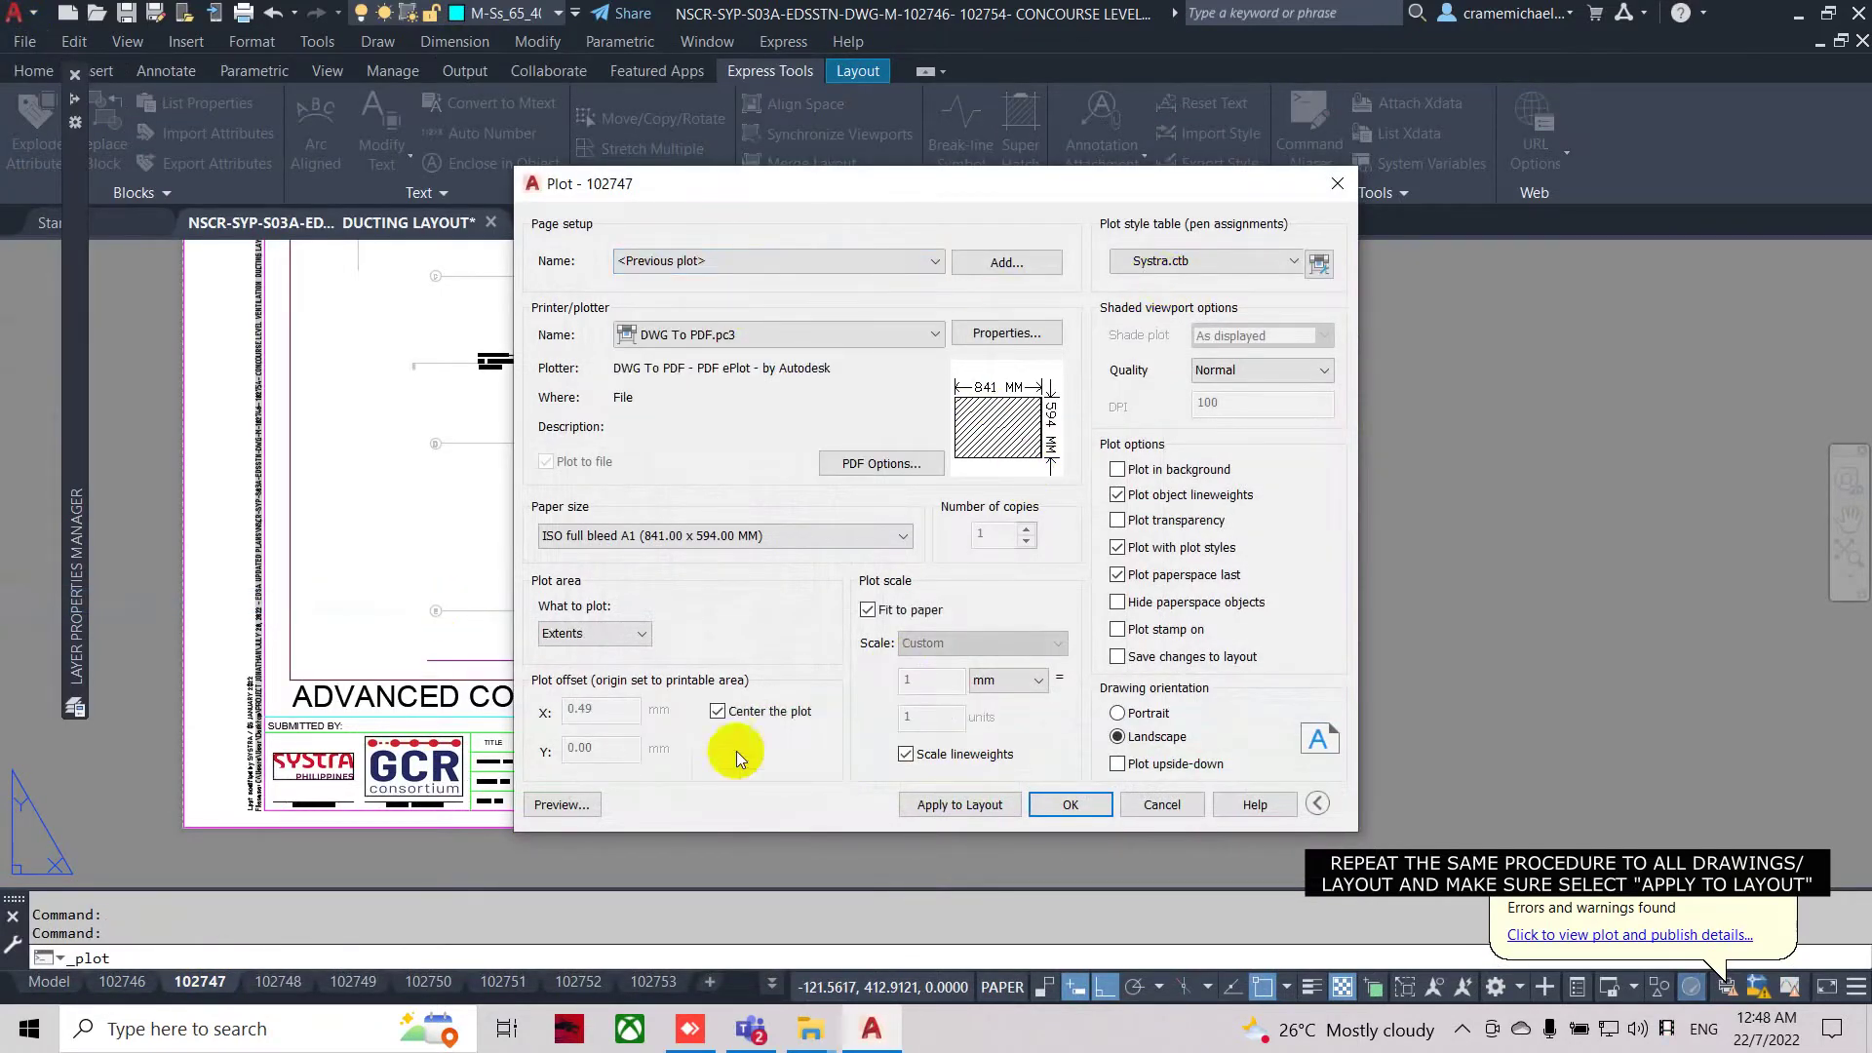
{"action": "left_click", "coordinate": [996, 815]}
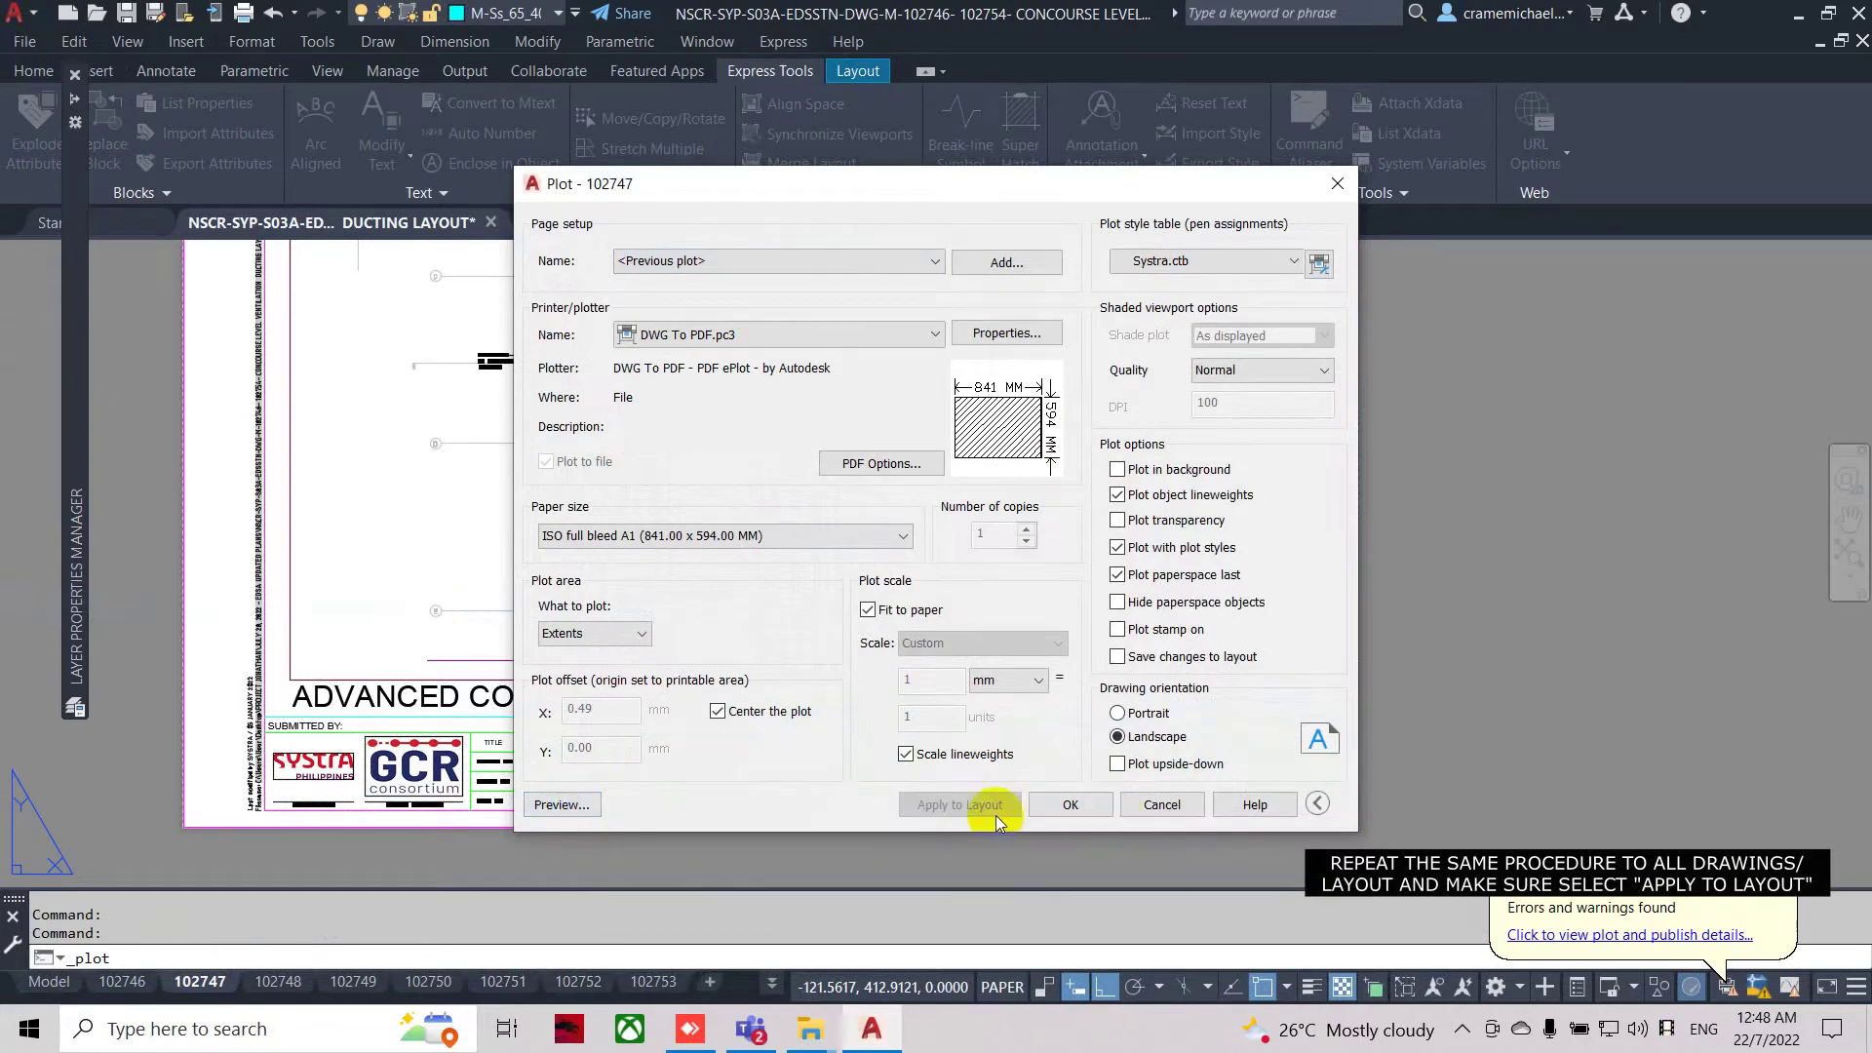
{"action": "left_click", "coordinate": [1163, 804]}
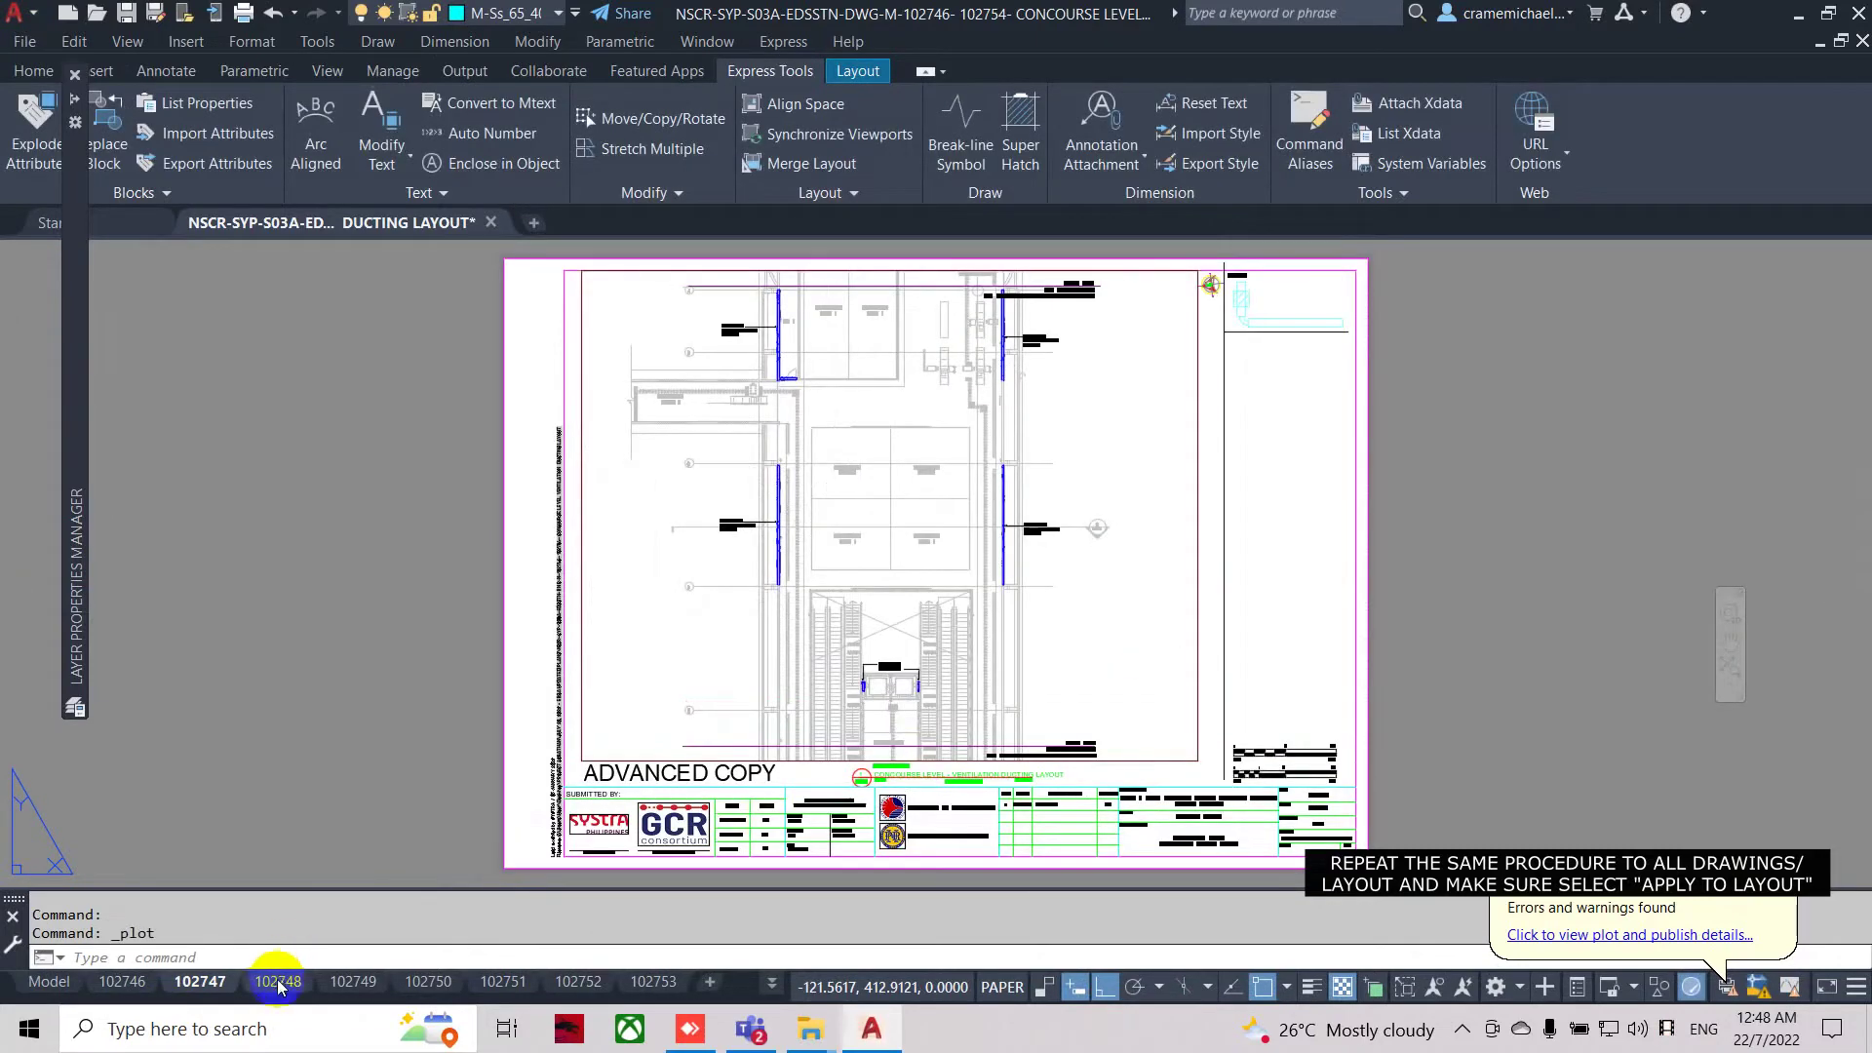
{"action": "left_click", "coordinate": [278, 981]}
{"action": "left_click", "coordinate": [24, 41]}
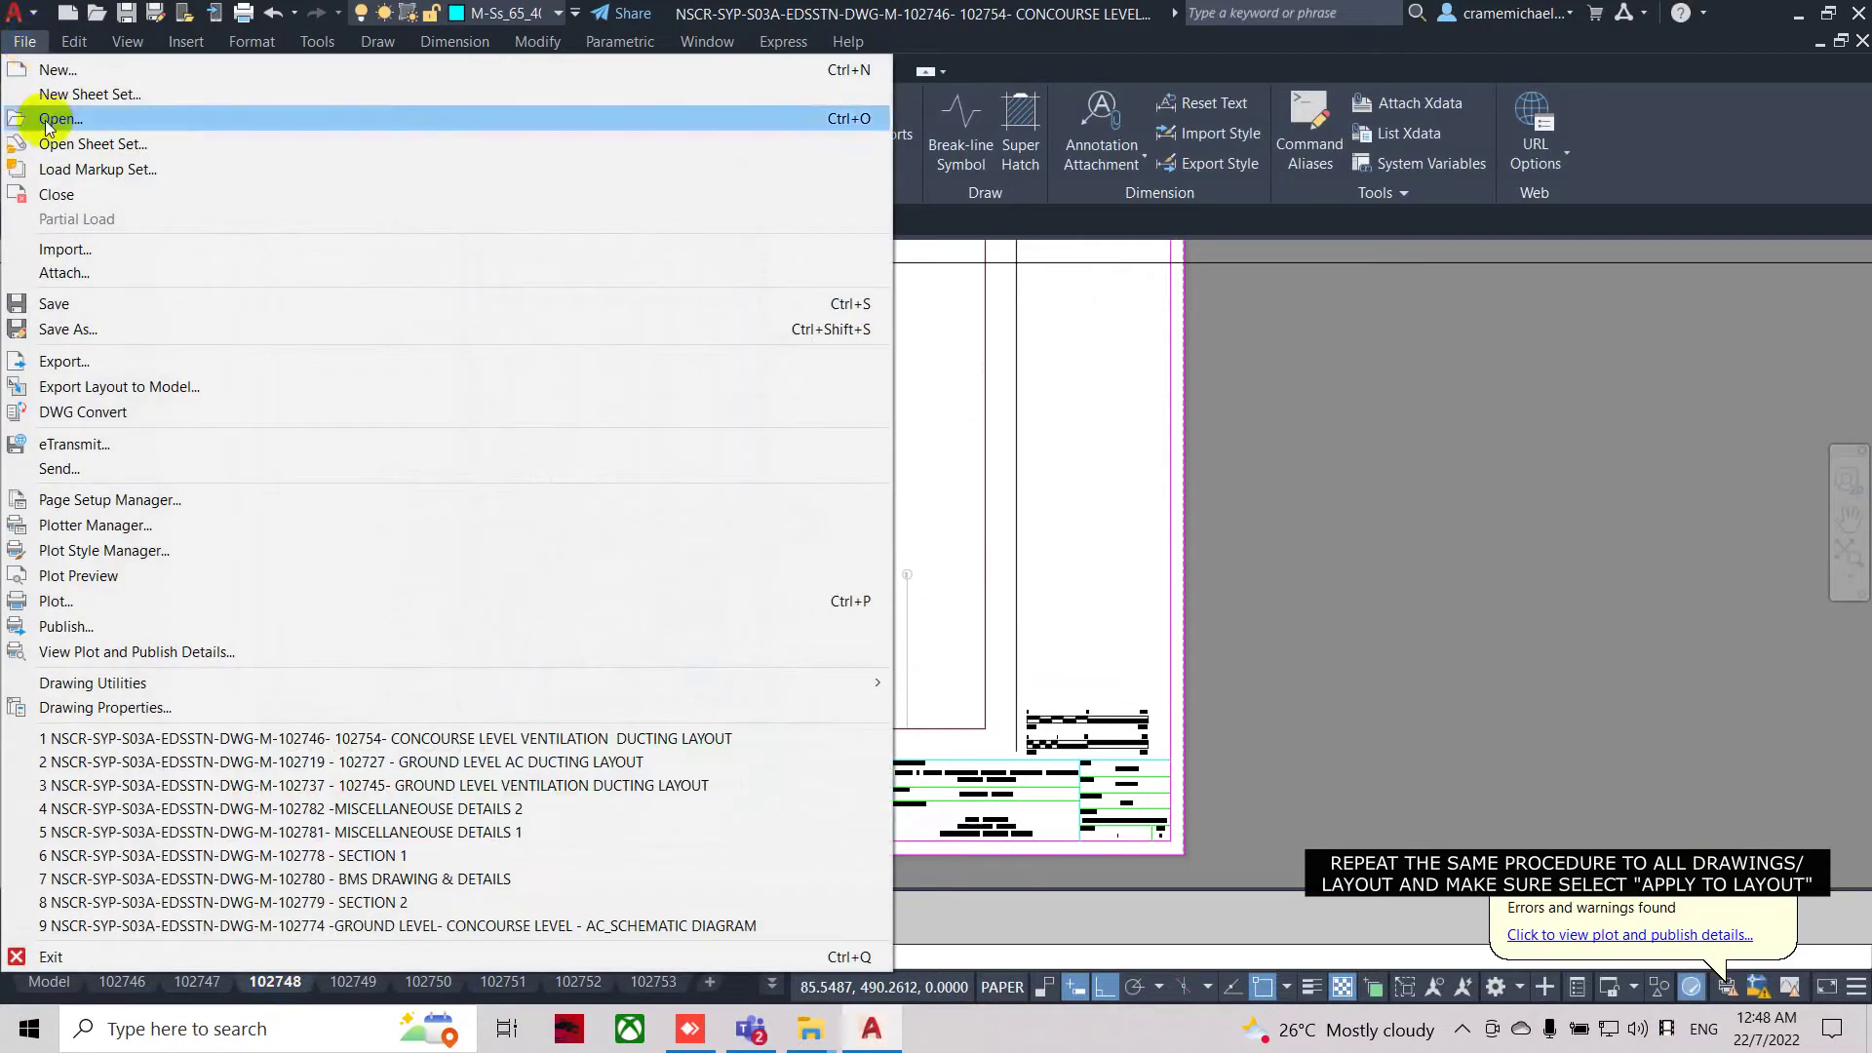
Apply the <Previous plot> DWG To PDF setup to layout 102748.
{"action": "left_click", "coordinate": [96, 594]}
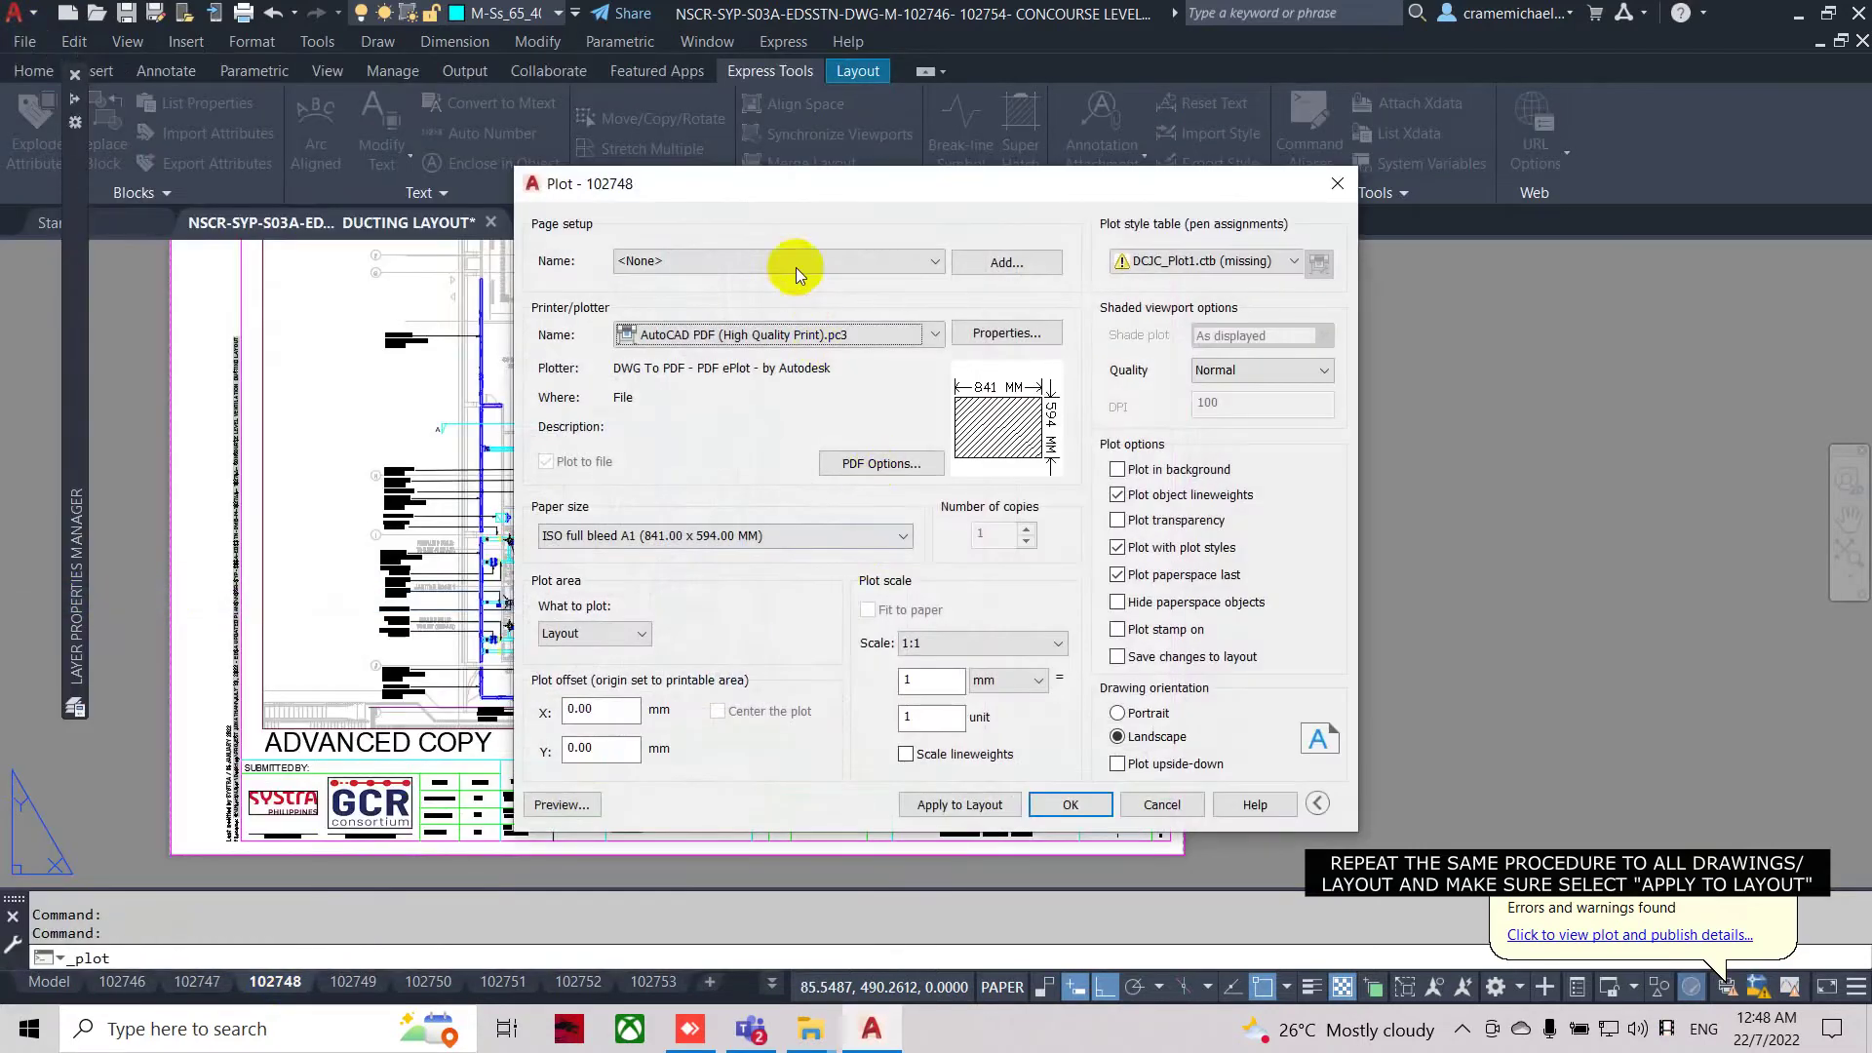
{"action": "left_click", "coordinate": [795, 267]}
{"action": "left_click", "coordinate": [780, 301]}
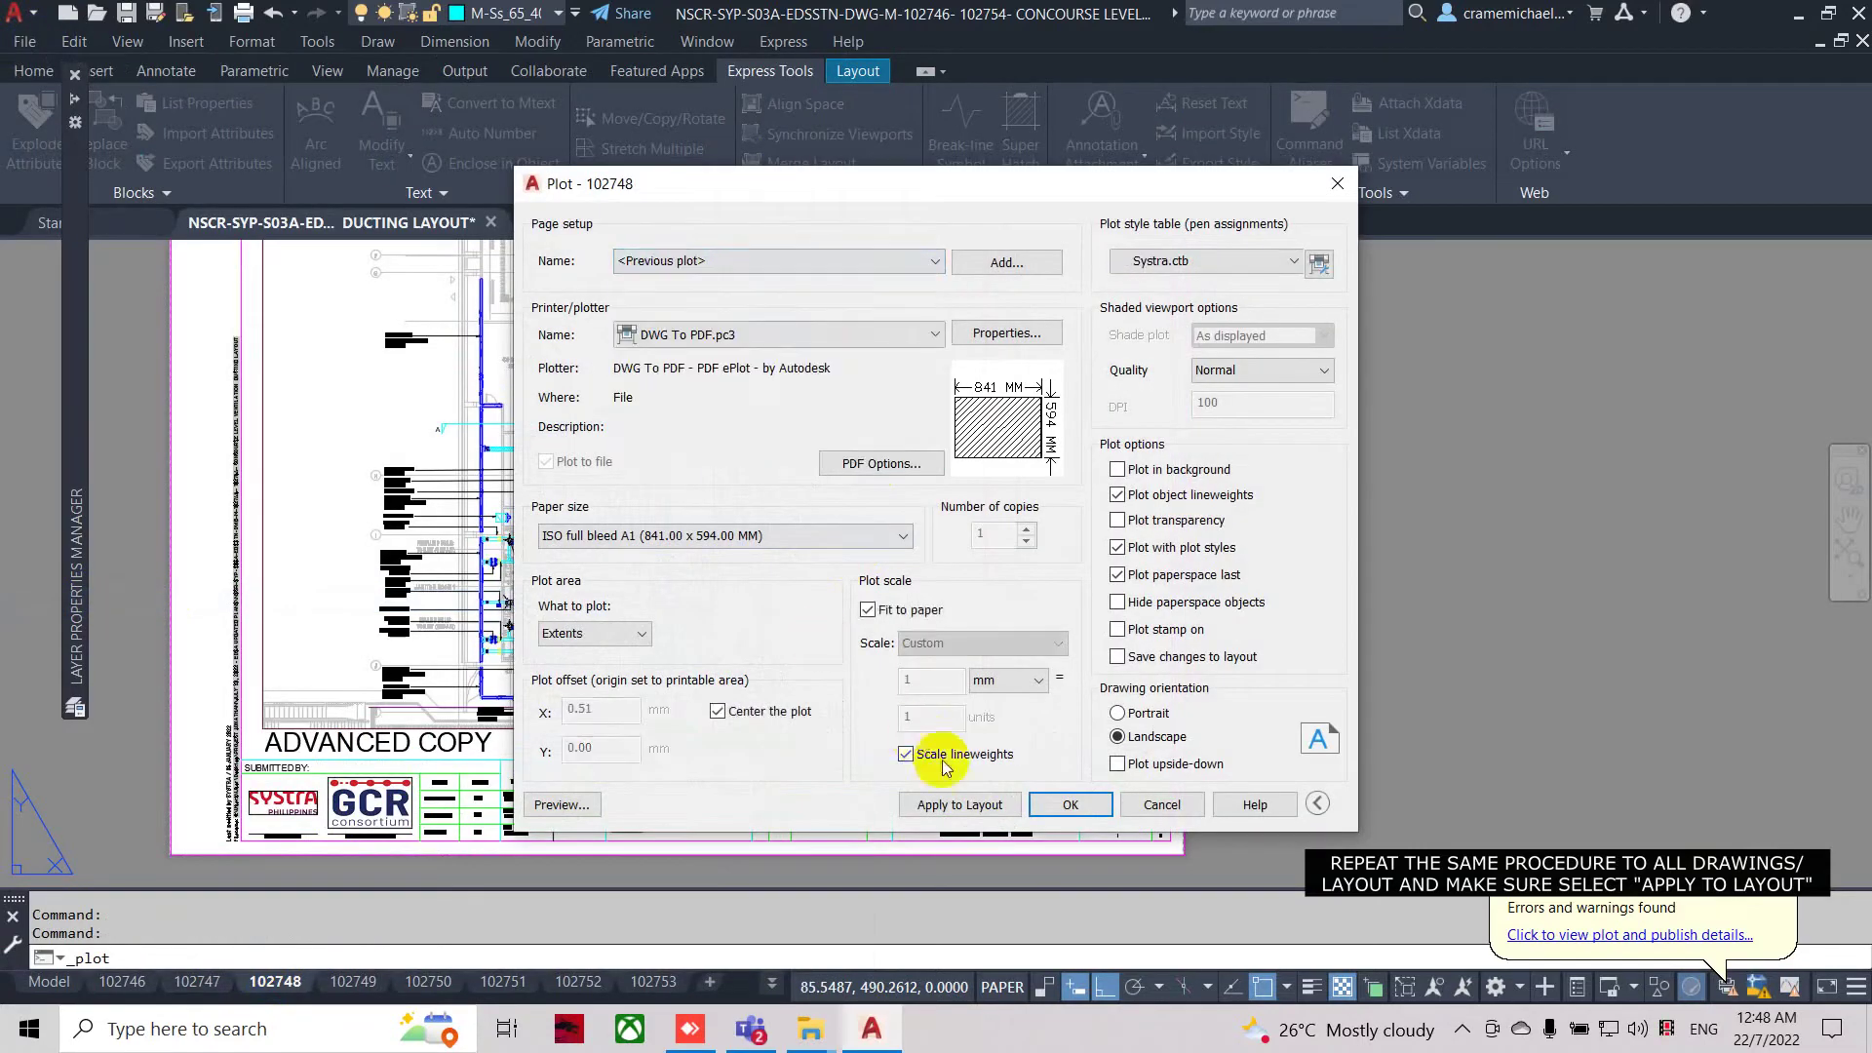
{"action": "left_click", "coordinate": [971, 806]}
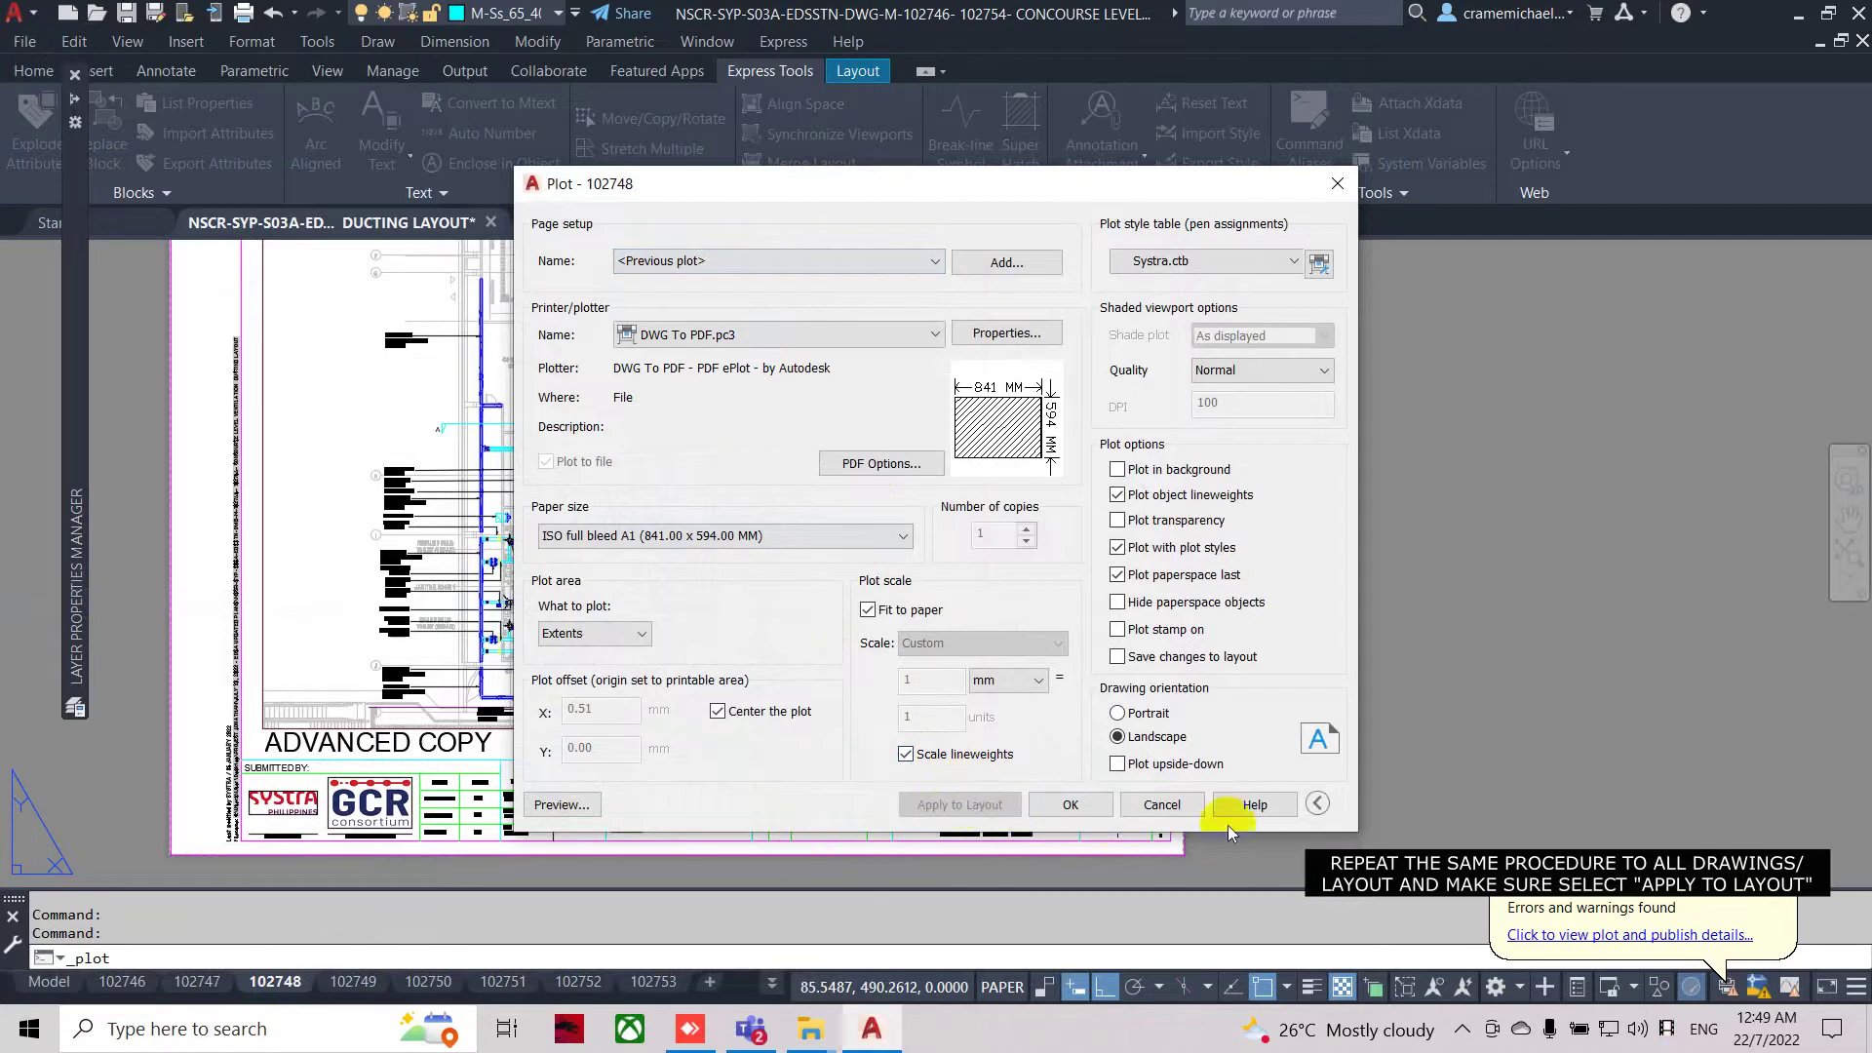
{"action": "left_click", "coordinate": [1177, 805]}
Give layout 102749 the <Previous plot> DWG To PDF page setup.
{"action": "left_click", "coordinate": [361, 989]}
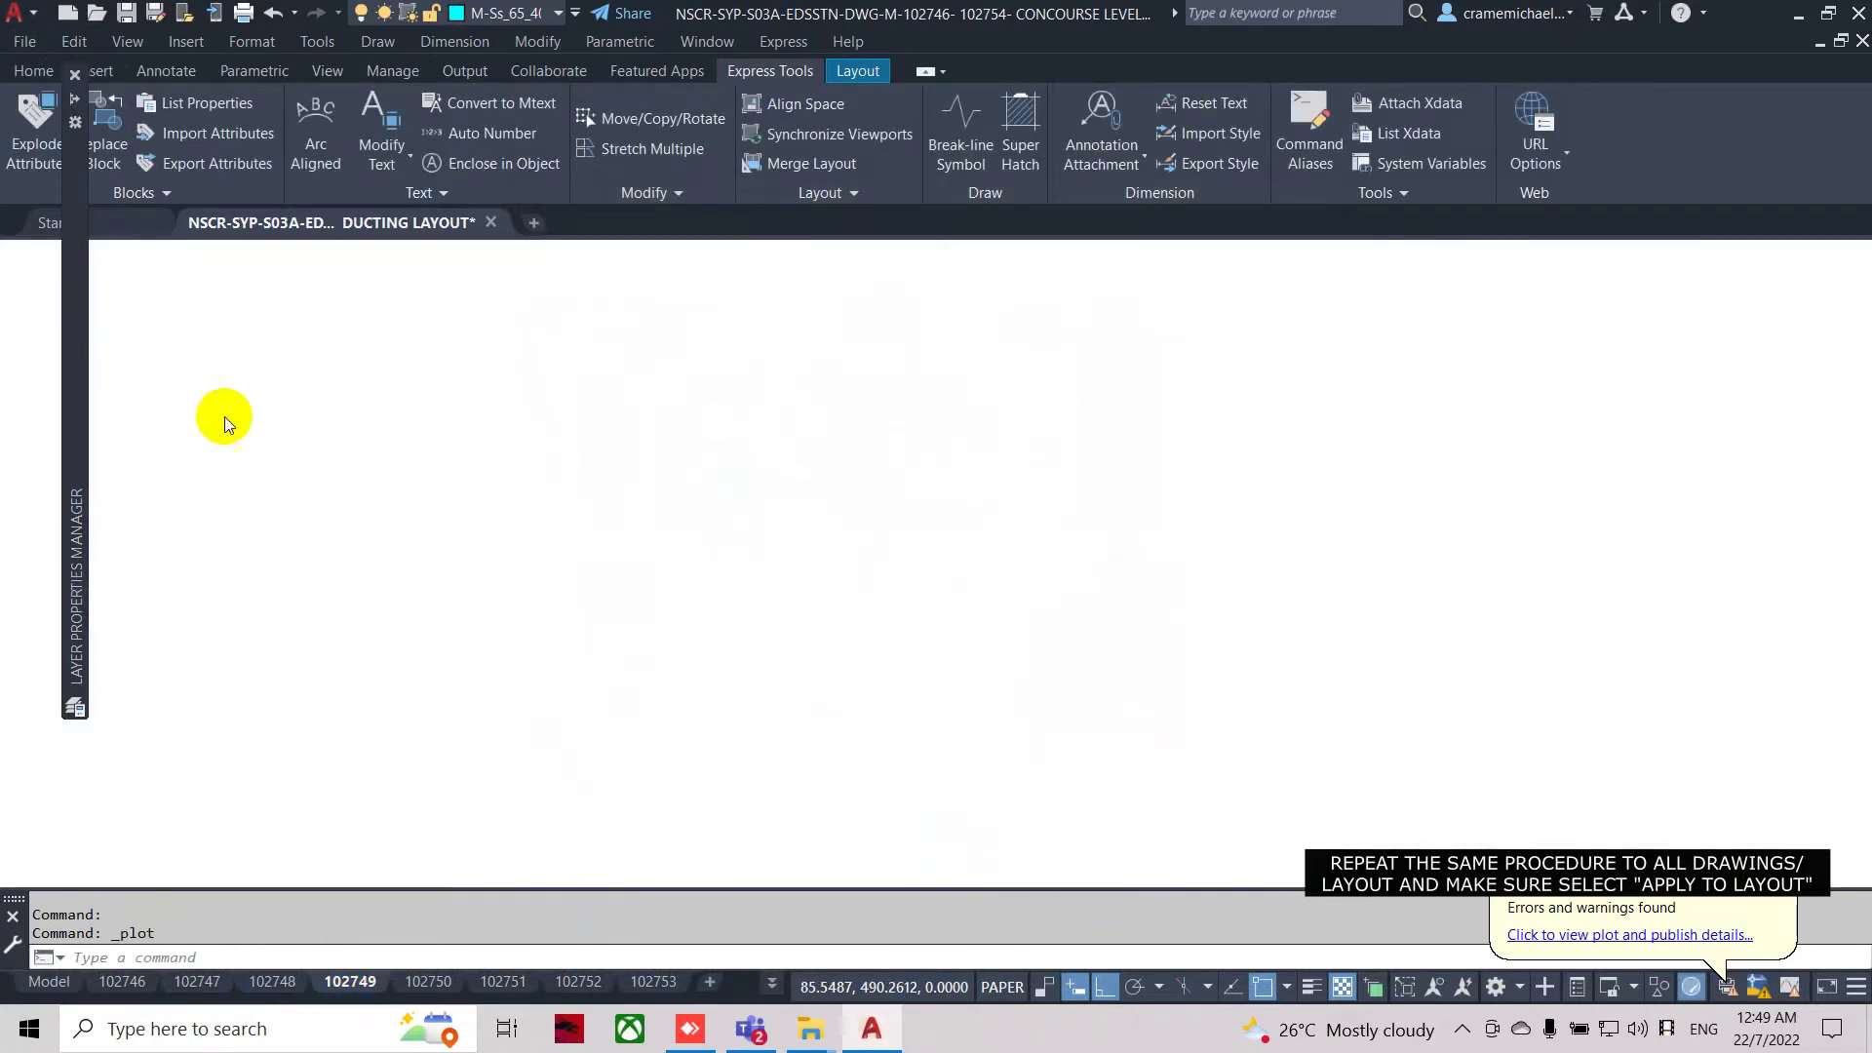
{"action": "left_click", "coordinate": [24, 41]}
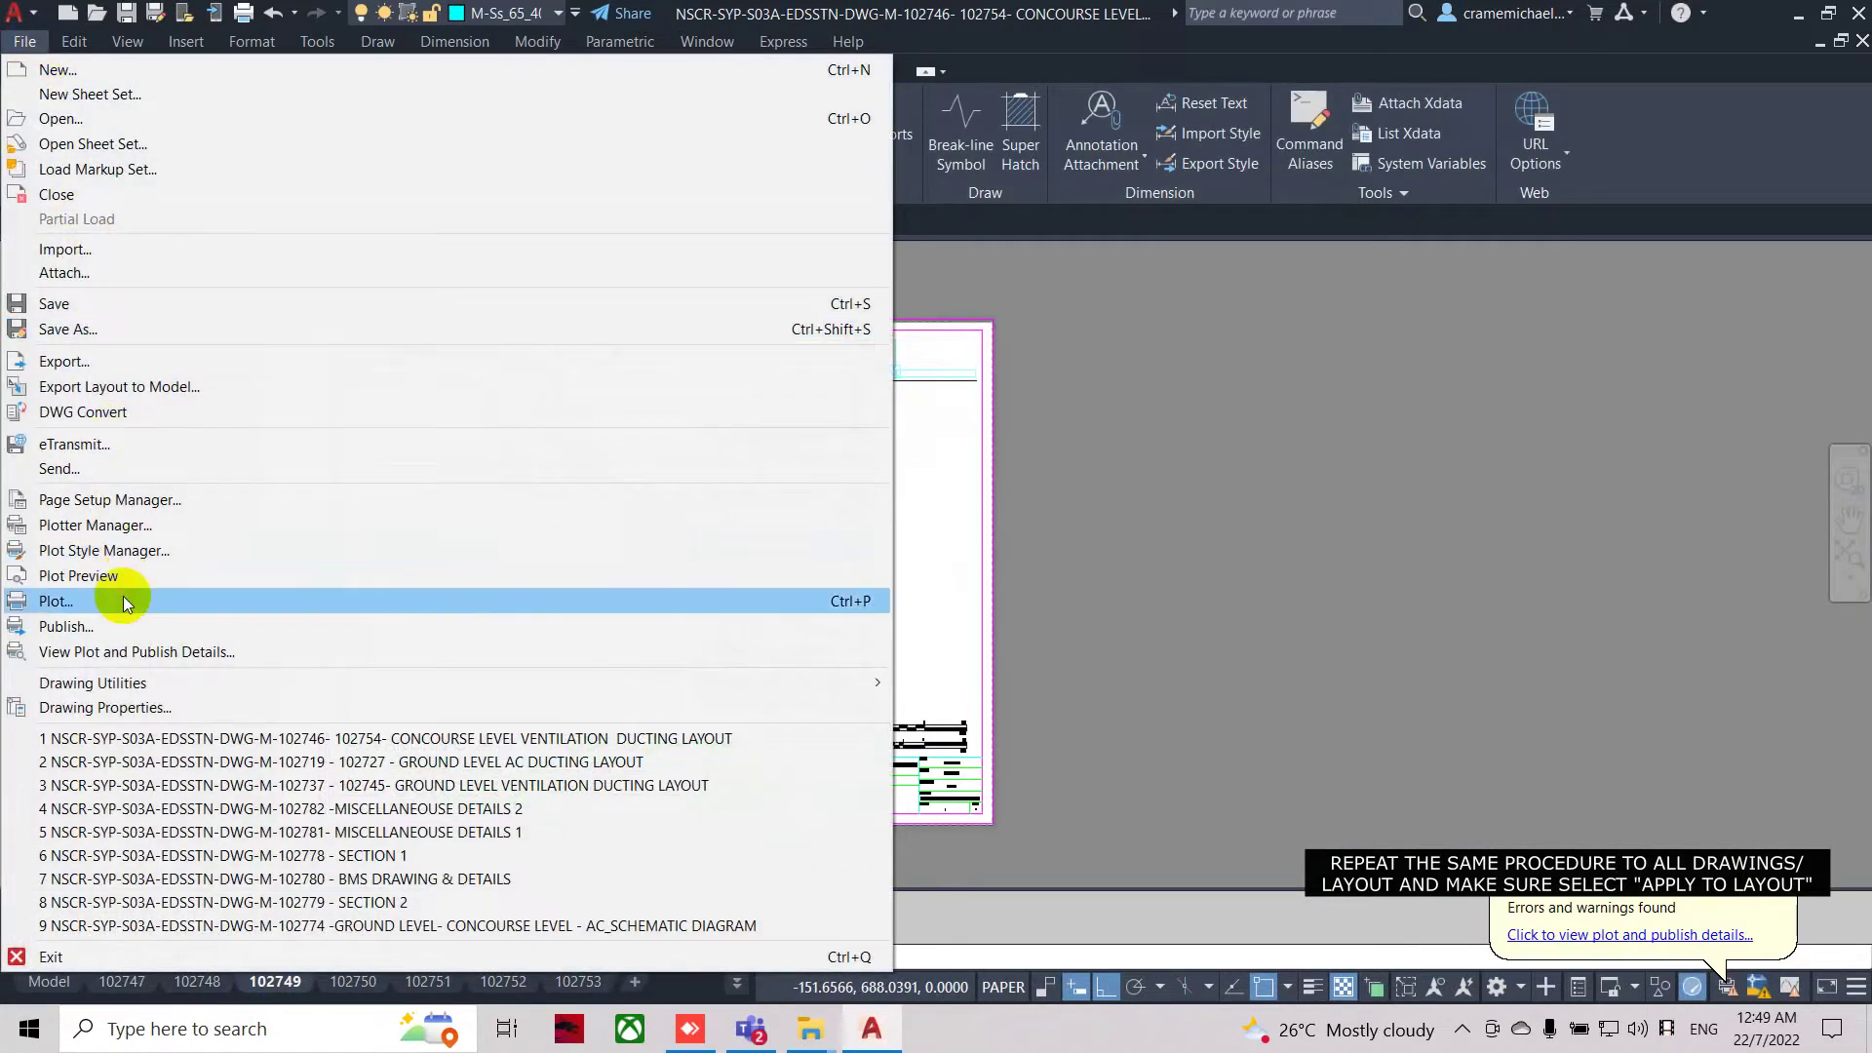
{"action": "left_click", "coordinate": [122, 599]}
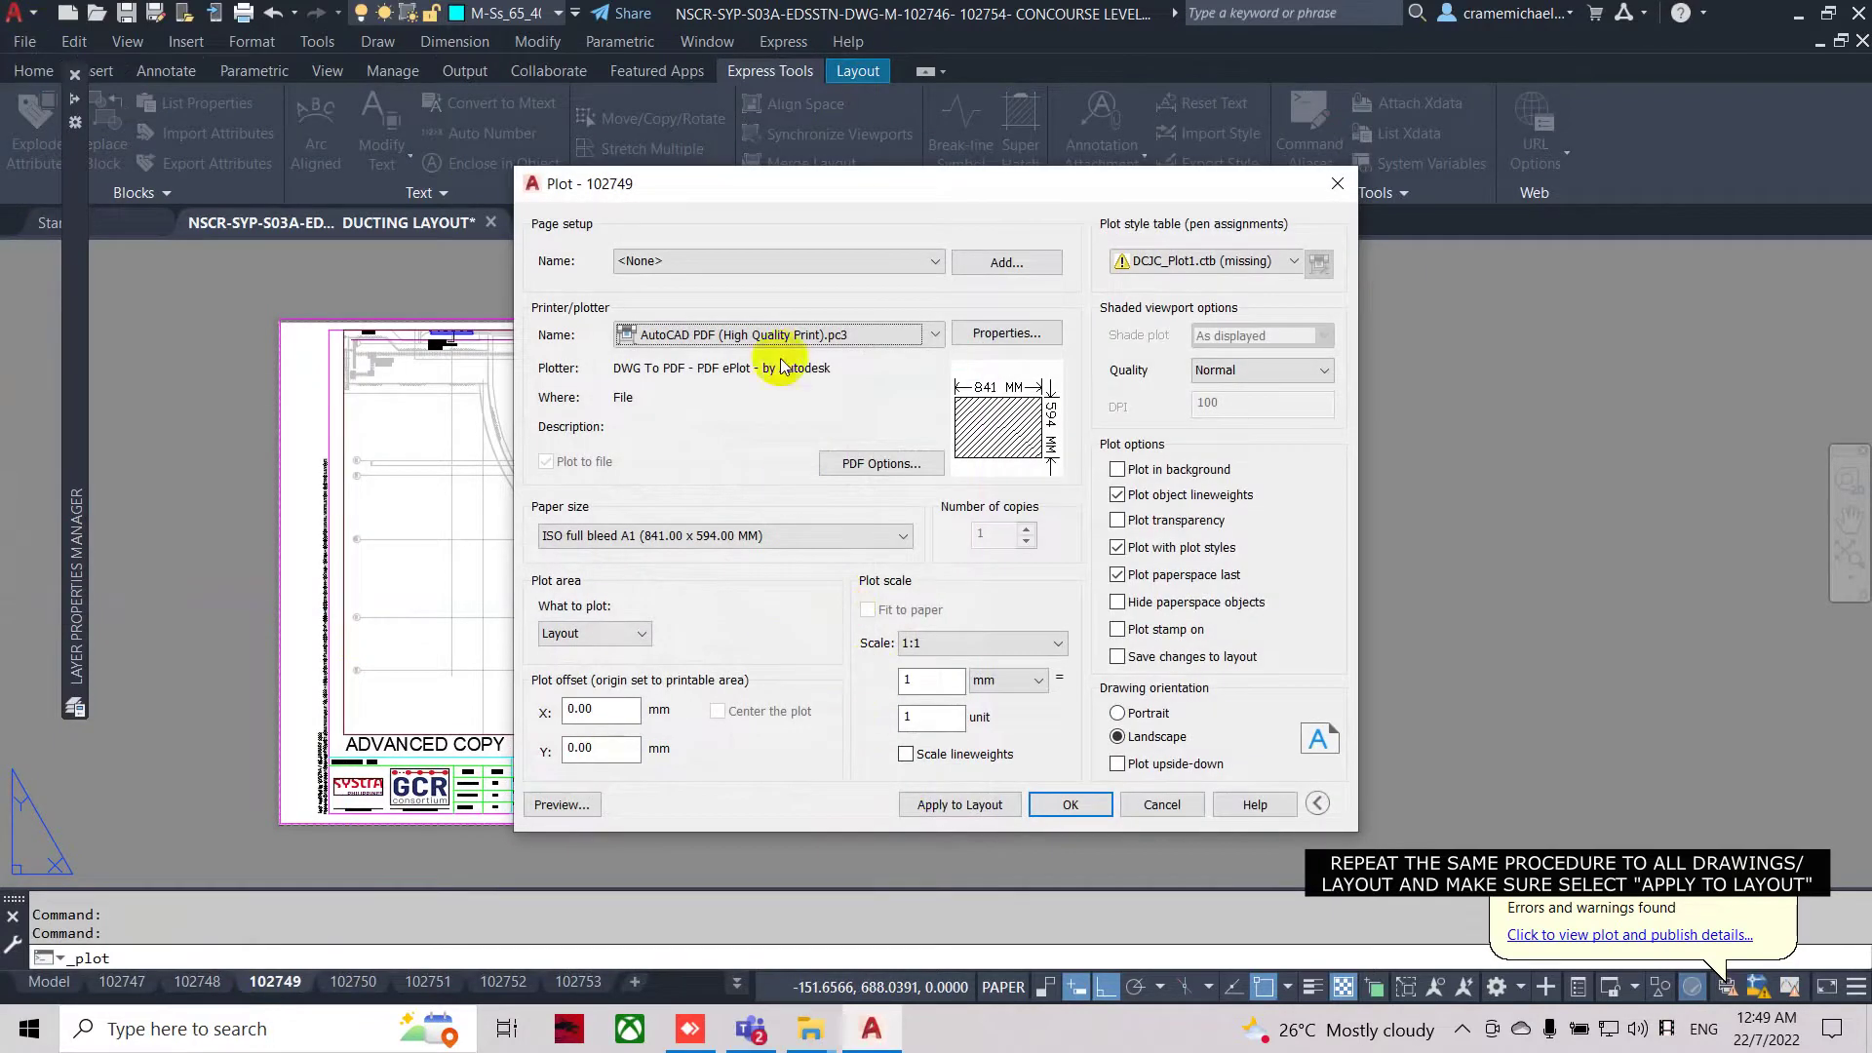
{"action": "left_click", "coordinate": [775, 262]}
{"action": "left_click", "coordinate": [765, 293]}
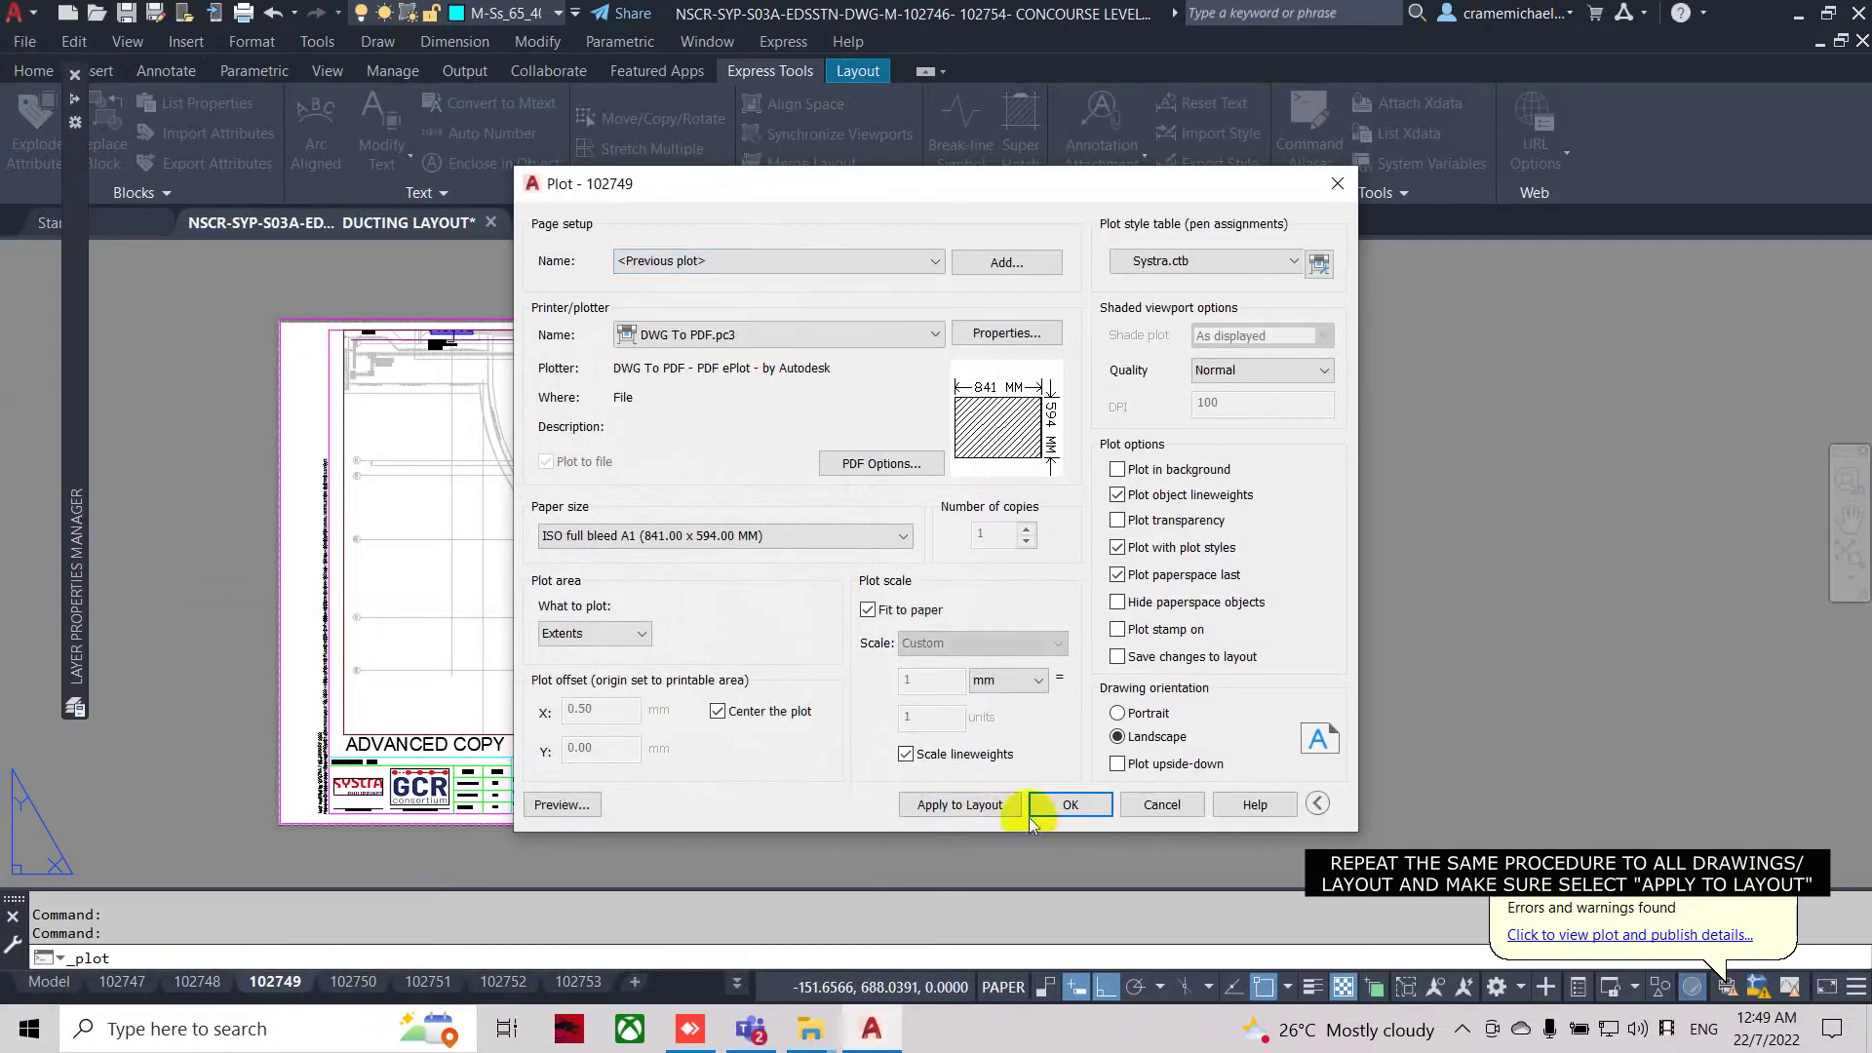
{"action": "left_click", "coordinate": [1164, 805]}
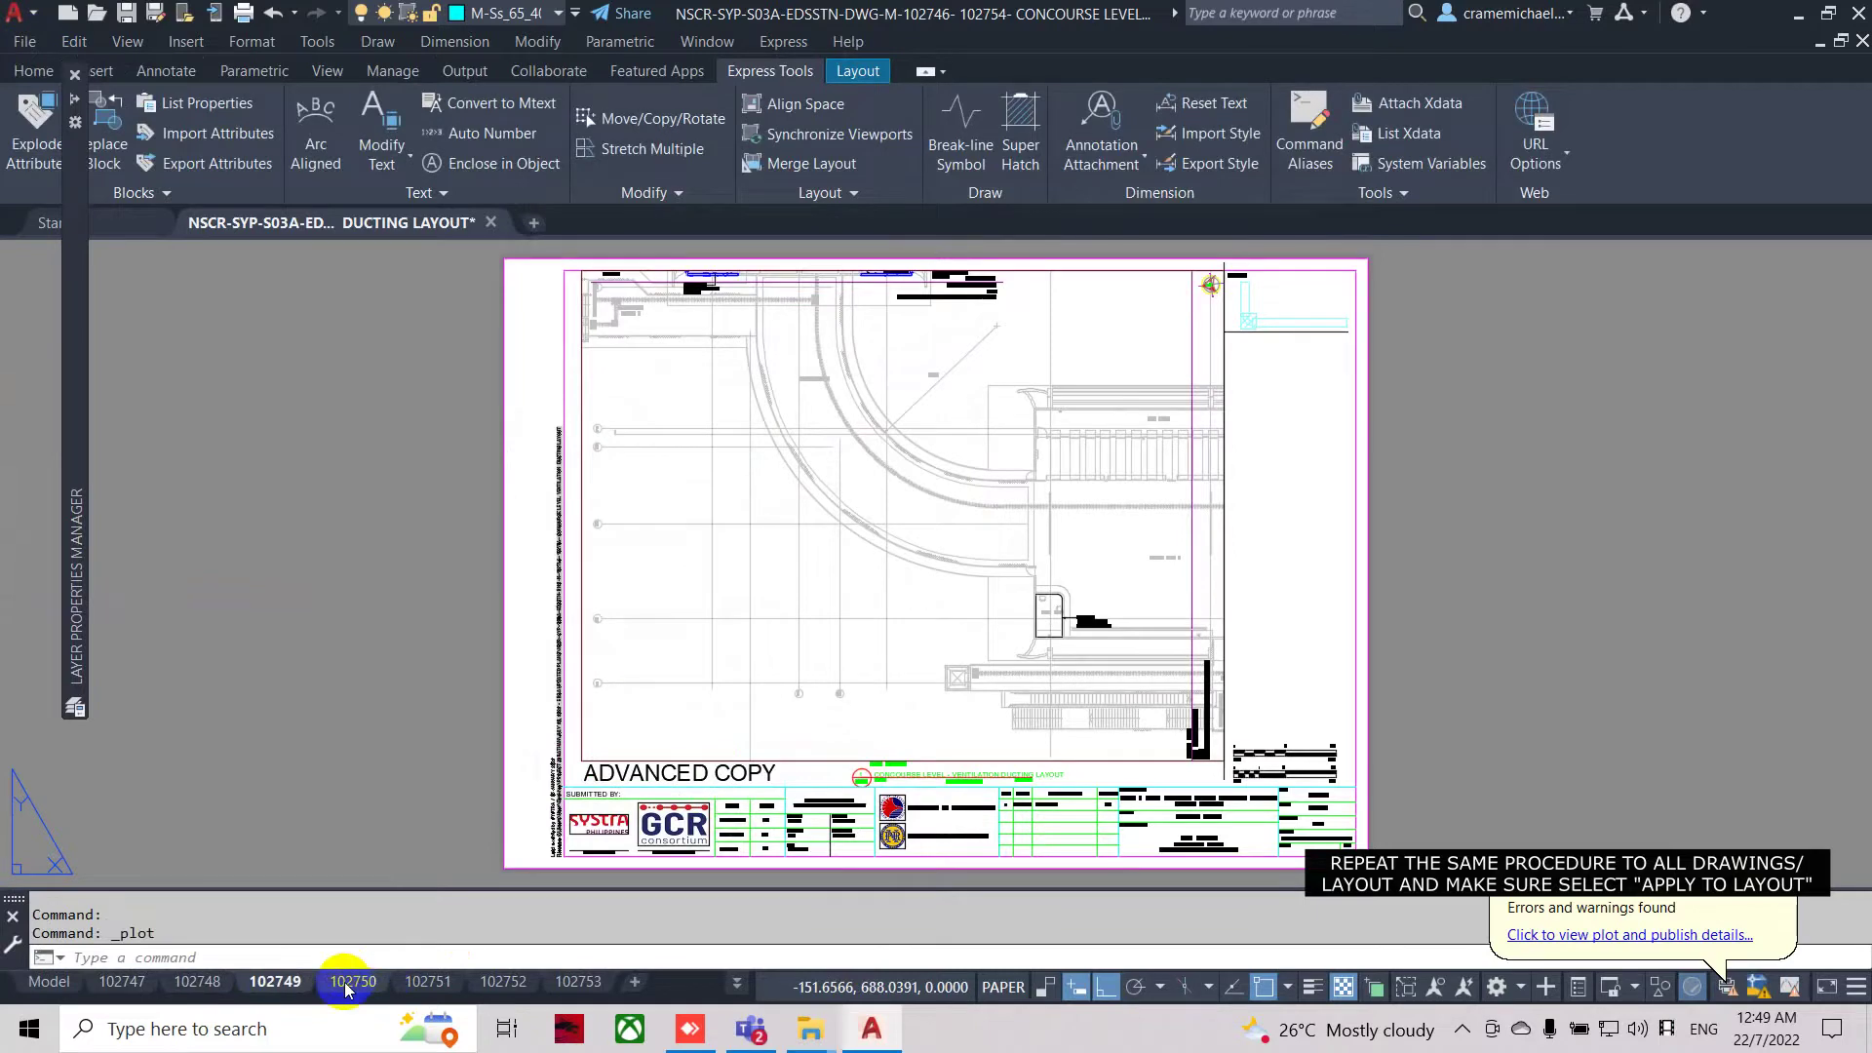
Give layout 102750 the <Previous plot> DWG To PDF page setup.
{"action": "left_click", "coordinate": [351, 982]}
{"action": "left_click", "coordinate": [33, 39]}
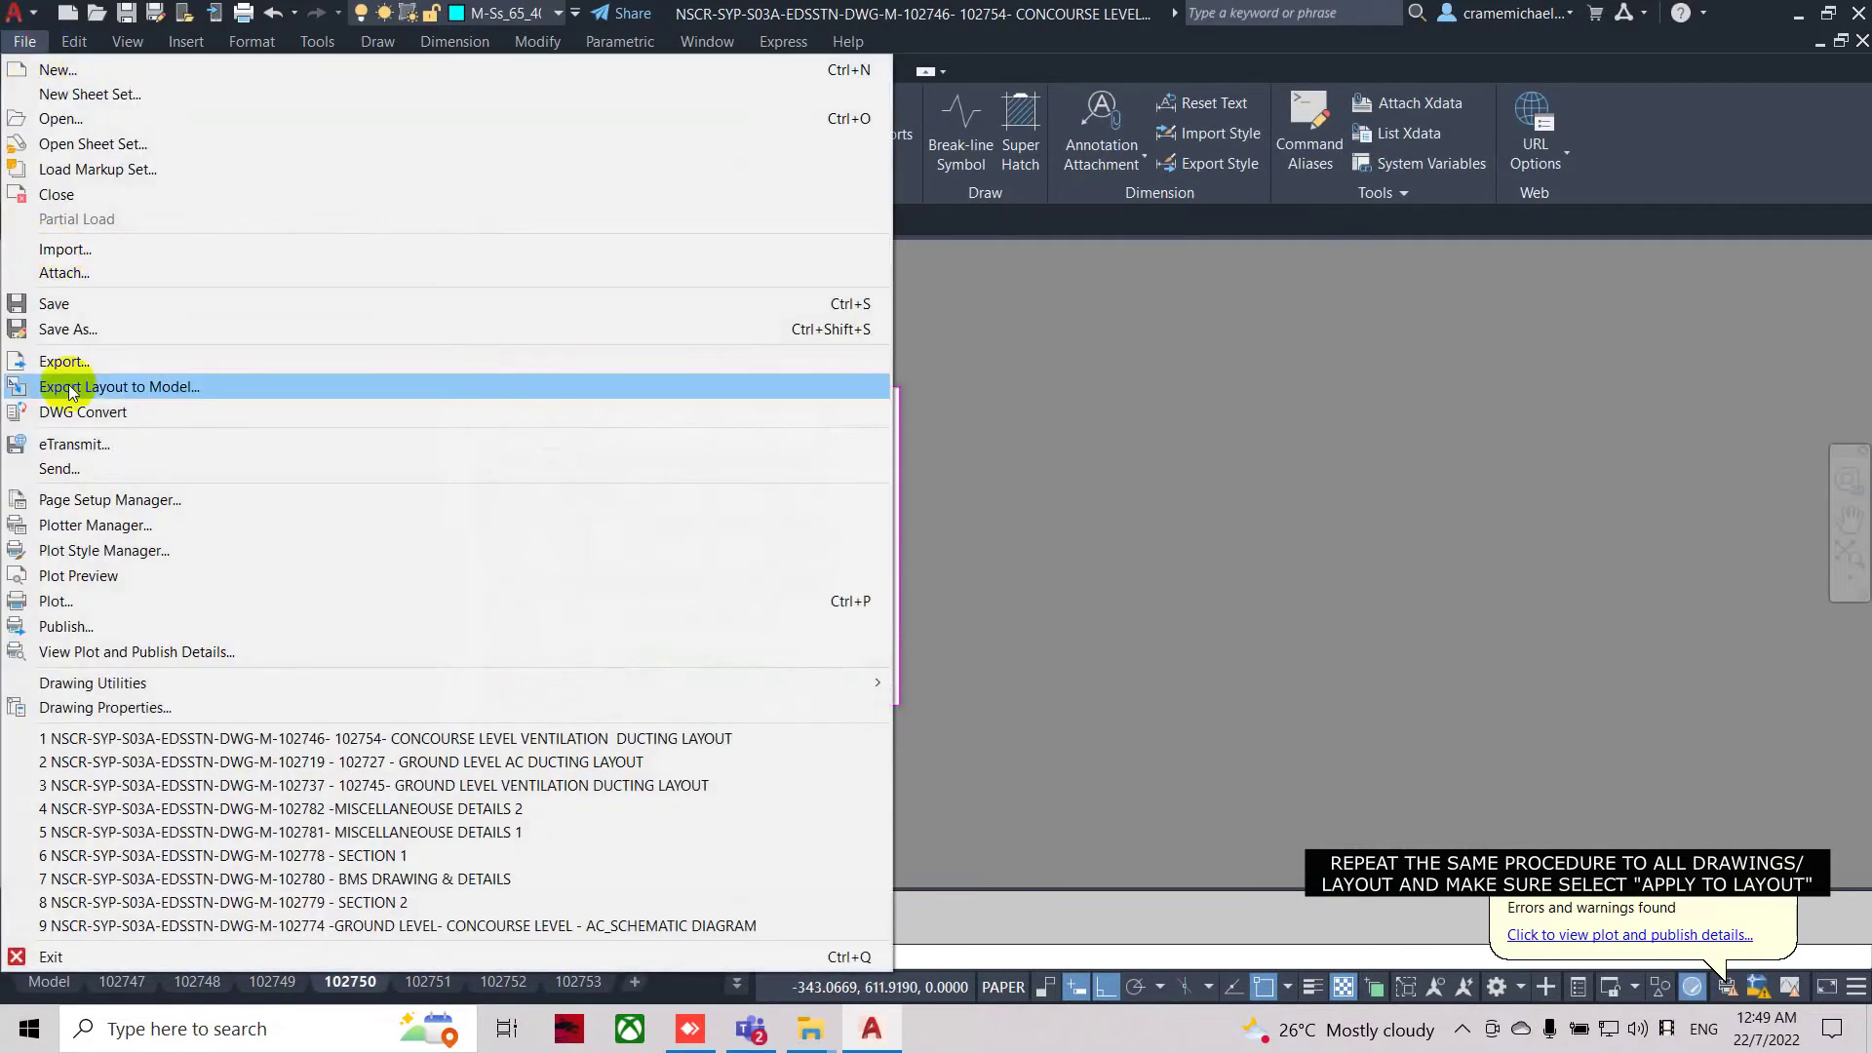
{"action": "left_click", "coordinate": [309, 601]}
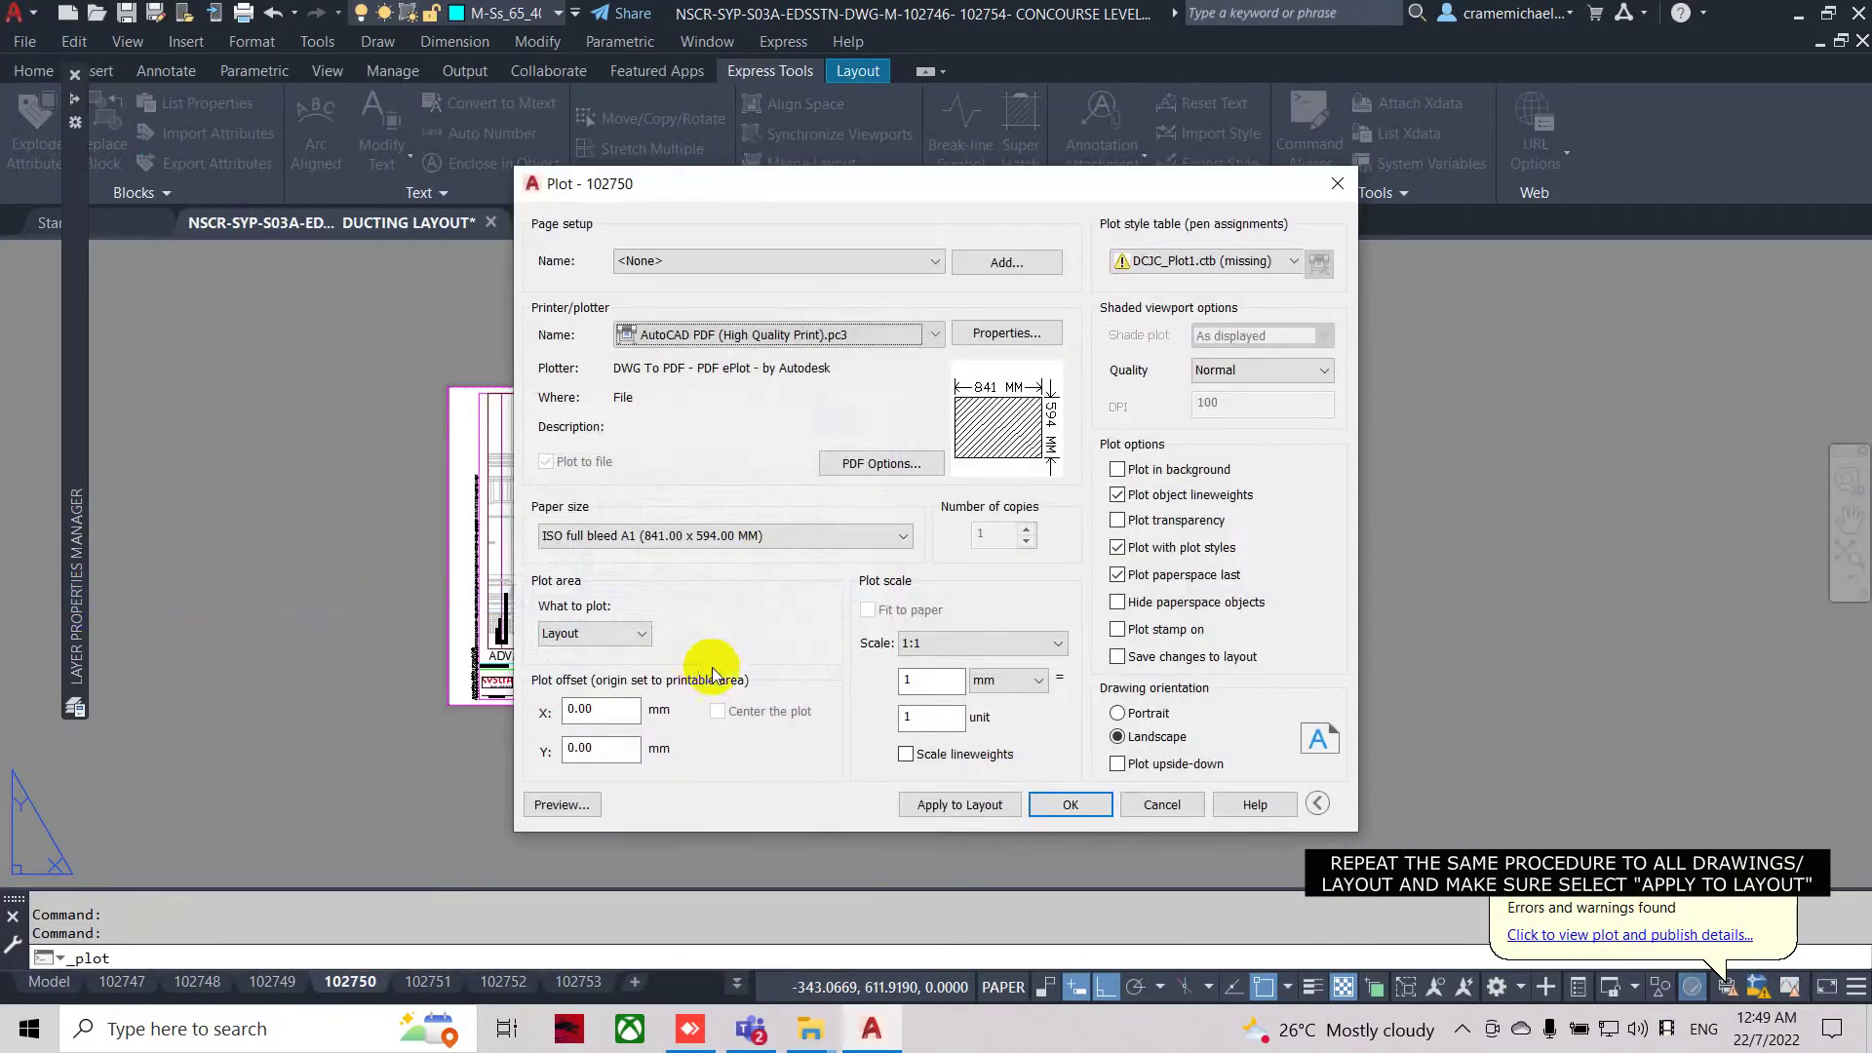
{"action": "left_click", "coordinate": [741, 265]}
{"action": "left_click", "coordinate": [738, 294]}
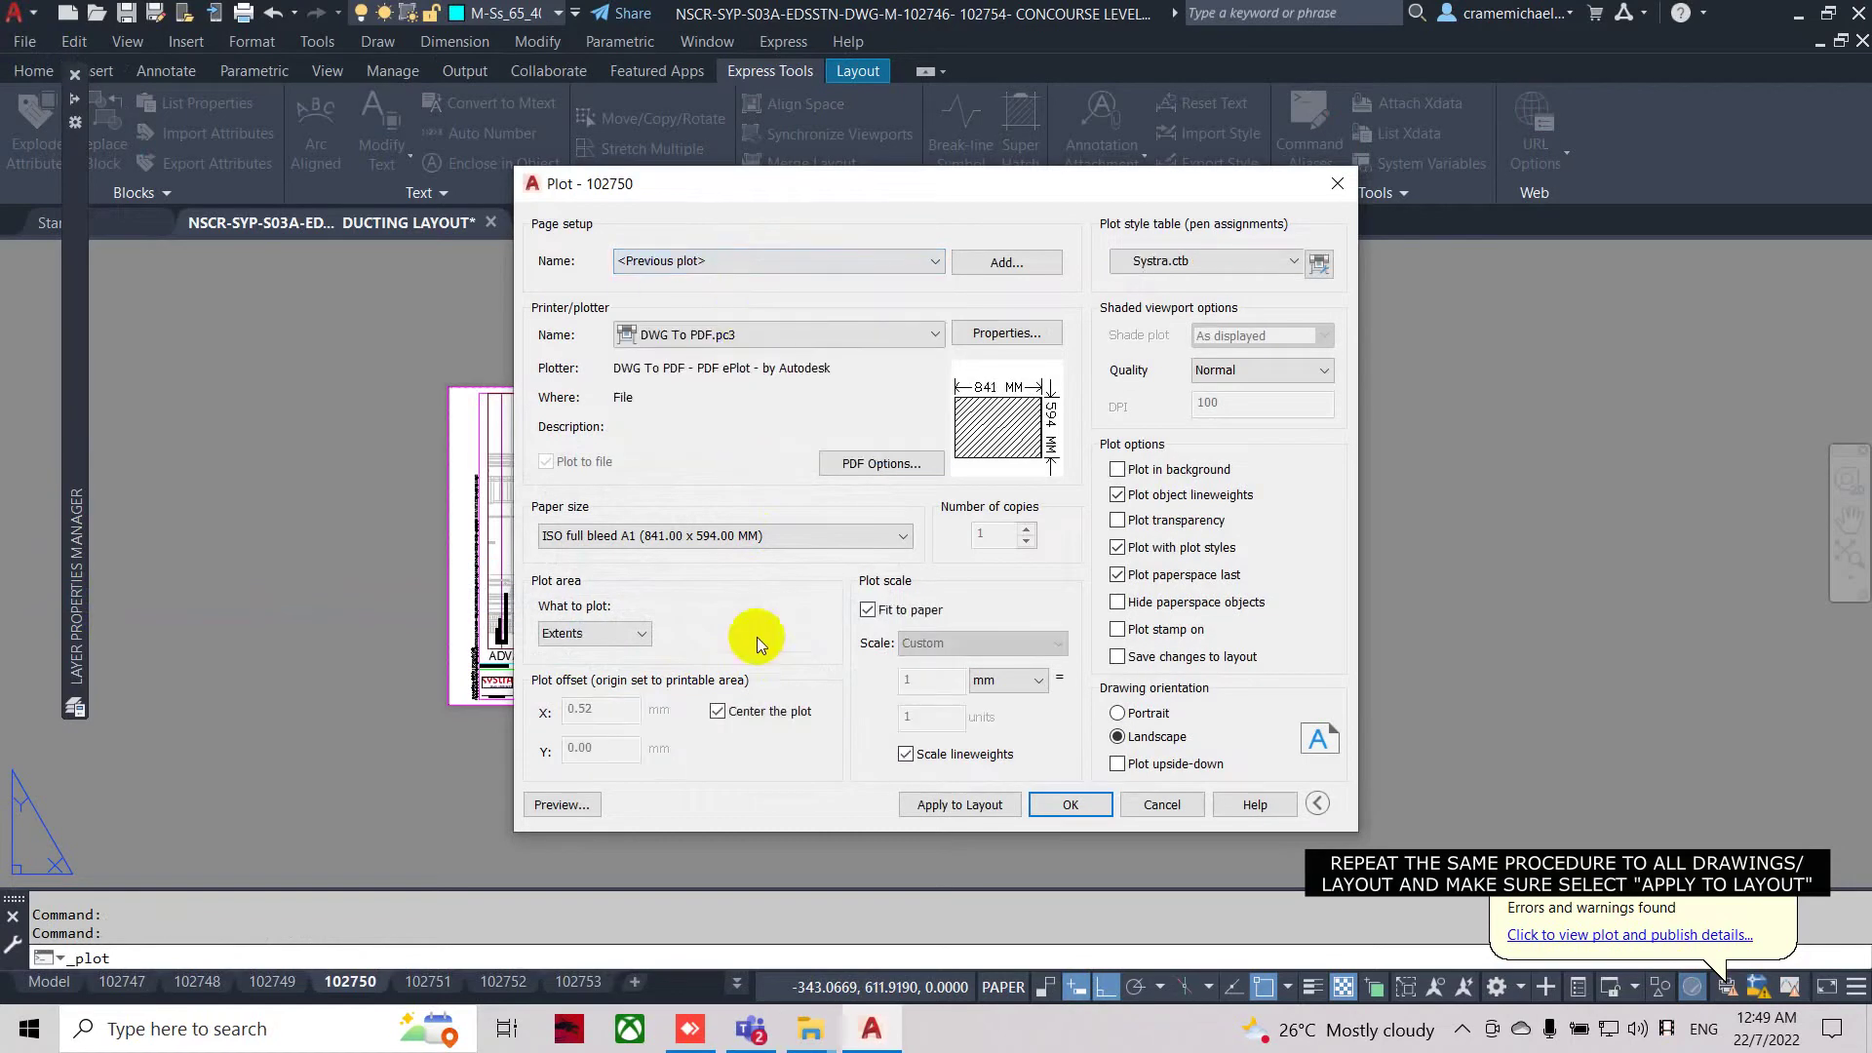
{"action": "left_click", "coordinate": [1133, 804]}
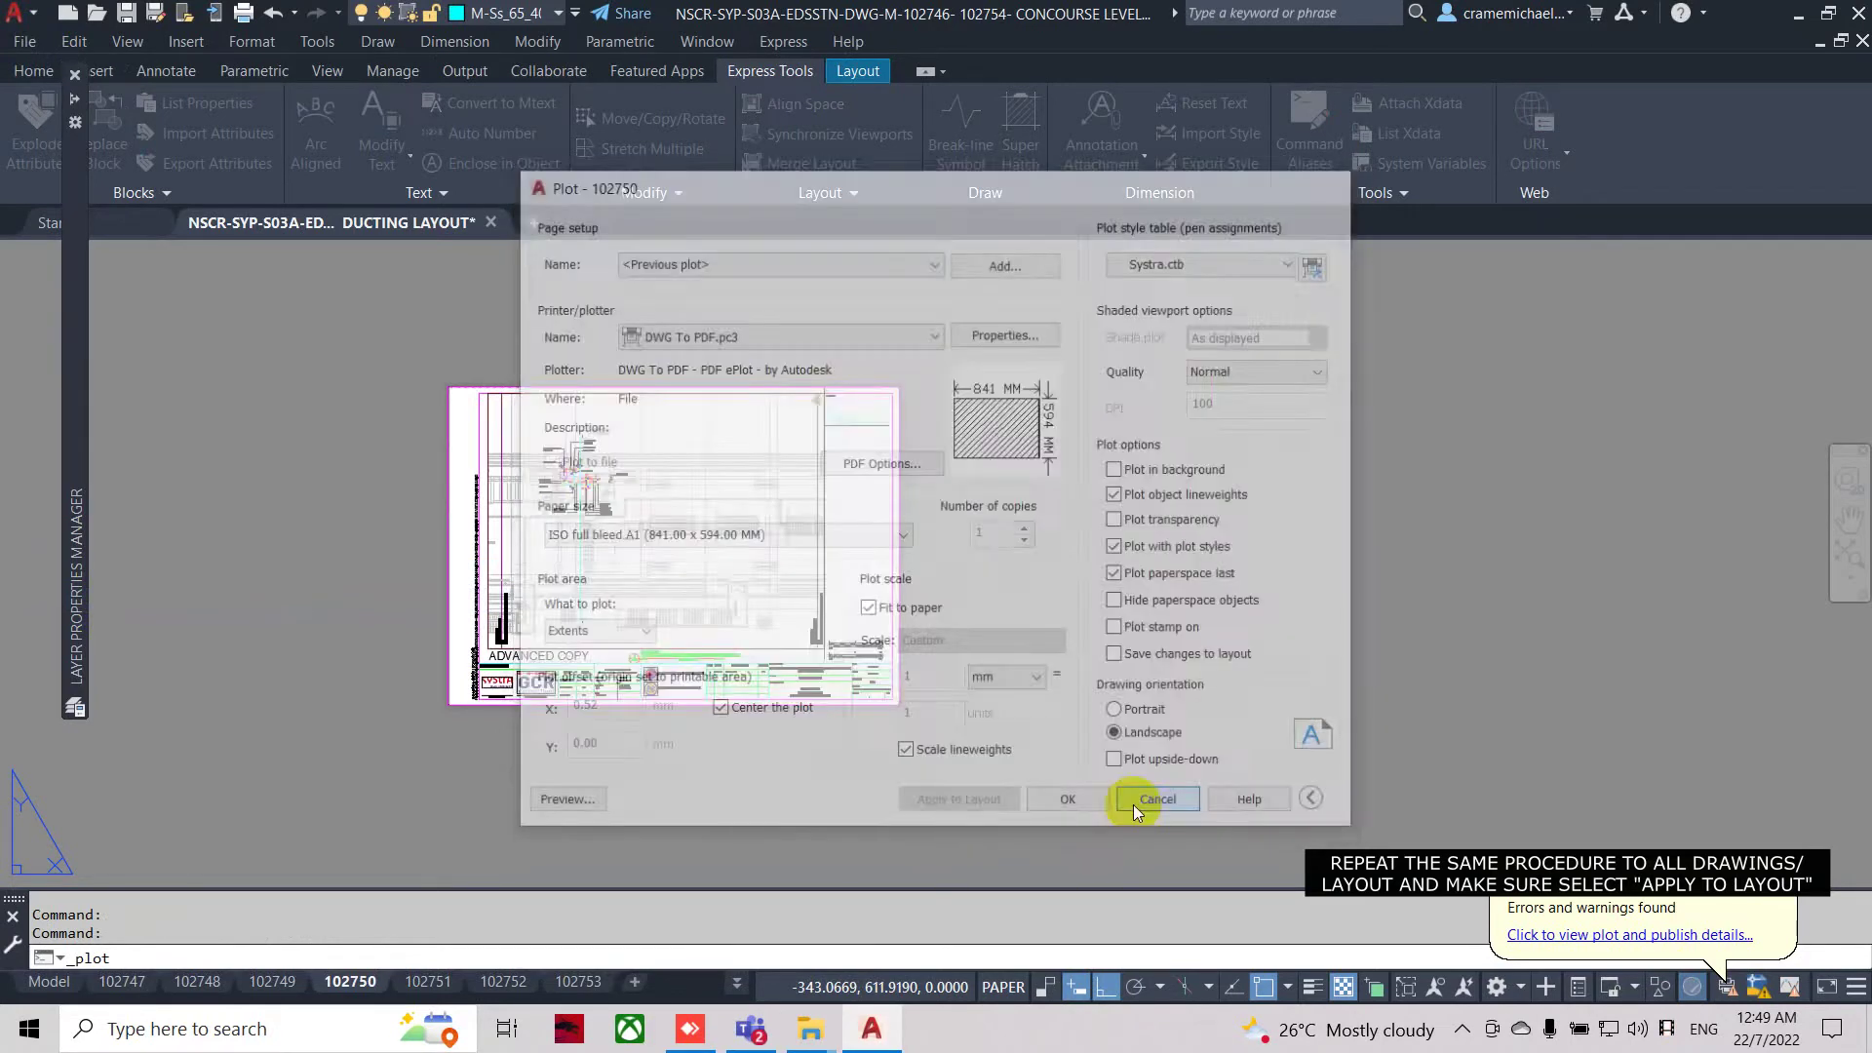
Apply the <Previous plot> setup to layout 102751 and close the Plot dialog.
{"action": "left_click", "coordinate": [456, 983]}
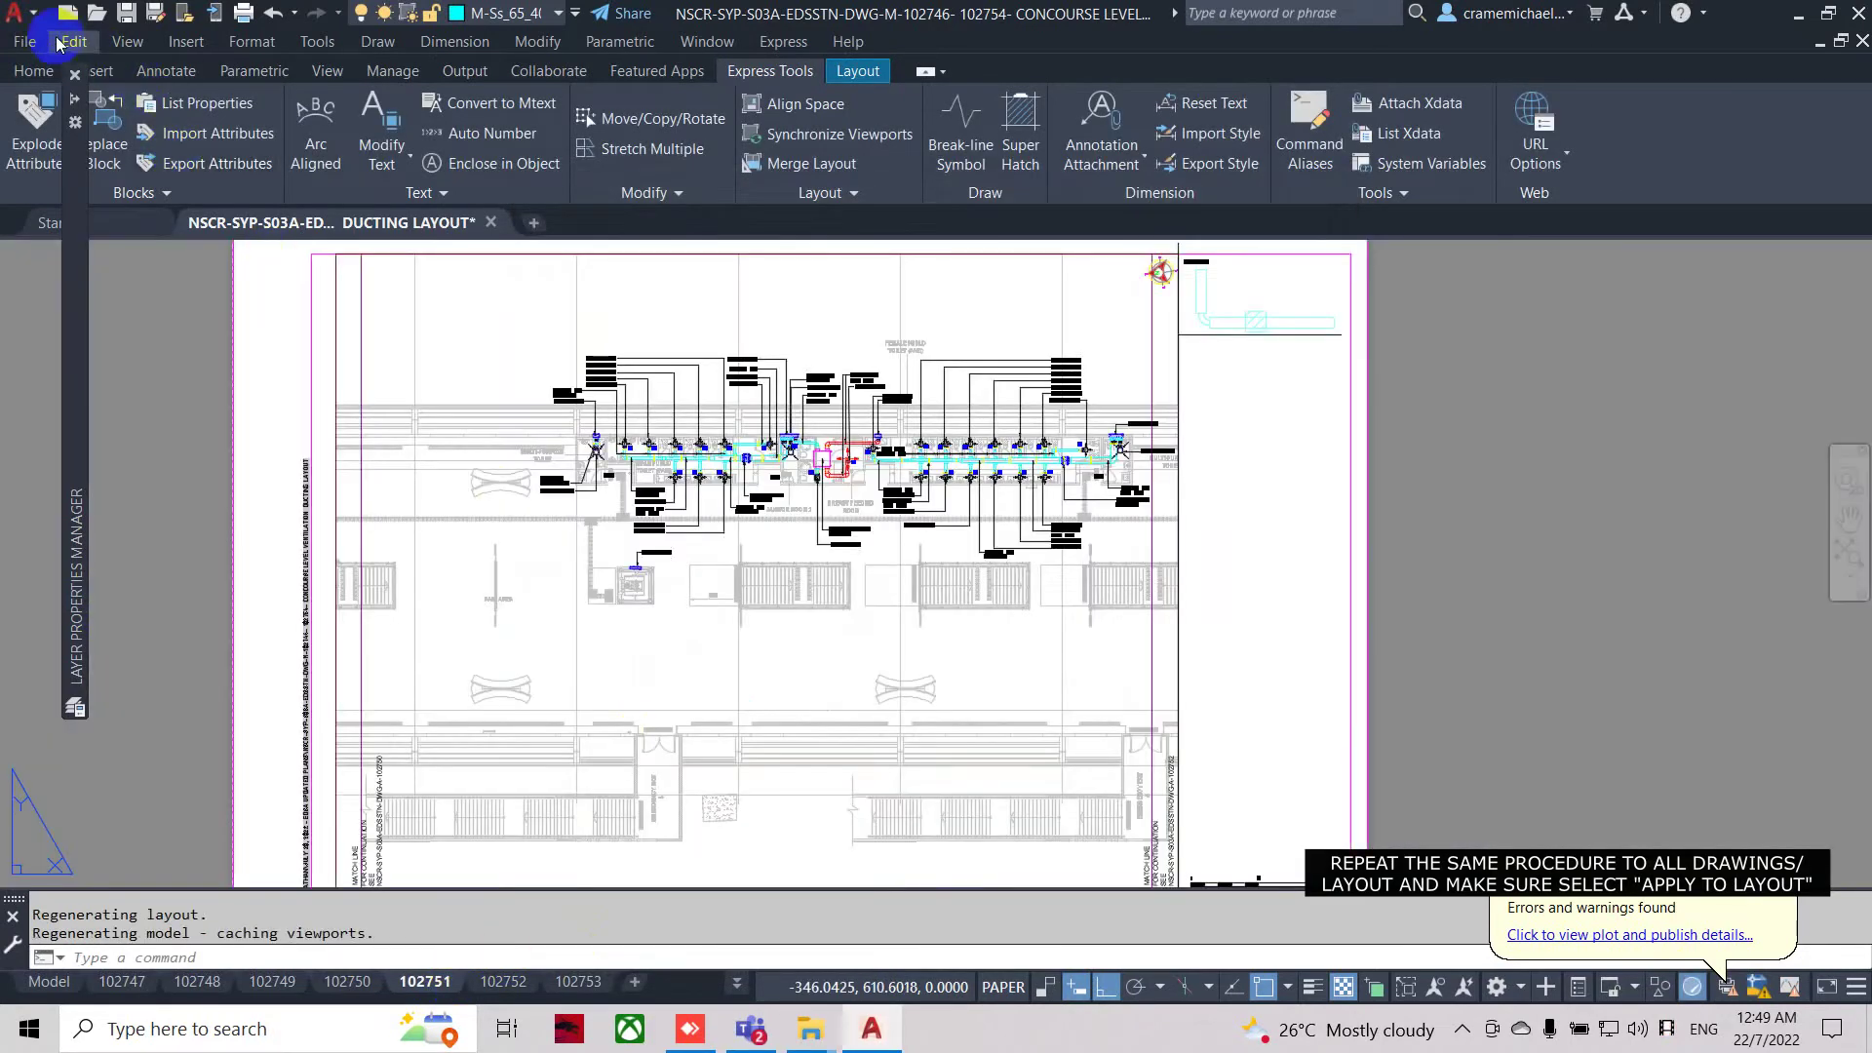
{"action": "left_click", "coordinate": [24, 41]}
{"action": "left_click", "coordinate": [97, 602]}
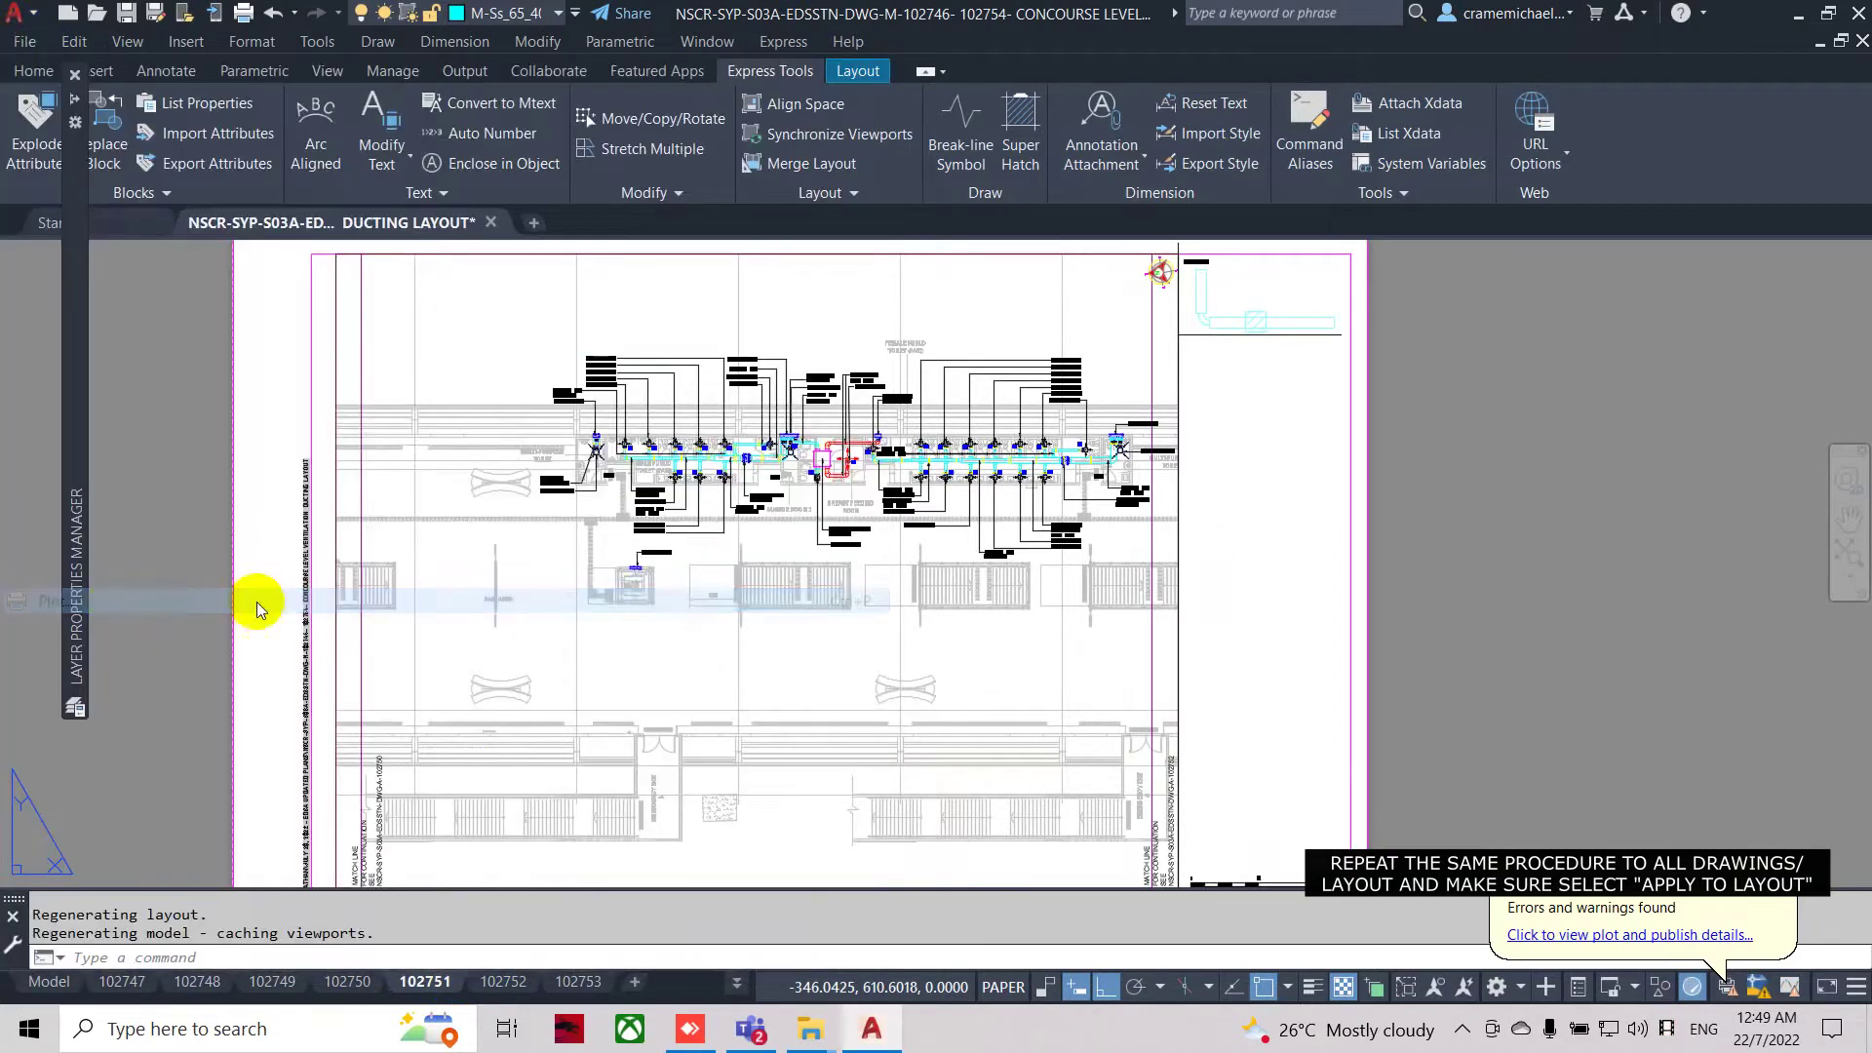
{"action": "left_click", "coordinate": [673, 261]}
{"action": "left_click", "coordinate": [692, 295]}
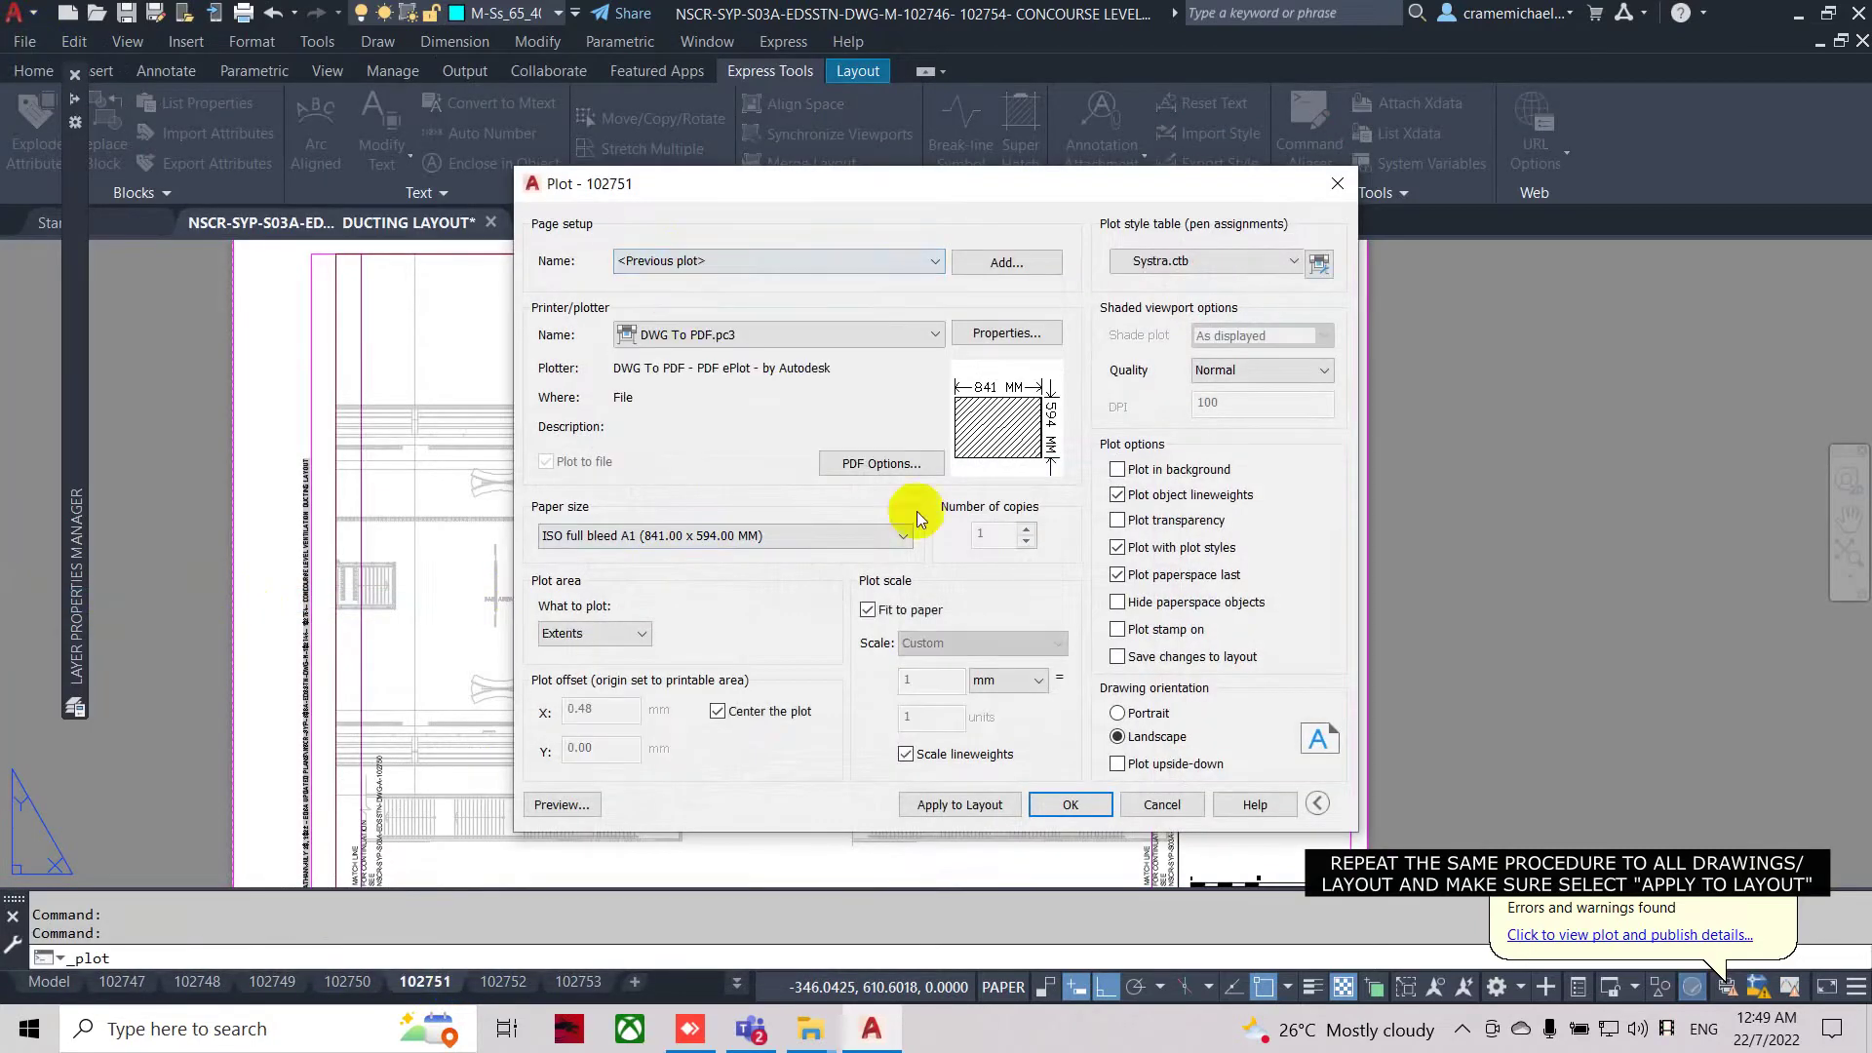
{"action": "left_click", "coordinate": [998, 803]}
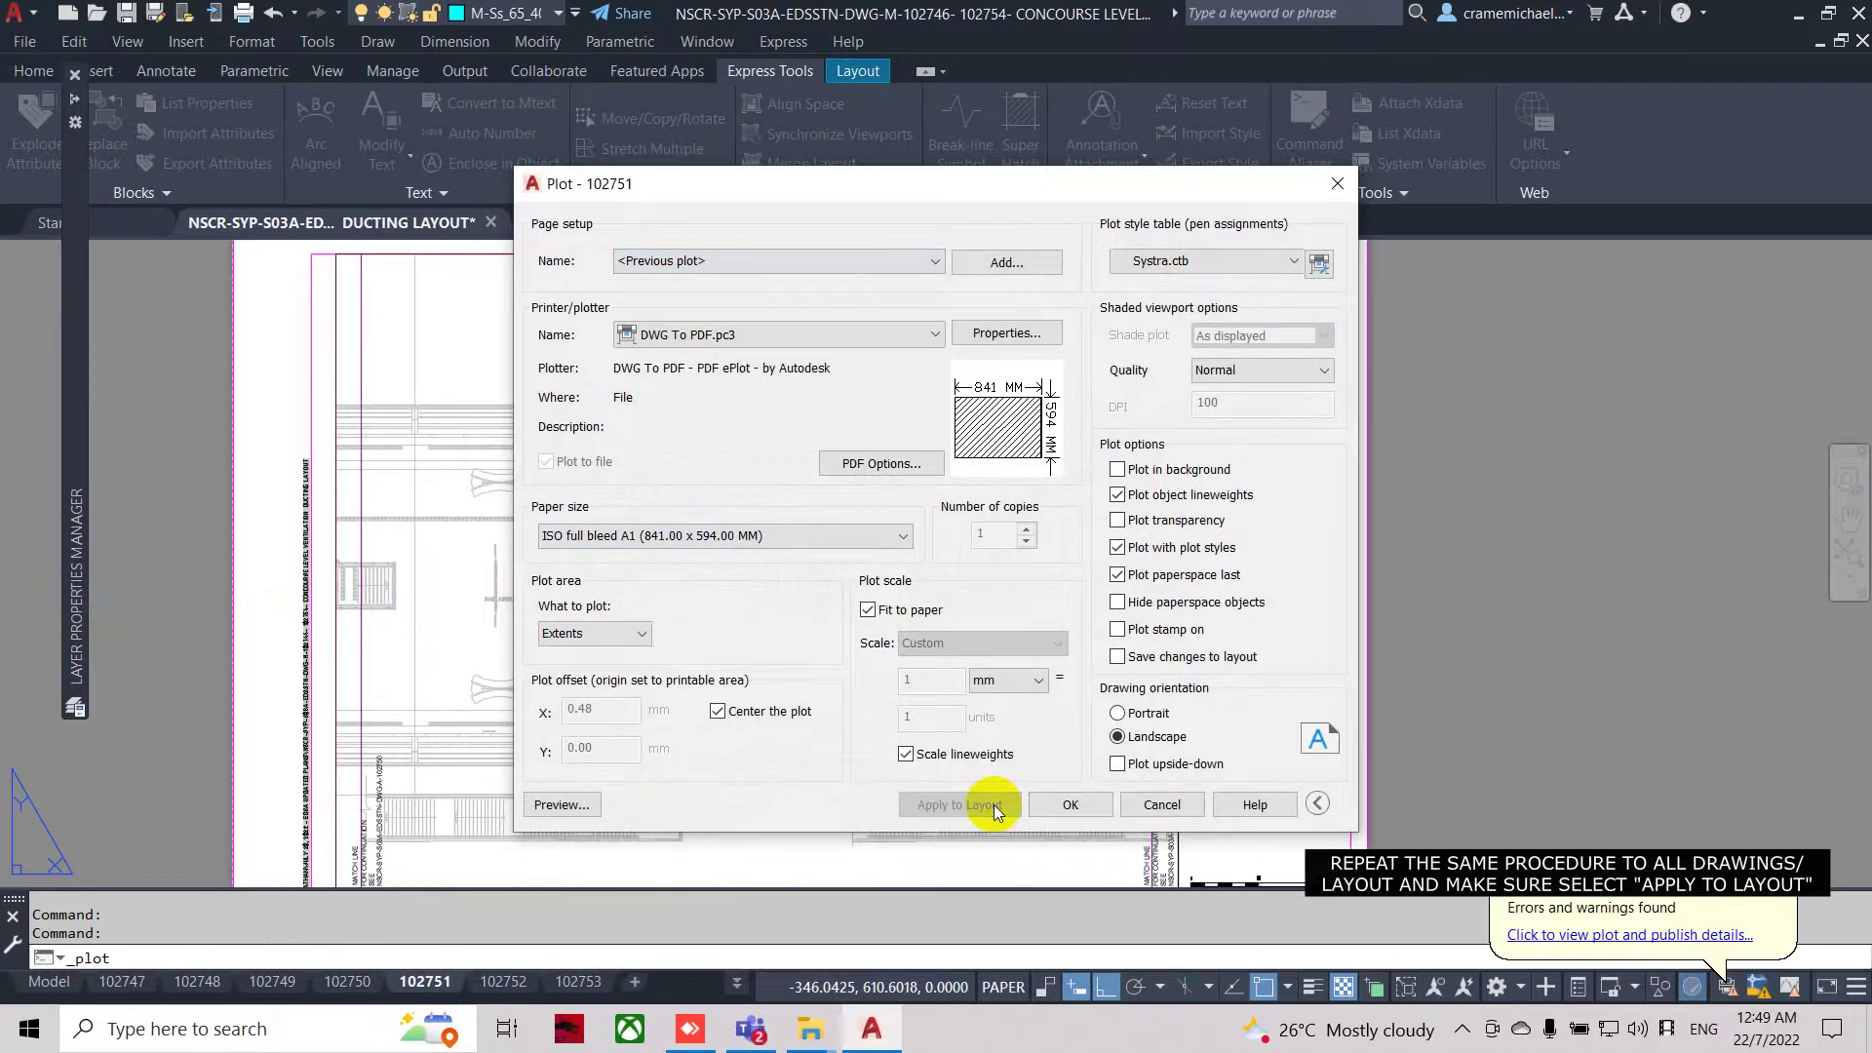
{"action": "left_click", "coordinate": [1165, 805]}
Apply the <Previous plot> DWG To PDF setup to layout 102752.
{"action": "left_click", "coordinate": [502, 982]}
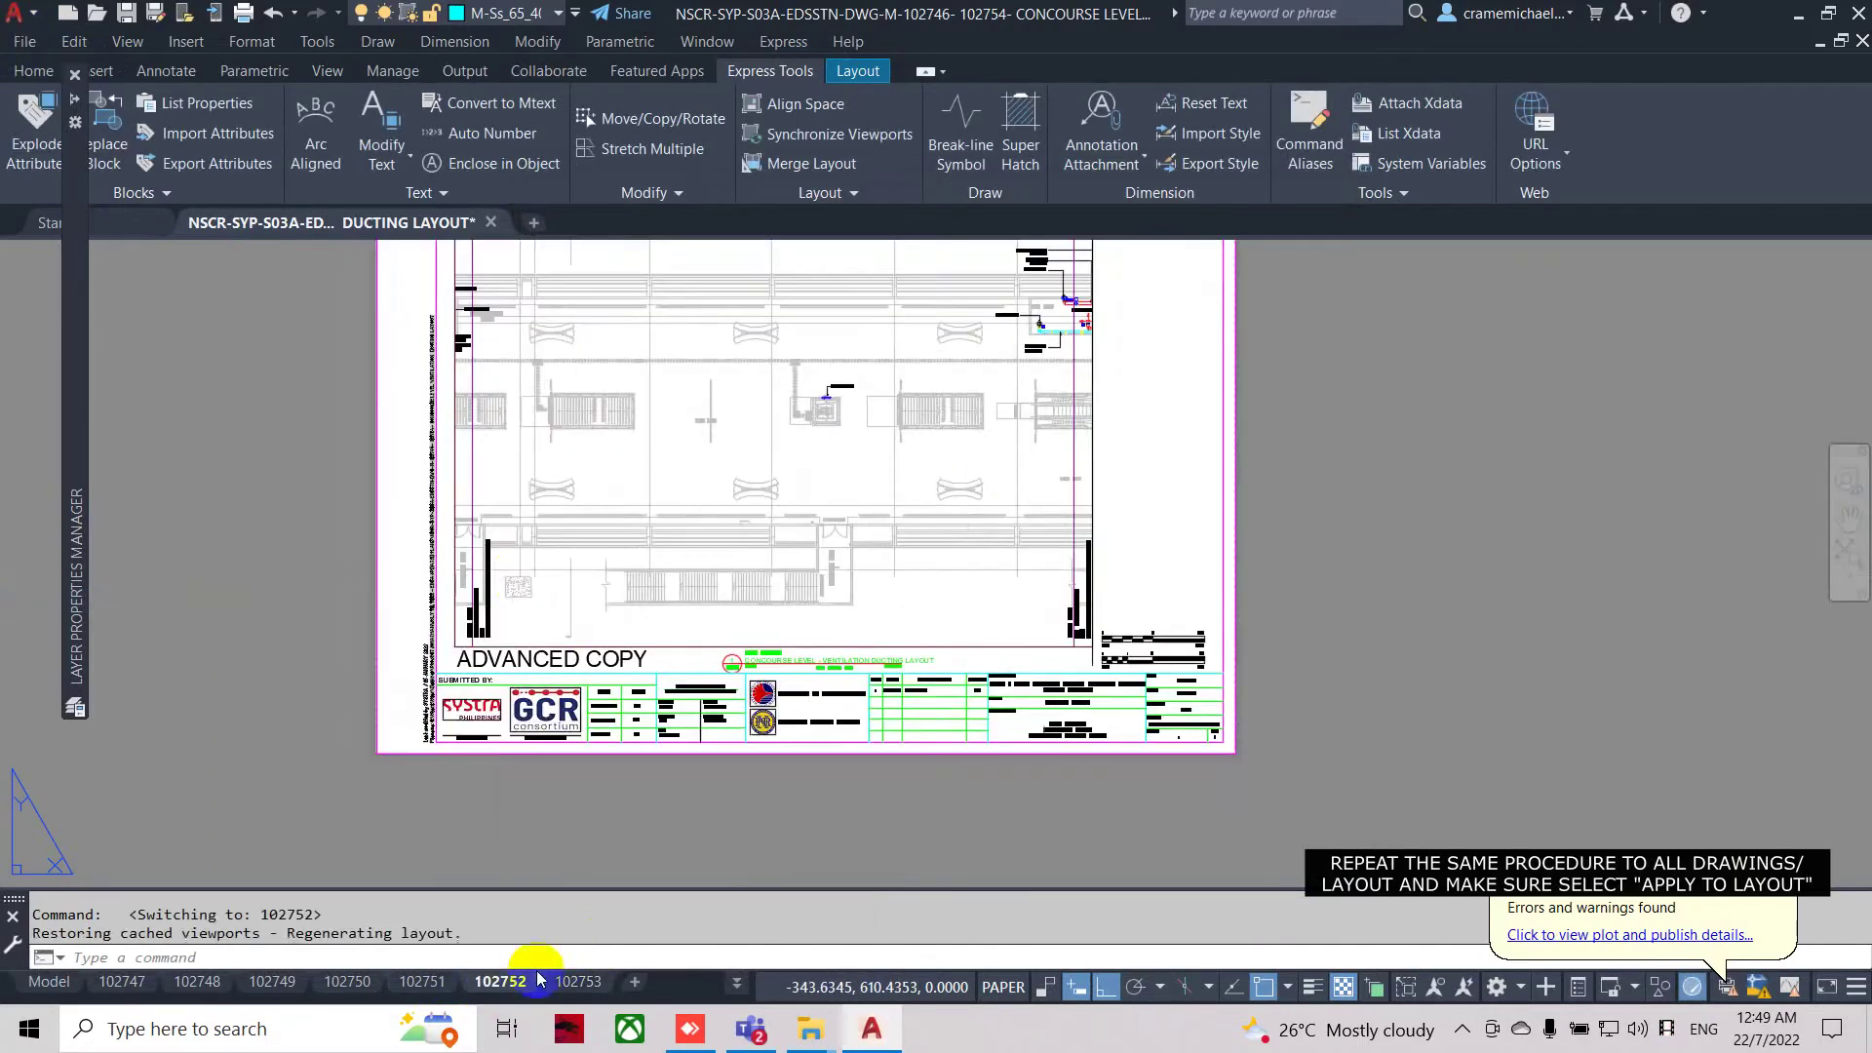
{"action": "middle_click_drag", "start_coordinate": [488, 543], "coordinate": [482, 624]}
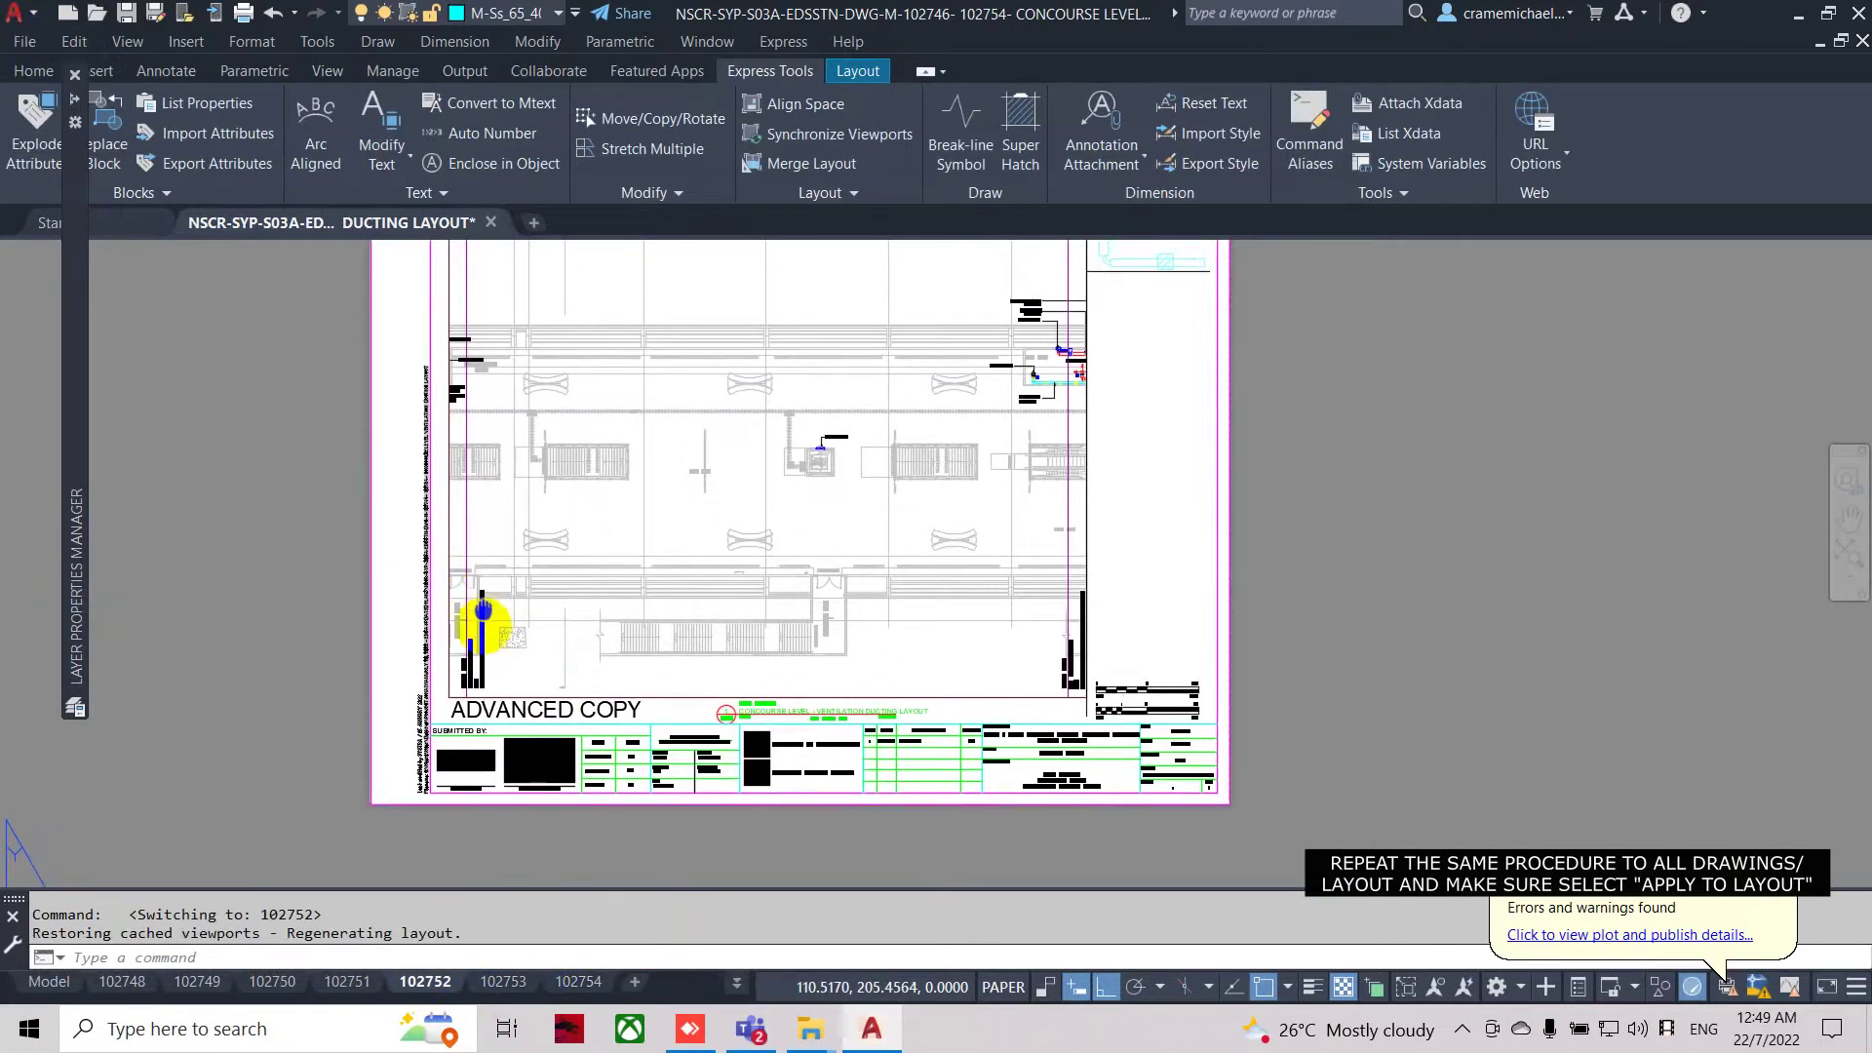
{"action": "left_click", "coordinate": [27, 42]}
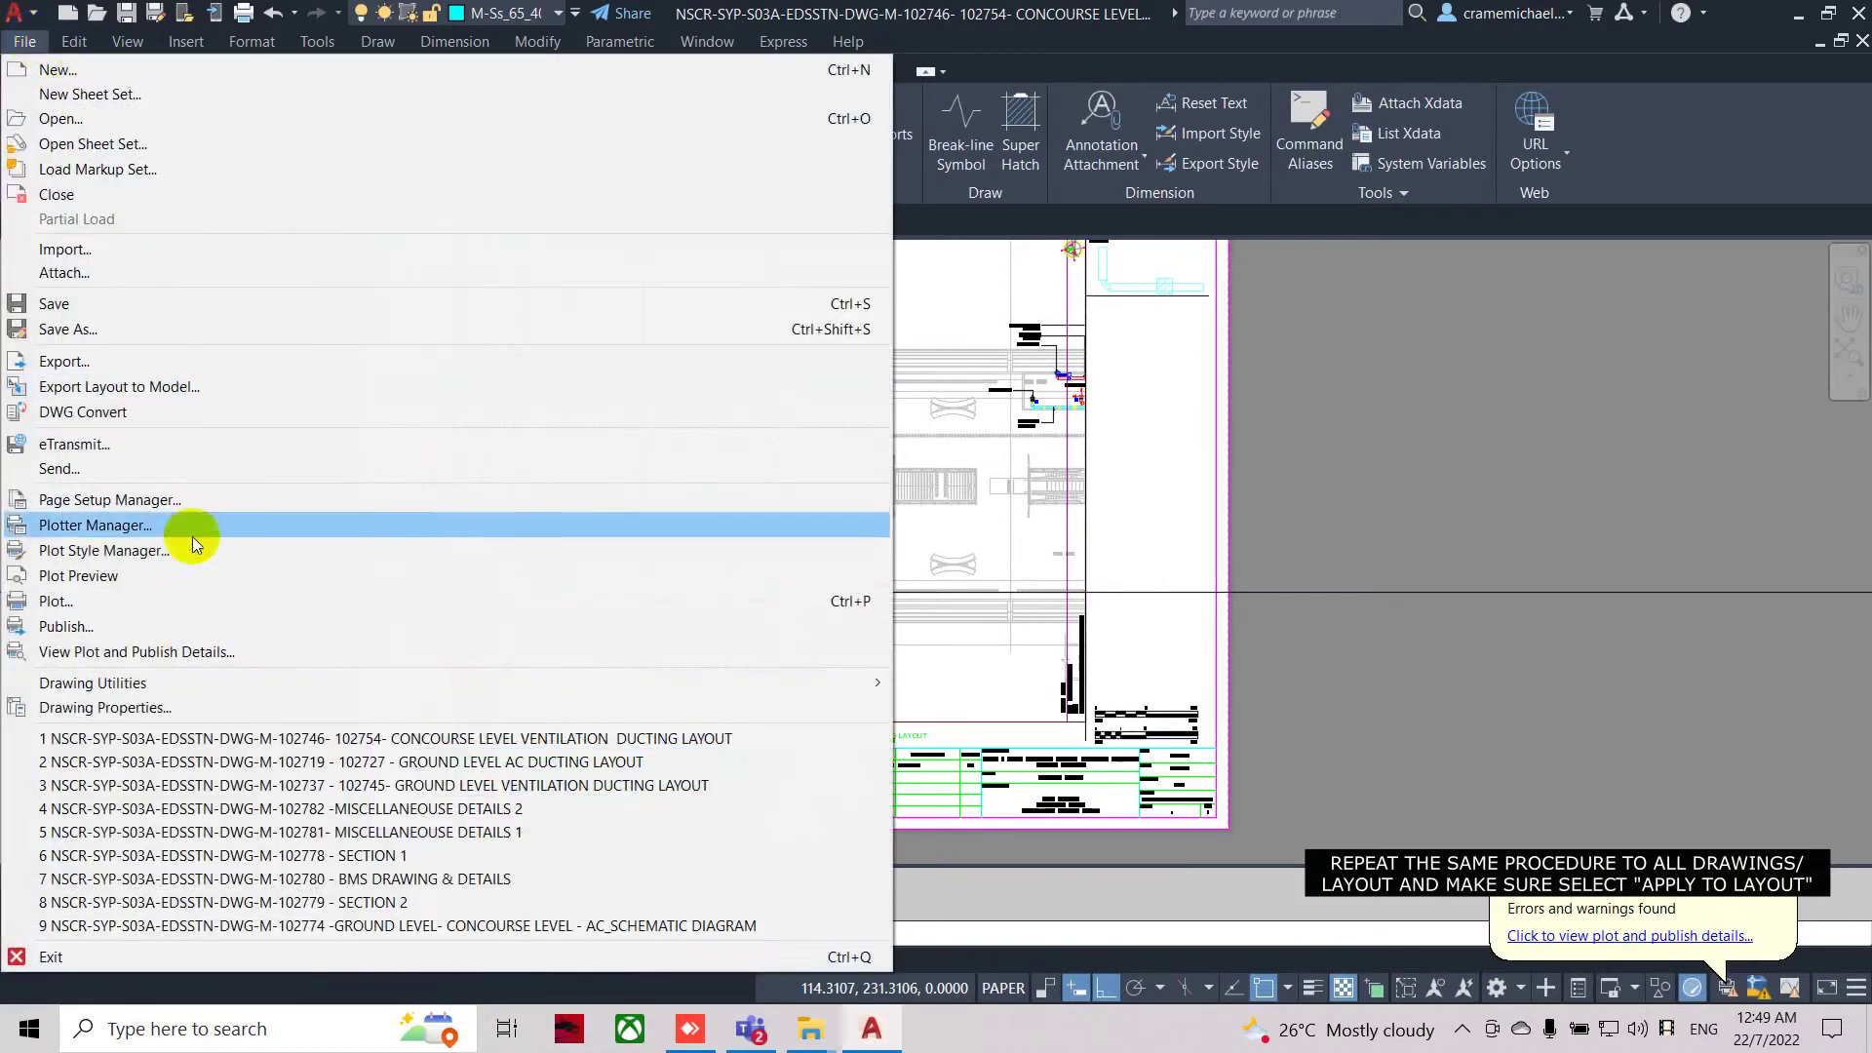
{"action": "left_click", "coordinate": [185, 603]}
{"action": "left_click", "coordinate": [726, 263]}
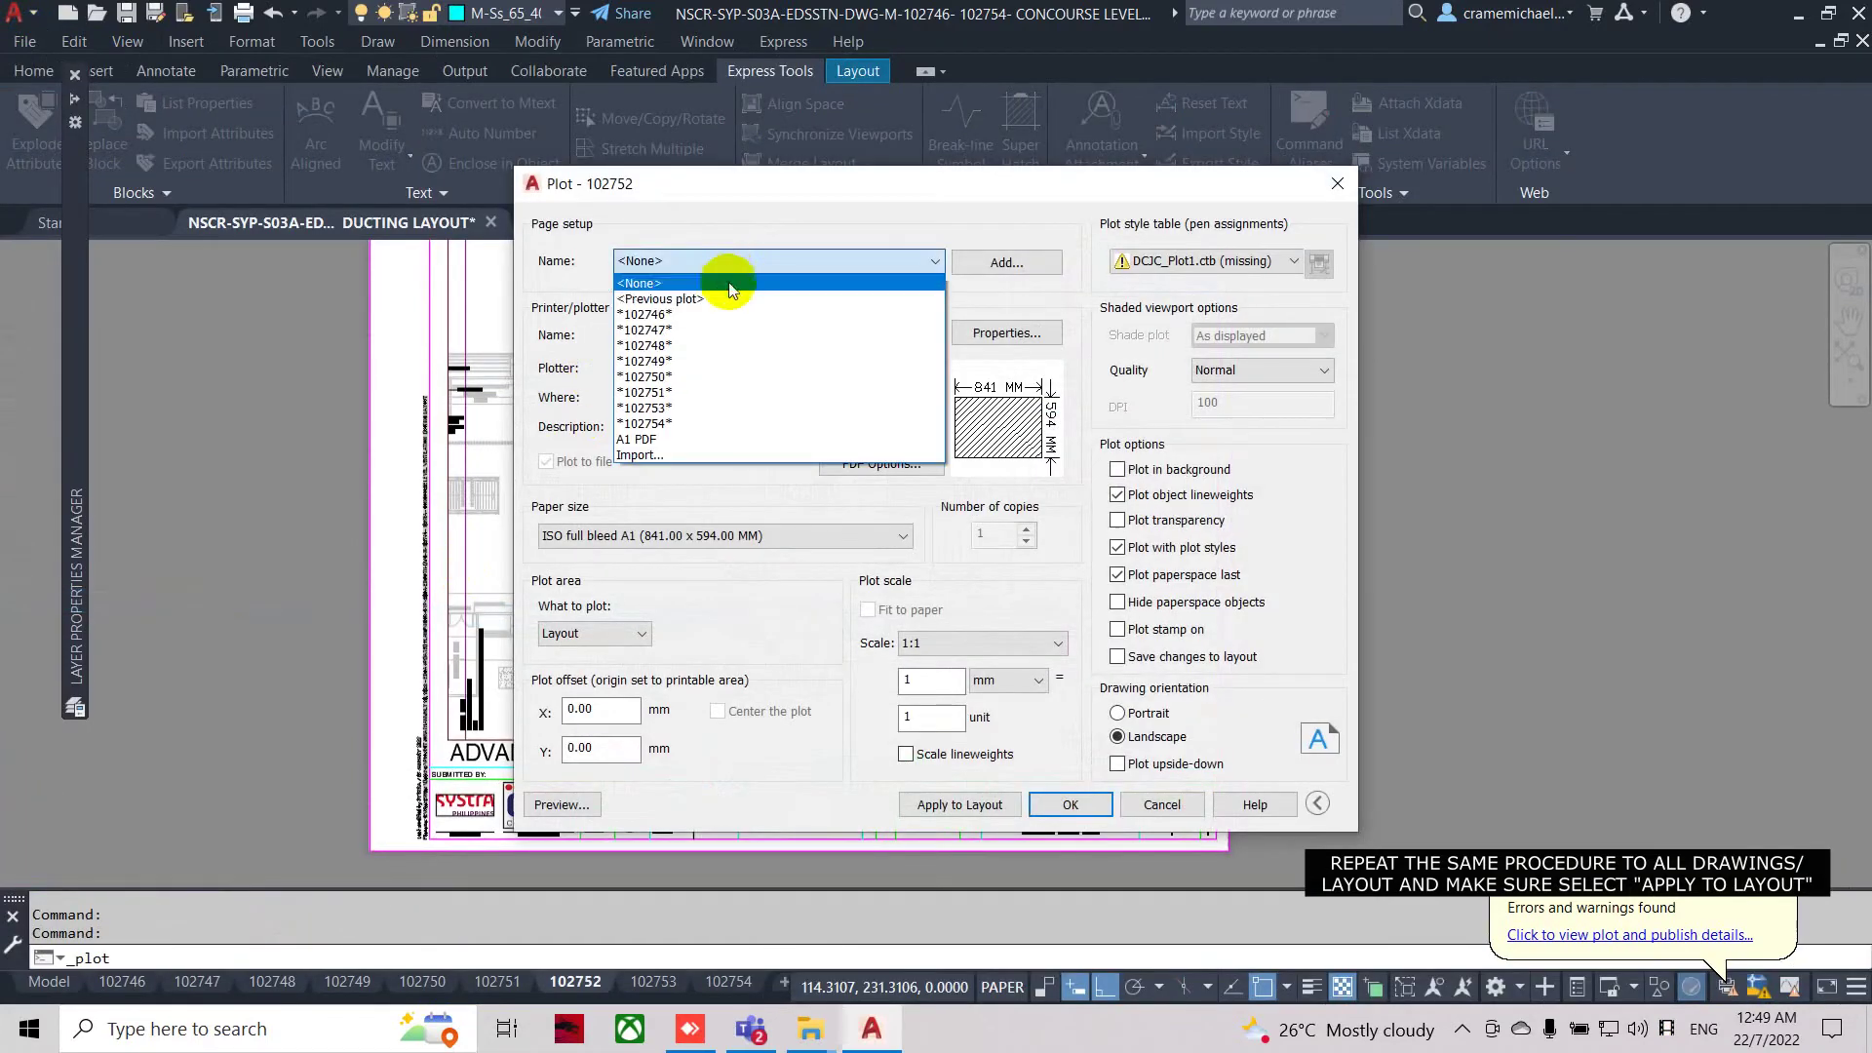
{"action": "left_click", "coordinate": [1182, 809]}
{"action": "left_click", "coordinate": [653, 982]}
Give layout 102753 the <Previous plot> DWG To PDF page setup.
{"action": "left_click", "coordinate": [585, 984]}
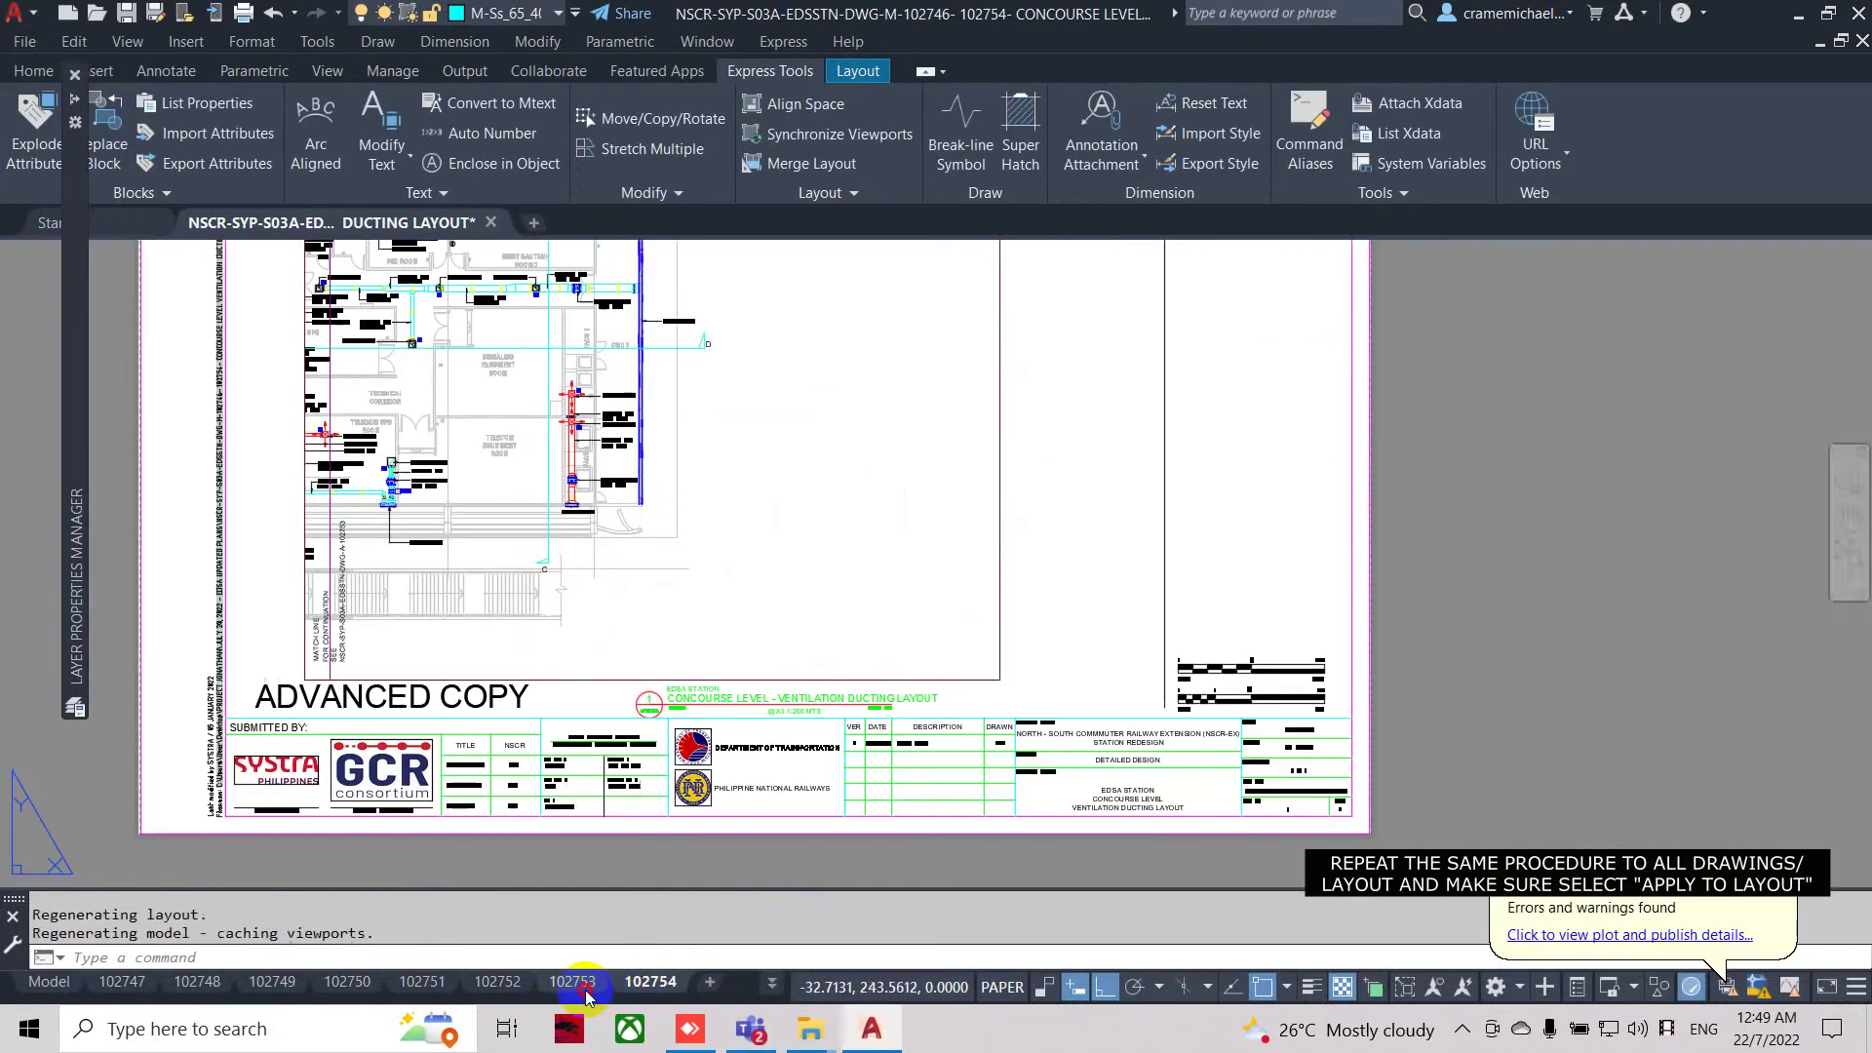
{"action": "left_click", "coordinate": [24, 42]}
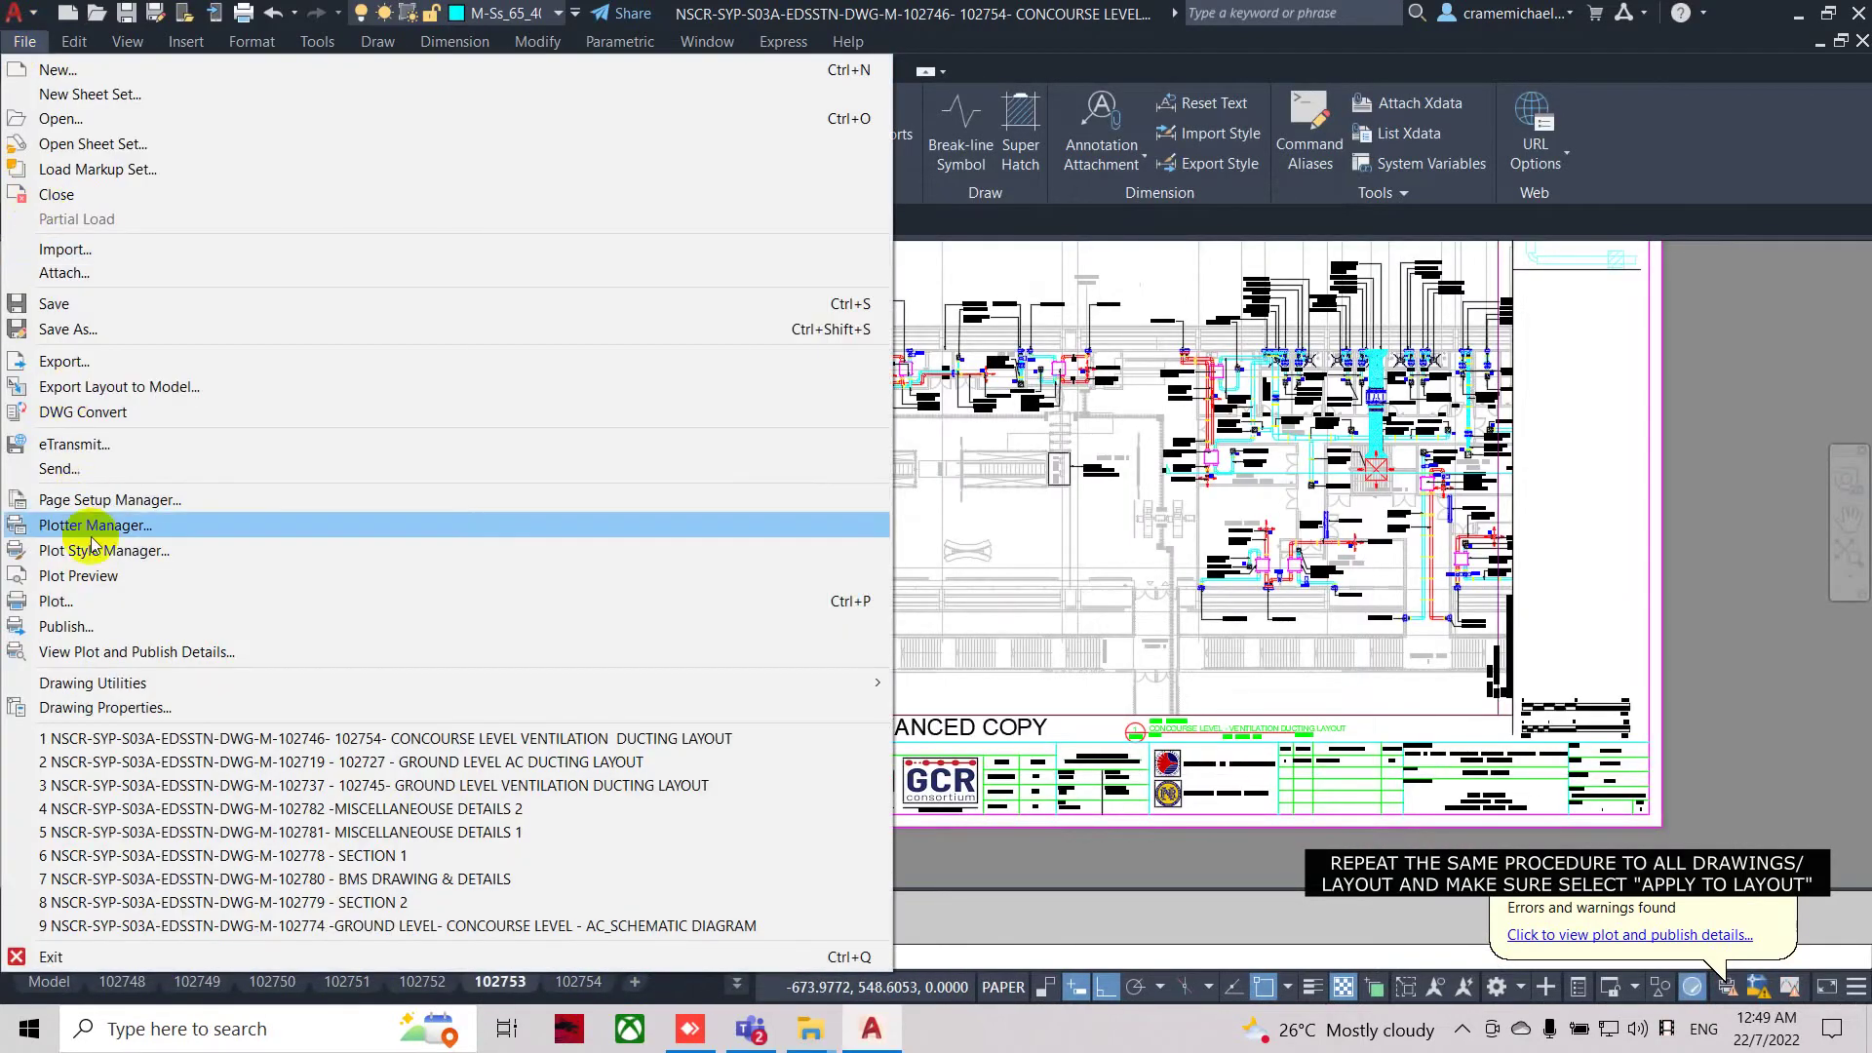
{"action": "left_click", "coordinate": [85, 600]}
{"action": "left_click", "coordinate": [814, 260]}
{"action": "left_click", "coordinate": [802, 300]}
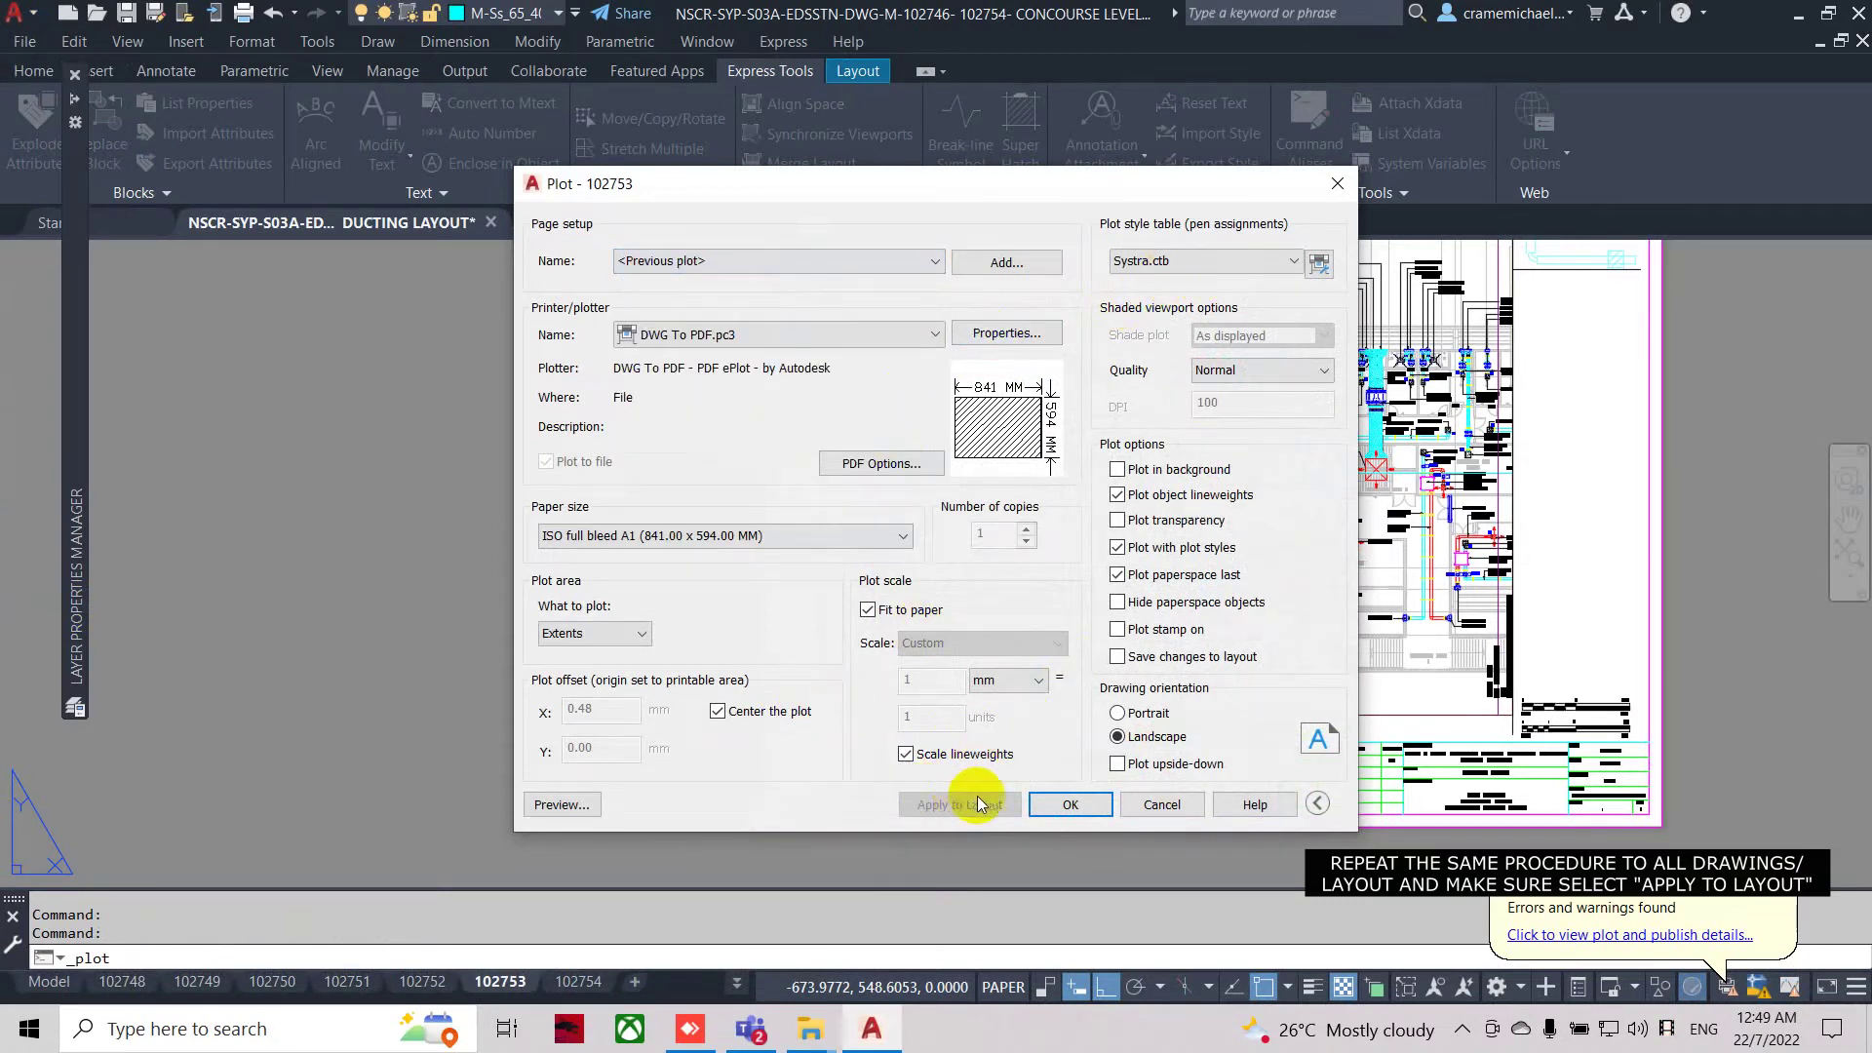
{"action": "left_click", "coordinate": [1162, 805]}
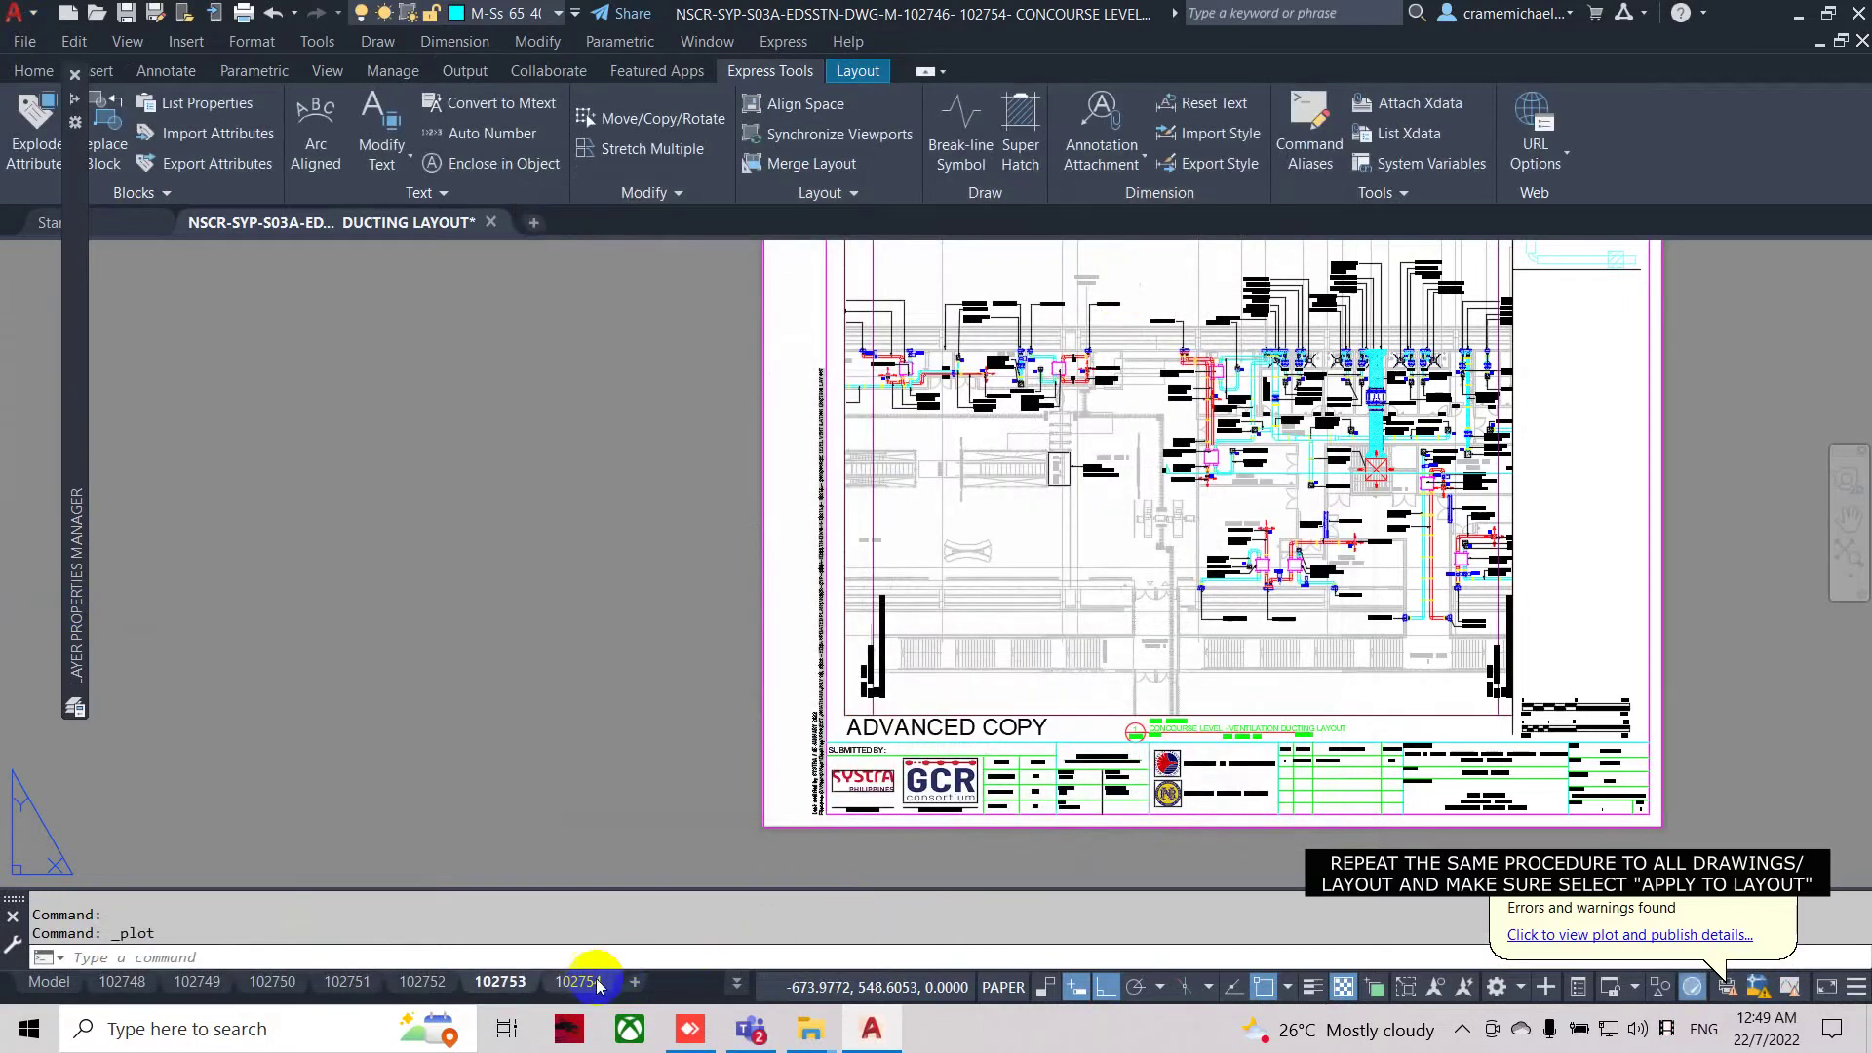
Apply the <Previous plot> setup to final layout 102754, dismissing the missing-plotter warning.
{"action": "left_click", "coordinate": [578, 980]}
{"action": "left_click", "coordinate": [23, 42]}
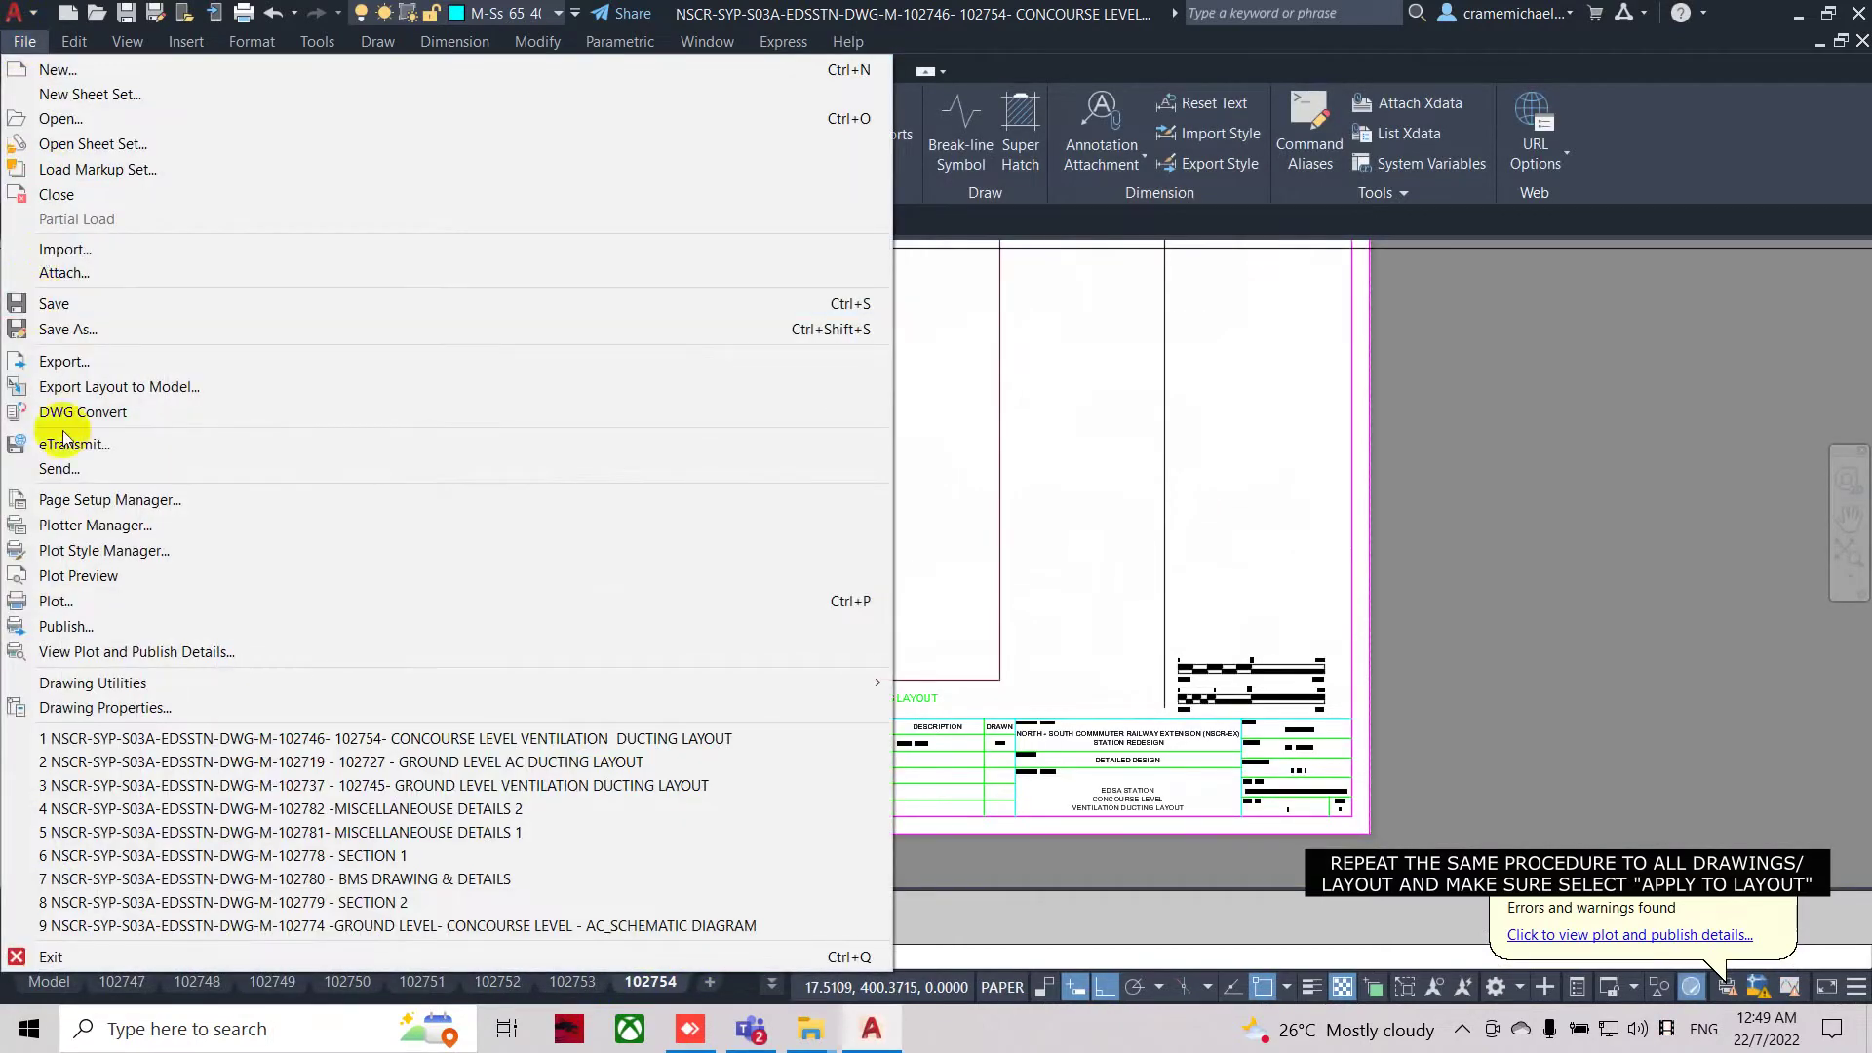
{"action": "left_click", "coordinate": [81, 601]}
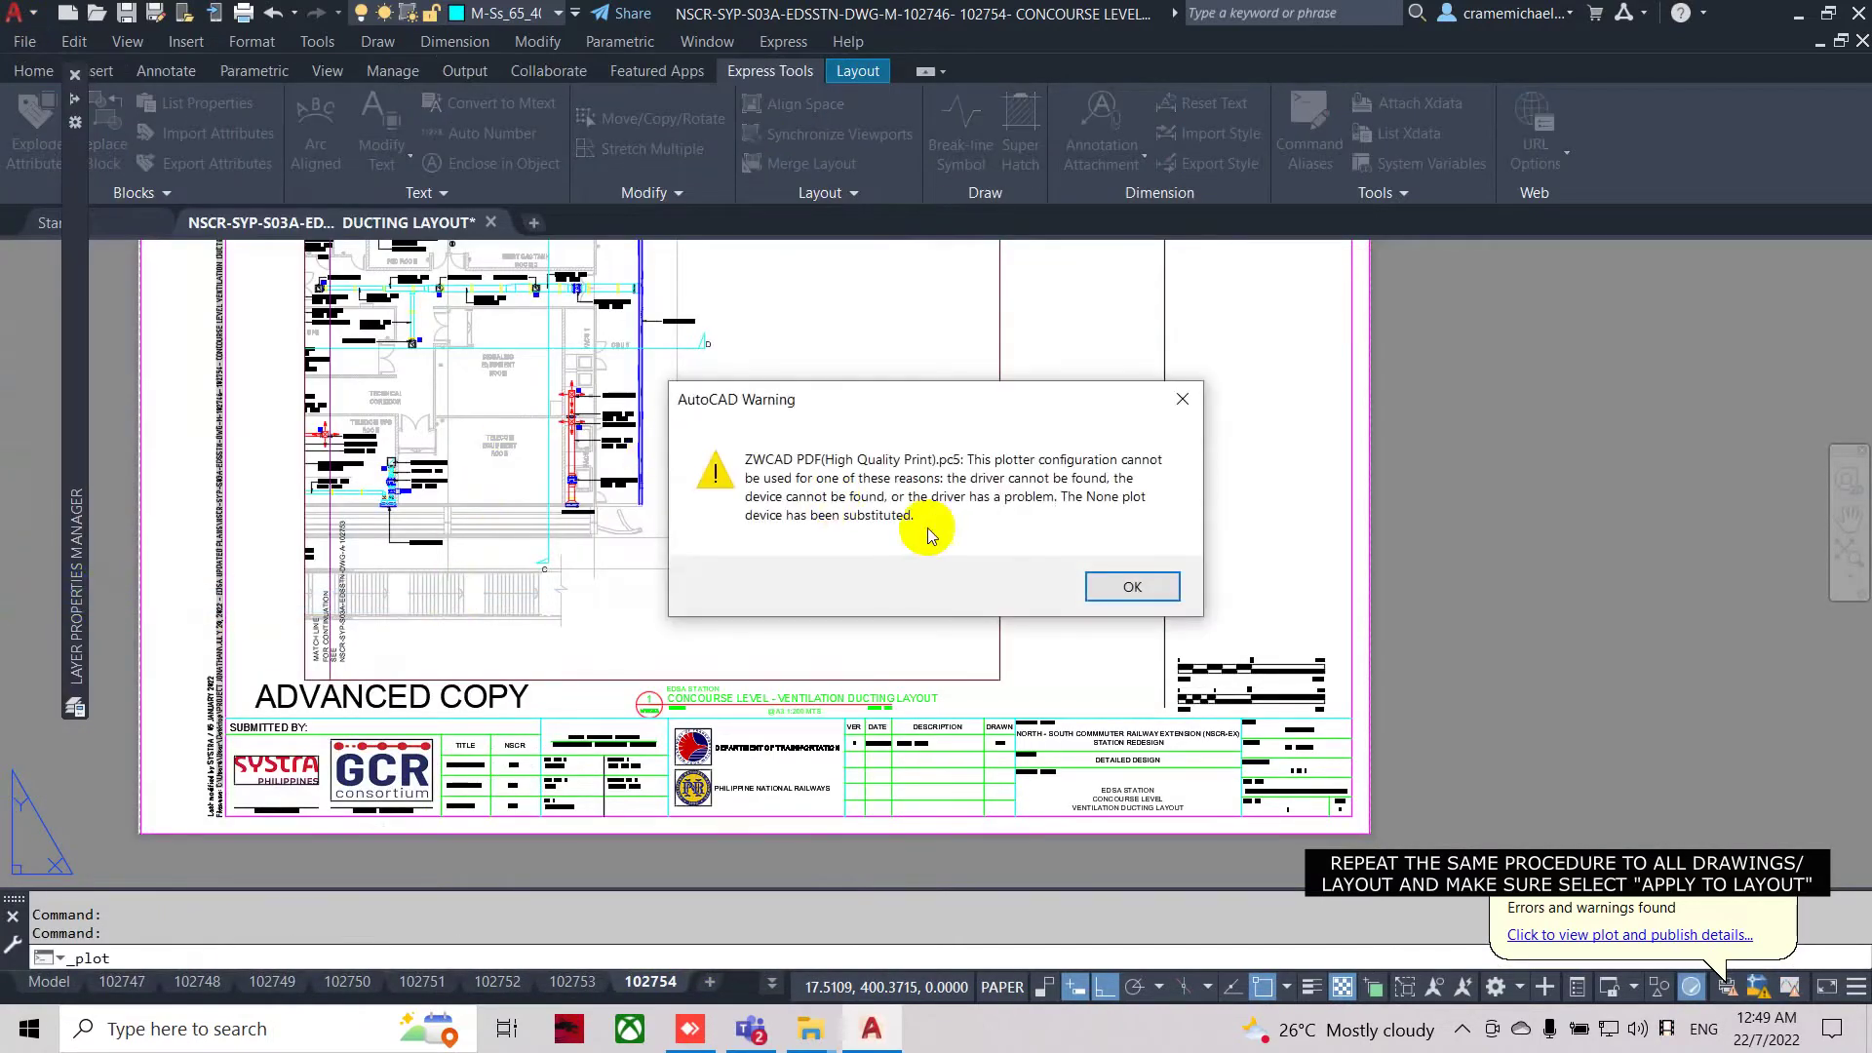
{"action": "left_click", "coordinate": [1137, 591]}
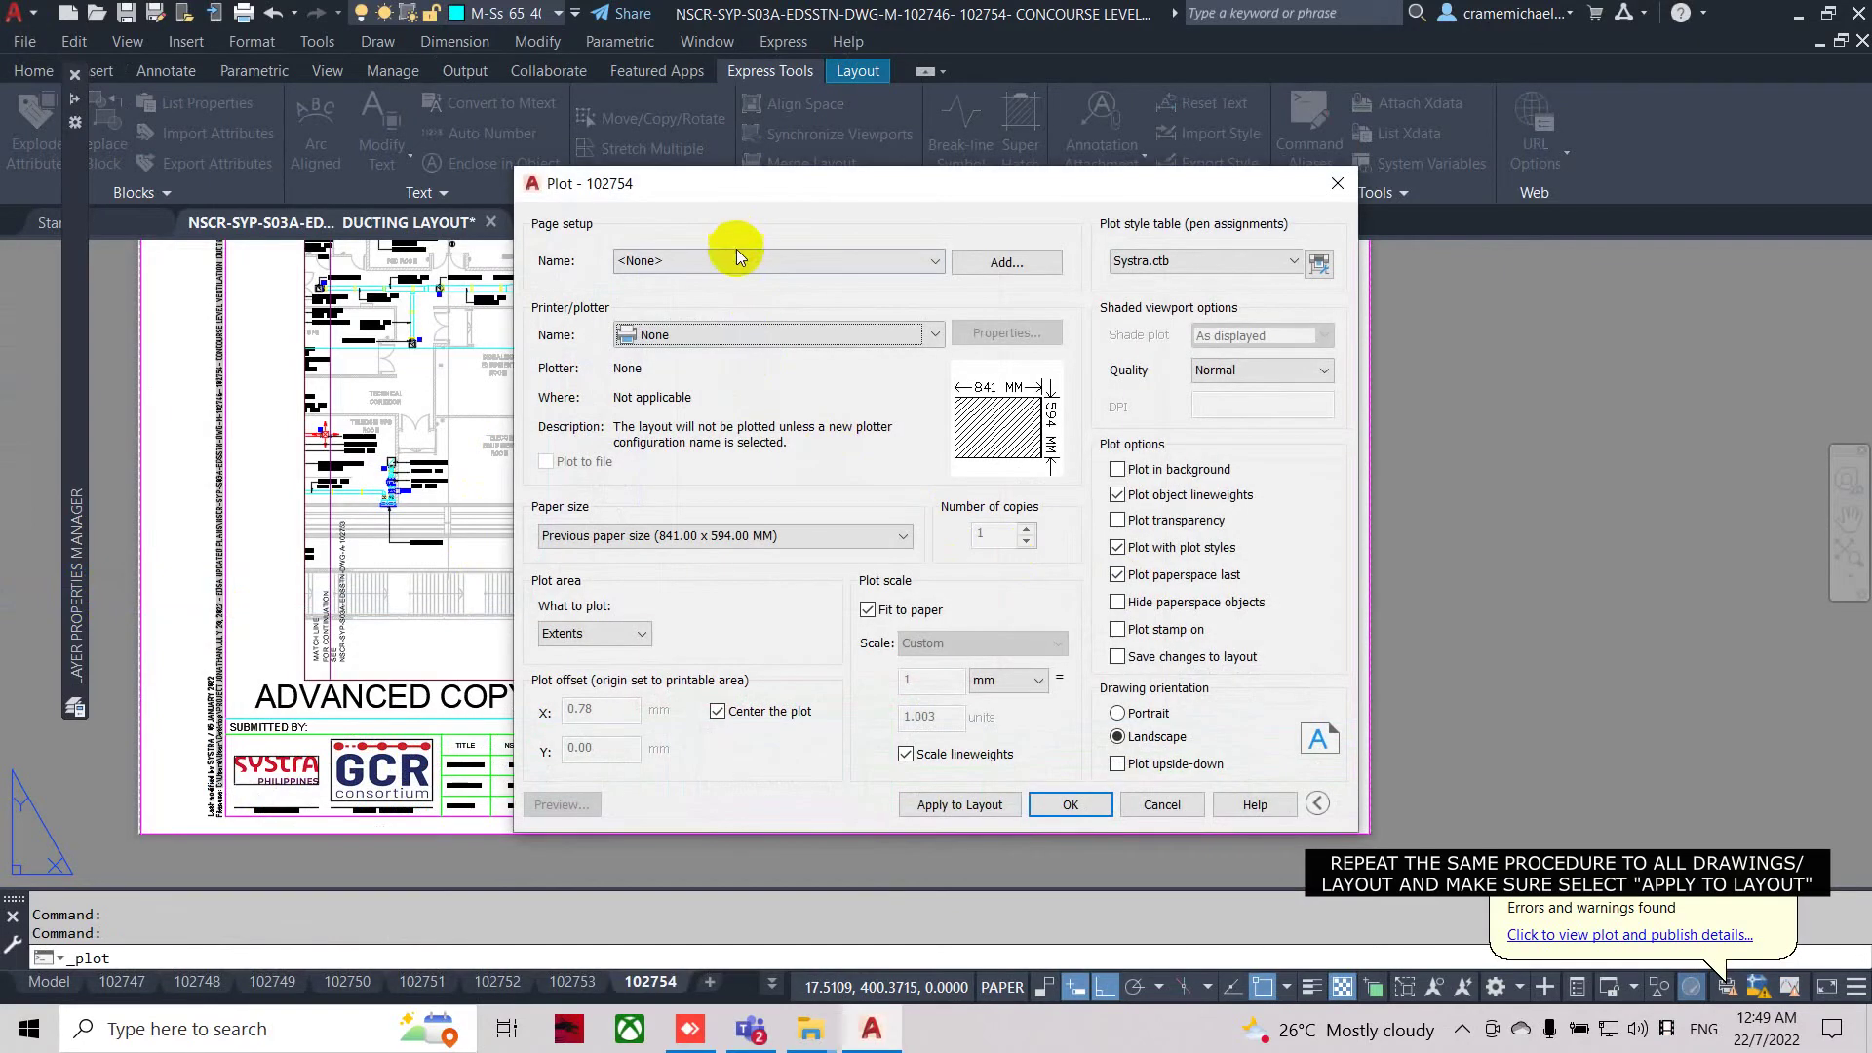
{"action": "left_click", "coordinate": [735, 255]}
{"action": "left_click", "coordinate": [735, 289]}
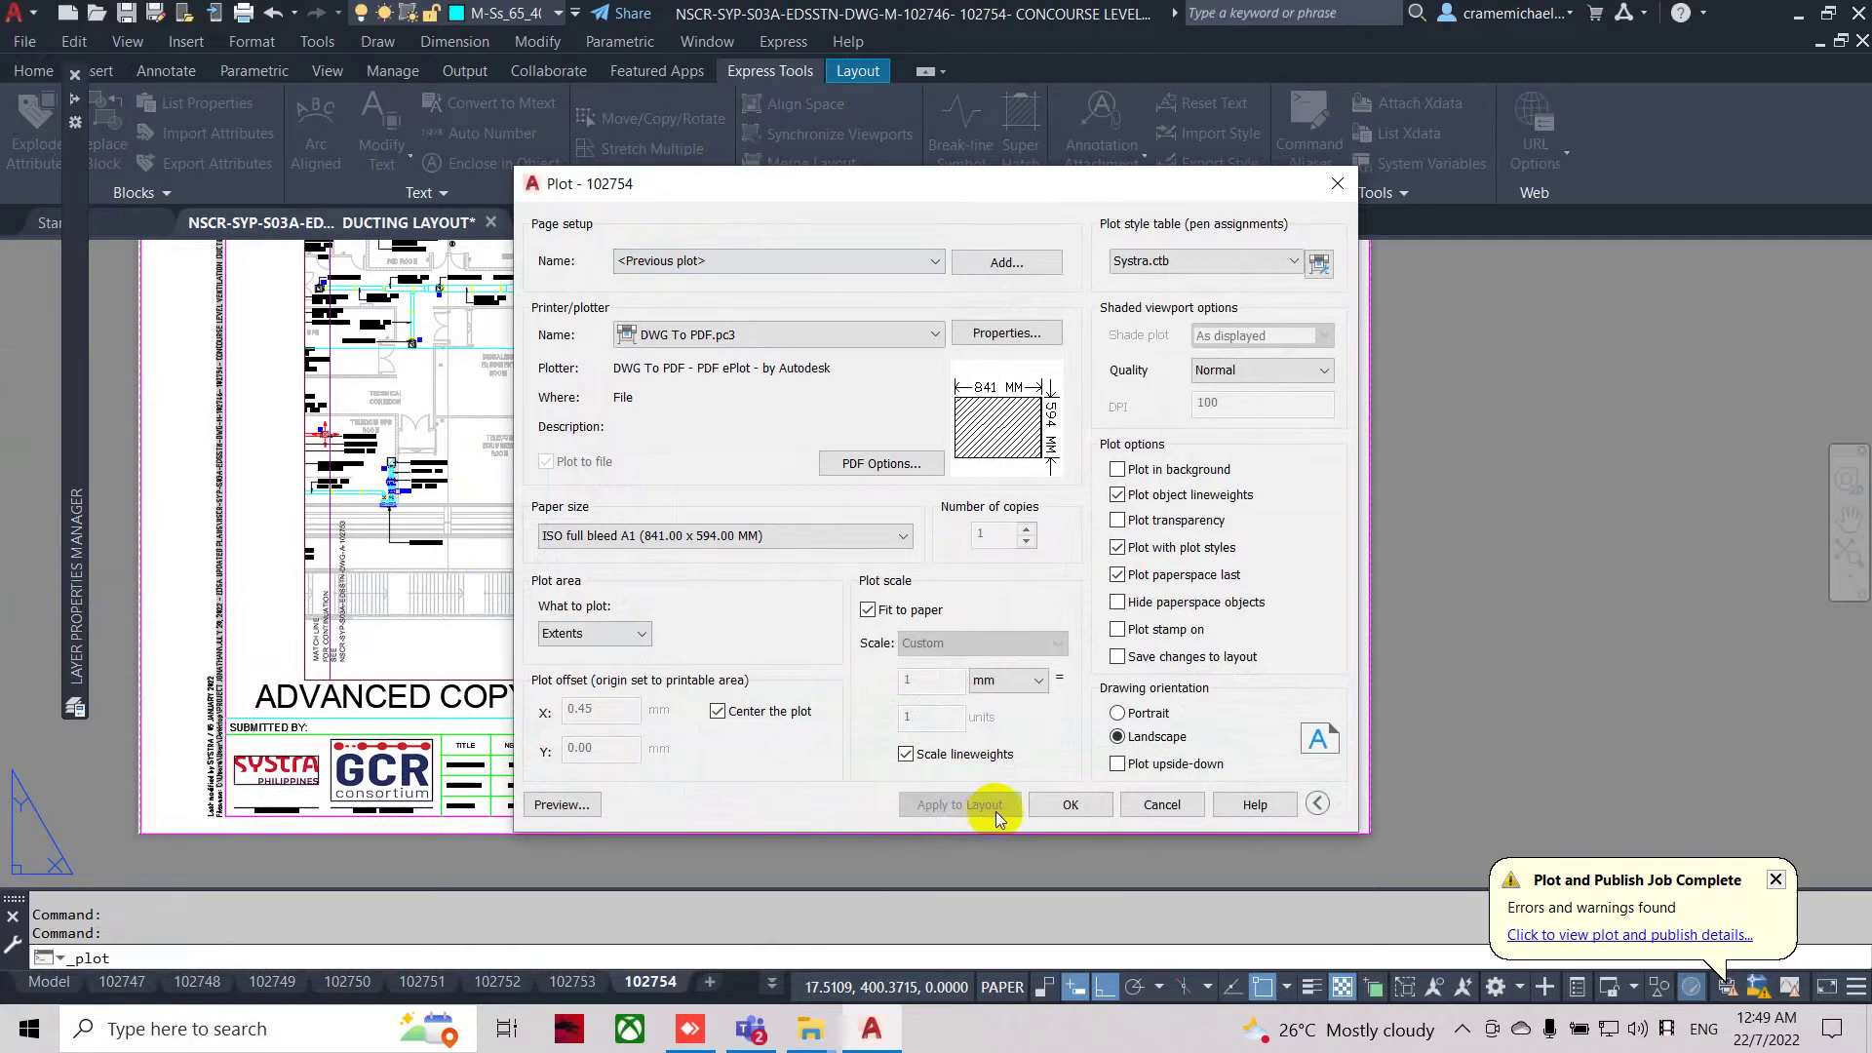
{"action": "left_click", "coordinate": [1153, 807]}
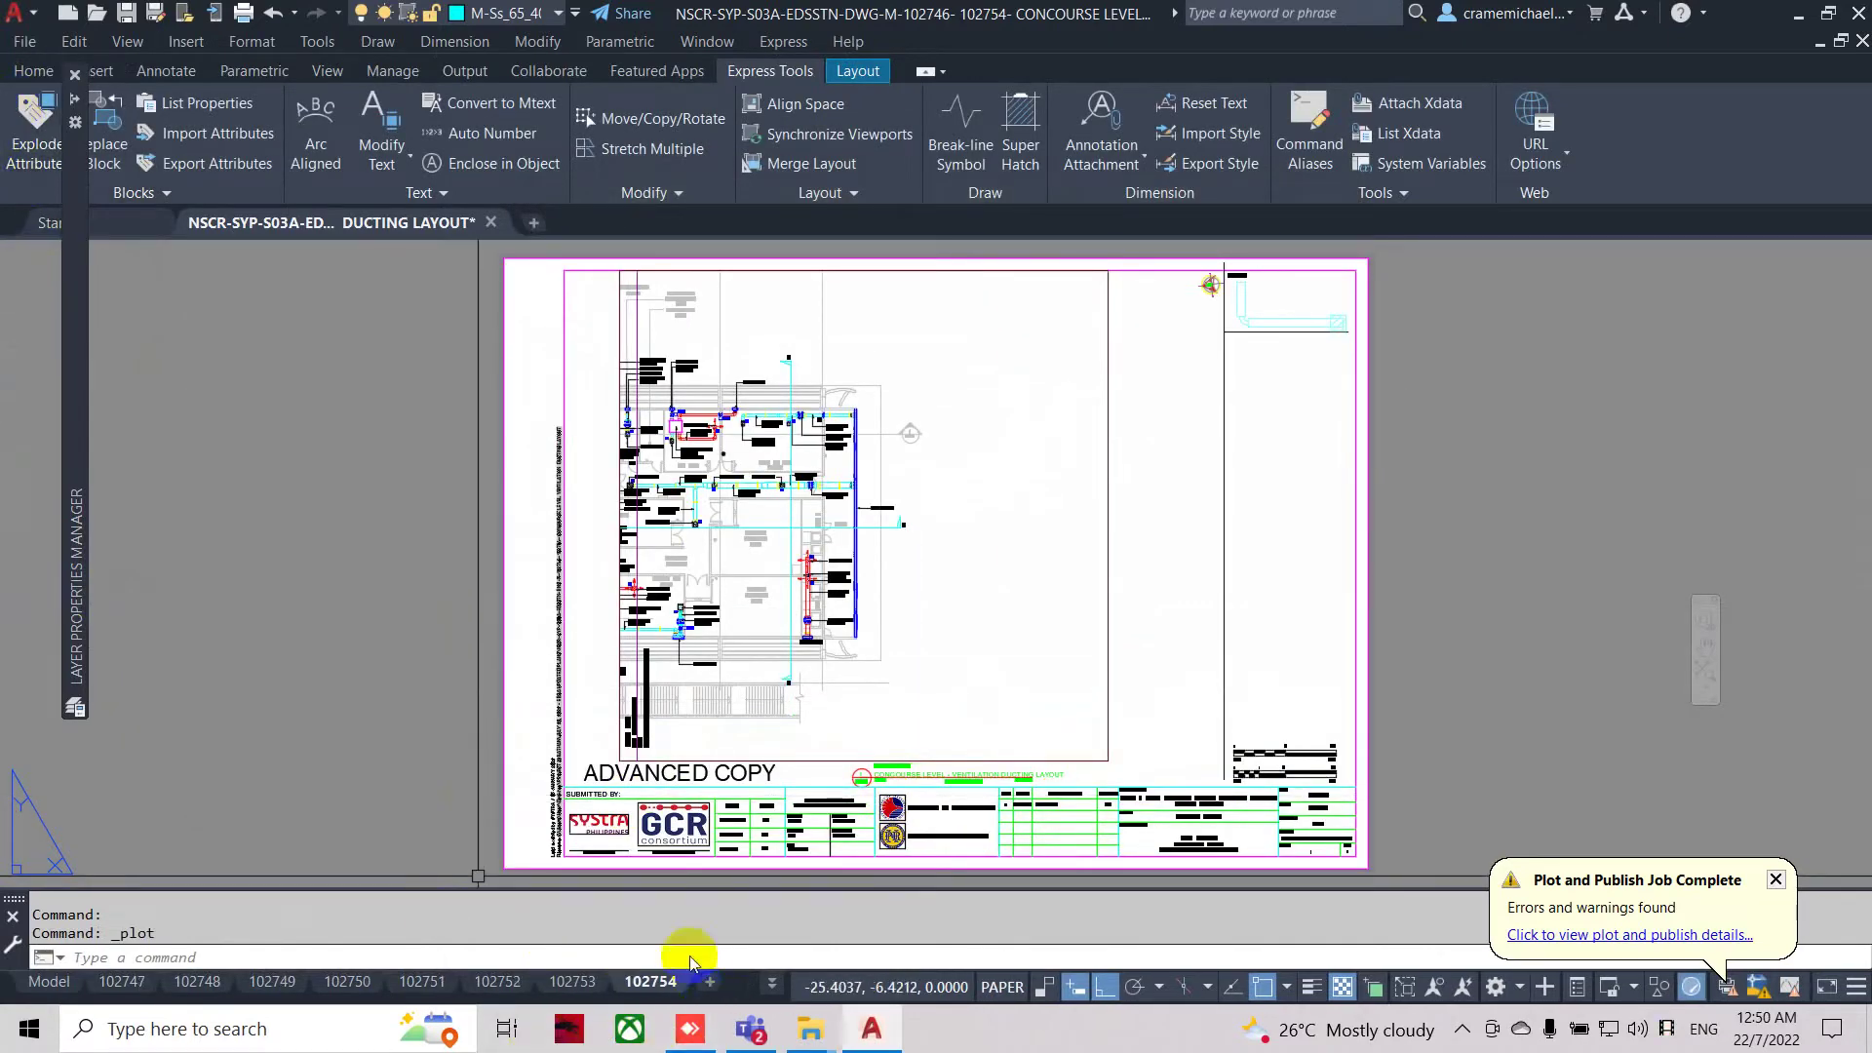
In Publish, remove the Model sheet and select layouts 102746 through 102754.
{"action": "left_click", "coordinate": [24, 41]}
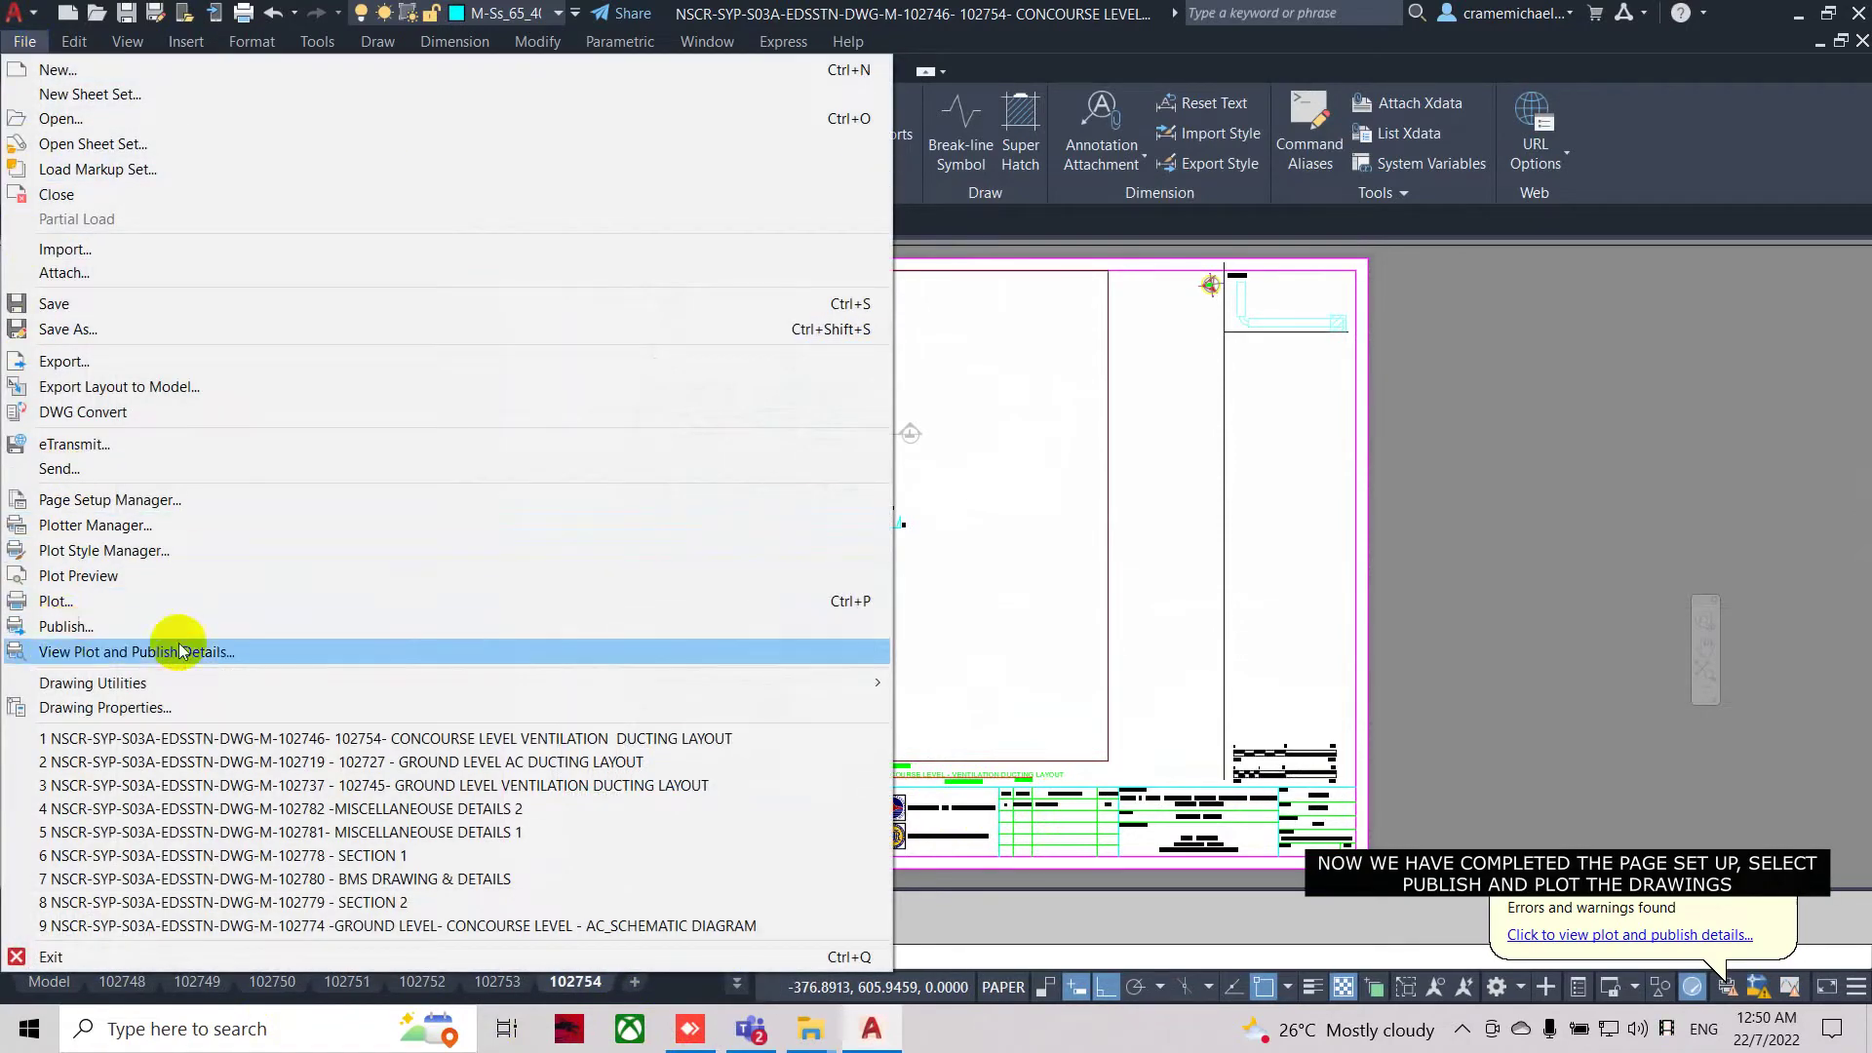
{"action": "left_click", "coordinate": [102, 632]}
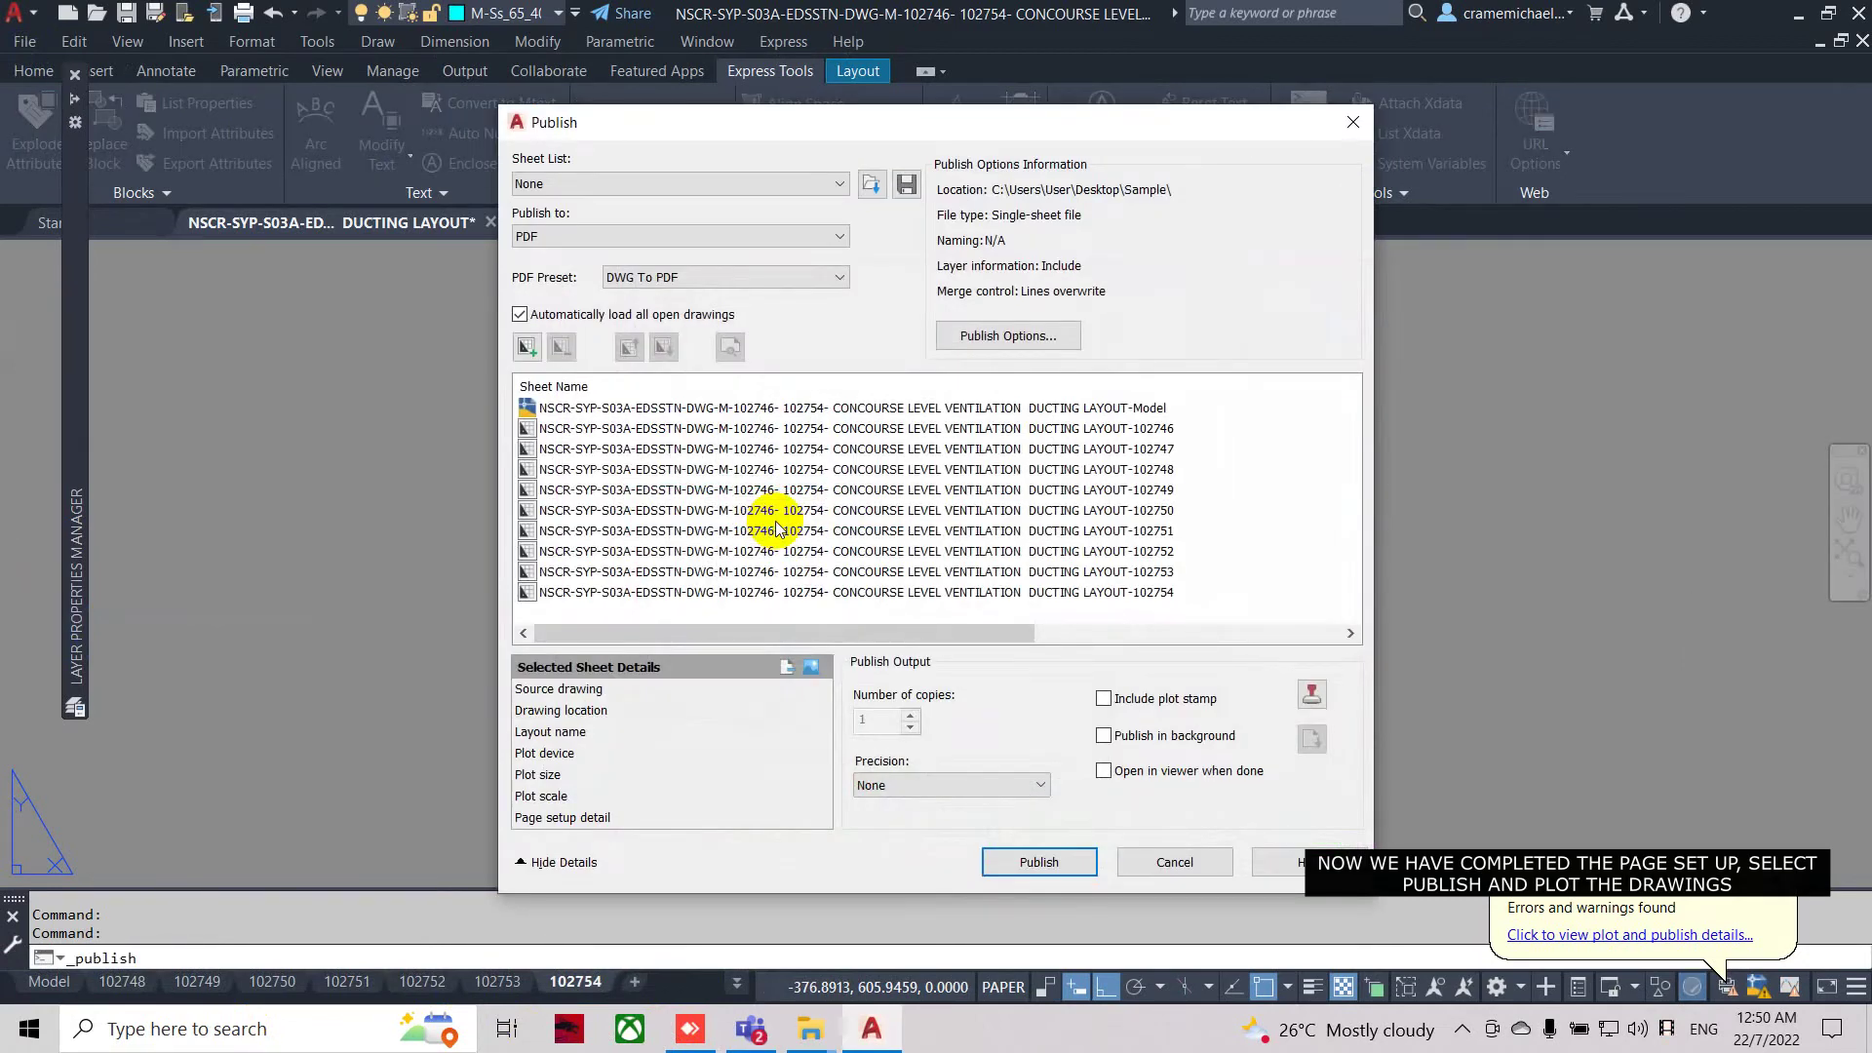
{"action": "left_click", "coordinate": [726, 408]}
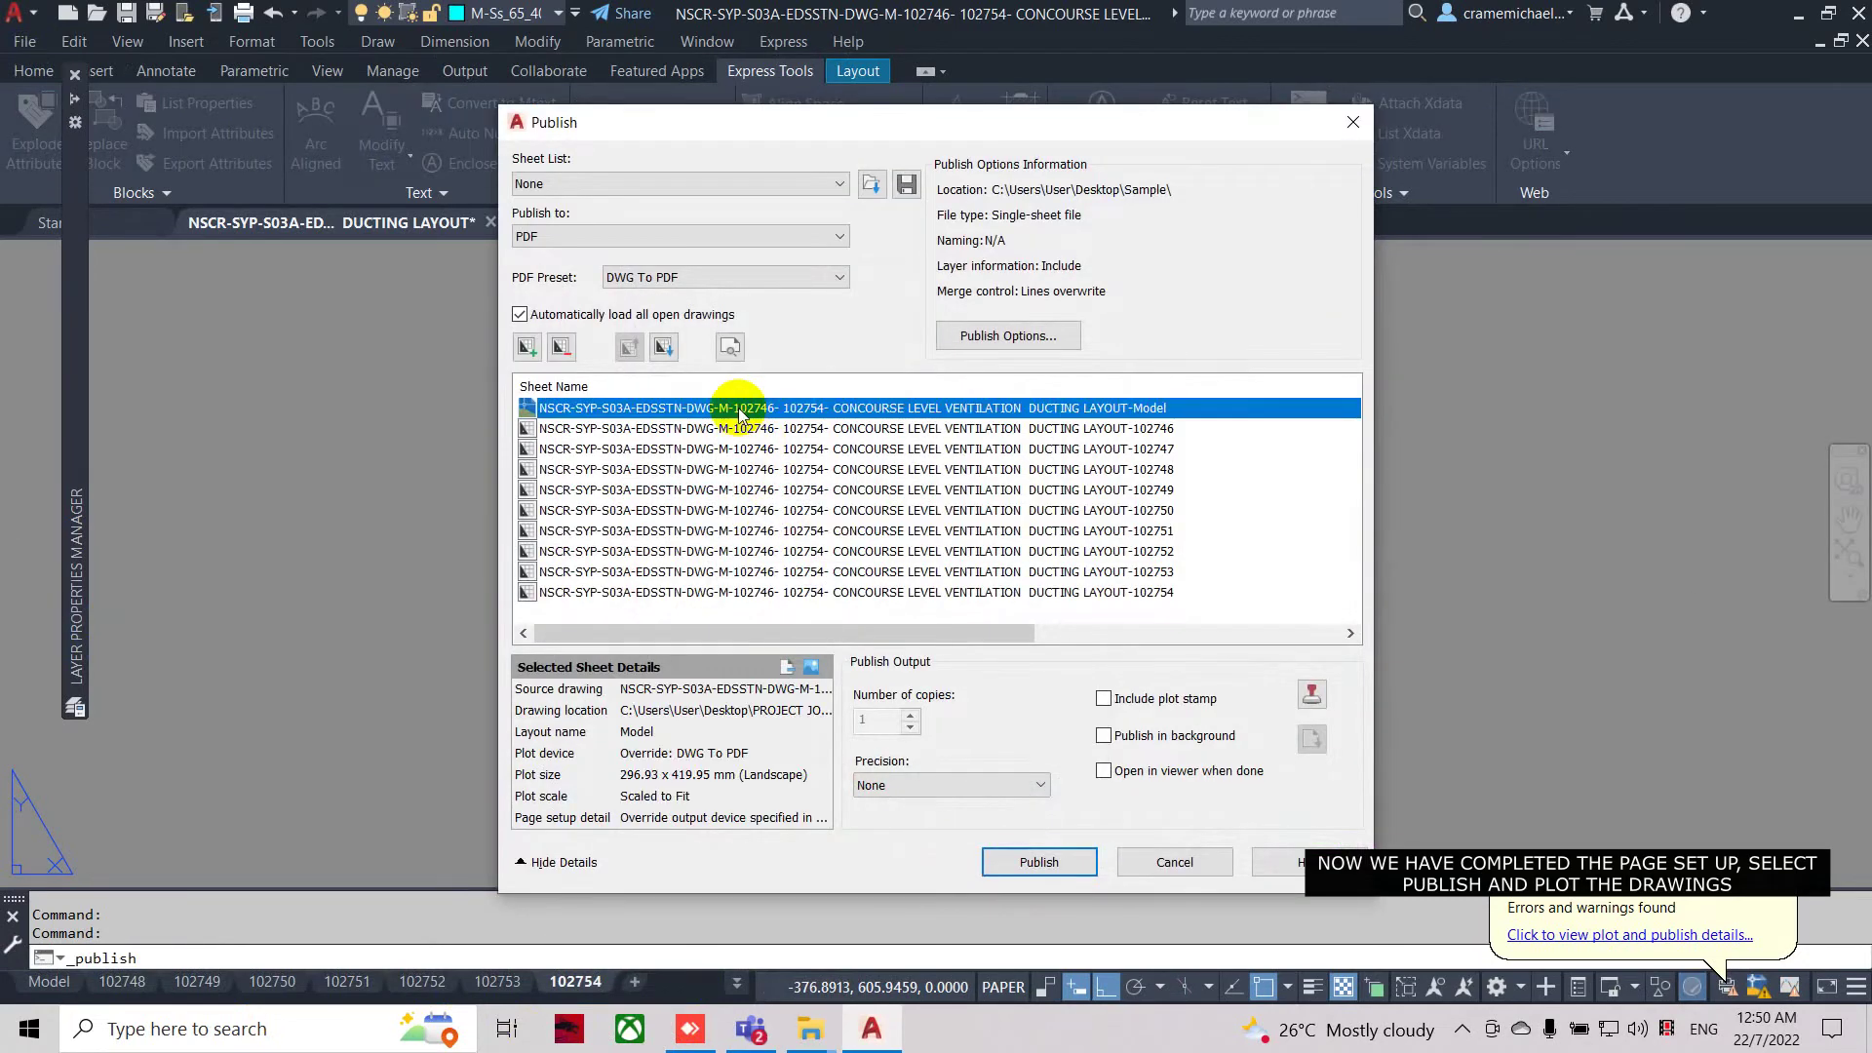
{"action": "left_click", "coordinate": [563, 350]}
{"action": "left_click", "coordinate": [598, 411]}
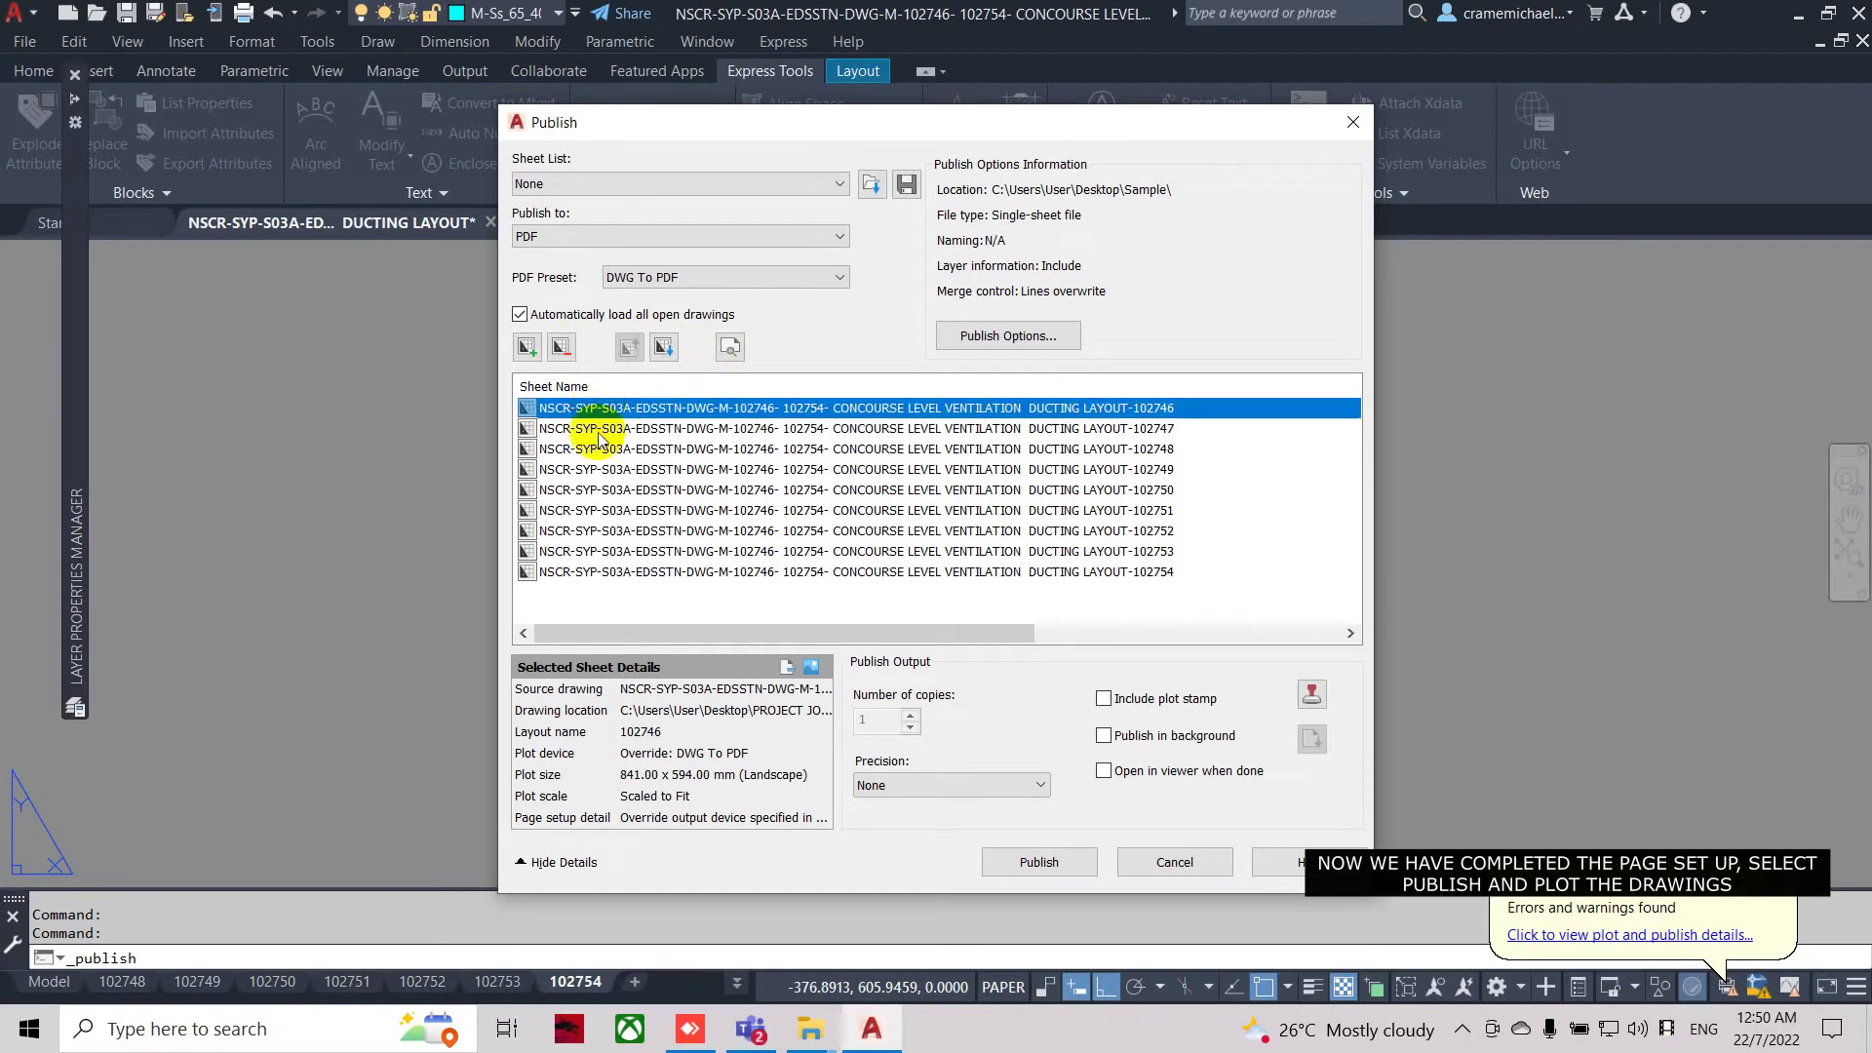
{"action": "left_click", "coordinate": [631, 573], "text": "shift"}
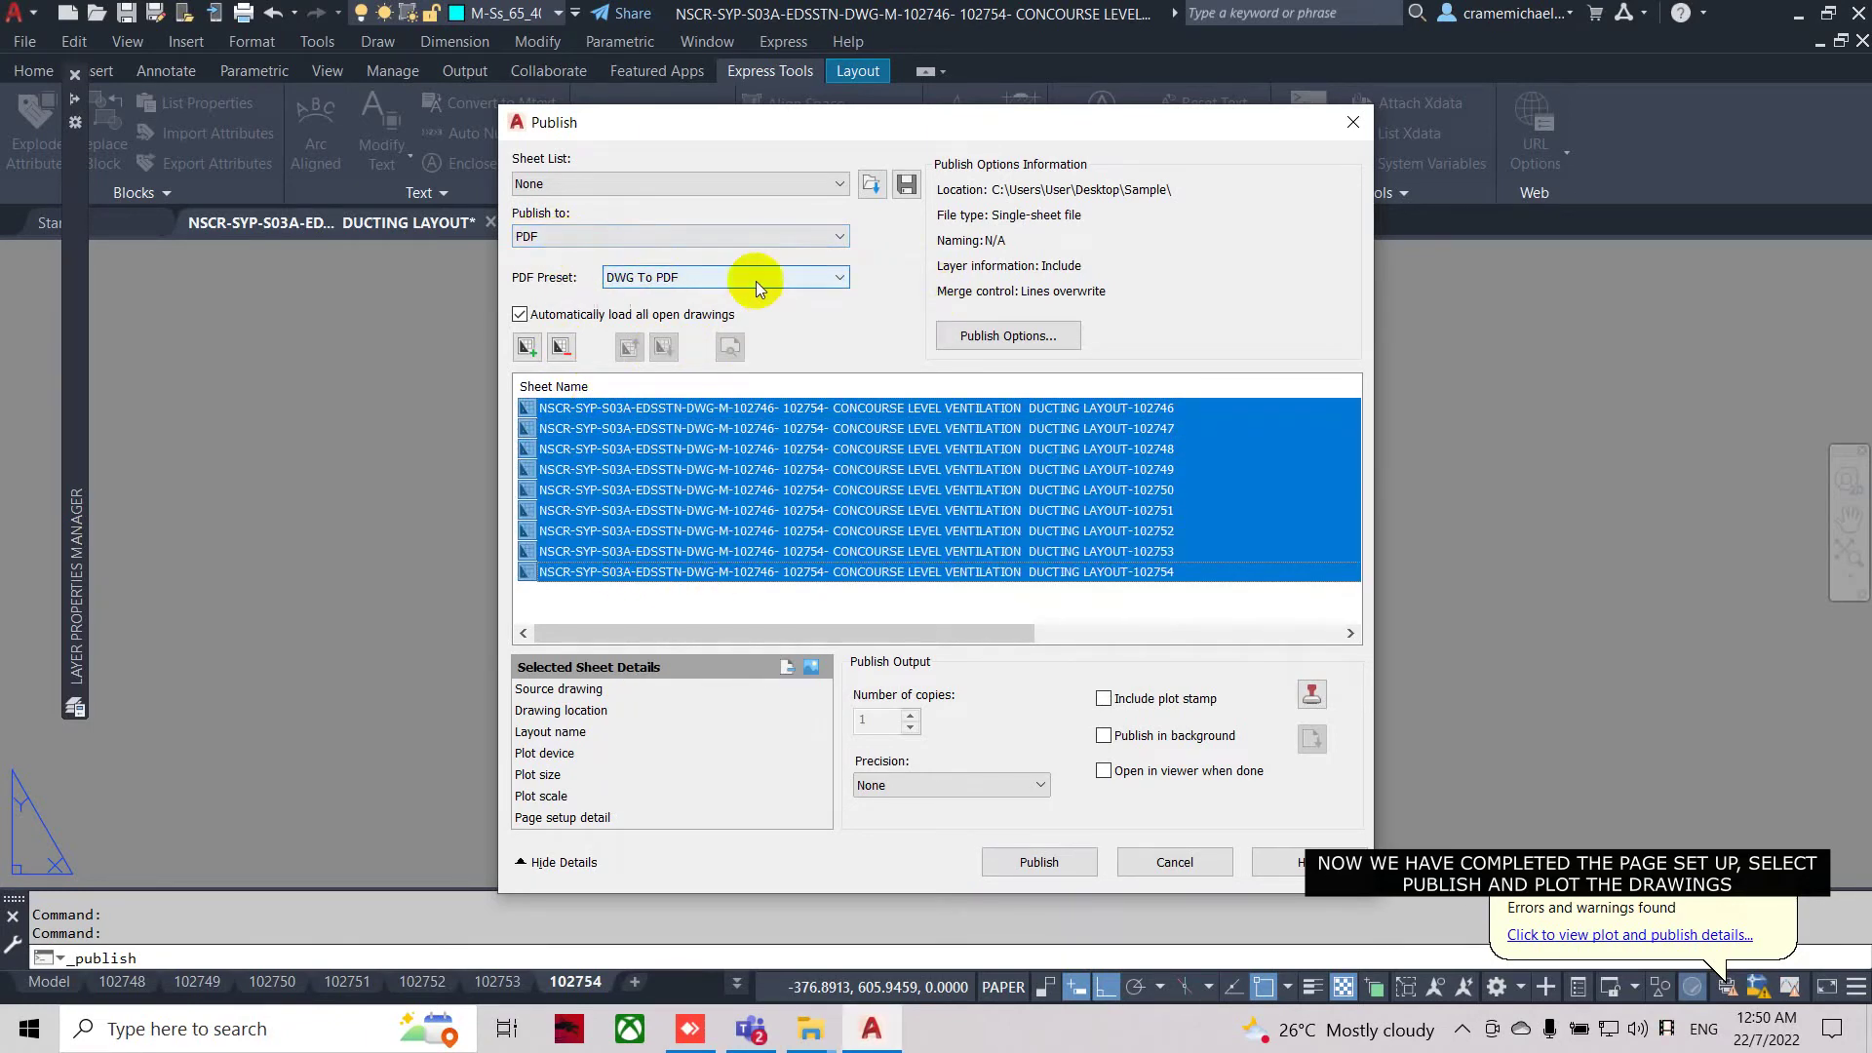
Confirm the Sample folder output options and start publishing, answering the sheet-list prompts.
{"action": "left_click", "coordinate": [1003, 326]}
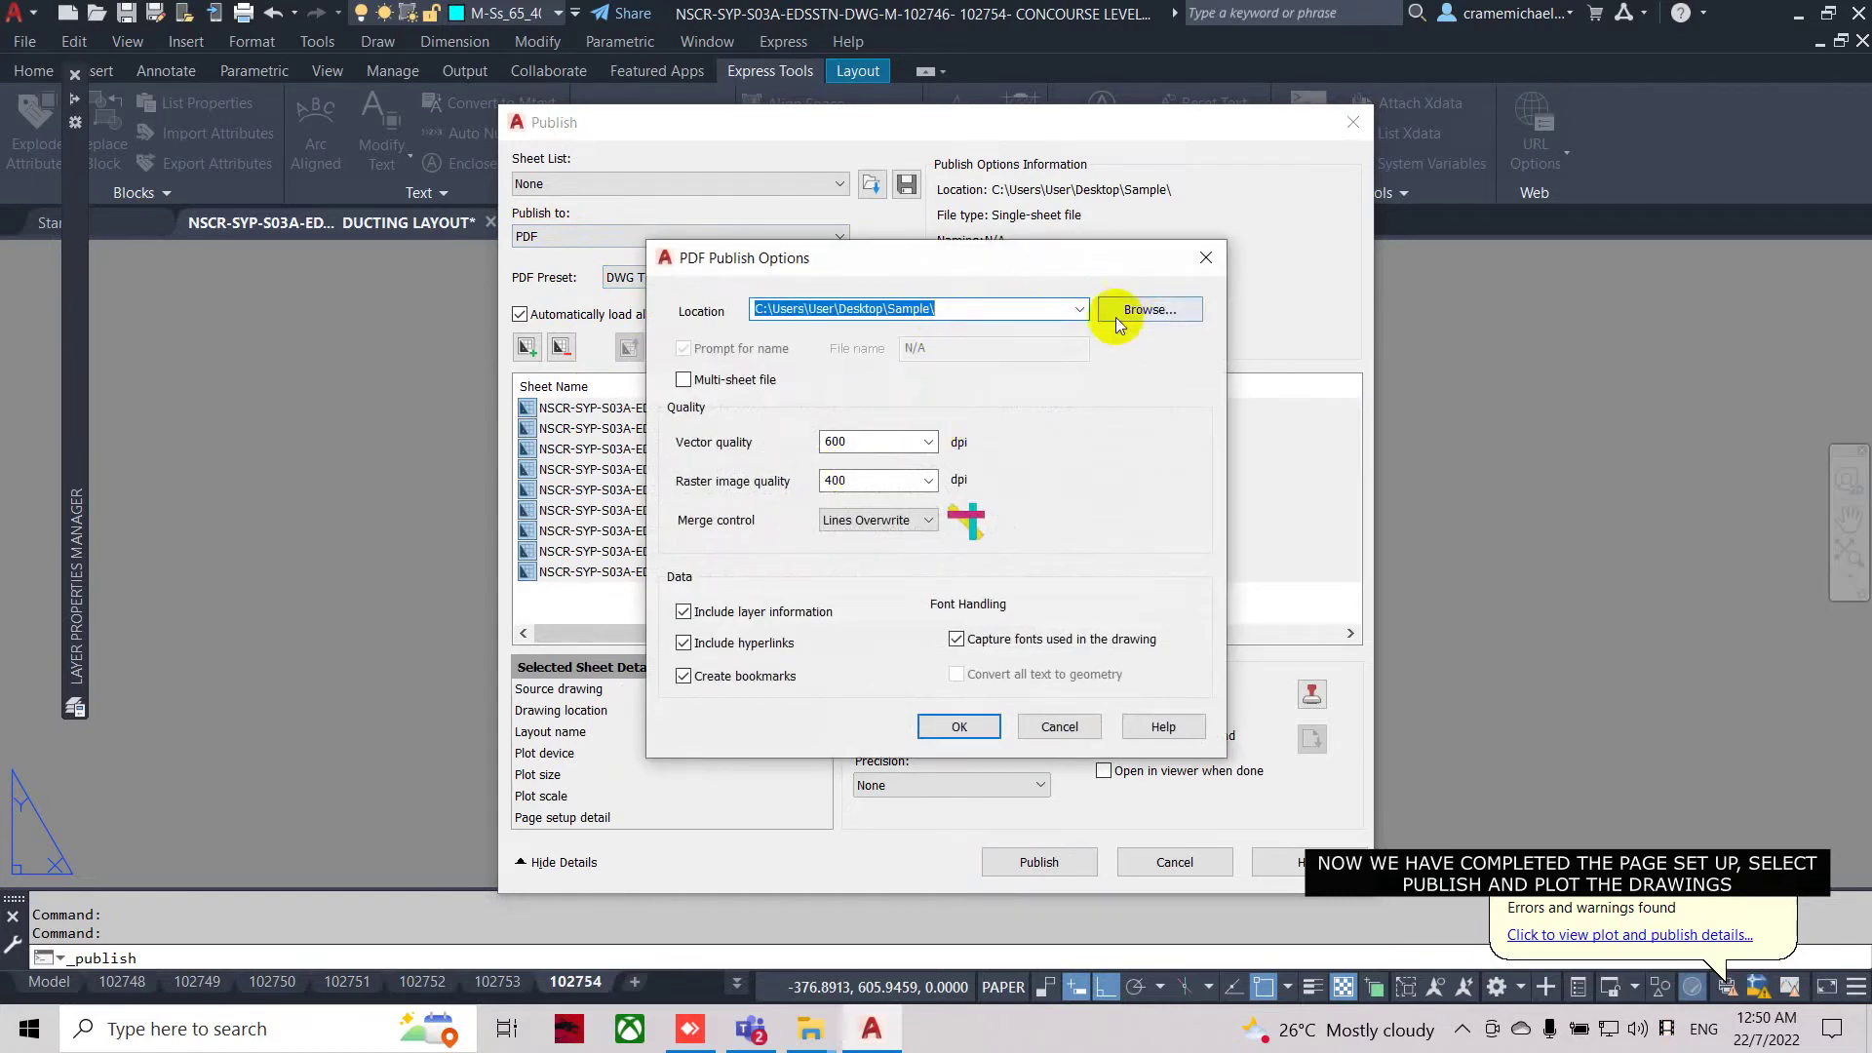
{"action": "left_click", "coordinate": [959, 733]}
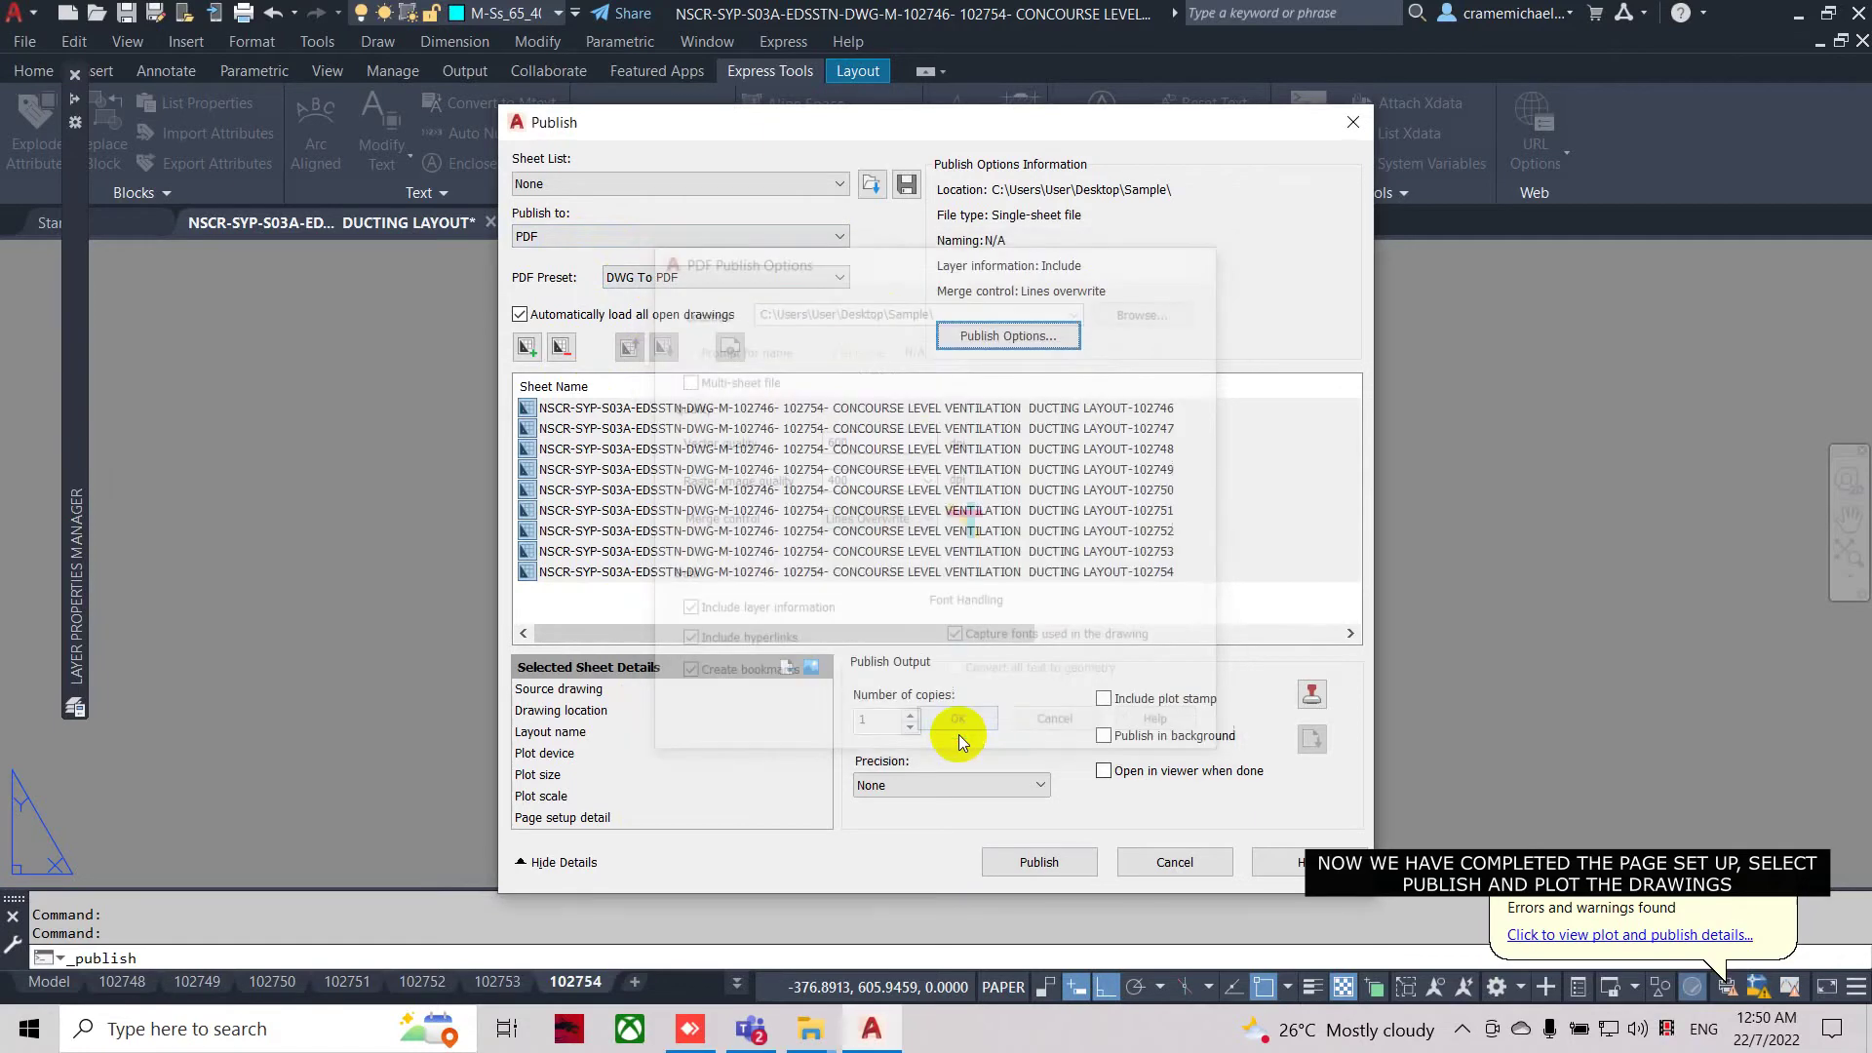
{"action": "left_click", "coordinate": [1065, 864]}
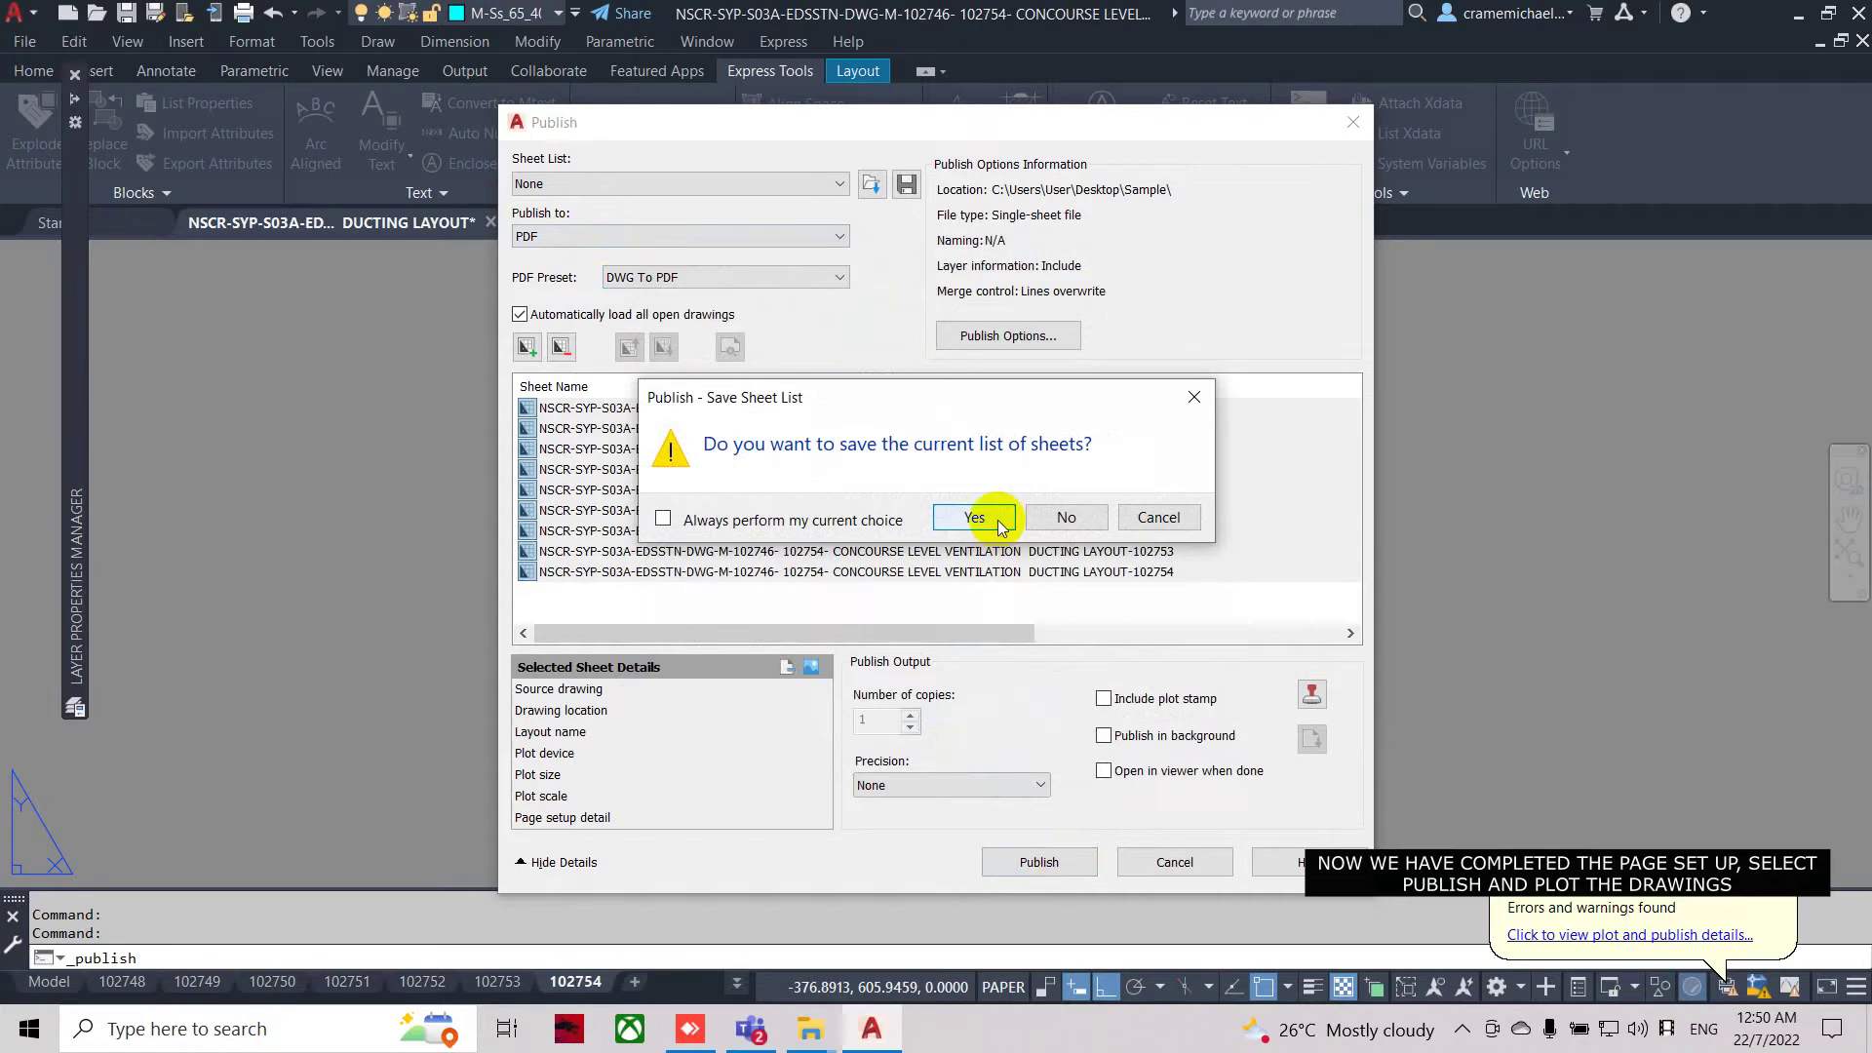
{"action": "left_click", "coordinate": [975, 518]}
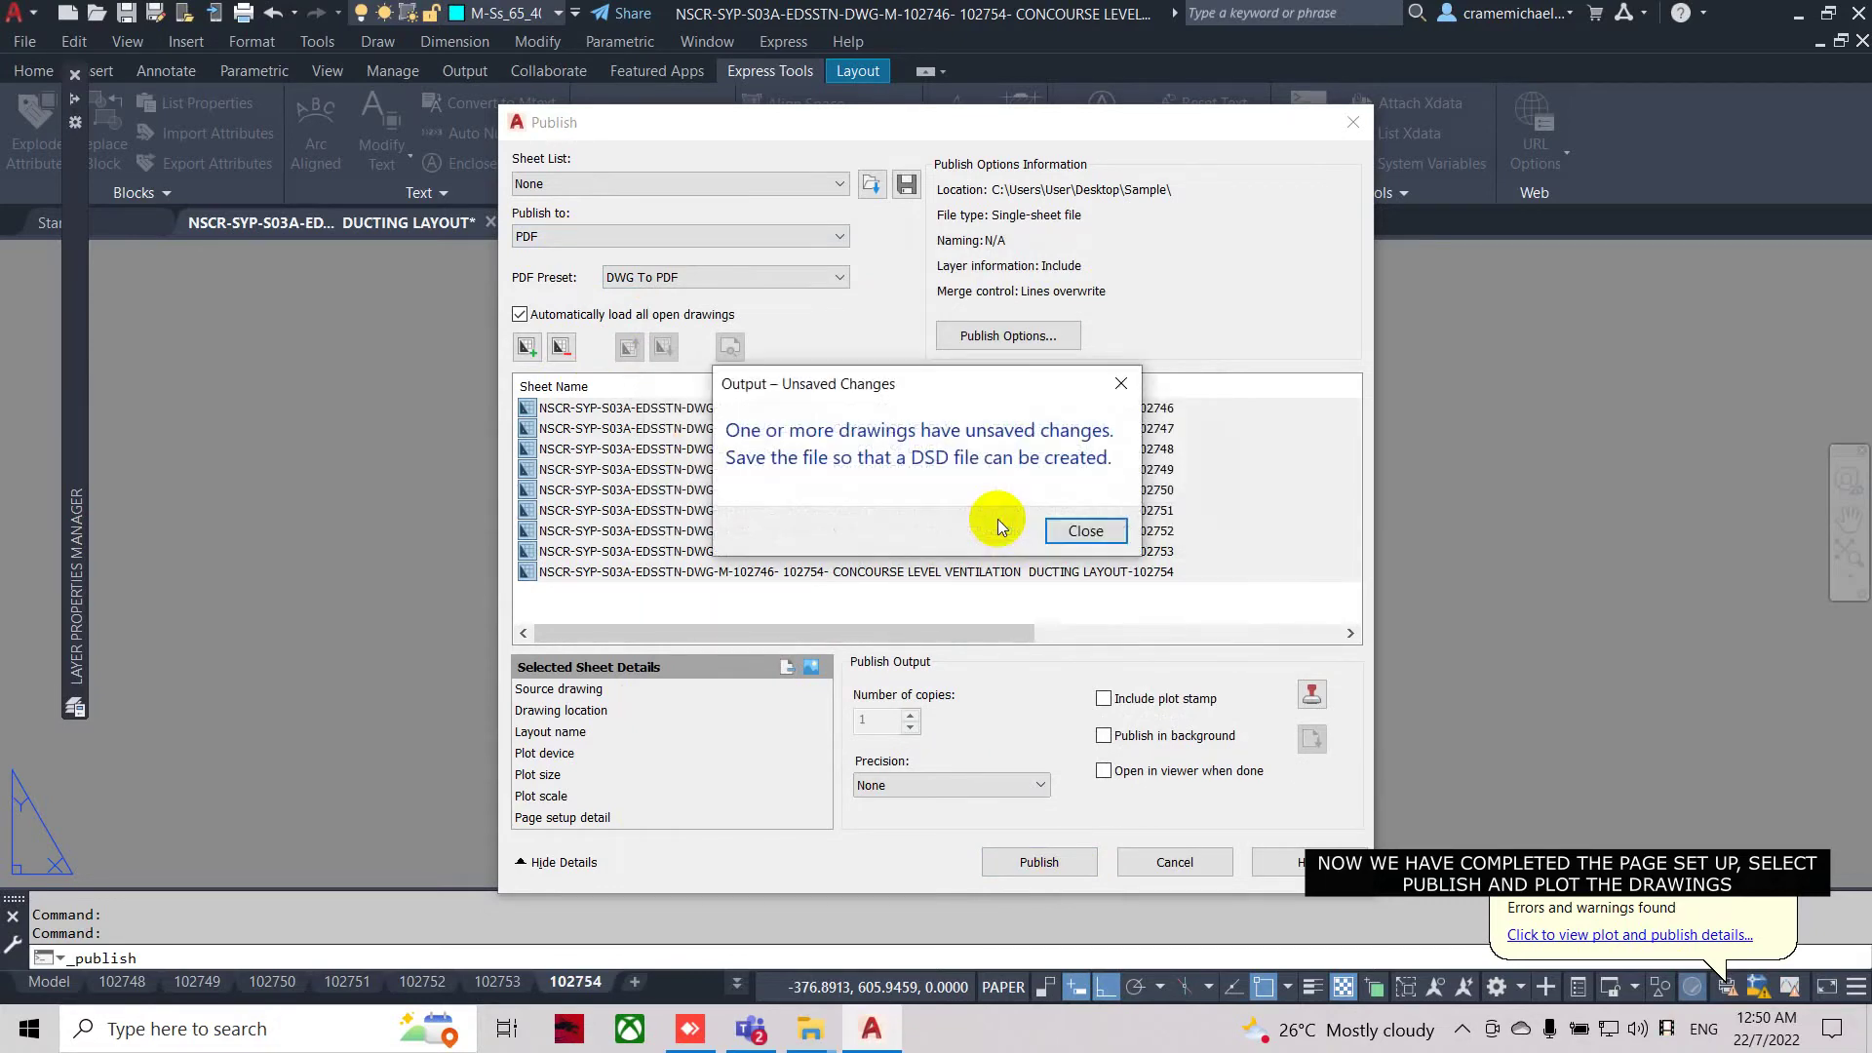
{"action": "left_click", "coordinate": [1074, 529]}
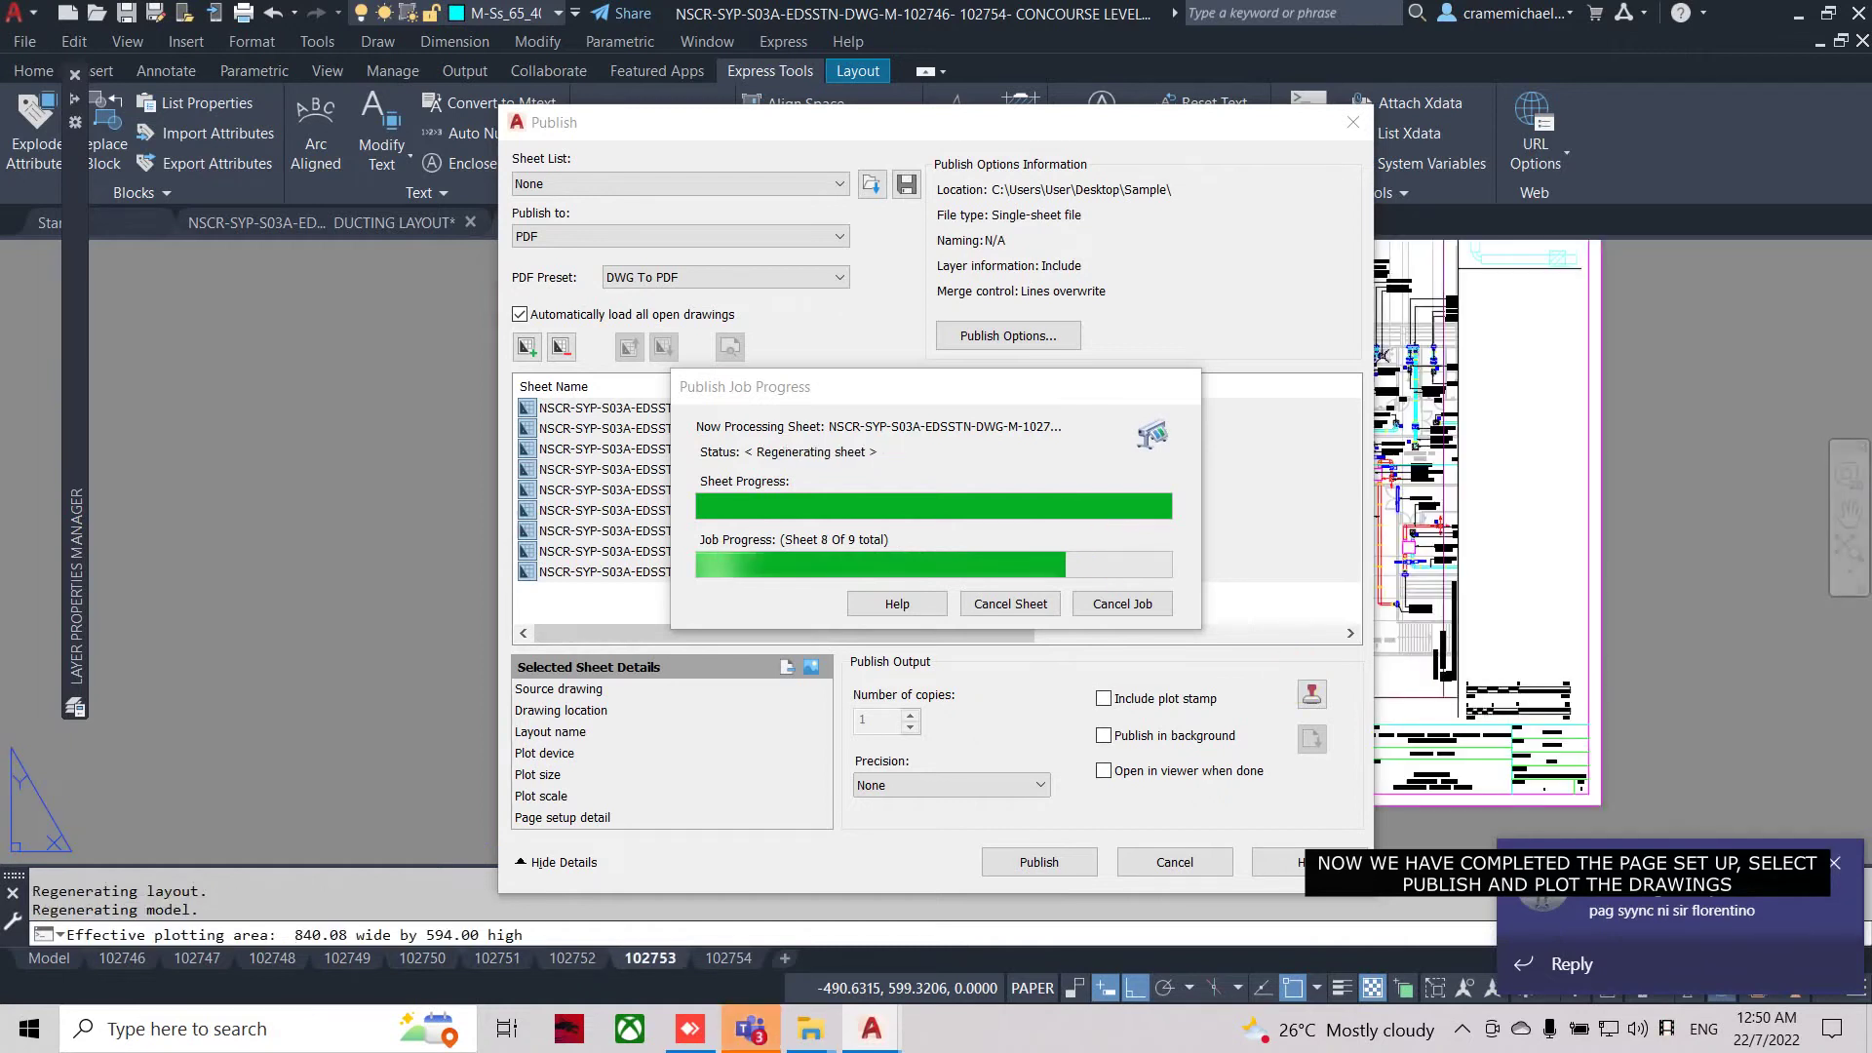
Let the nine-sheet publish finish without errors and bring up the Sample folder of PDFs.
{"action": "left_click", "coordinate": [1837, 866]}
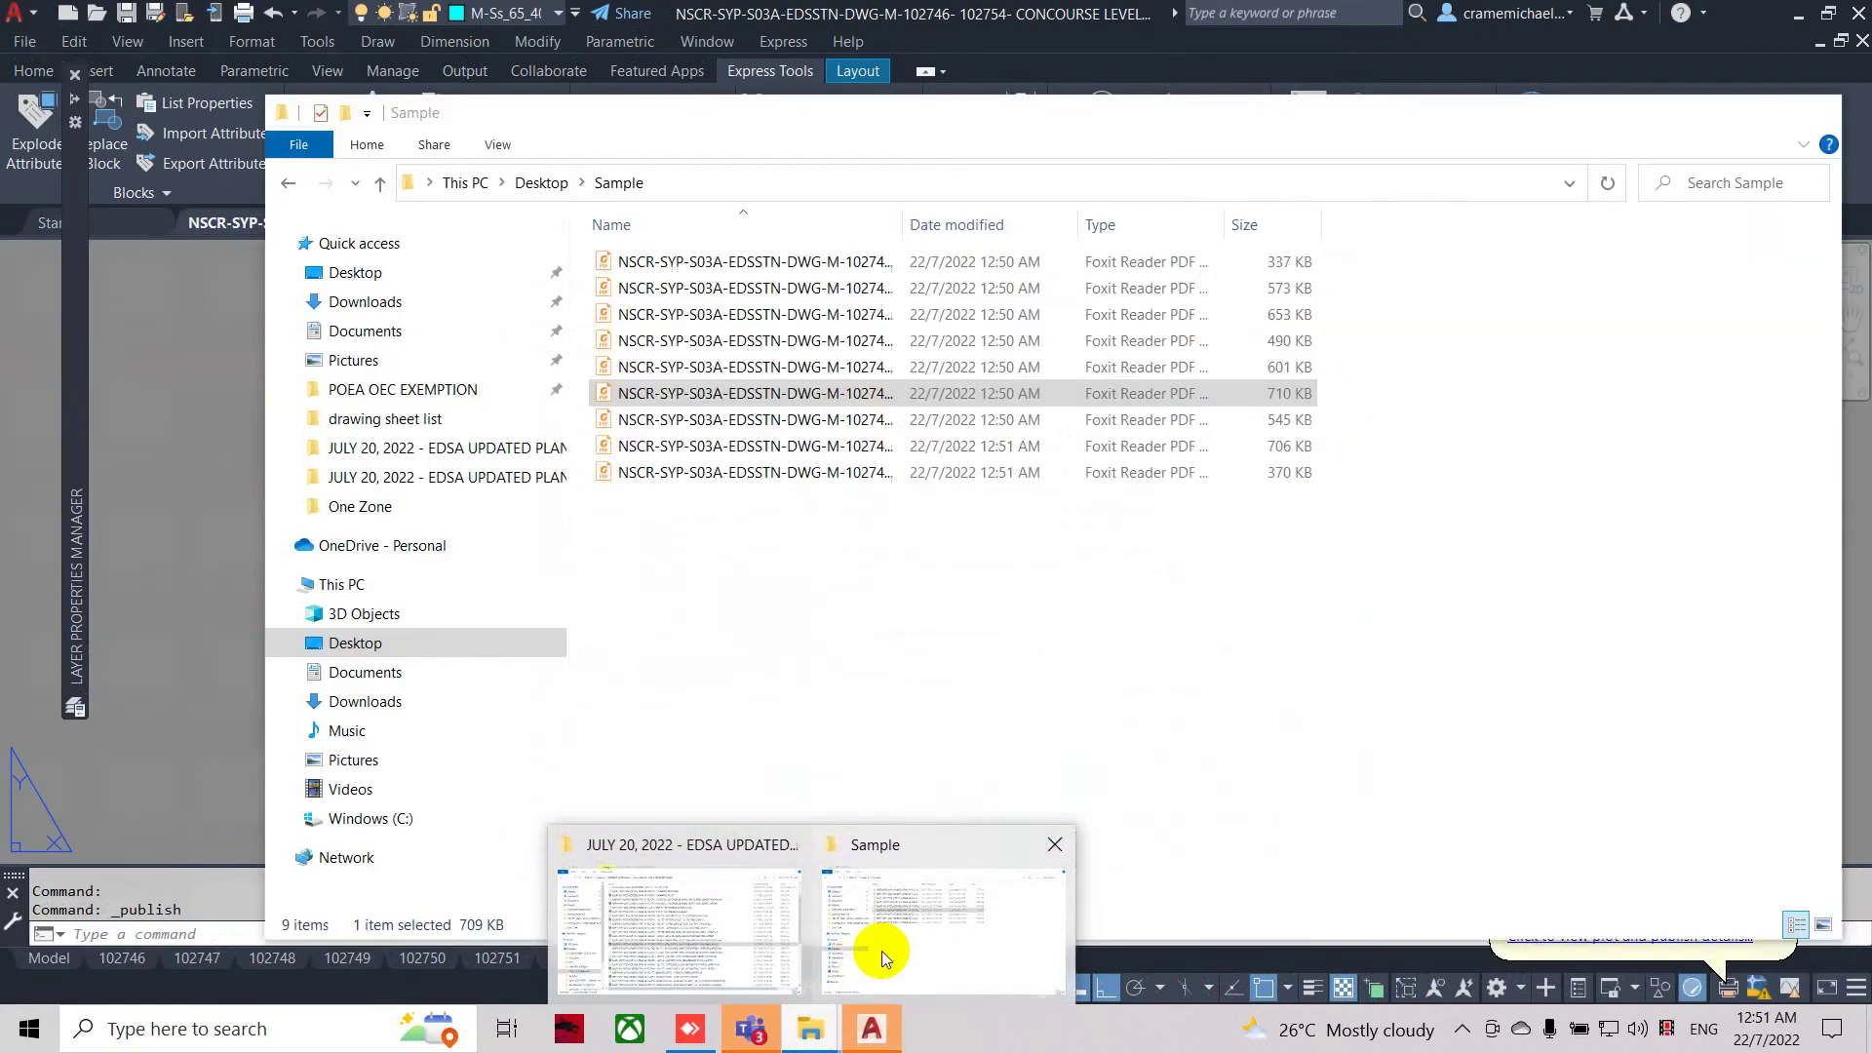
{"action": "mouse_move", "coordinate": [810, 1027]}
{"action": "left_click", "coordinate": [881, 950]}
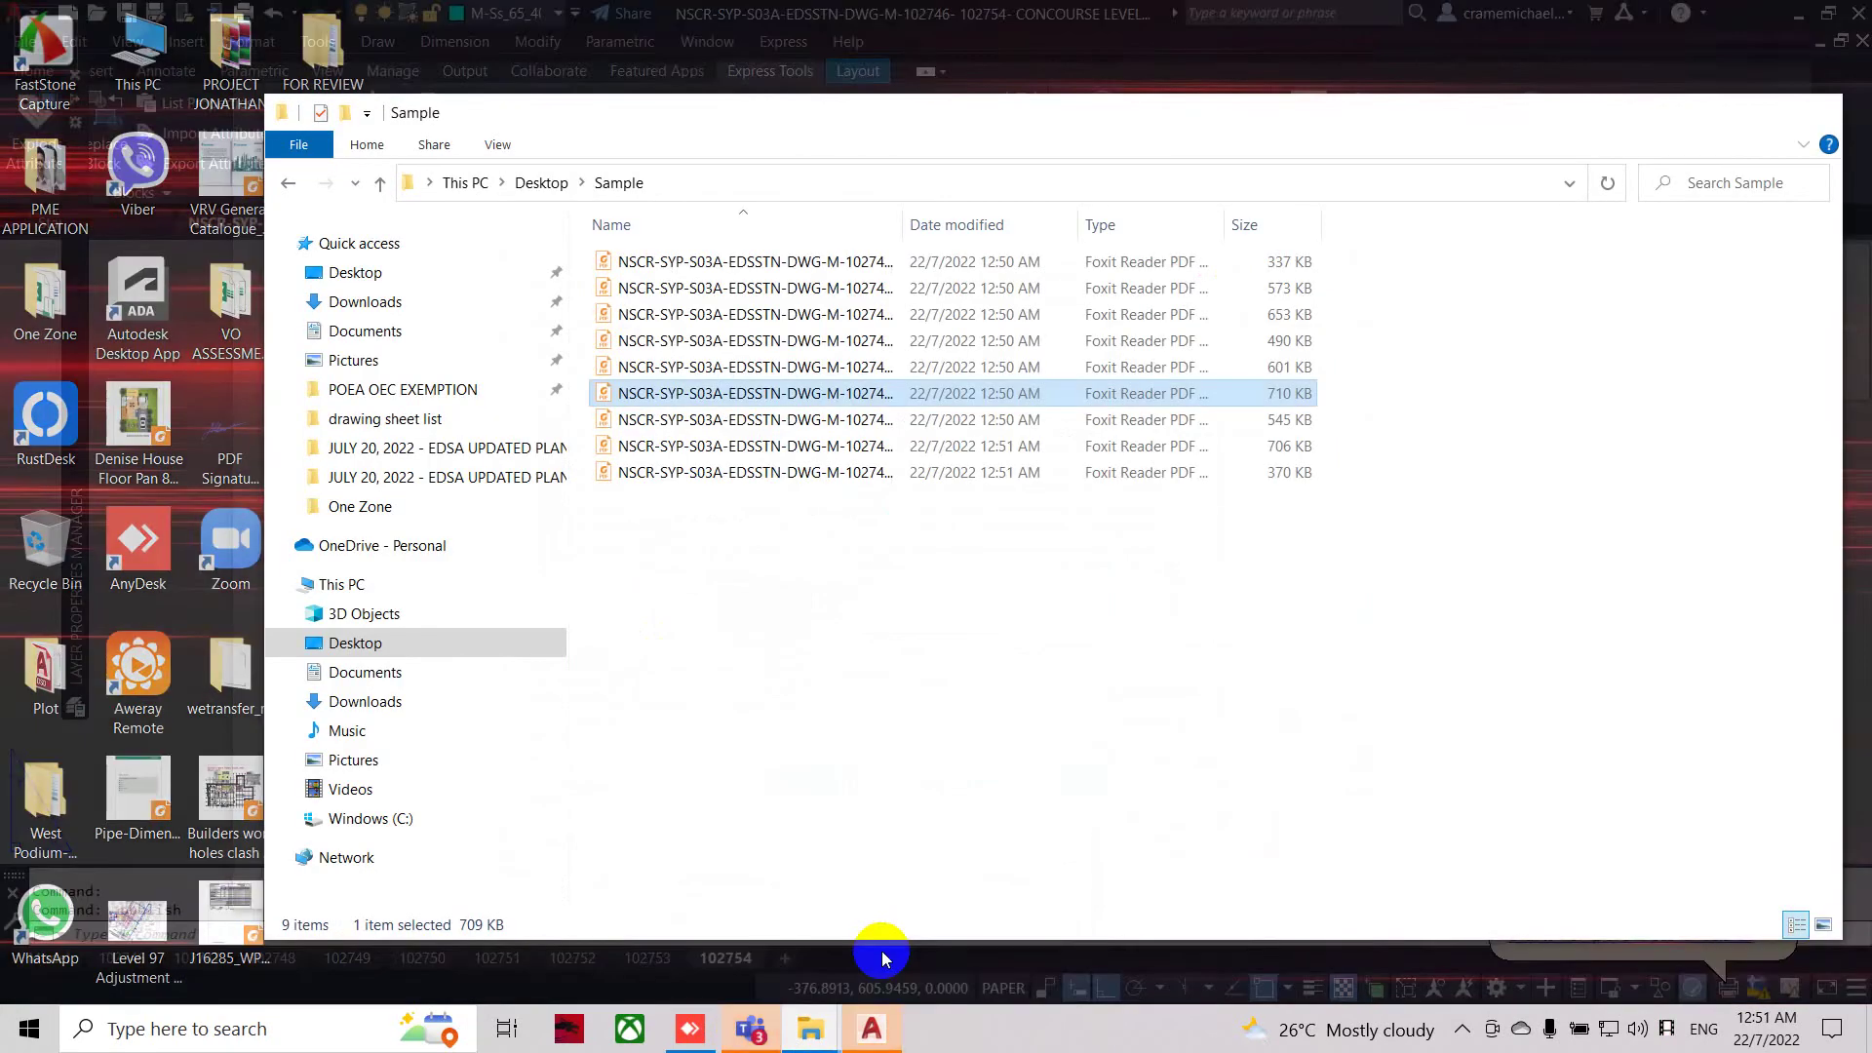
Widen the Sample folder's Name column and open the 102753 PDF in Foxit Reader.
{"action": "left_click", "coordinate": [896, 669]}
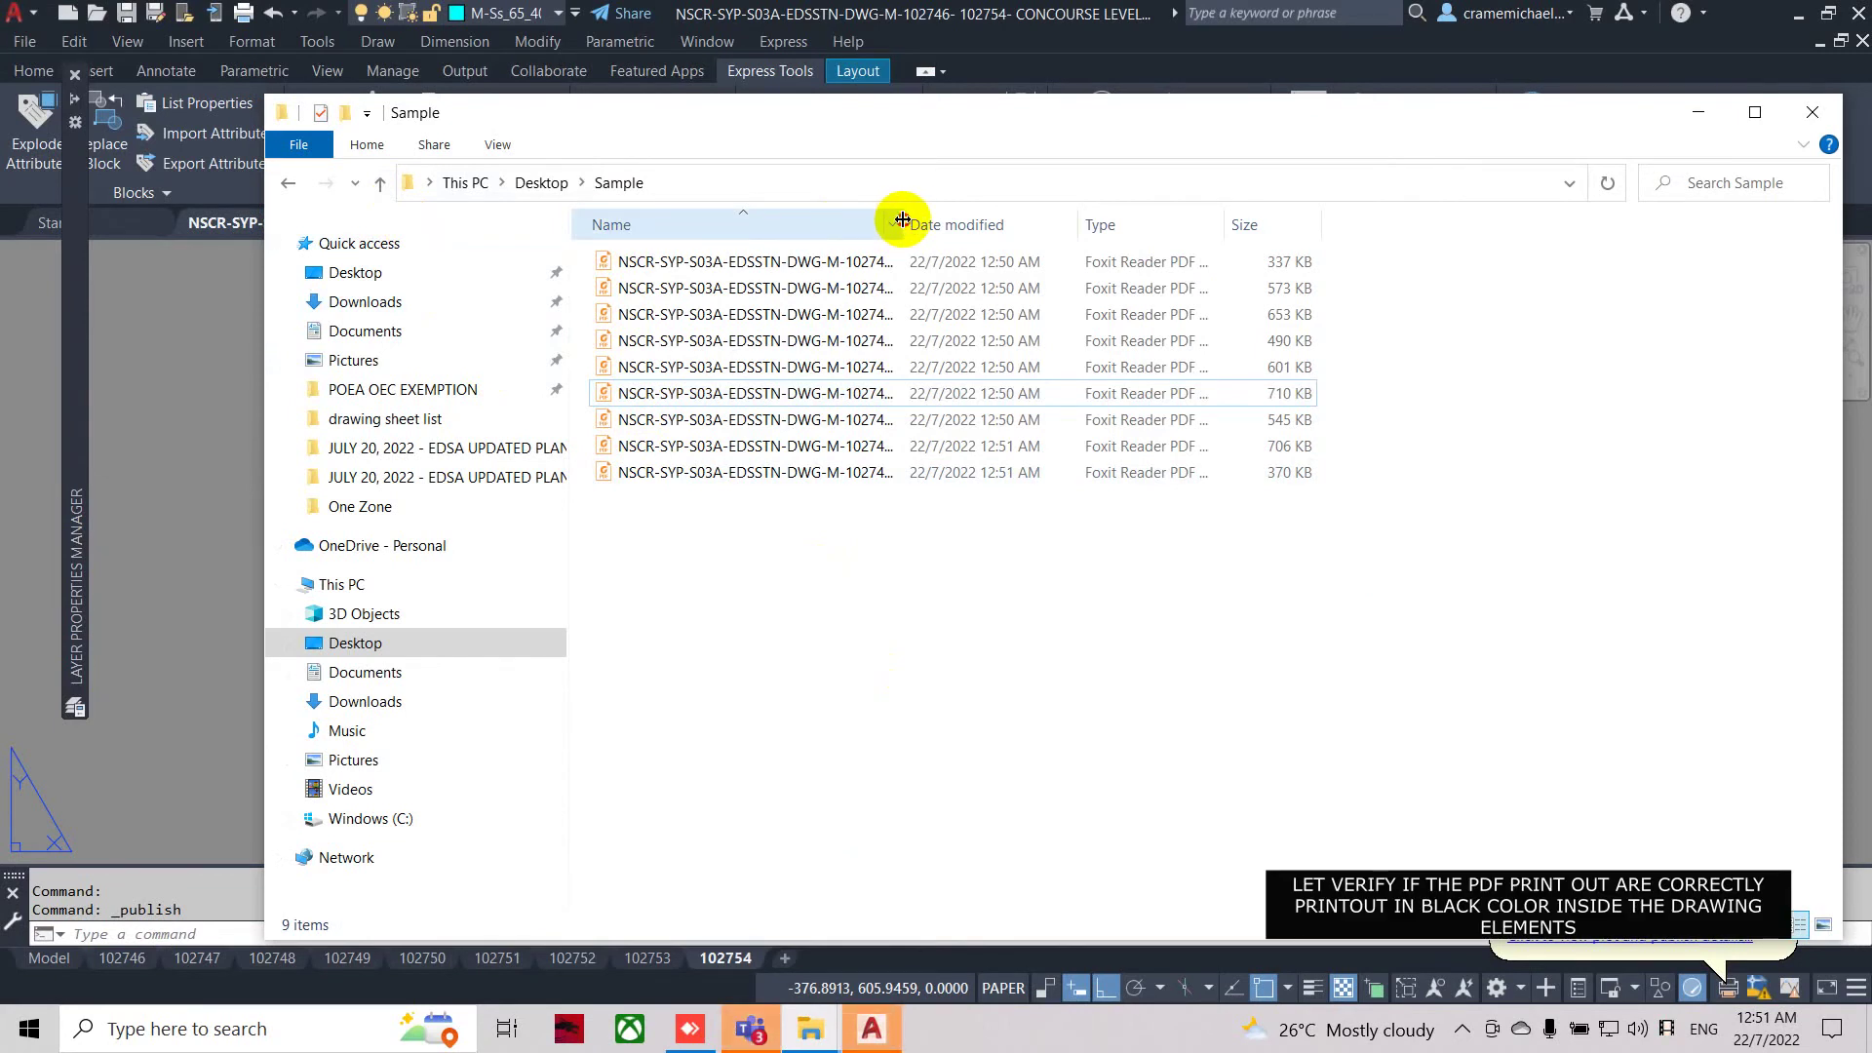
{"action": "left_click_drag", "start_coordinate": [902, 220], "coordinate": [1013, 222]}
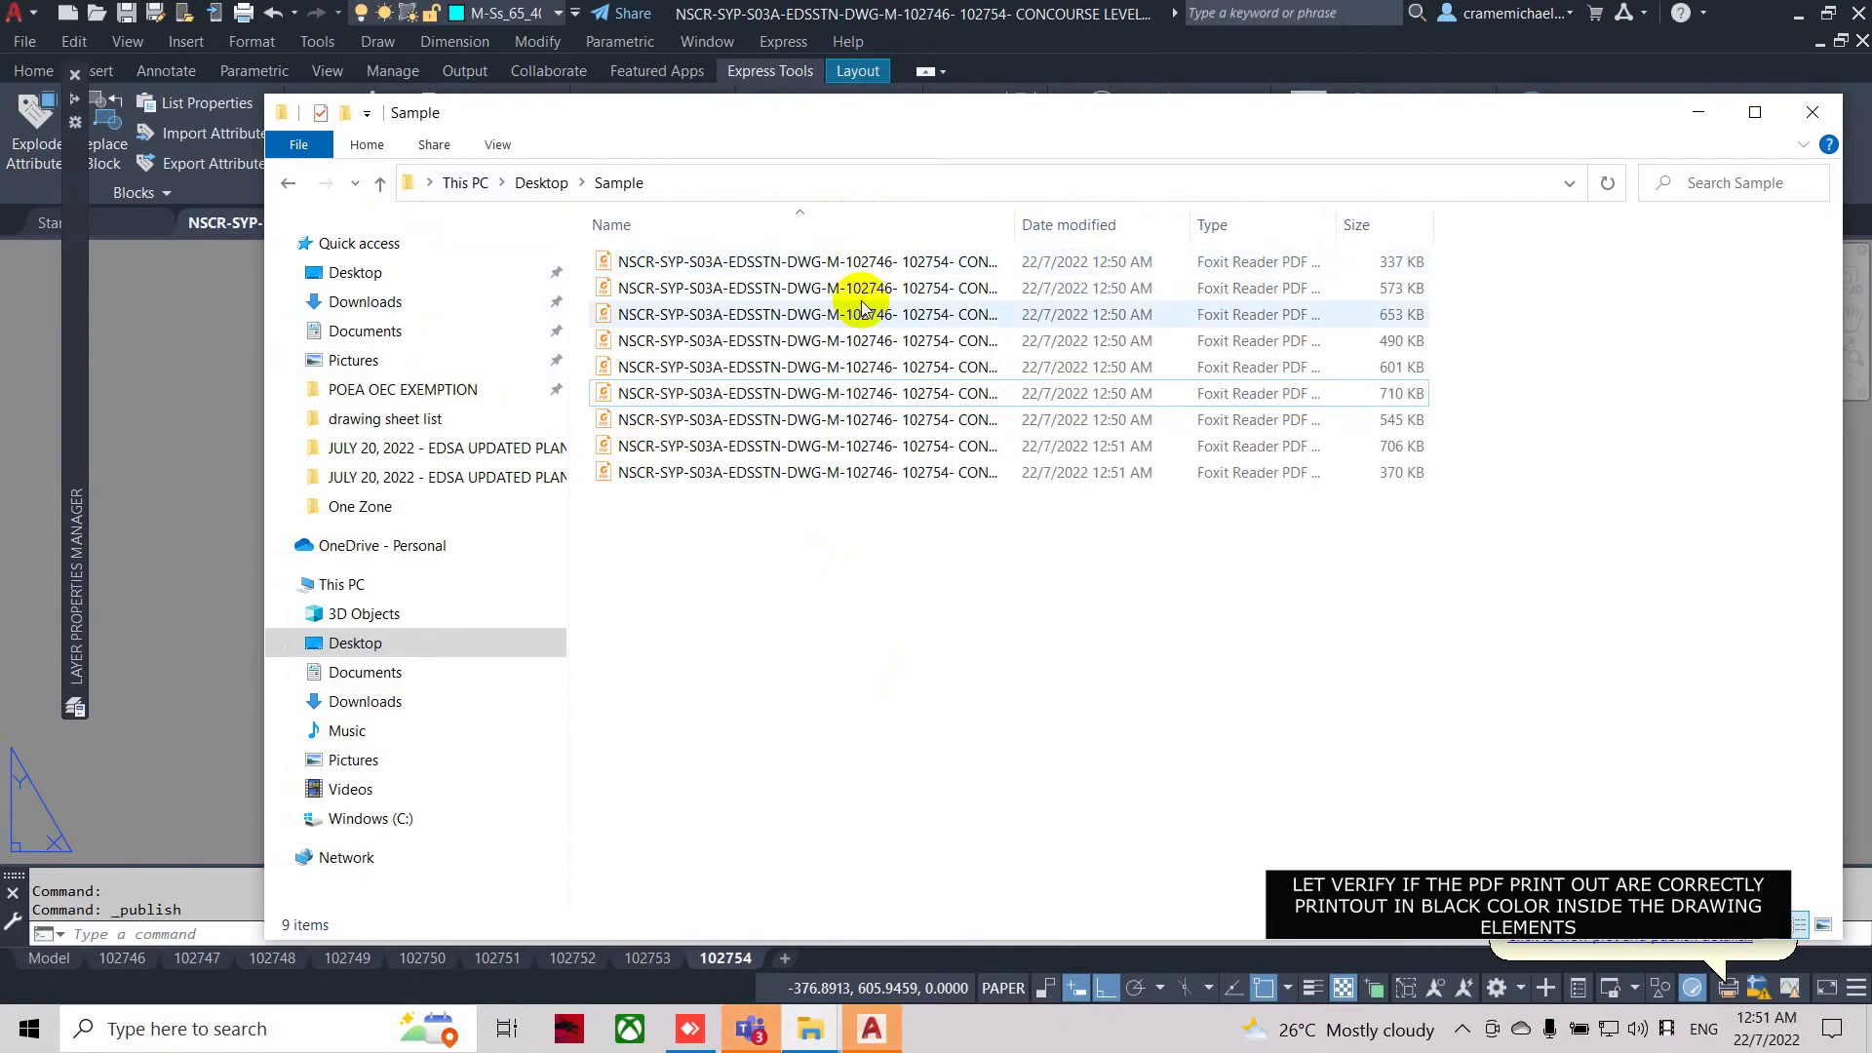
{"action": "double_click", "coordinate": [854, 447]}
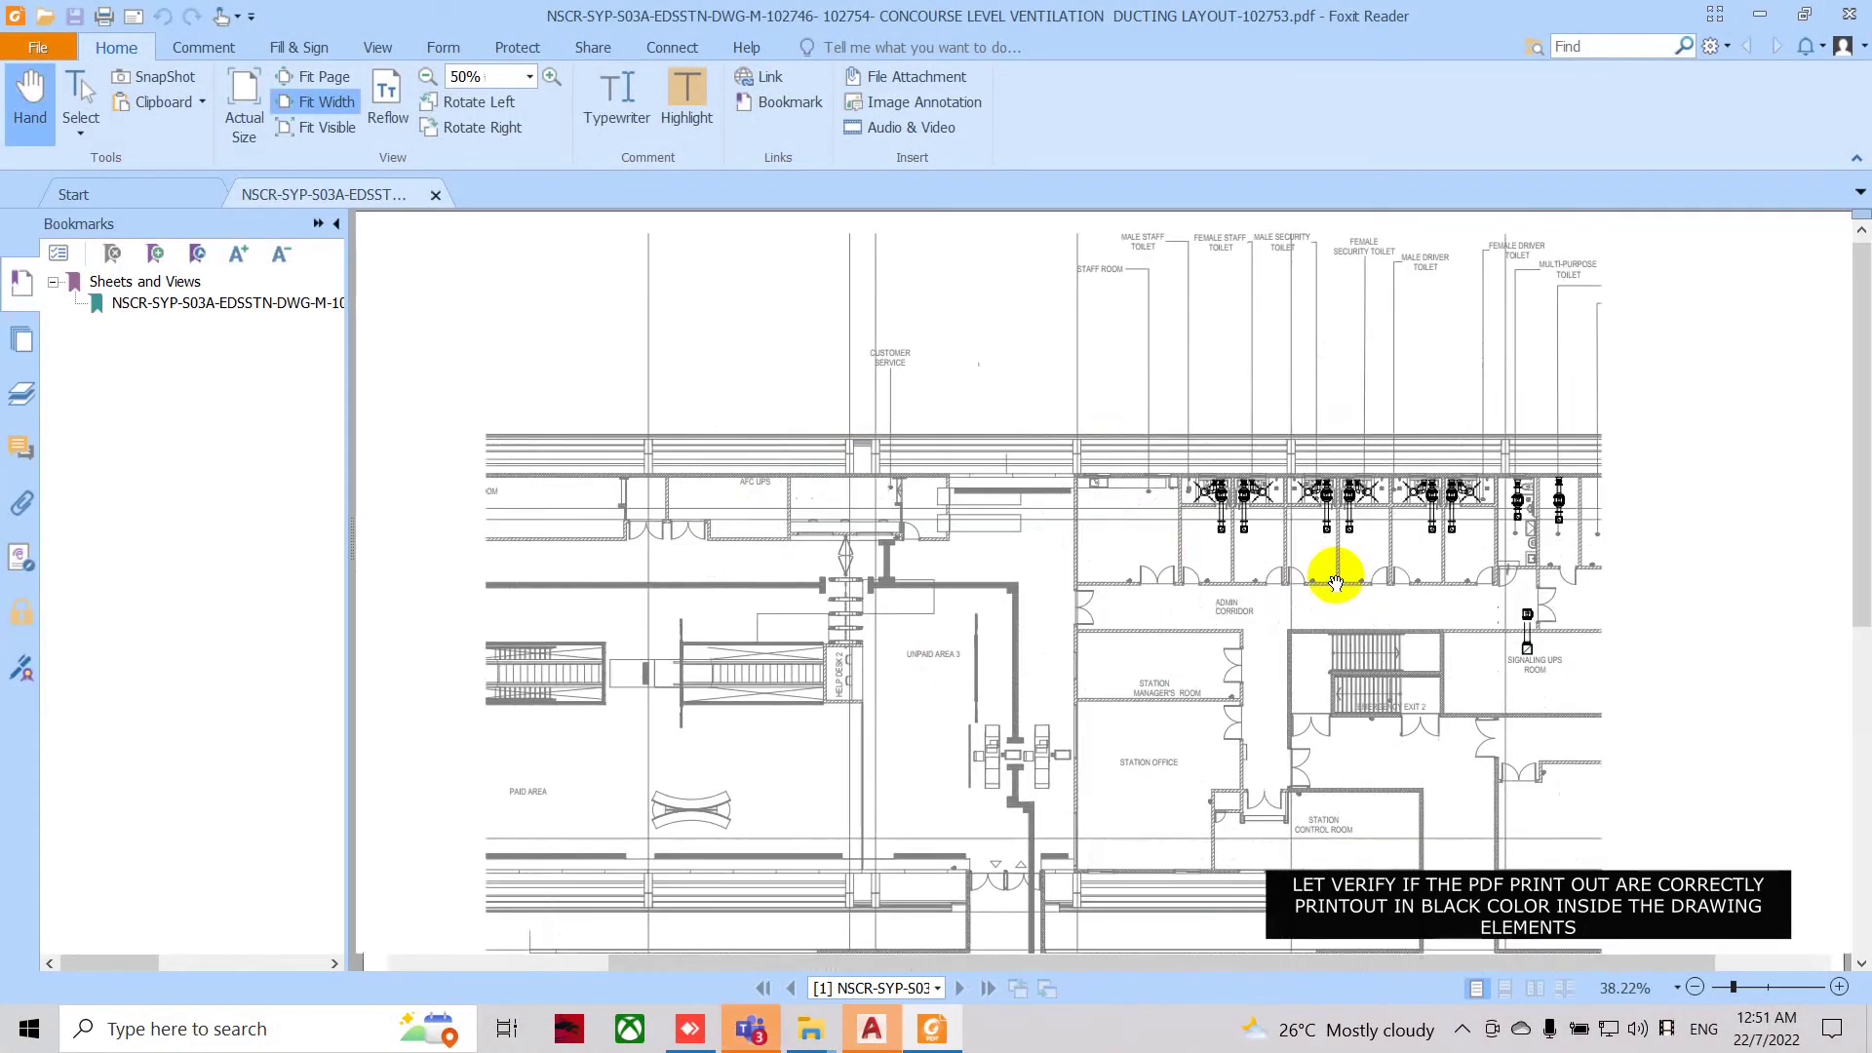
Zoom into the 102753 PDF, then open and check the 102754 PDF.
{"action": "scroll", "coordinate": [1328, 572], "scroll_direction": "up", "scroll_amount": 1, "text": "ctrl"}
{"action": "scroll", "coordinate": [1316, 536], "scroll_direction": "up", "scroll_amount": 1, "text": "ctrl"}
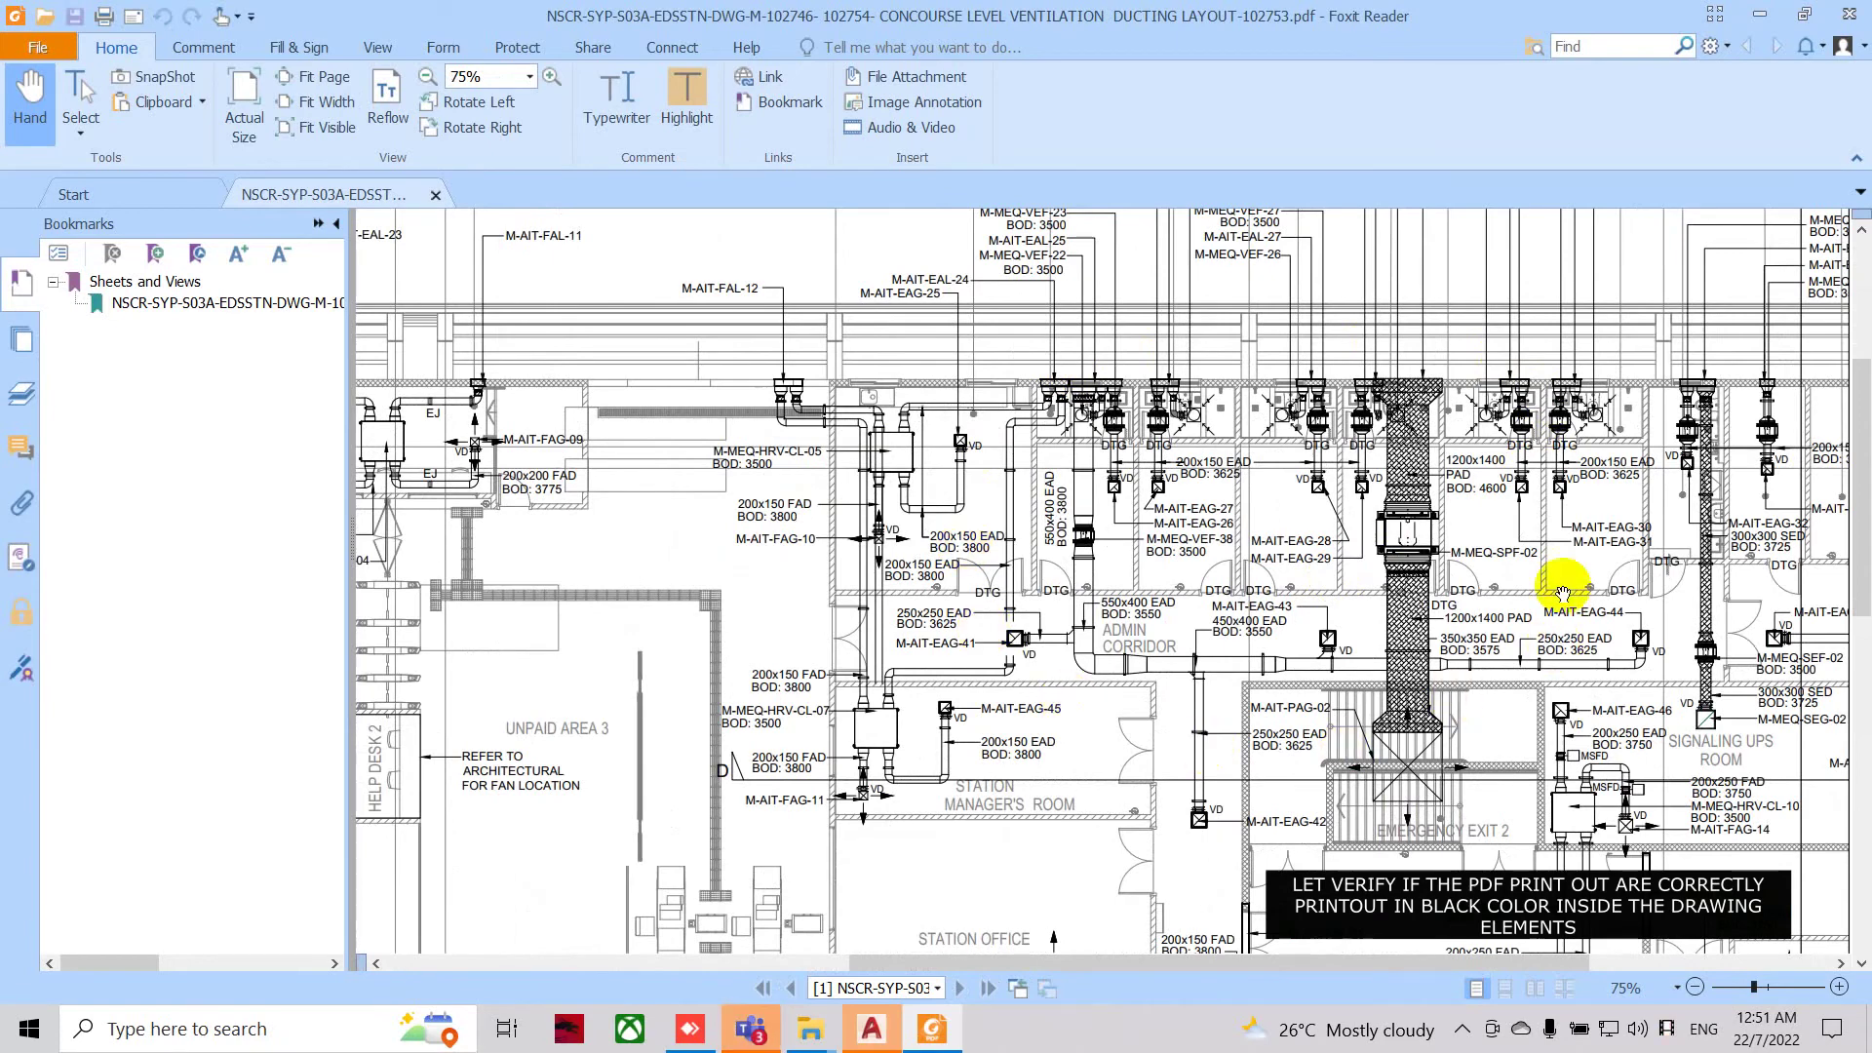
{"action": "left_click", "coordinate": [1851, 12]}
{"action": "left_click", "coordinate": [870, 477]}
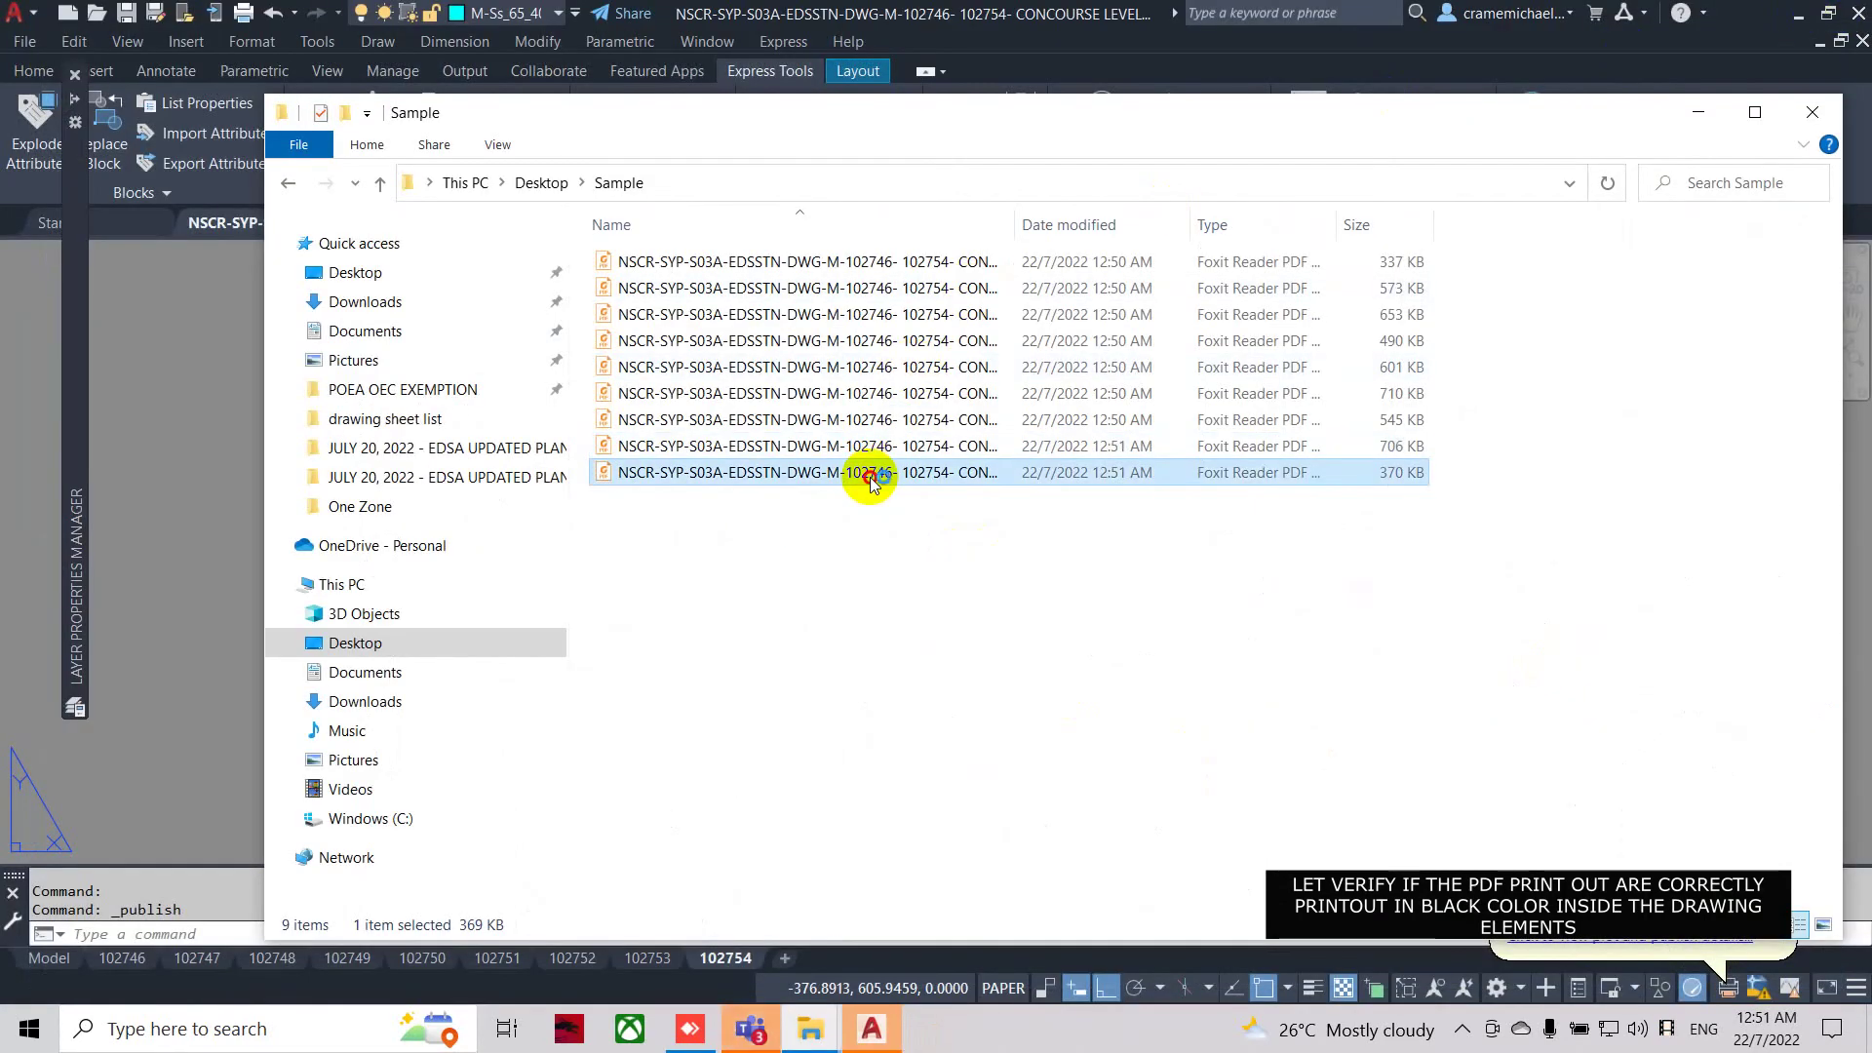
{"action": "double_click", "coordinate": [870, 478]}
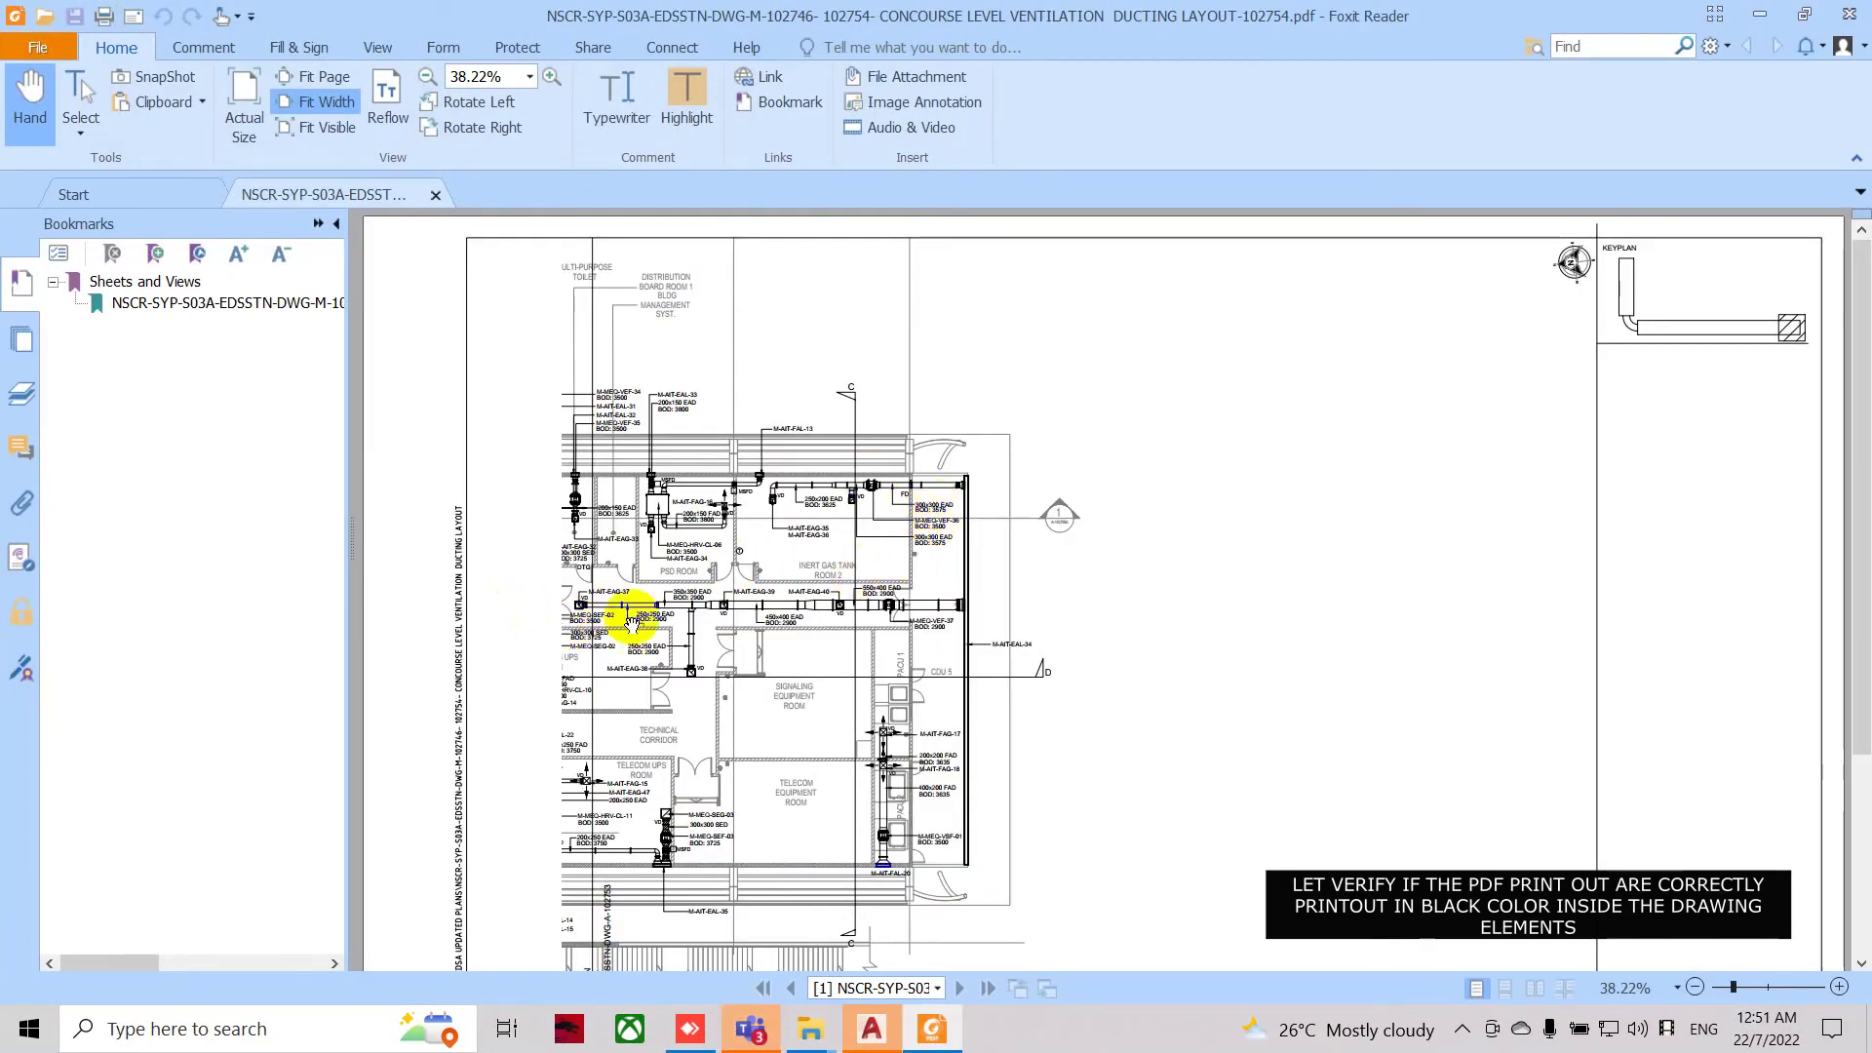
{"action": "left_click", "coordinate": [1851, 16]}
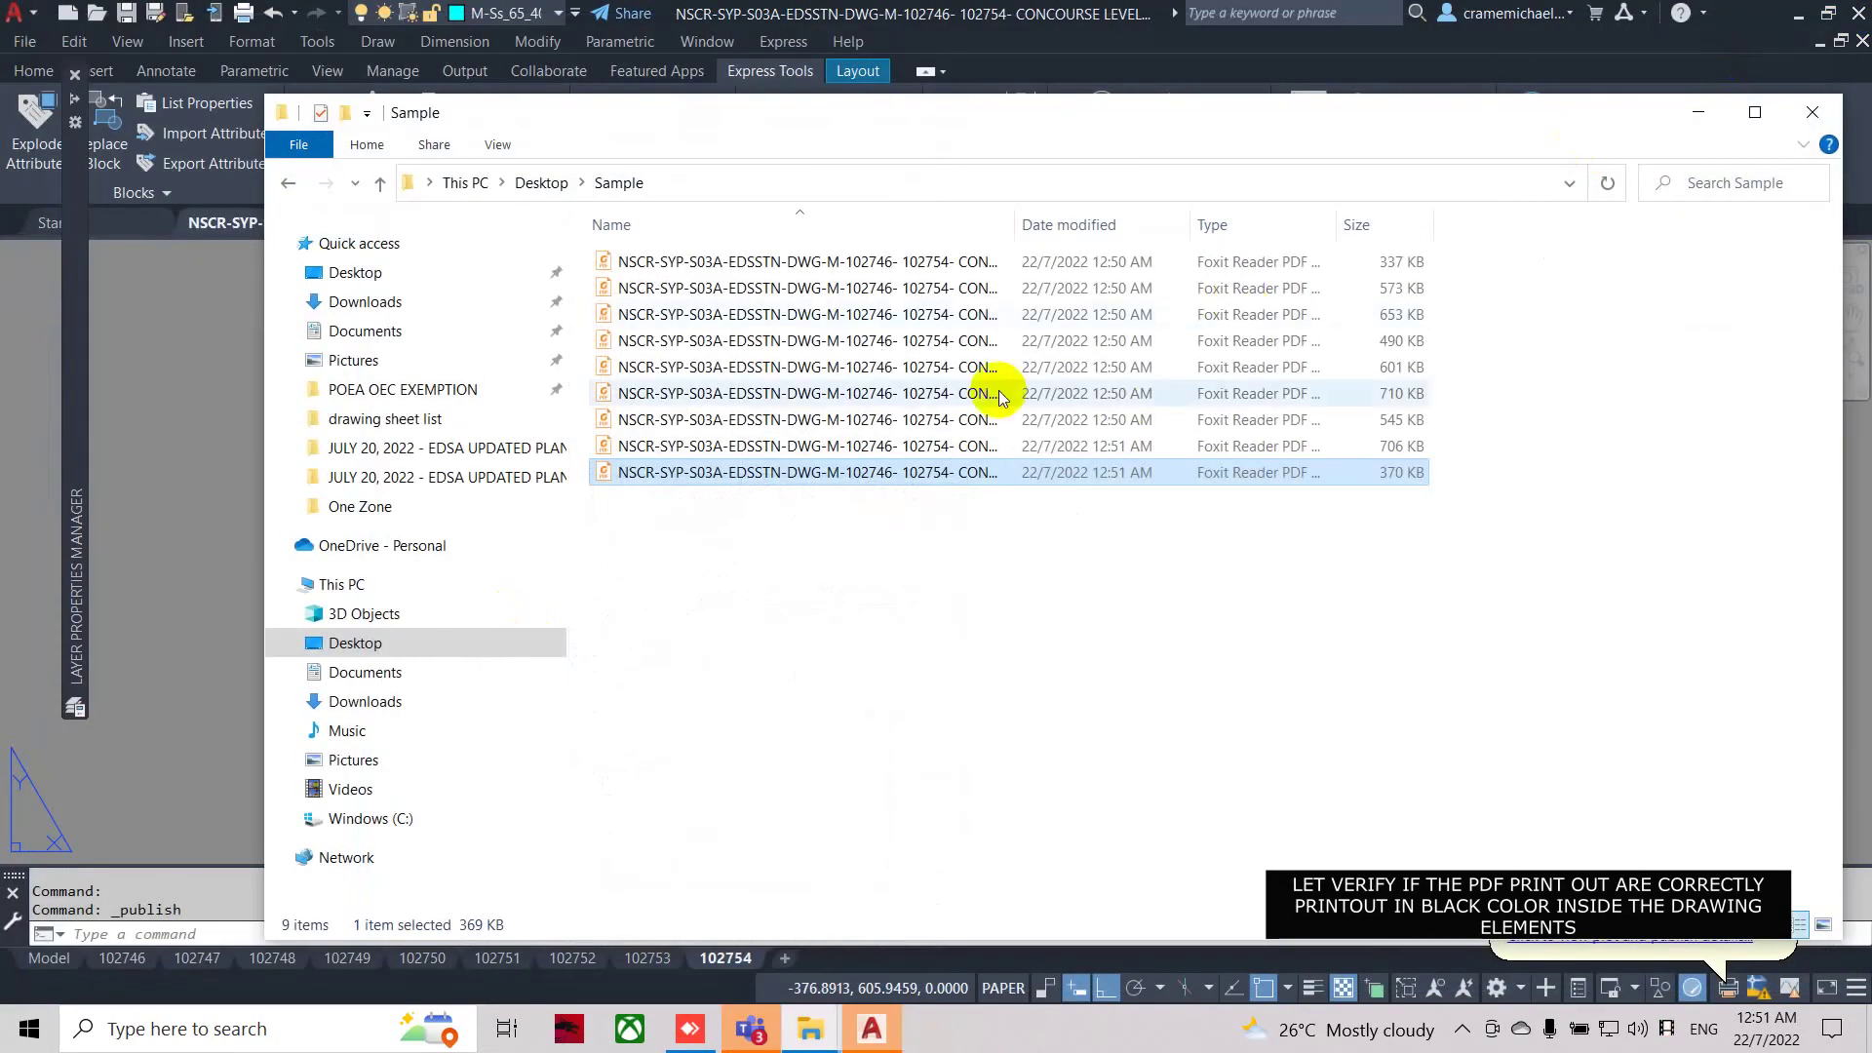
Check the 102752 and 102751 PDFs, then close the Sample folder.
{"action": "double_click", "coordinate": [926, 413]}
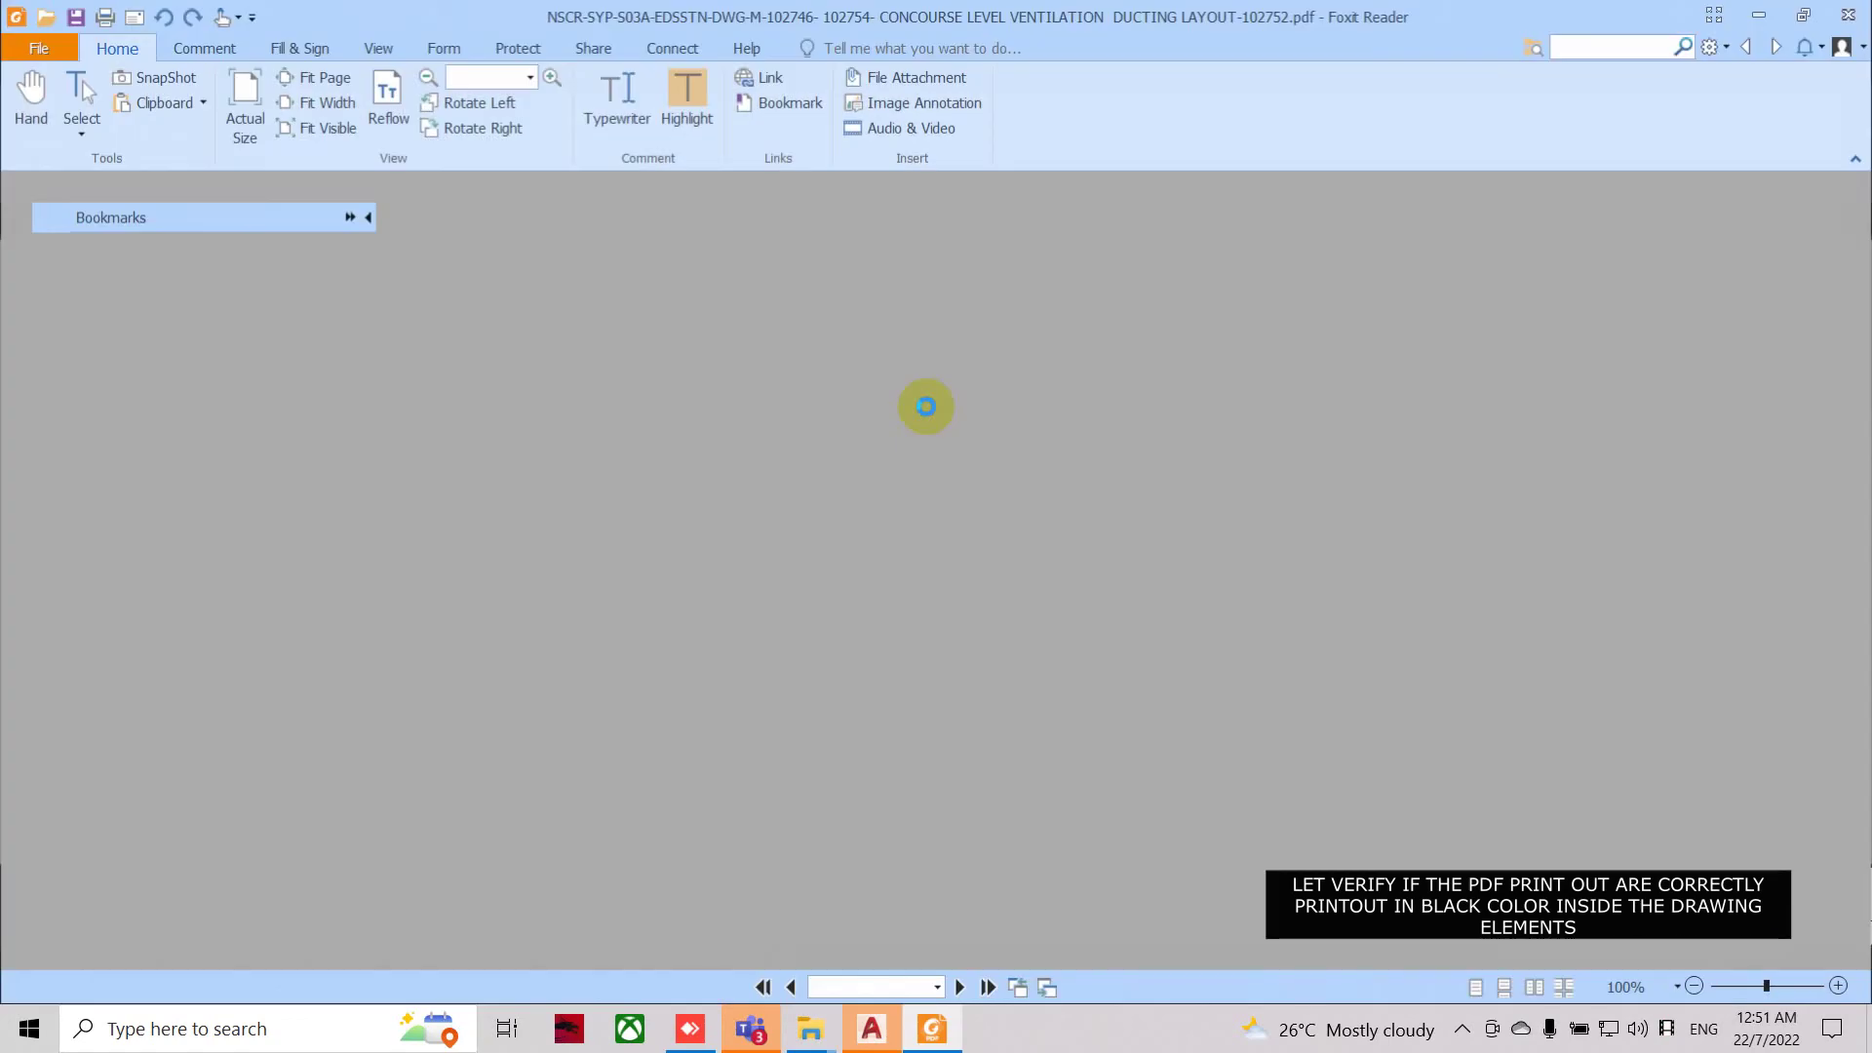
{"action": "left_click", "coordinate": [1848, 14]}
{"action": "left_click", "coordinate": [915, 395]}
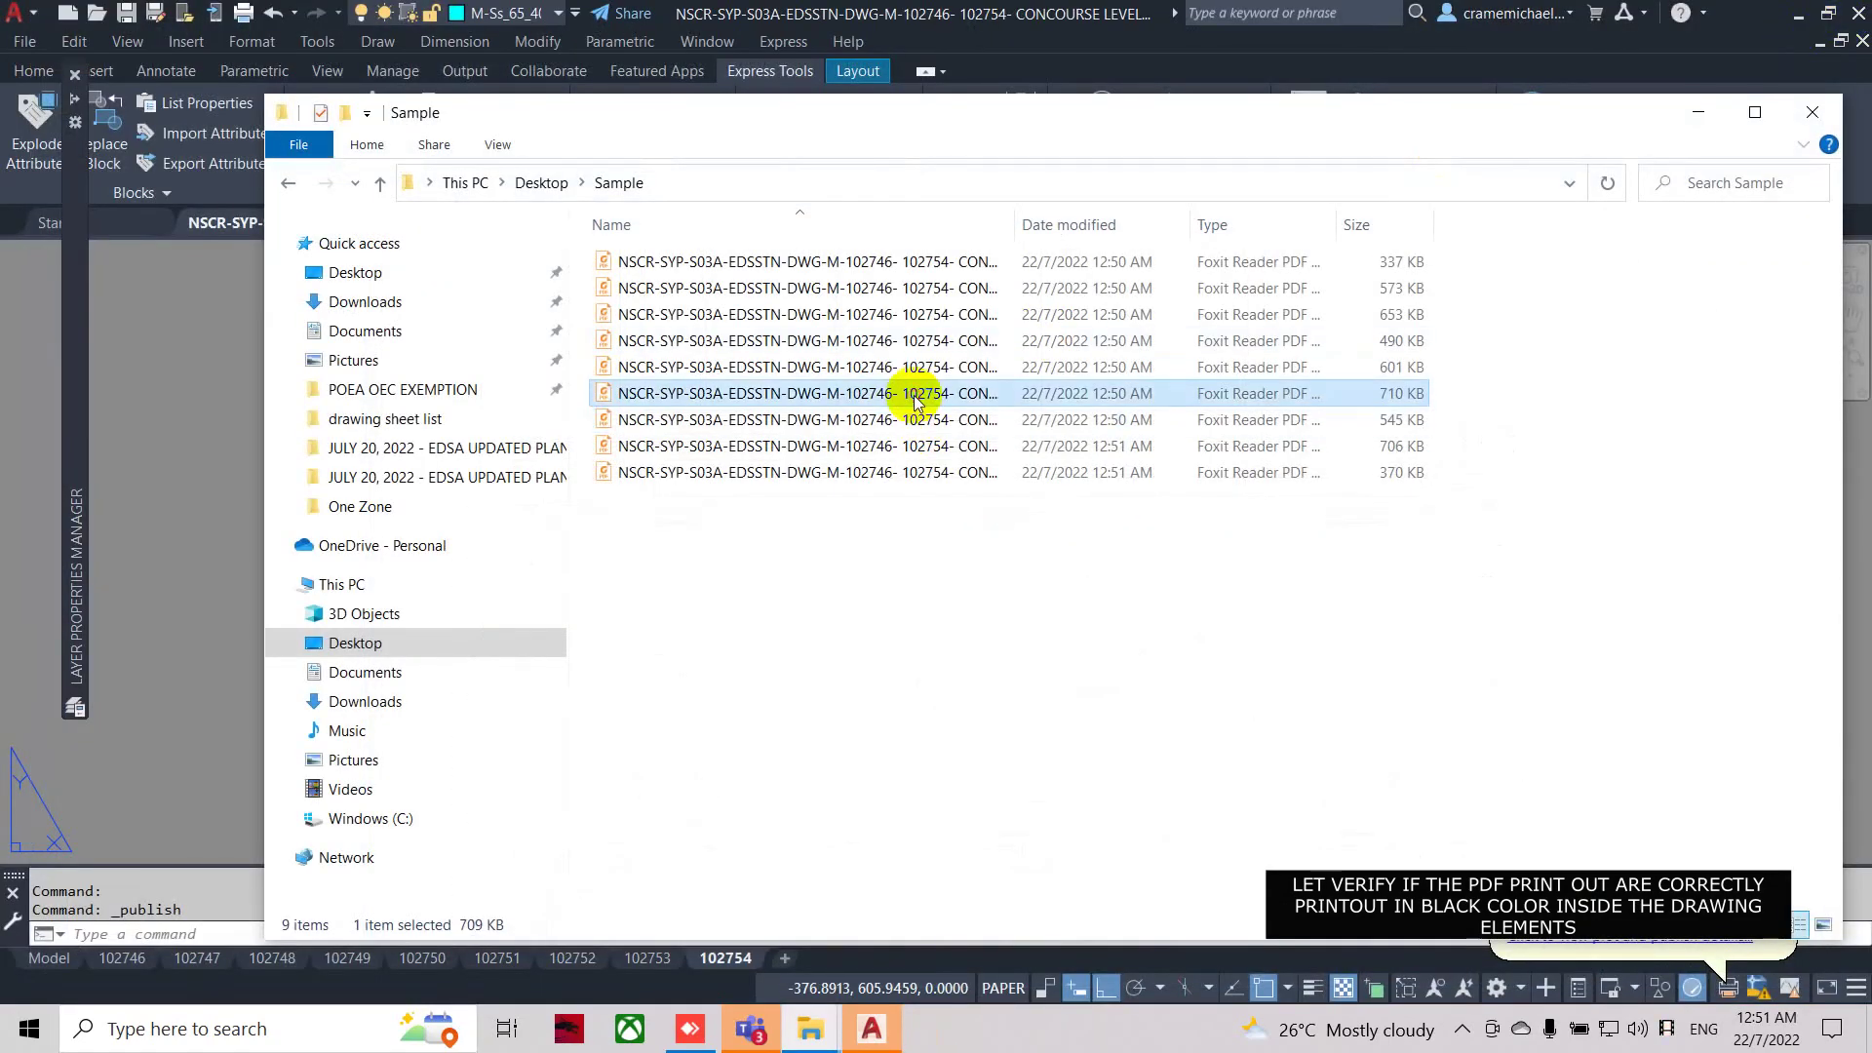
{"action": "double_click", "coordinate": [914, 395]}
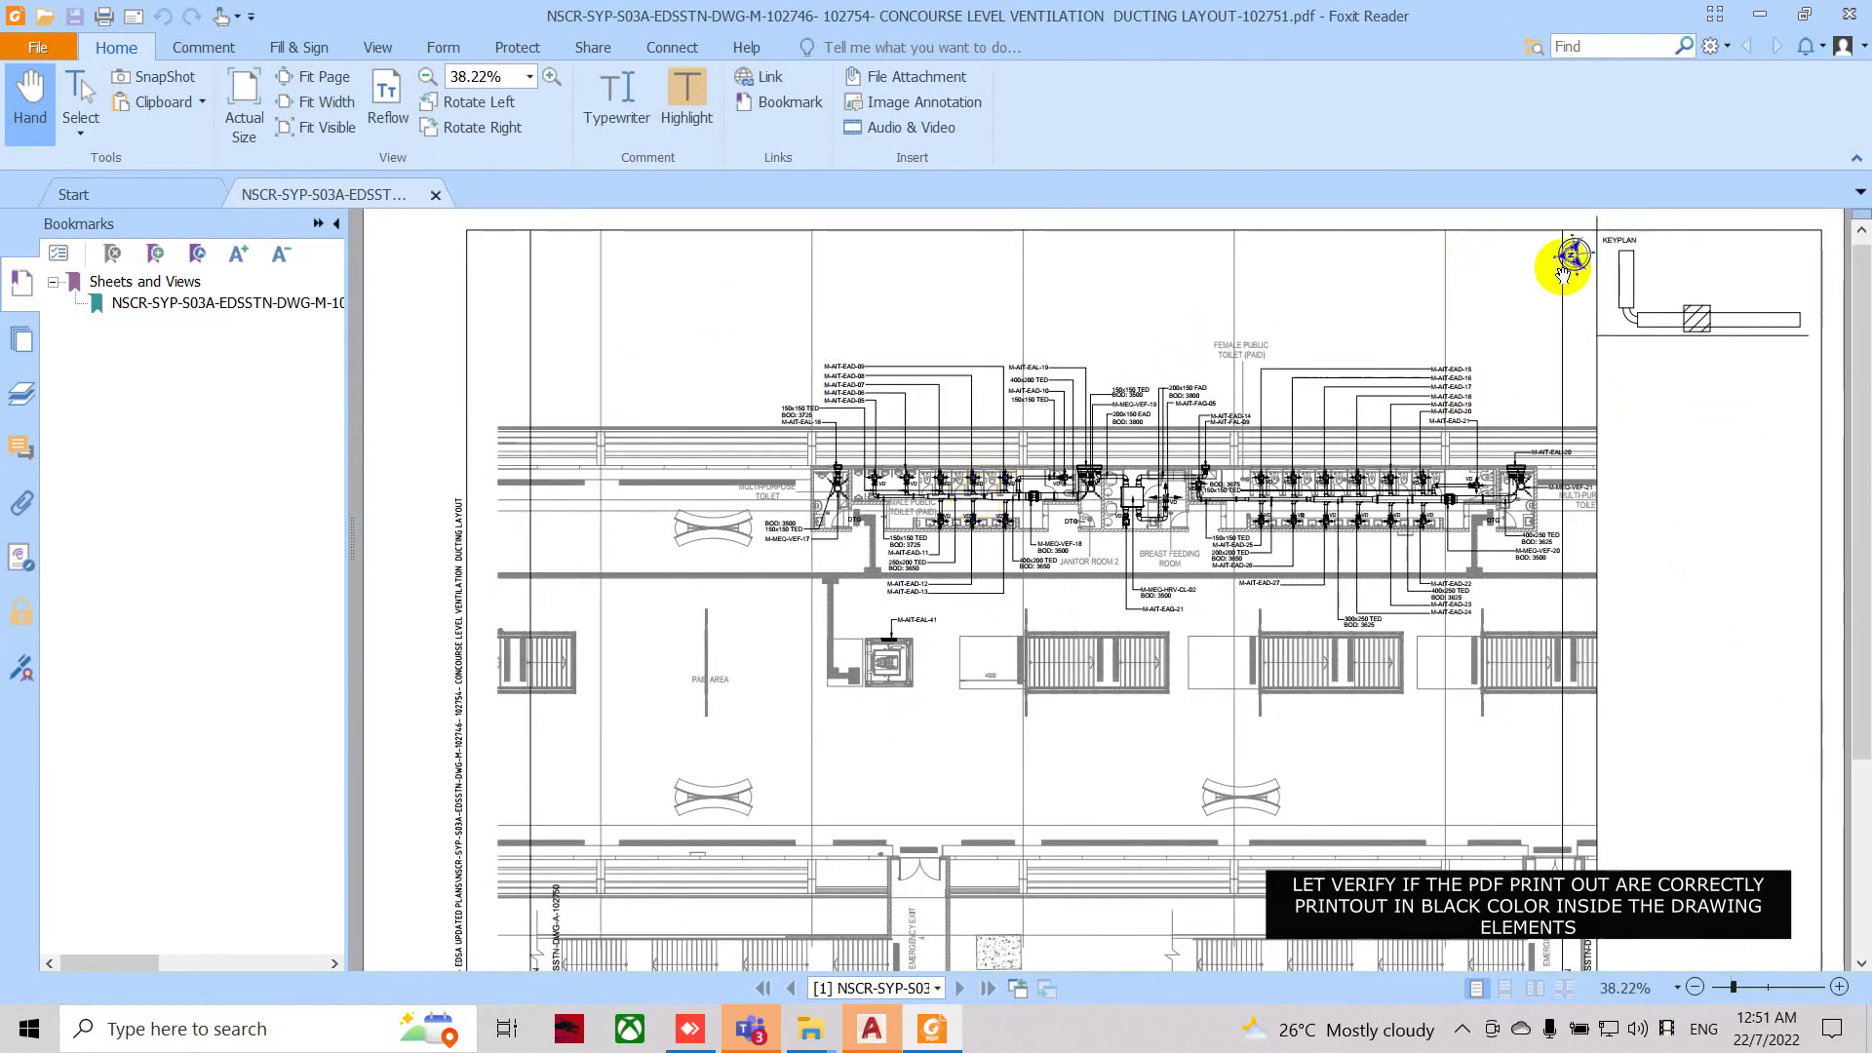
{"action": "left_click", "coordinate": [1848, 14]}
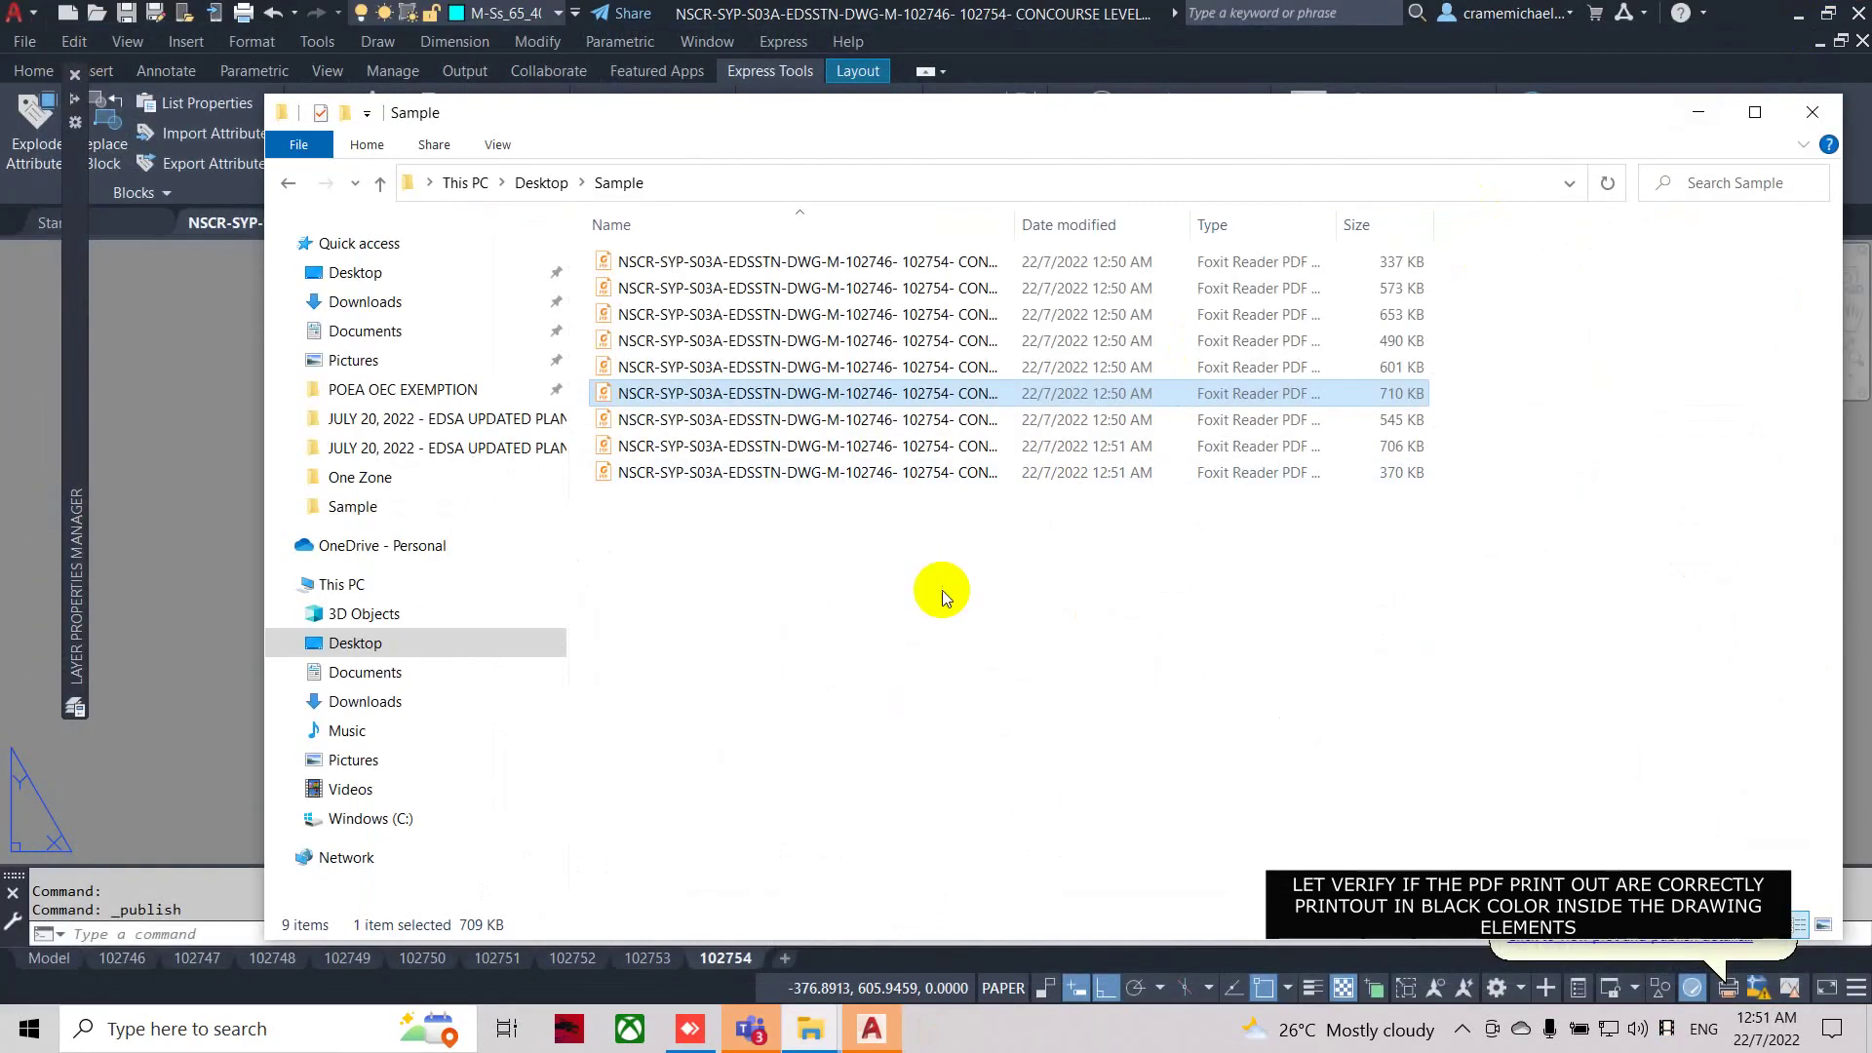
{"action": "left_click", "coordinate": [1812, 112]}
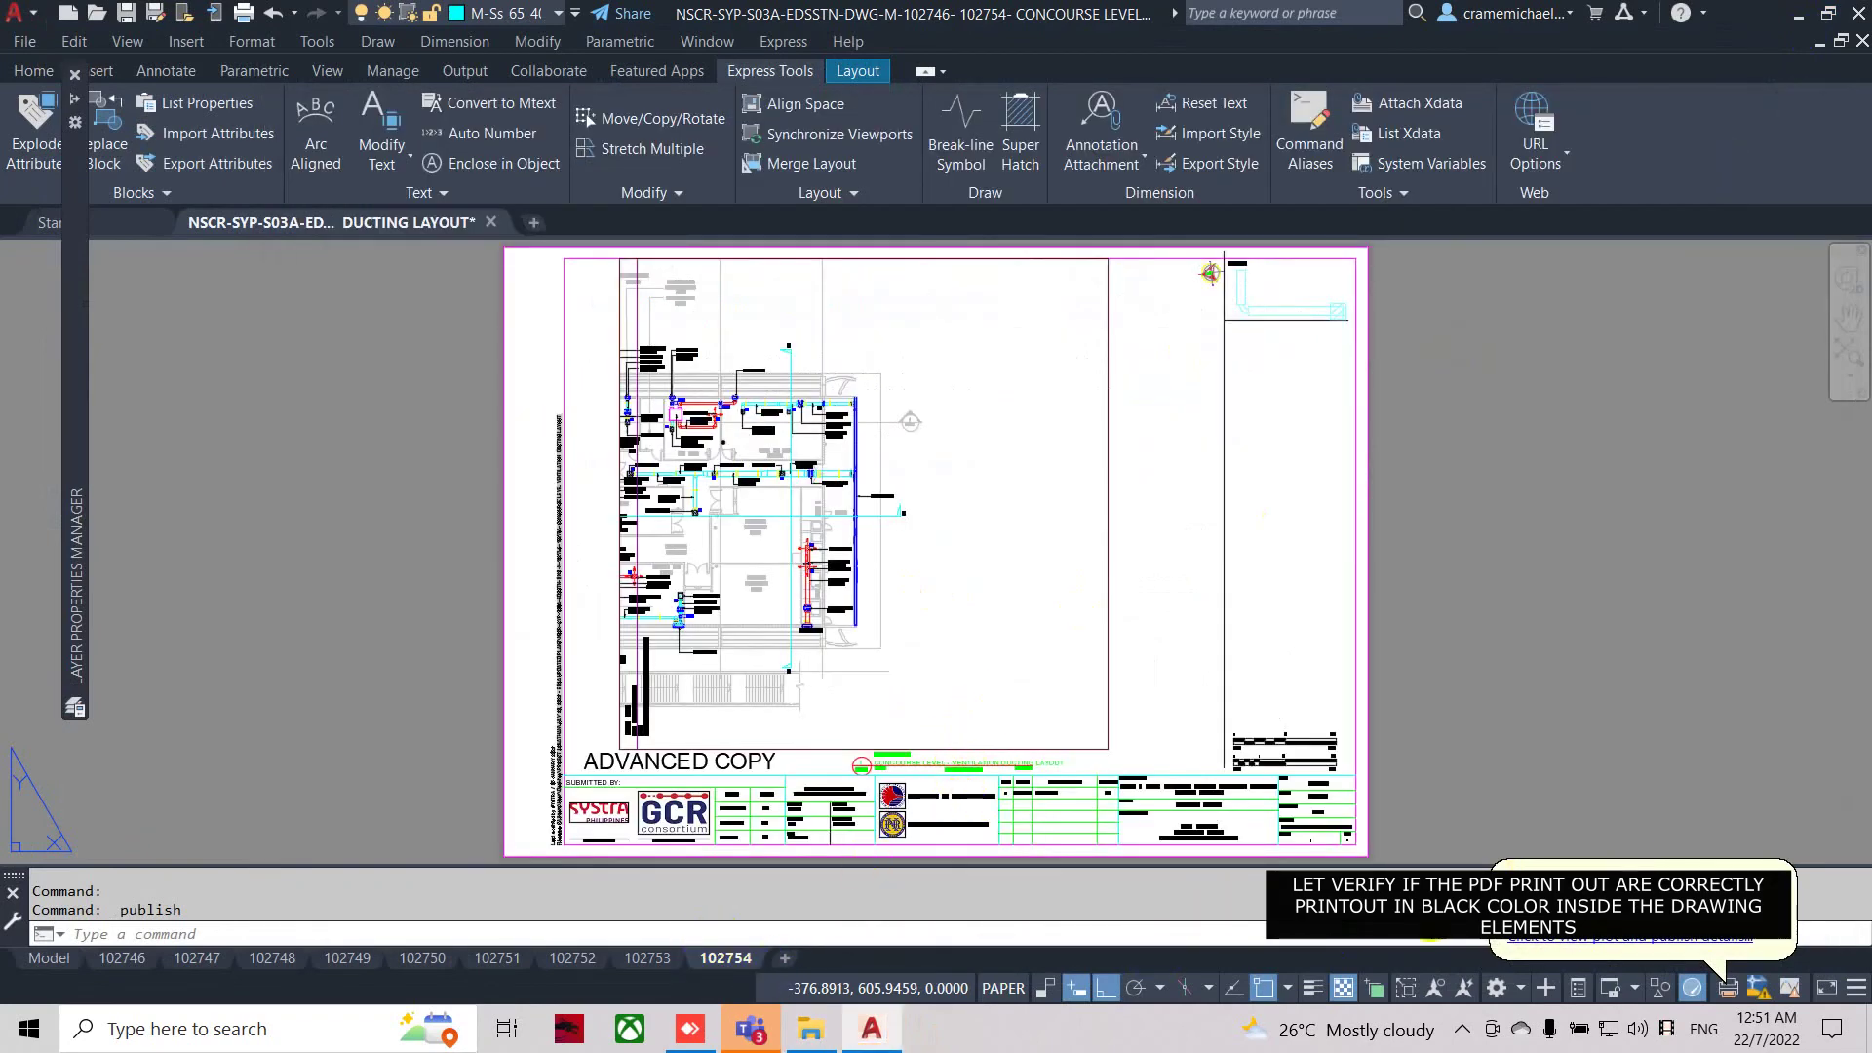
{"action": "left_click", "coordinate": [34, 44]}
{"action": "key", "text": "Escape"}
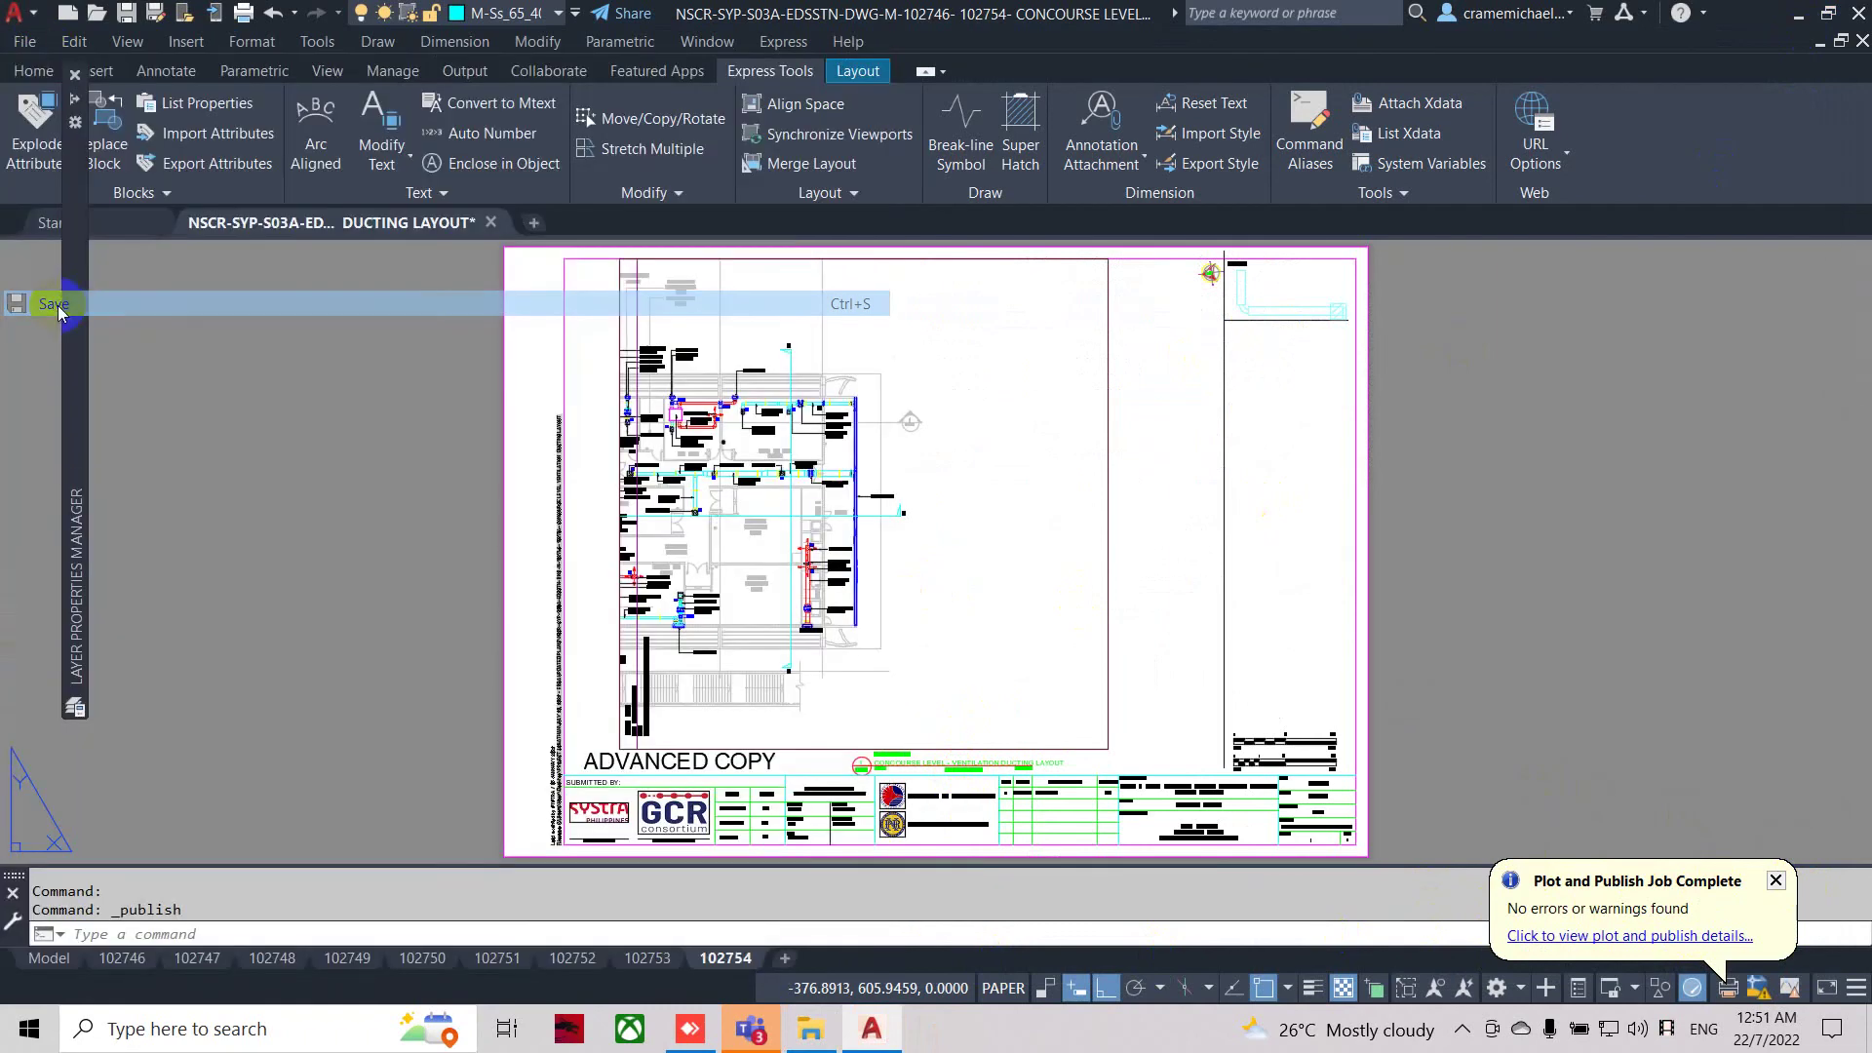